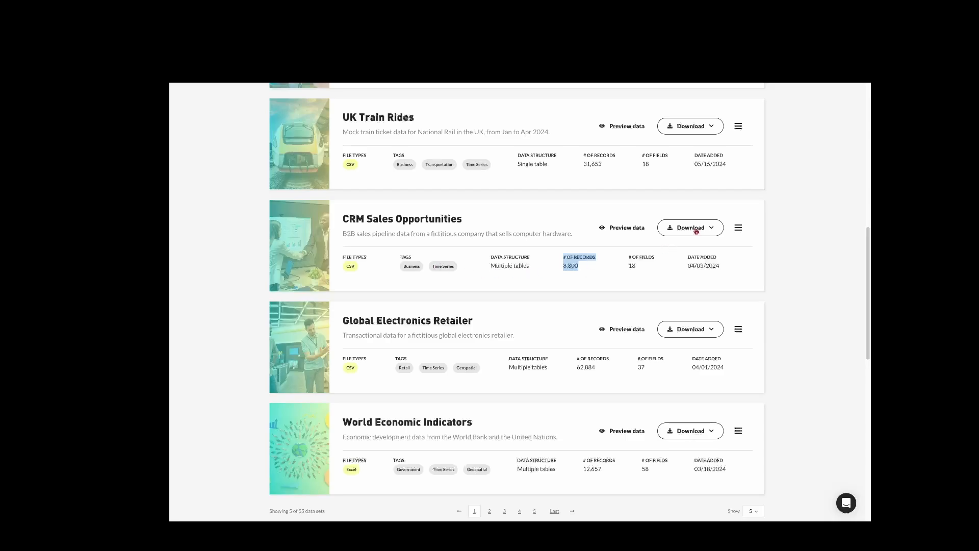
Open the details of the CRM Sales Opportunities data set and examine its recommended analysis questions.
{"action": "left_click", "coordinate": [699, 228]}
{"action": "left_click", "coordinate": [459, 222]}
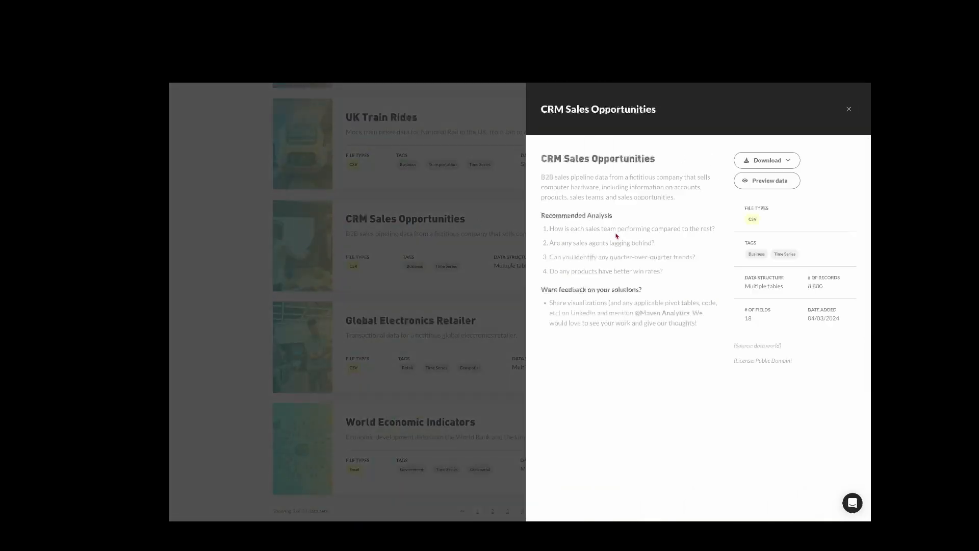
{"action": "left_click_drag", "start_coordinate": [551, 229], "coordinate": [665, 275]}
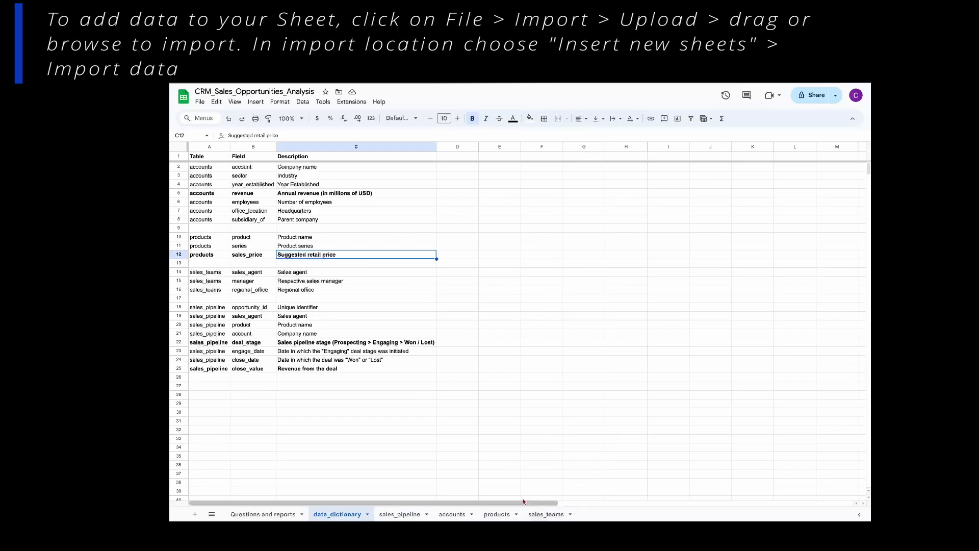
Review the recommended analysis, the other possible questions and the key points on the Questions and reports sheet.
{"action": "left_click", "coordinate": [263, 514]}
{"action": "left_click_drag", "start_coordinate": [240, 167], "coordinate": [241, 195]}
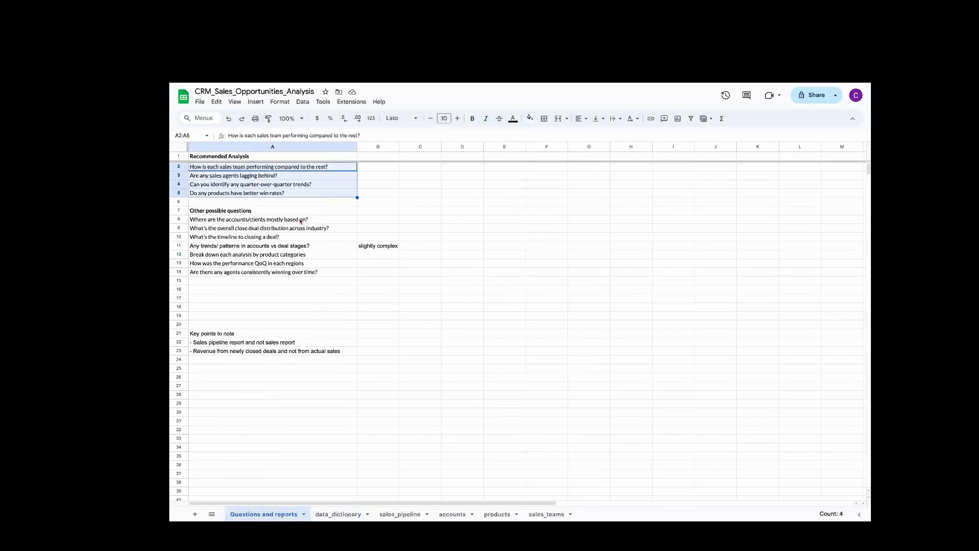
{"action": "left_click_drag", "start_coordinate": [273, 220], "coordinate": [278, 274]}
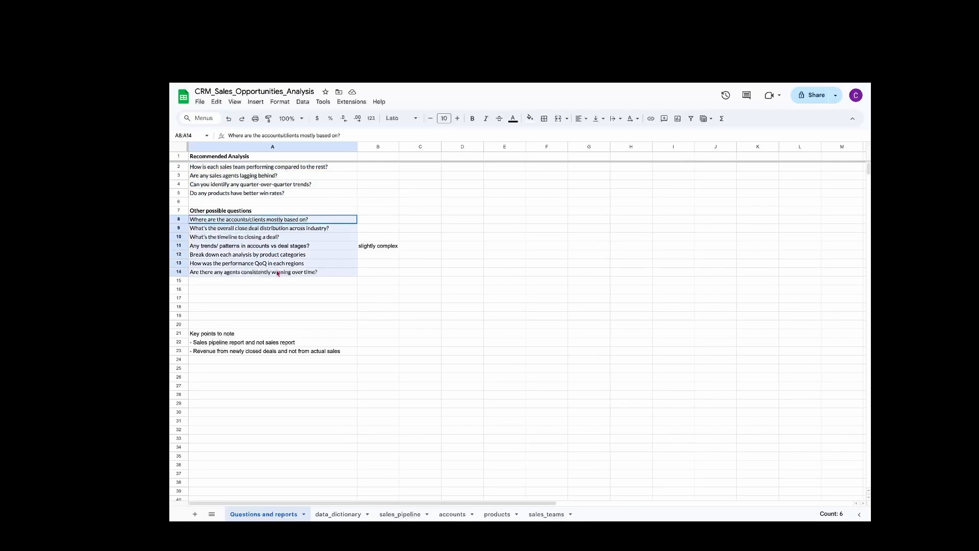
{"action": "left_click", "coordinate": [196, 245]}
{"action": "left_click", "coordinate": [185, 246]}
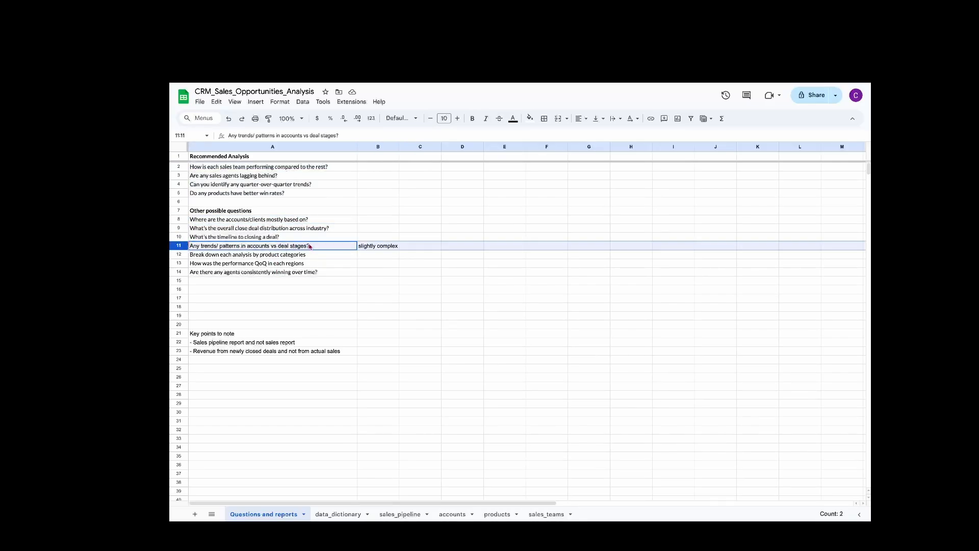
{"action": "left_click", "coordinate": [282, 317]}
{"action": "left_click_drag", "start_coordinate": [280, 334], "coordinate": [247, 353]}
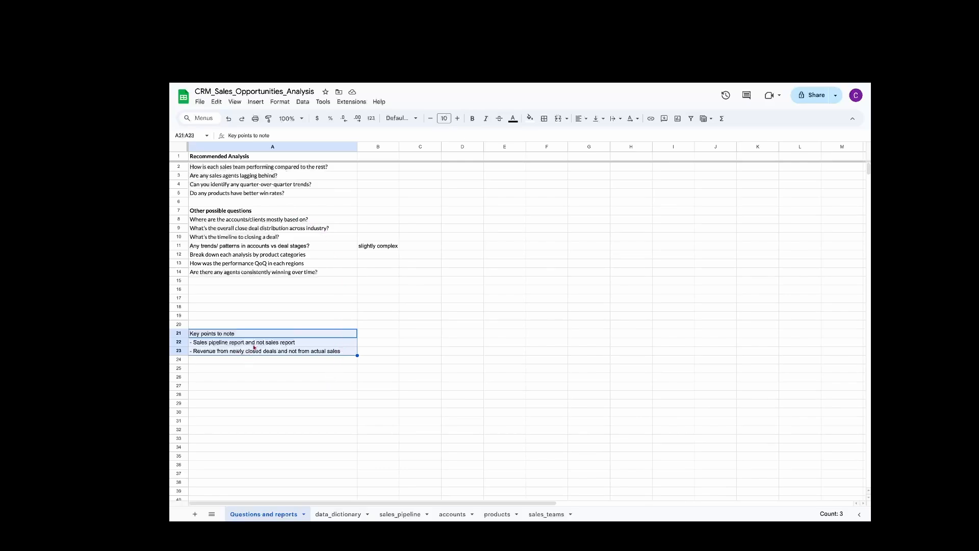
{"action": "left_click_drag", "start_coordinate": [279, 170], "coordinate": [280, 185]}
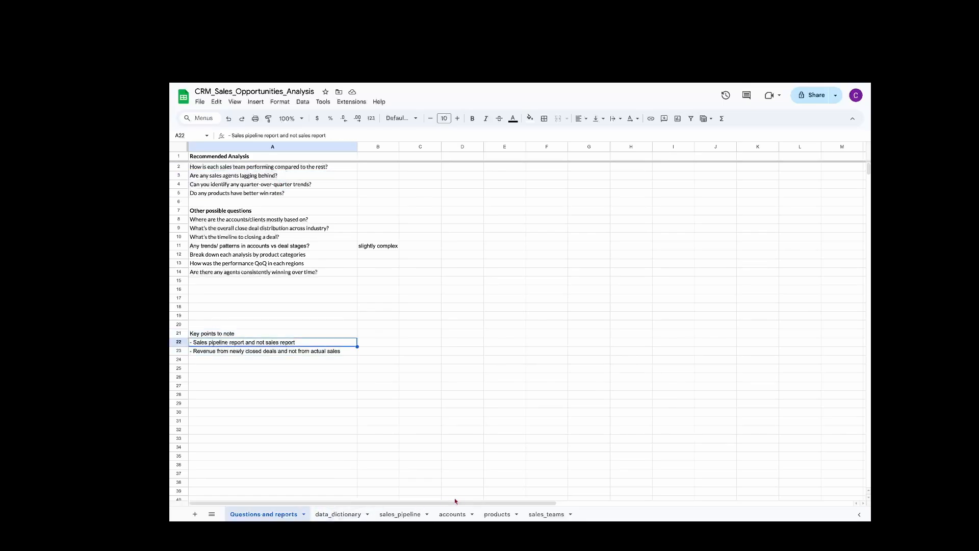
Look through the data_dictionary, sales_pipeline, accounts, products and sales_teams sheets to see which fields each table holds.
{"action": "left_click", "coordinate": [345, 514]}
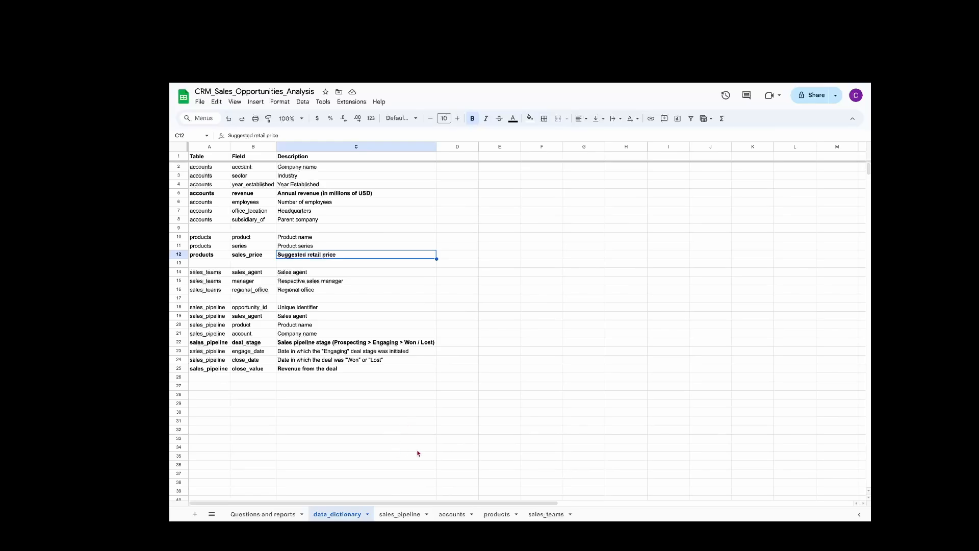
{"action": "left_click", "coordinate": [399, 514]}
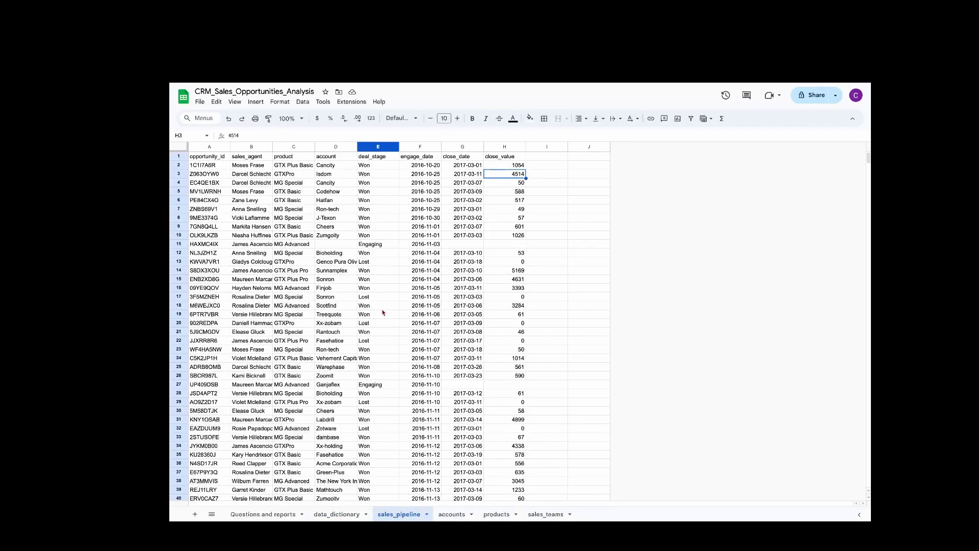
{"action": "left_click", "coordinate": [452, 514]}
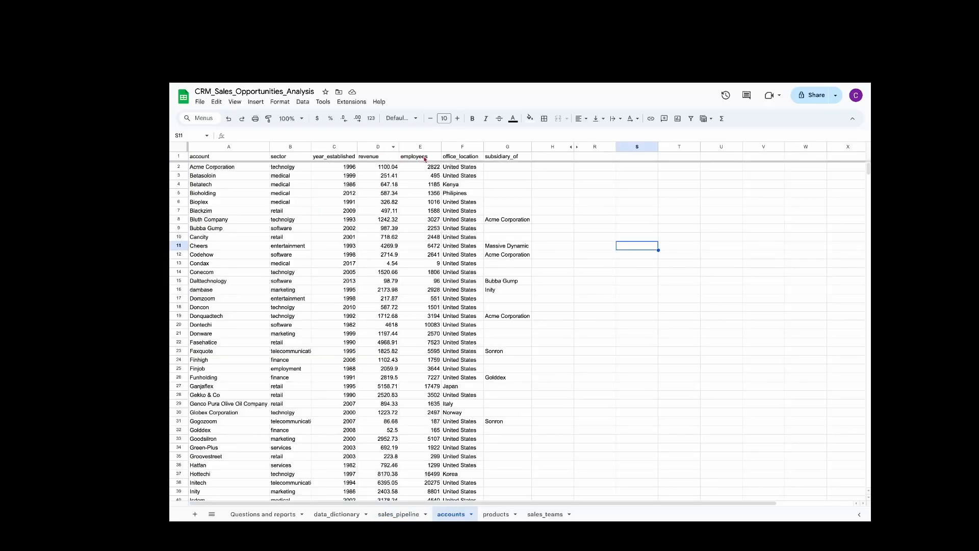
{"action": "left_click", "coordinate": [496, 514]}
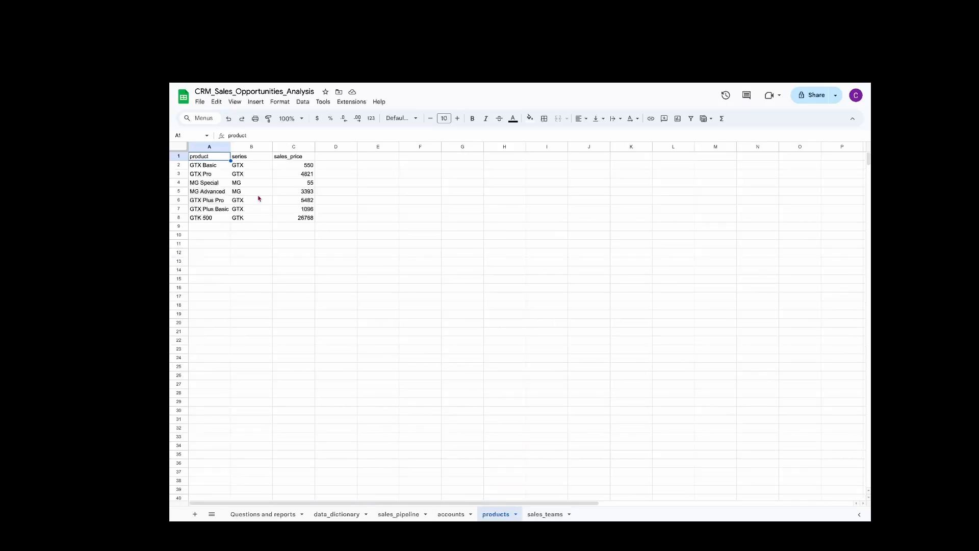
{"action": "left_click", "coordinate": [545, 514]}
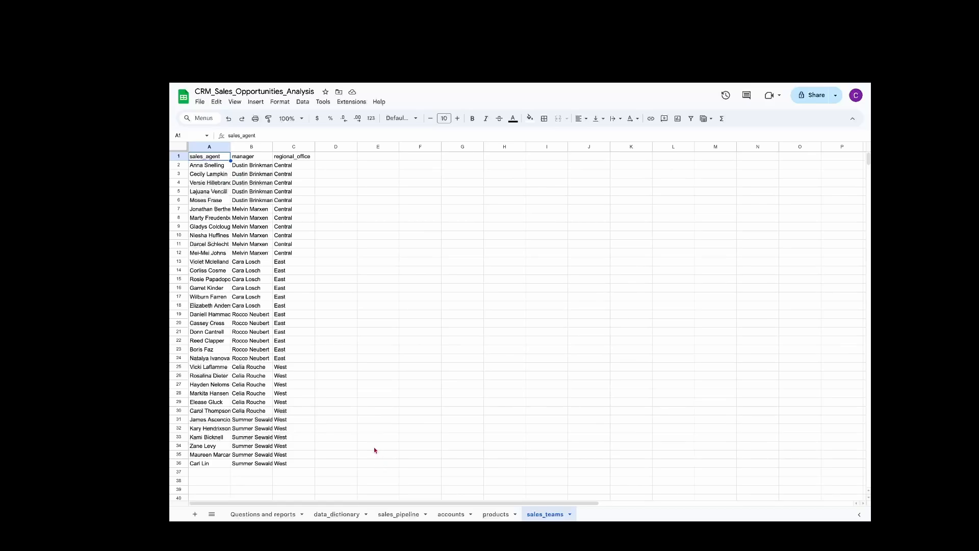
Examine the revenue, sales_price, deal_stage, engage_date, close_date and close_value descriptions in the data dictionary.
{"action": "left_click", "coordinate": [338, 514]}
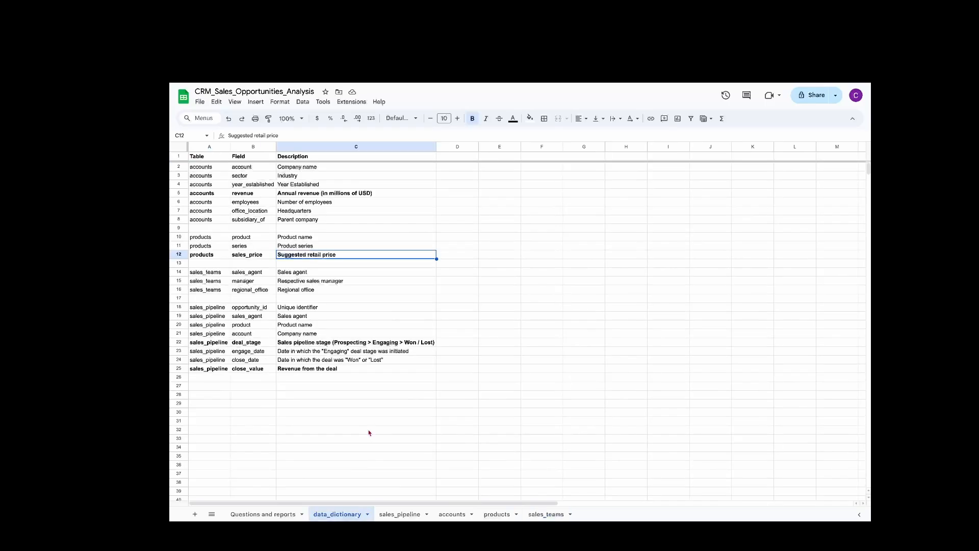
{"action": "left_click_drag", "start_coordinate": [201, 167], "coordinate": [223, 362]}
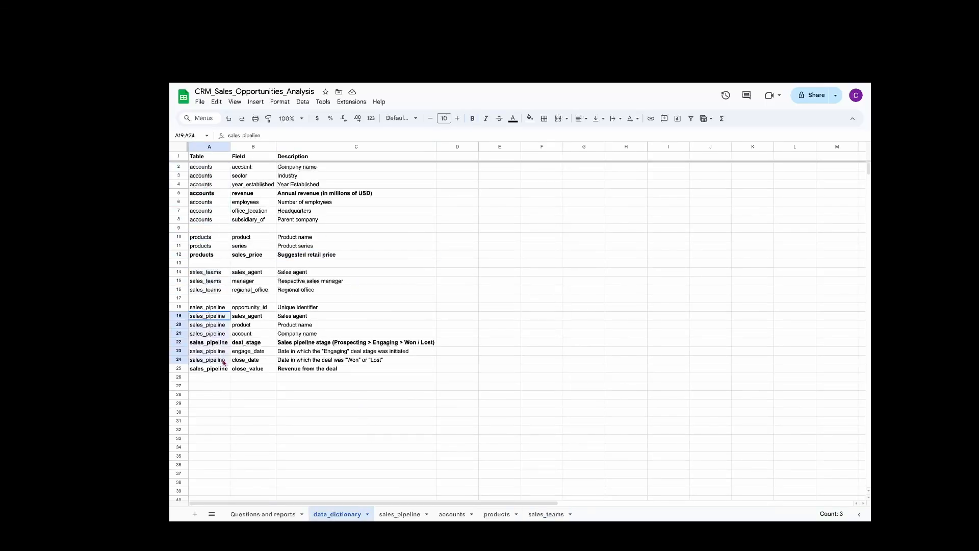
{"action": "left_click", "coordinate": [186, 194]}
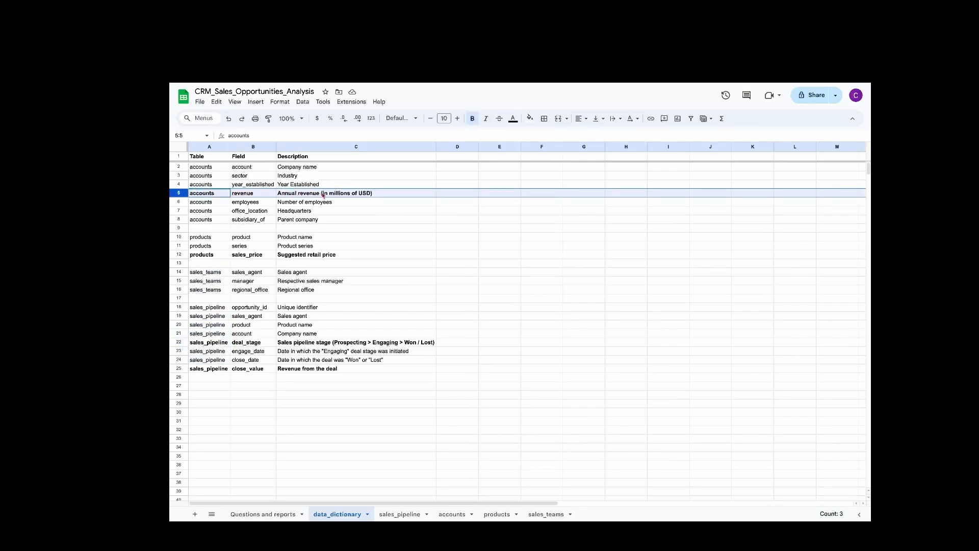
{"action": "left_click", "coordinate": [179, 255]}
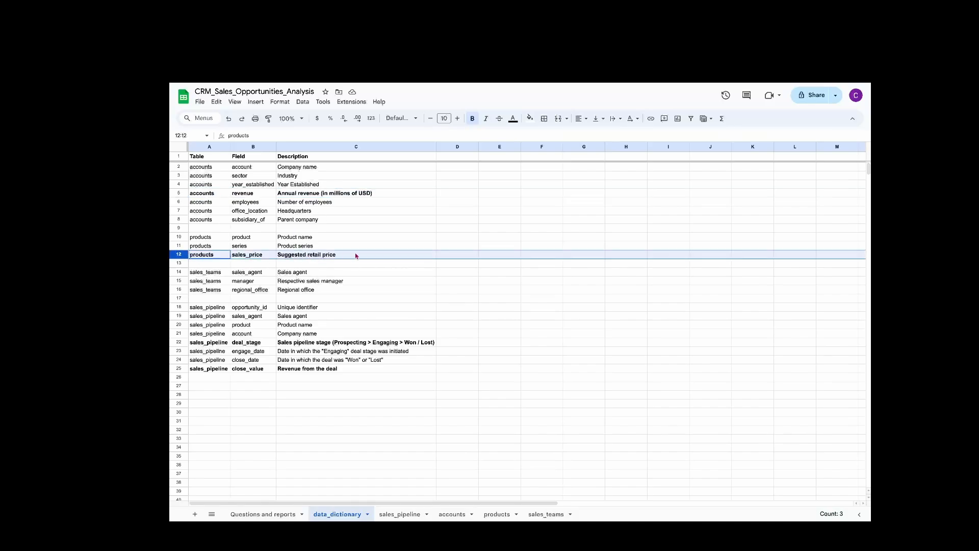
{"action": "left_click", "coordinate": [188, 342]}
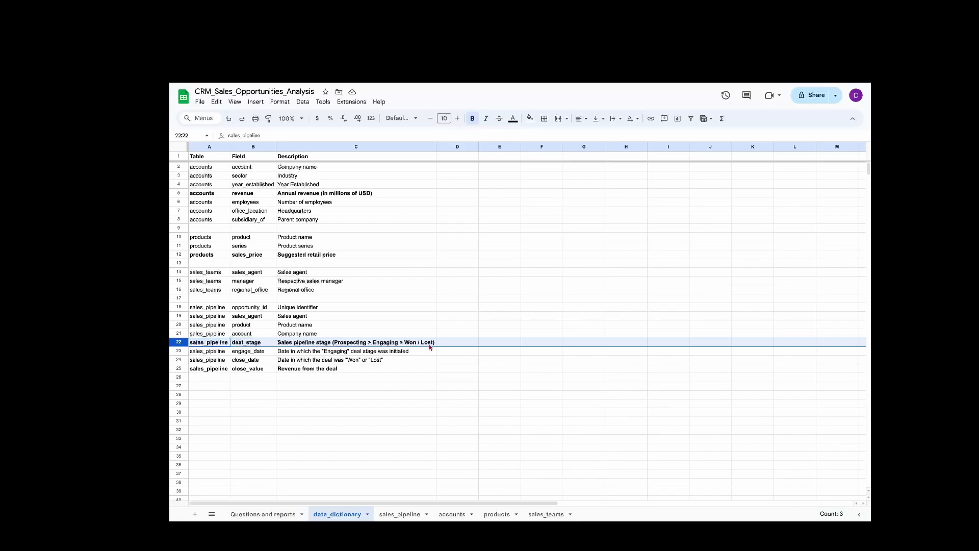
{"action": "left_click_drag", "start_coordinate": [262, 354], "coordinate": [269, 360]}
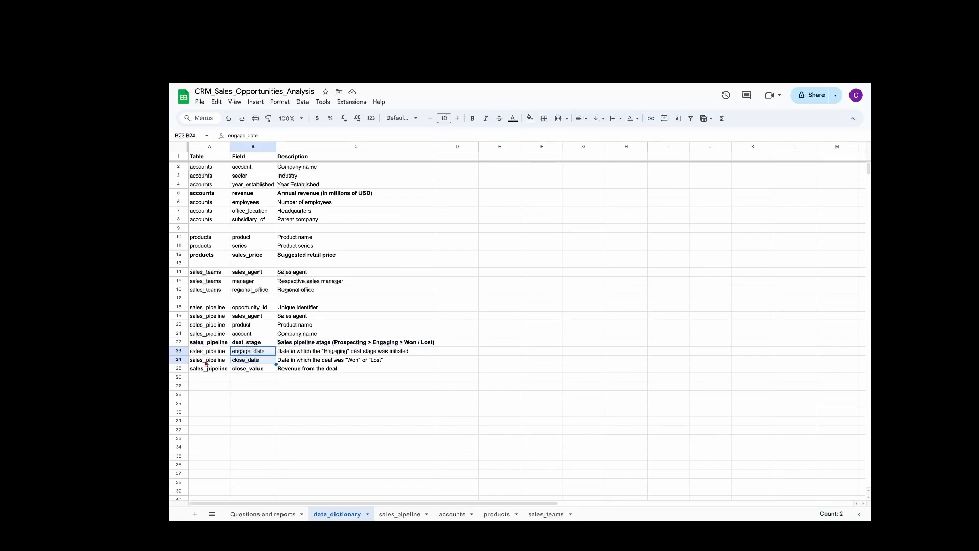
{"action": "left_click", "coordinate": [184, 369]}
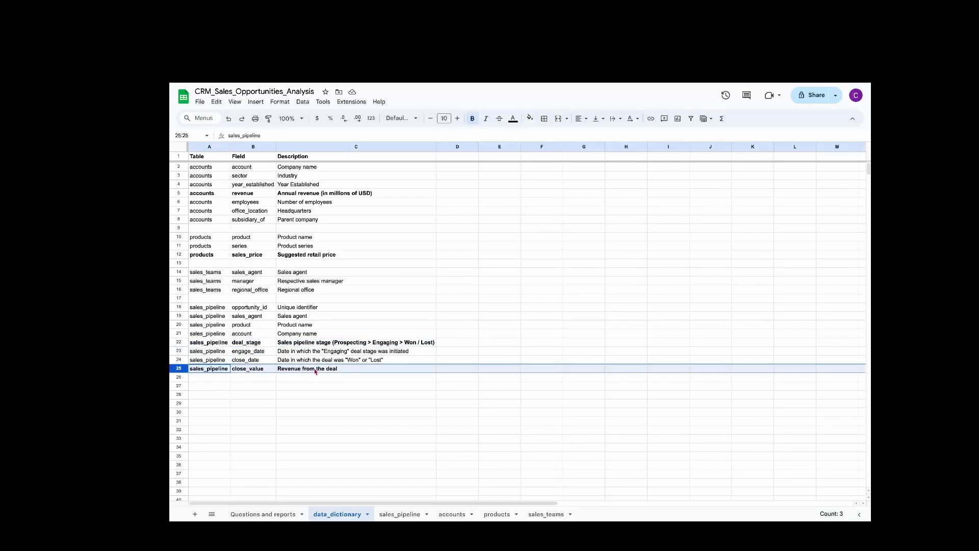
Check the sales team performance question against the sales_pipeline and sales_teams fields in the data dictionary, including regional_office.
{"action": "left_click", "coordinate": [263, 514]}
{"action": "left_click", "coordinate": [284, 171]}
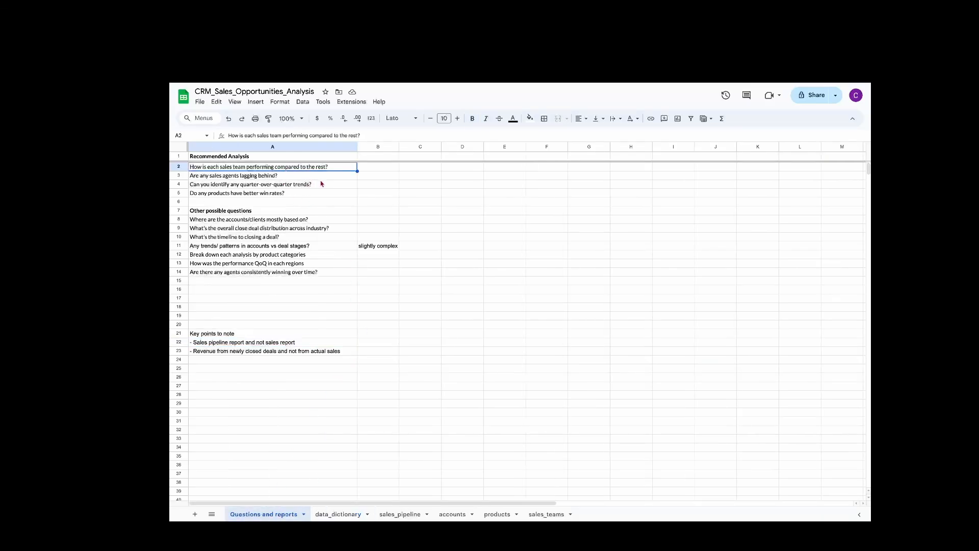
{"action": "left_click", "coordinate": [338, 514]}
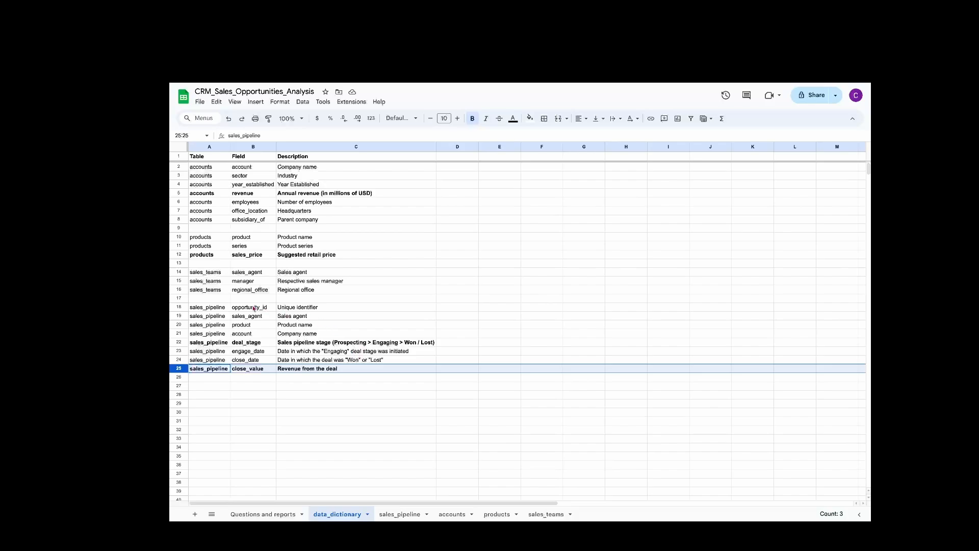
{"action": "left_click_drag", "start_coordinate": [214, 309], "coordinate": [367, 368]}
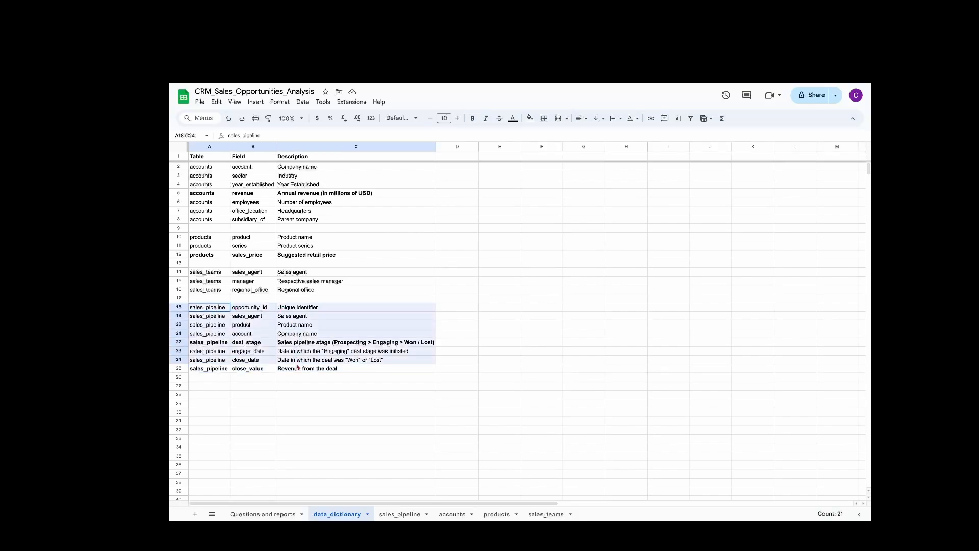
{"action": "left_click", "coordinate": [245, 318]}
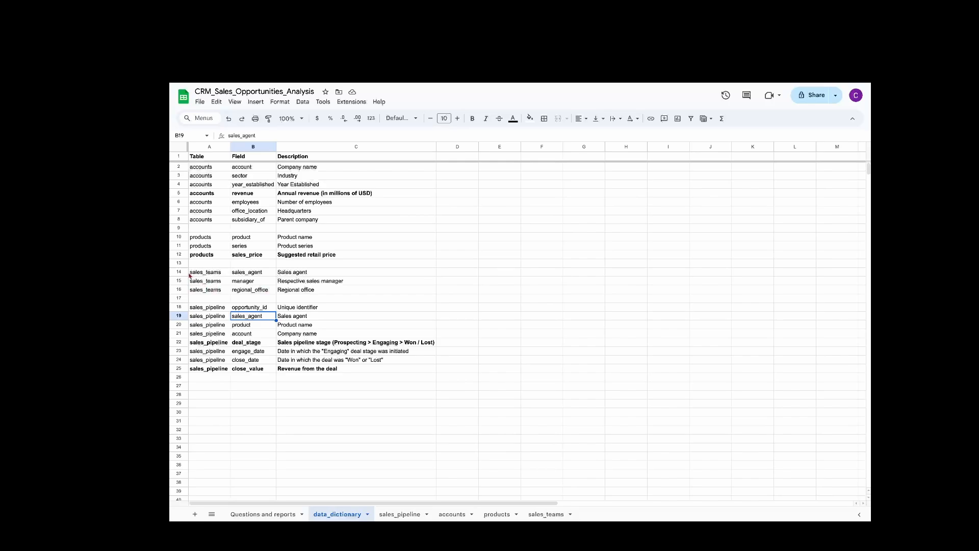
{"action": "left_click_drag", "start_coordinate": [179, 271], "coordinate": [179, 289]}
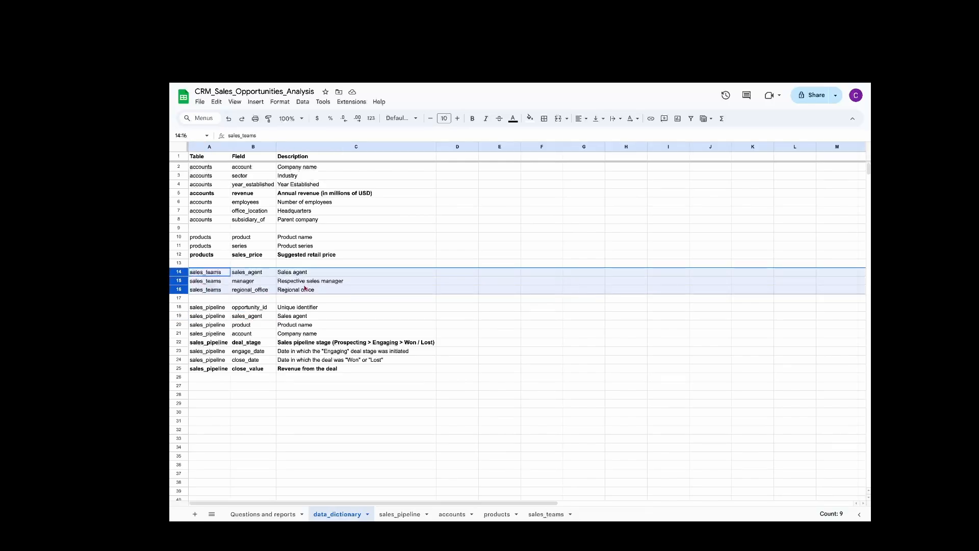
{"action": "left_click", "coordinate": [268, 292]}
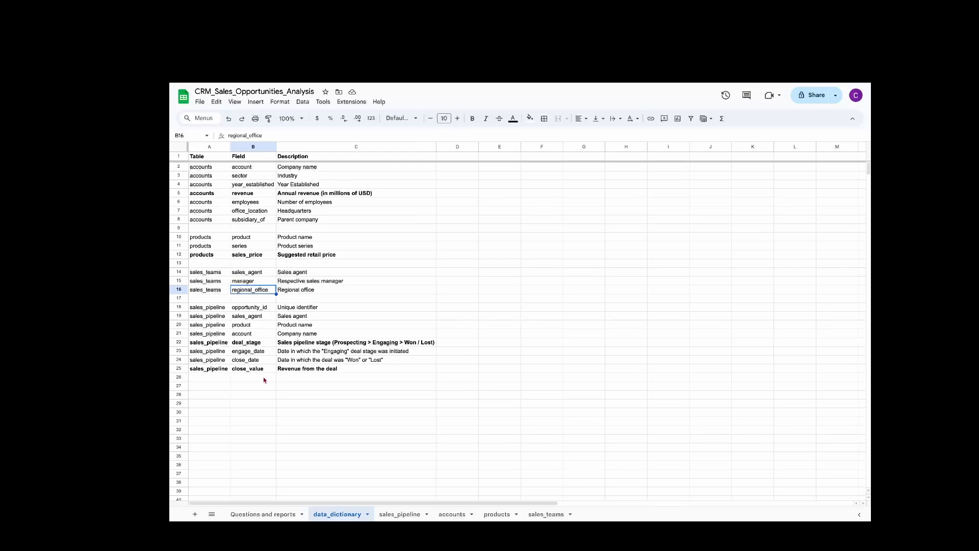
Add the header sales_team_regional_office in cell I1 of the sales_pipeline sheet.
{"action": "left_click", "coordinate": [400, 514]}
{"action": "left_click", "coordinate": [547, 156]}
{"action": "type", "text": "regional_office"}
{"action": "key", "text": "Home"}
{"action": "type", "text": "sales_team_"}
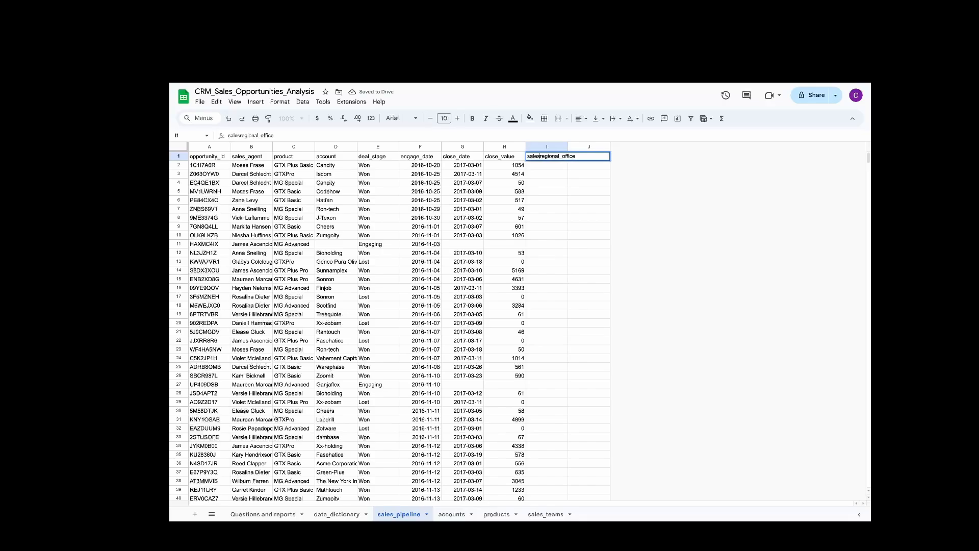
{"action": "key", "text": "Return"}
Look up the agent's regional office in I2 with =VLOOKUP(B2,sales_teams!A:C,3,0).
{"action": "type", "text": "=VLOOKUP(B2,"}
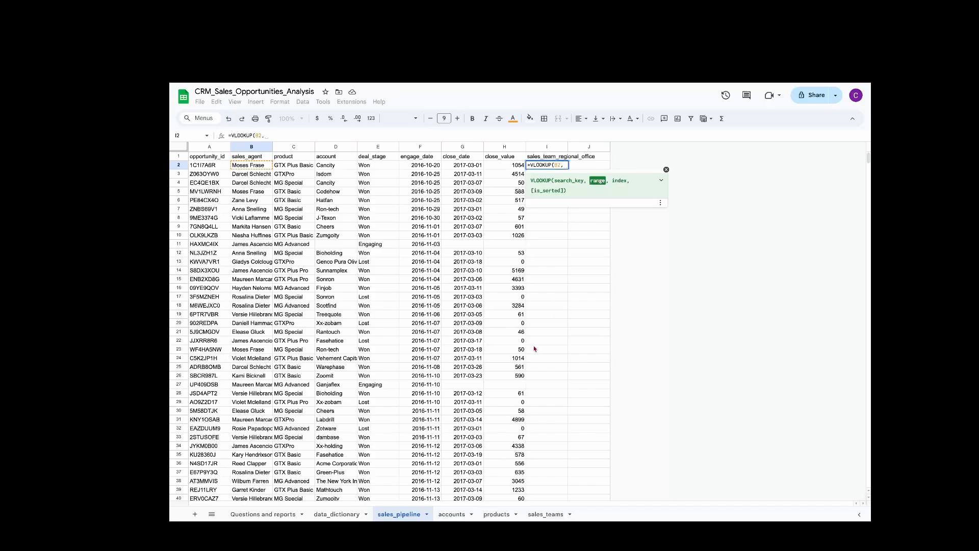
{"action": "left_click", "coordinate": [545, 514]}
{"action": "left_click_drag", "start_coordinate": [203, 152], "coordinate": [304, 151]}
{"action": "type", "text": ",3,0"}
{"action": "key", "text": "Return"}
Copy the regional office lookup from I2 down column I to the last data row, 8801.
{"action": "key", "text": "Up"}
{"action": "key", "text": "Down"}
{"action": "key", "text": "ctrl+c"}
{"action": "key", "text": "Left"}
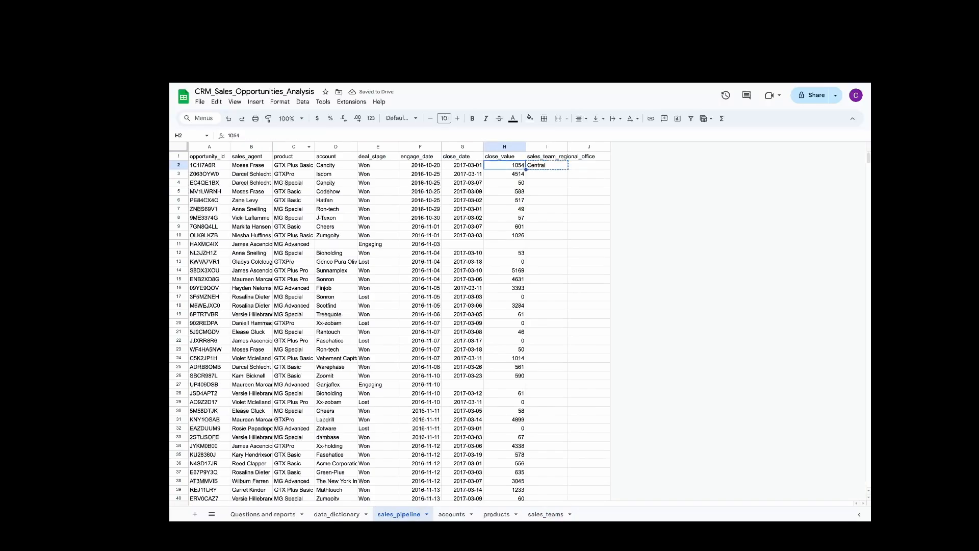
{"action": "key", "text": "Left"}
{"action": "key", "text": "Left"}
{"action": "key", "text": "ctrl+Down"}
{"action": "key", "text": "Down"}
{"action": "key", "text": "Down"}
{"action": "key", "text": "Down"}
{"action": "key", "text": "Down"}
{"action": "key", "text": "Down"}
{"action": "key", "text": "Down"}
{"action": "key", "text": "Up"}
{"action": "key", "text": "Up"}
{"action": "key", "text": "Up"}
{"action": "key", "text": "Up"}
{"action": "key", "text": "Left"}
{"action": "key", "text": "ctrl+Down"}
{"action": "key", "text": "Right"}
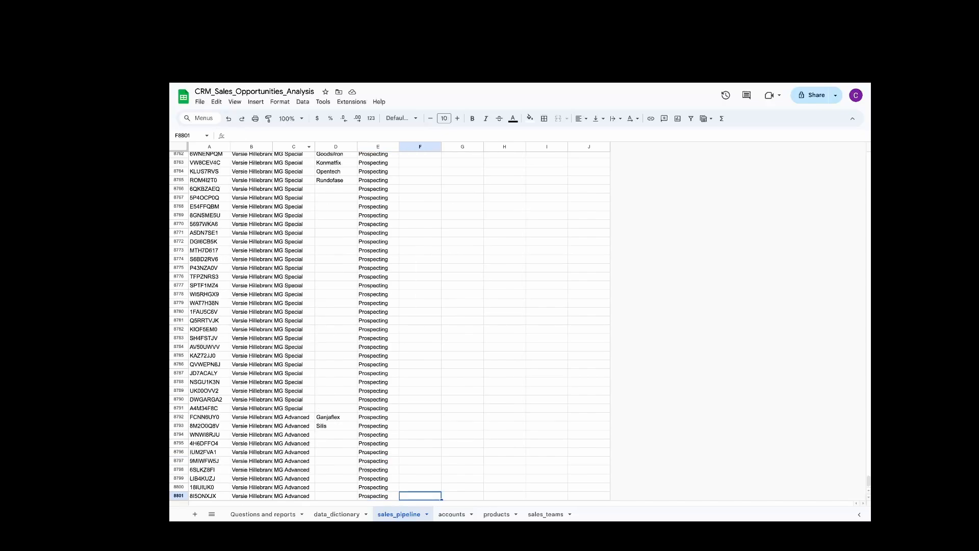
{"action": "key", "text": "Right"}
{"action": "key", "text": "Right"}
{"action": "key", "text": "Right"}
{"action": "key", "text": "ctrl+v"}
{"action": "key", "text": "ctrl+shift+Up"}
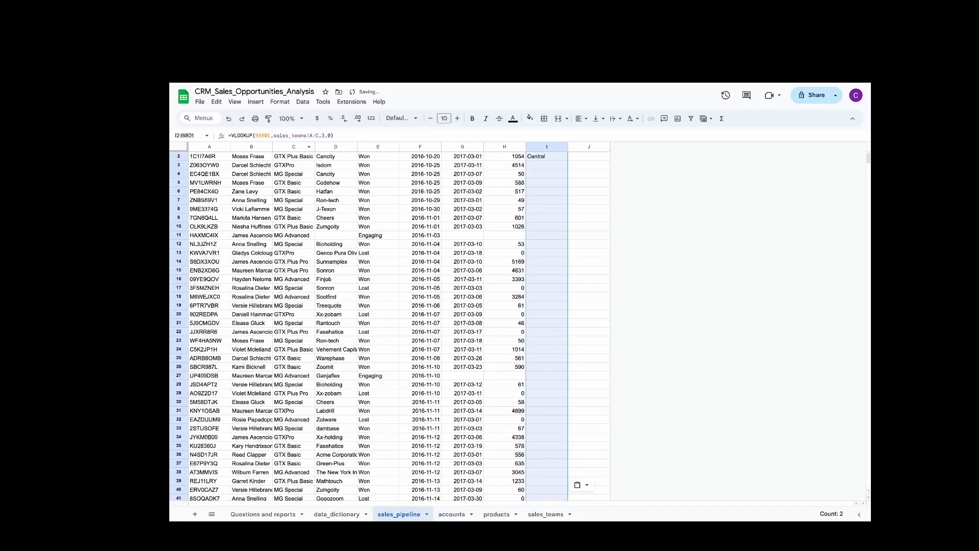
{"action": "key", "text": "ctrl+d"}
{"action": "key", "text": "Up"}
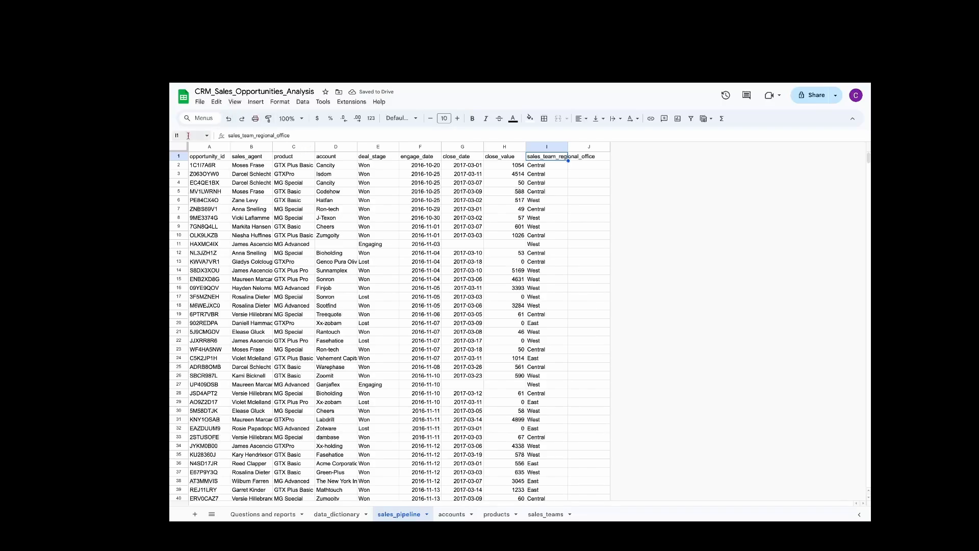
Freeze the header row of the sales_pipeline sheet and fit column I to its header text.
{"action": "left_click_drag", "start_coordinate": [179, 152], "coordinate": [178, 162]}
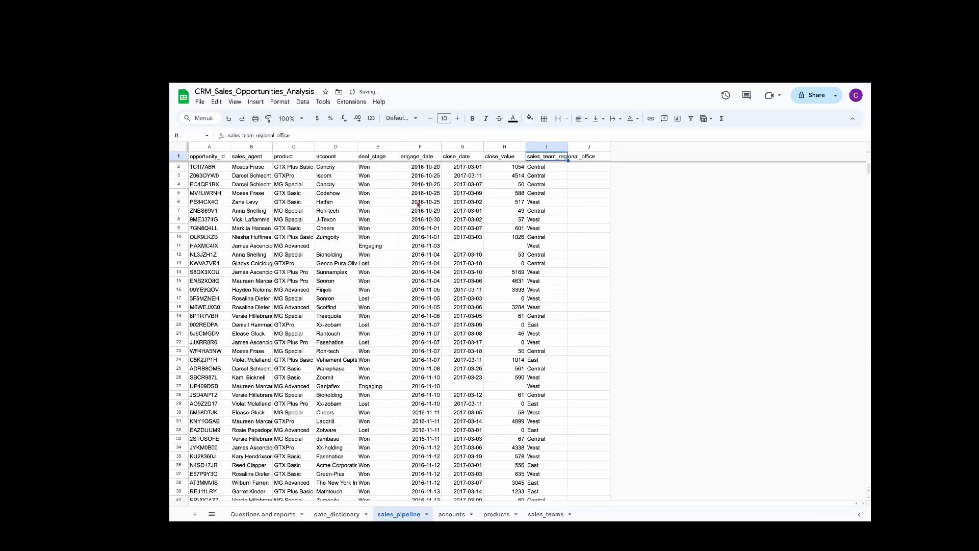
{"action": "double_click", "coordinate": [569, 147]}
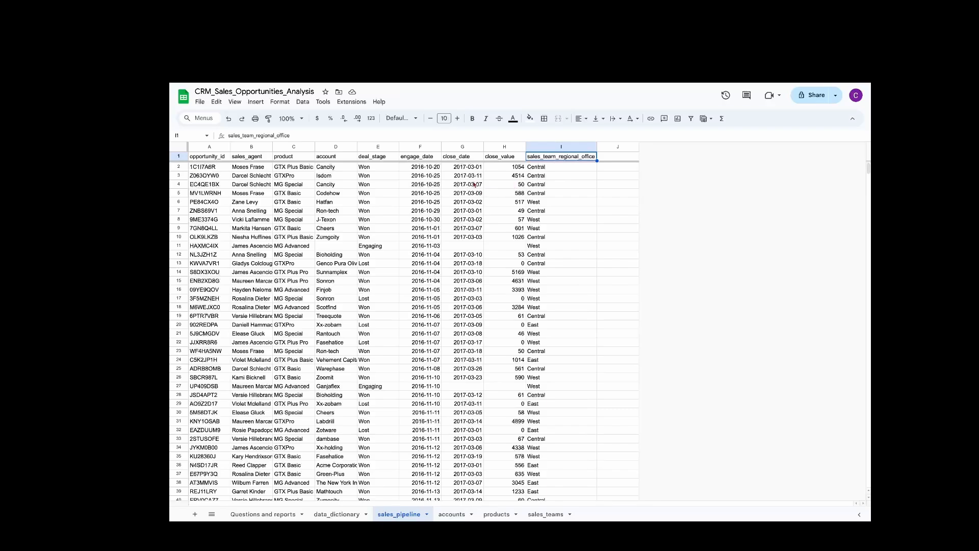
Insert a pivot table on a new sheet from the sales_pipeline range A1:I8801 and collapse its suggestions.
{"action": "key", "text": "ctrl+a"}
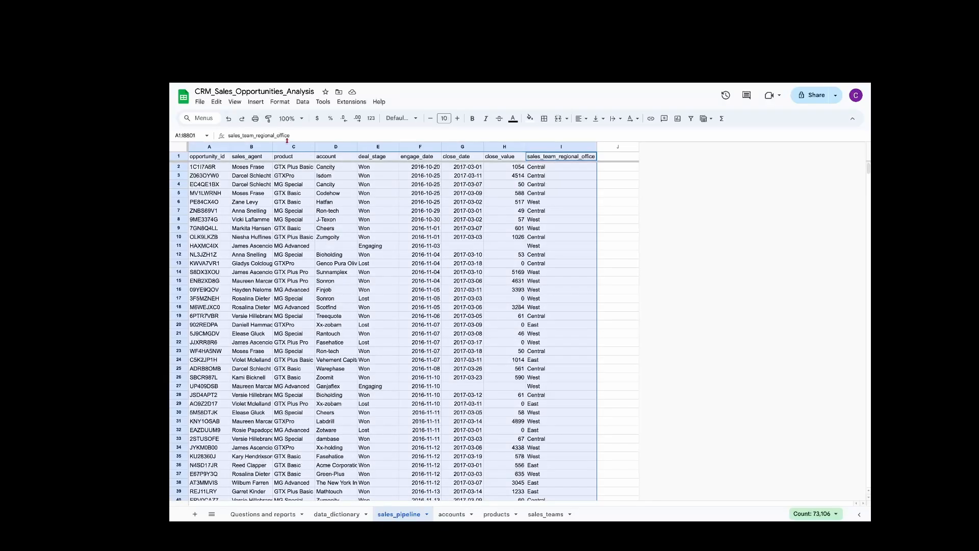
{"action": "left_click", "coordinate": [256, 101]}
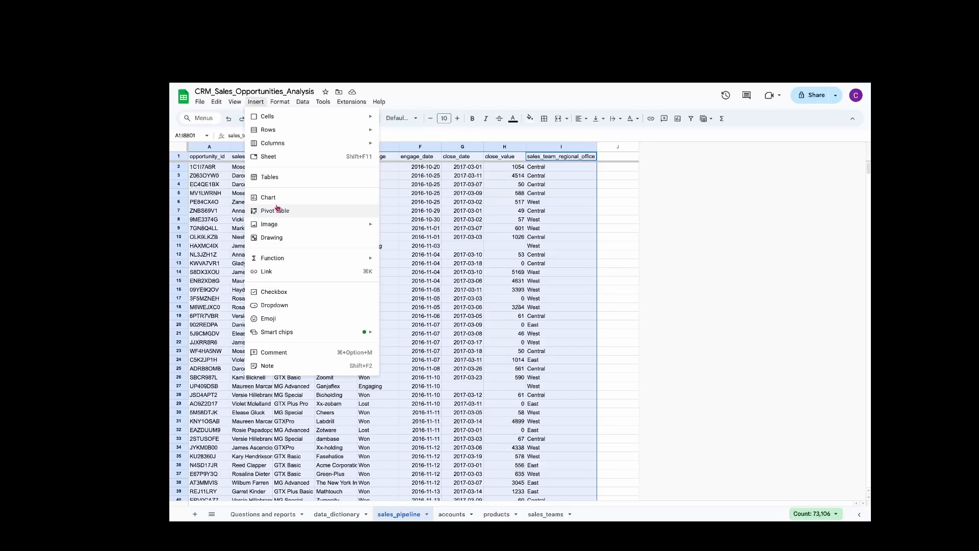
{"action": "left_click", "coordinate": [278, 209]}
{"action": "left_click", "coordinate": [565, 354]}
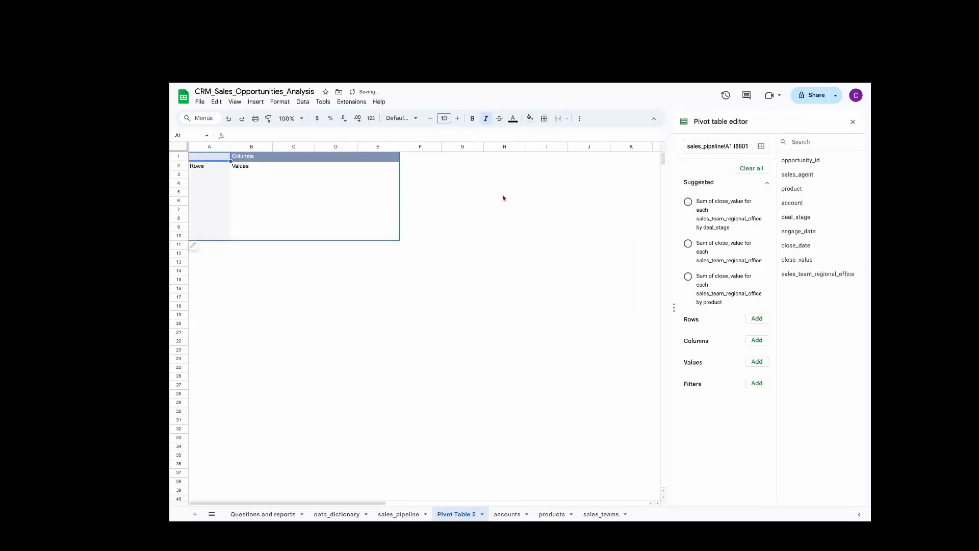
{"action": "left_click", "coordinate": [767, 183]}
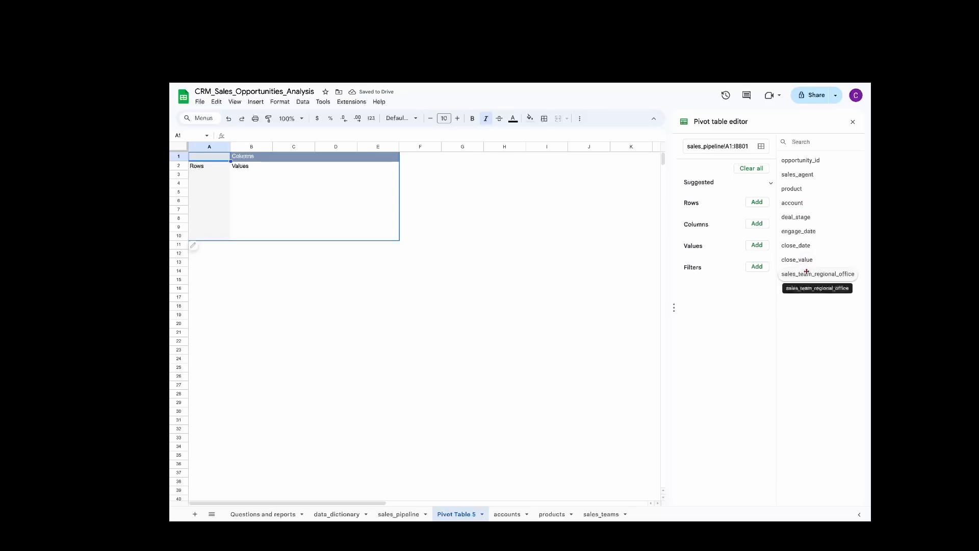
Set up the pivot table with sales_team_regional_office as rows, deal_stage as columns and close_value summed as values.
{"action": "left_click_drag", "start_coordinate": [806, 276], "coordinate": [764, 259]}
{"action": "left_click_drag", "start_coordinate": [716, 197], "coordinate": [719, 220]}
{"action": "left_click_drag", "start_coordinate": [798, 216], "coordinate": [723, 297]}
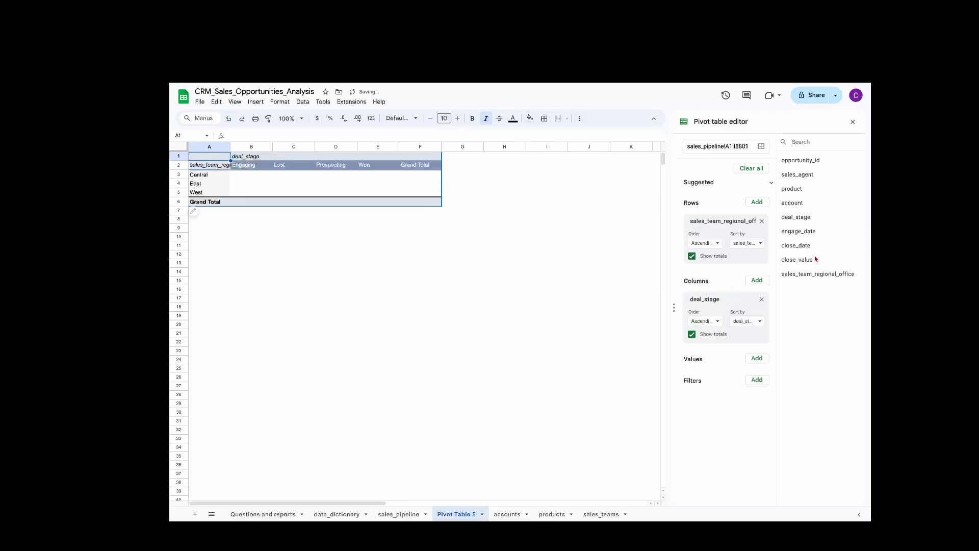
{"action": "left_click_drag", "start_coordinate": [811, 259], "coordinate": [708, 369]}
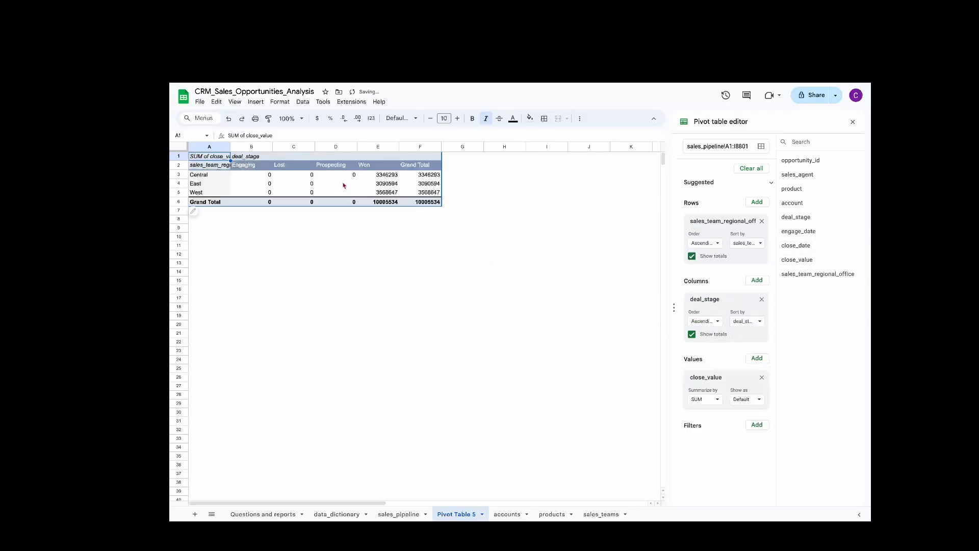
Add a deal_stage filter to the pivot table that keeps only Won deals.
{"action": "left_click_drag", "start_coordinate": [382, 178], "coordinate": [388, 193]}
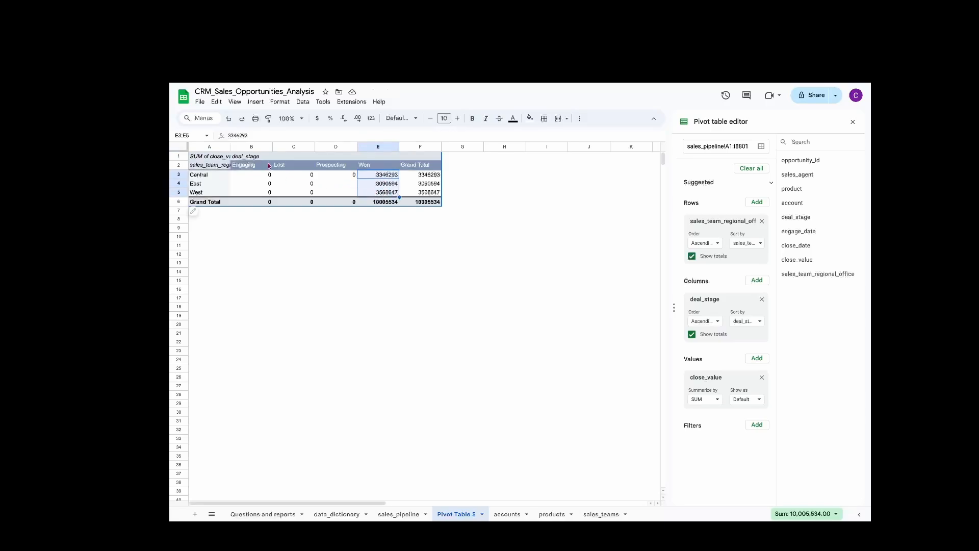
{"action": "left_click_drag", "start_coordinate": [251, 146], "coordinate": [329, 159]}
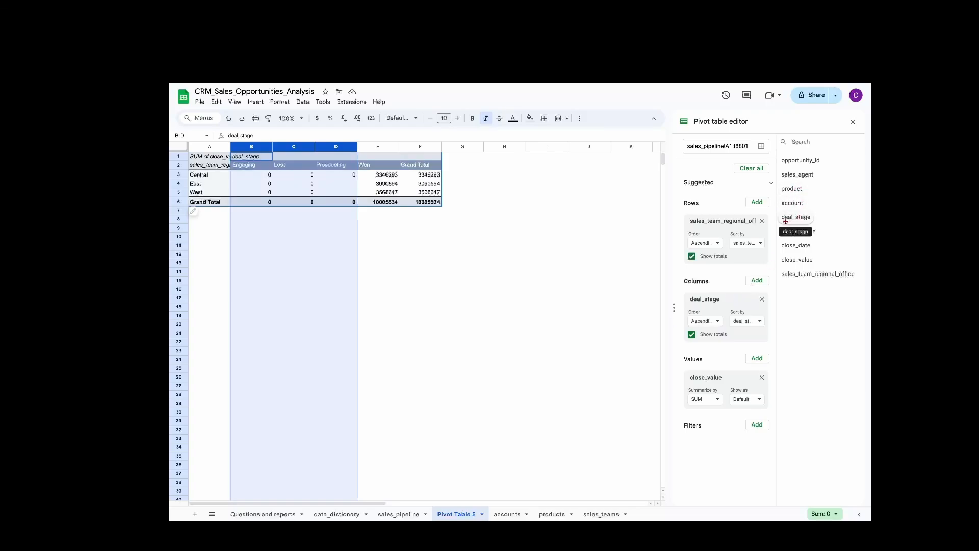
{"action": "left_click_drag", "start_coordinate": [799, 217], "coordinate": [714, 449]}
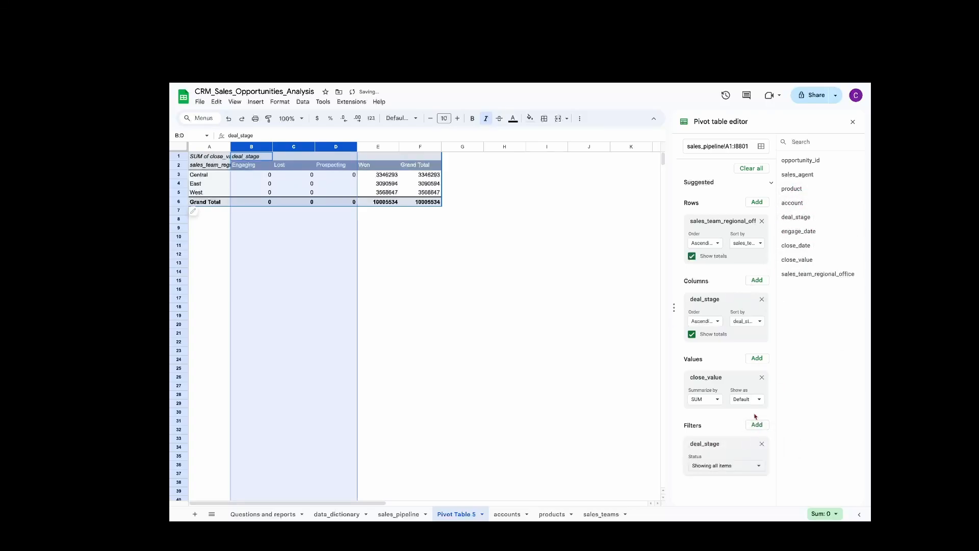
{"action": "left_click", "coordinate": [750, 471]}
{"action": "left_click", "coordinate": [728, 403]}
{"action": "left_click", "coordinate": [730, 479]}
{"action": "left_click", "coordinate": [792, 507]}
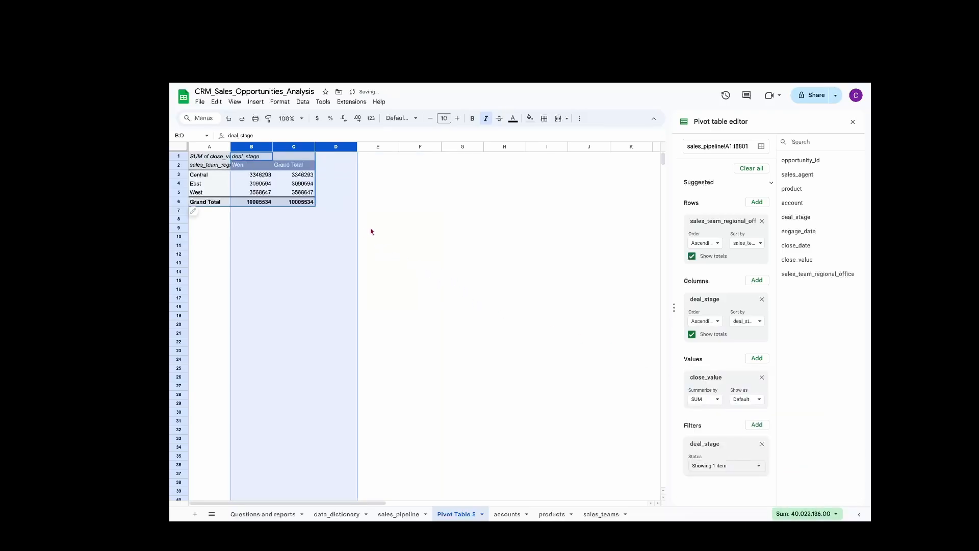
Remove deal_stage from the pivot table's columns and widen column A to fit the regional office header.
{"action": "left_click", "coordinate": [332, 202]}
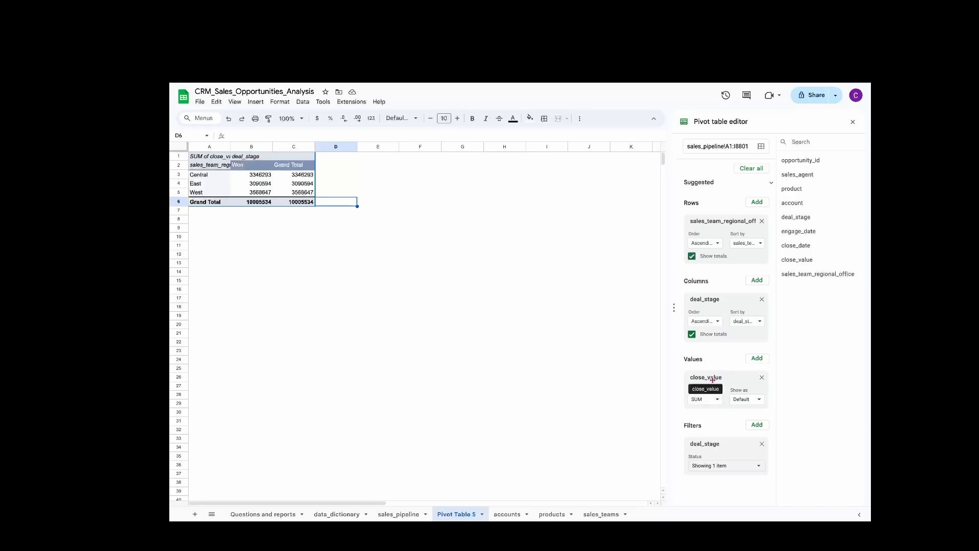
{"action": "left_click", "coordinate": [762, 300]}
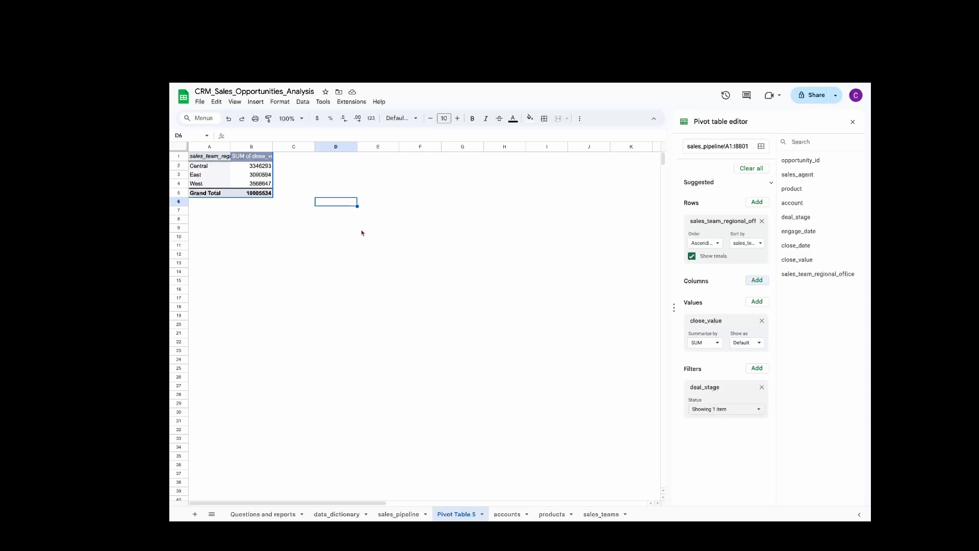
{"action": "left_click", "coordinate": [223, 186]}
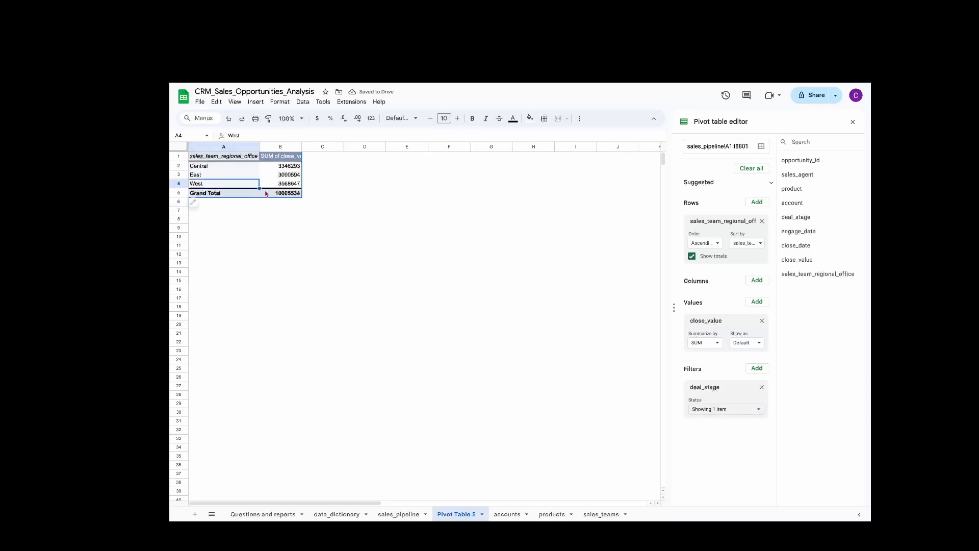
{"action": "left_click", "coordinate": [293, 185]}
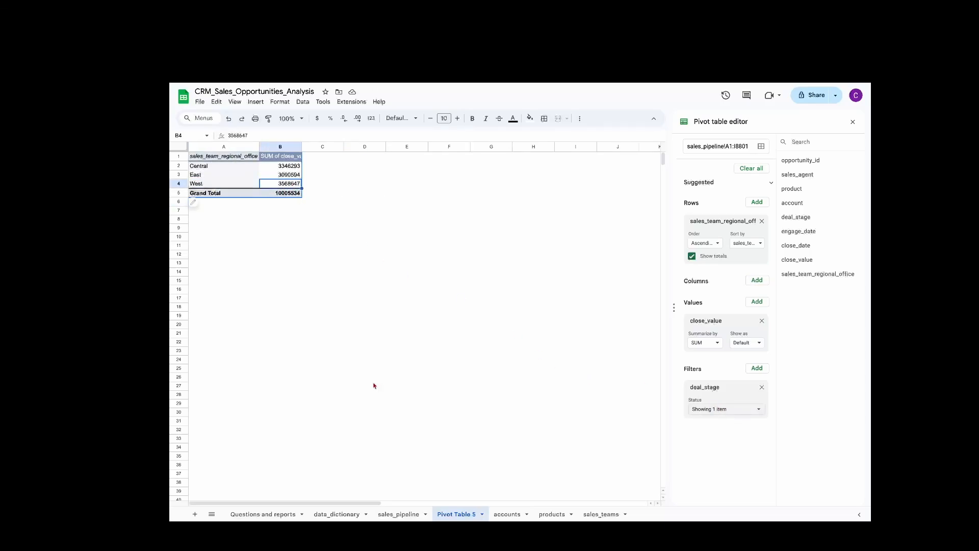
Format the close_value column of the sales_pipeline sheet as accounting dollars with no decimal places.
{"action": "left_click", "coordinate": [398, 515]}
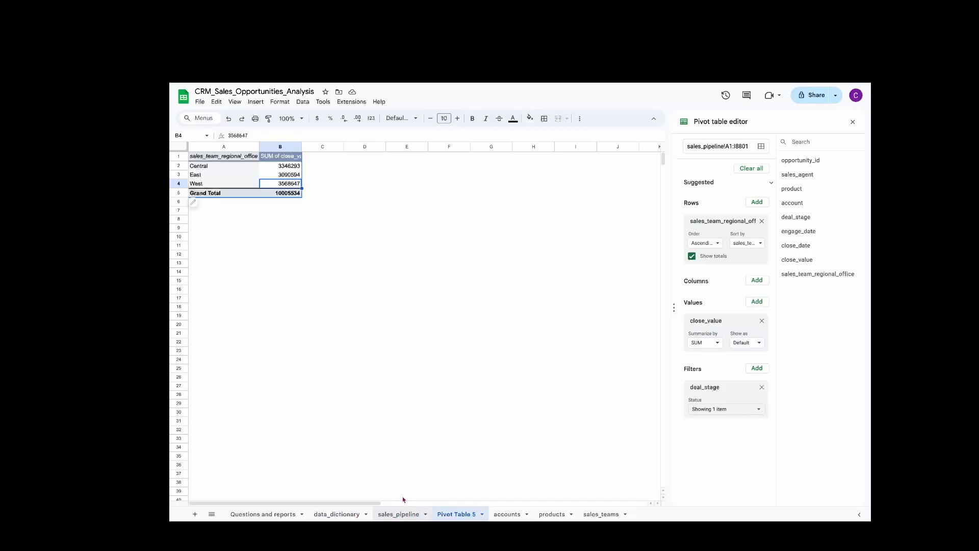
{"action": "left_click", "coordinate": [504, 146]}
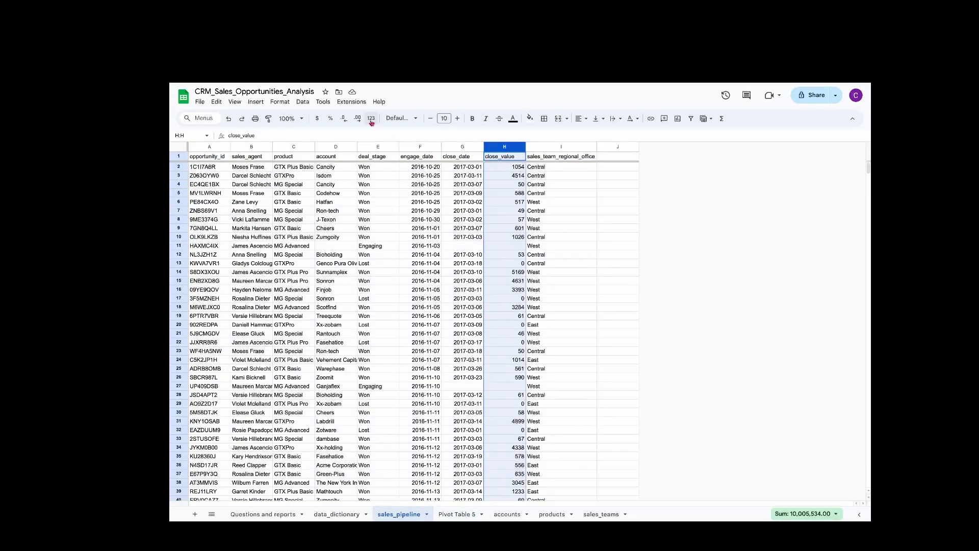
{"action": "left_click", "coordinate": [371, 118]}
{"action": "left_click", "coordinate": [392, 215]}
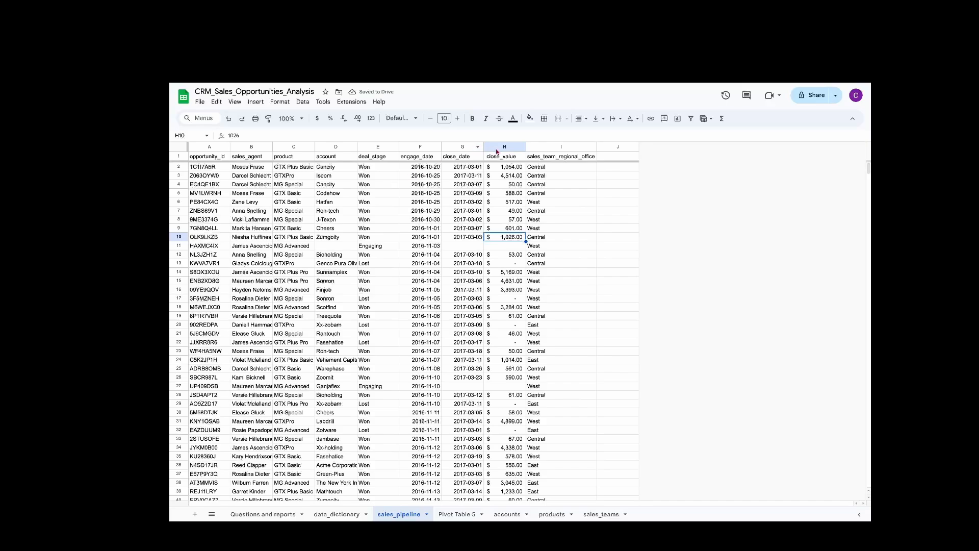
{"action": "left_click", "coordinate": [344, 119]}
{"action": "left_click", "coordinate": [344, 120]}
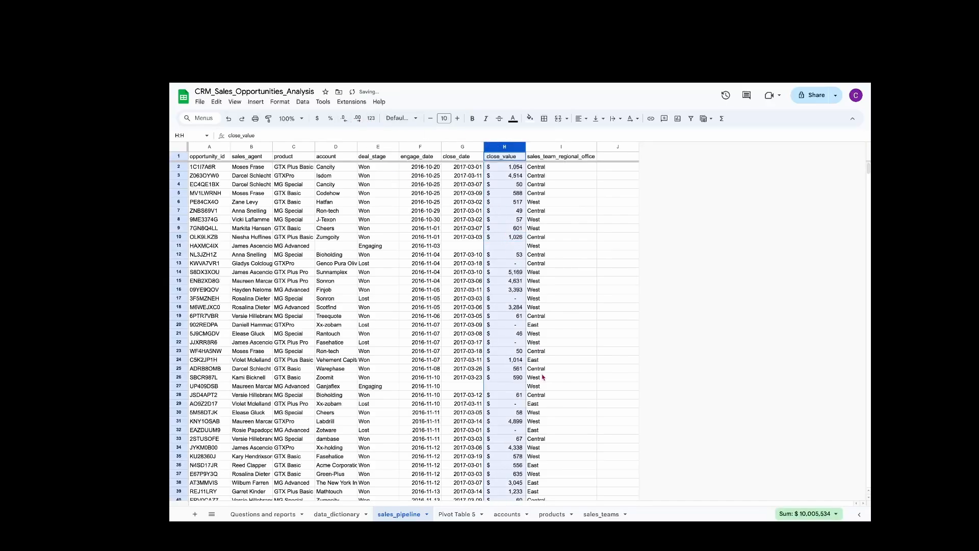
Sort the regional office rows of Pivot Table 5 by SUM of close_value in descending order.
{"action": "left_click", "coordinate": [456, 514]}
{"action": "left_click", "coordinate": [280, 169]}
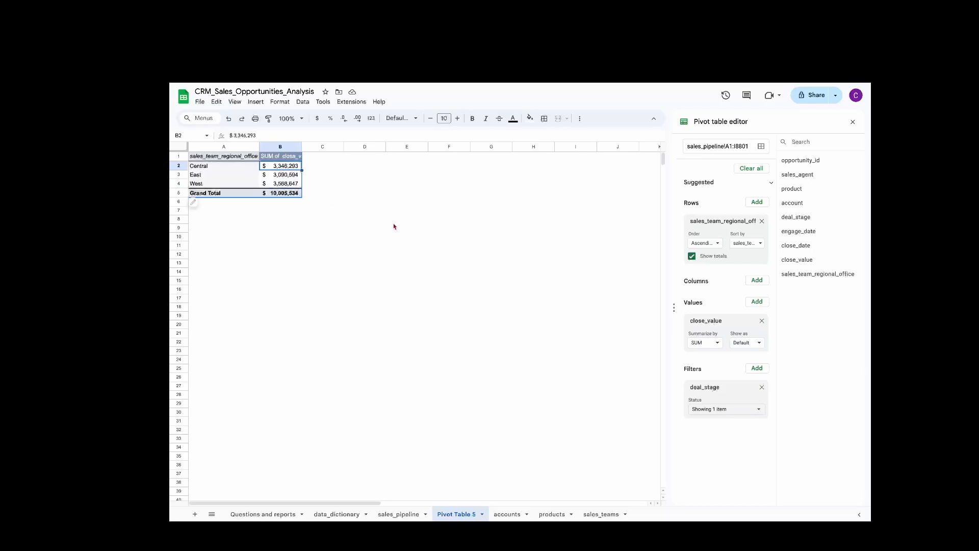
{"action": "left_click", "coordinate": [748, 243]}
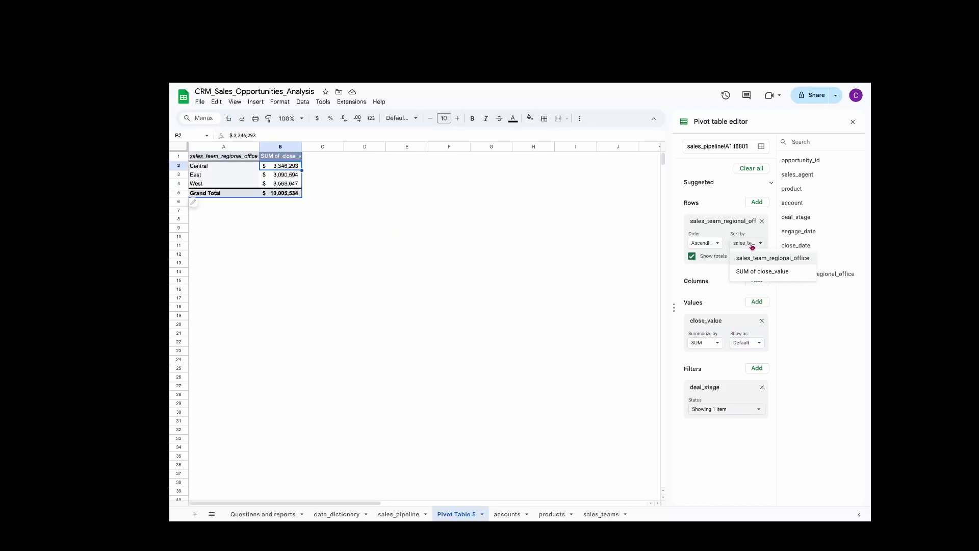
{"action": "left_click", "coordinate": [755, 273]}
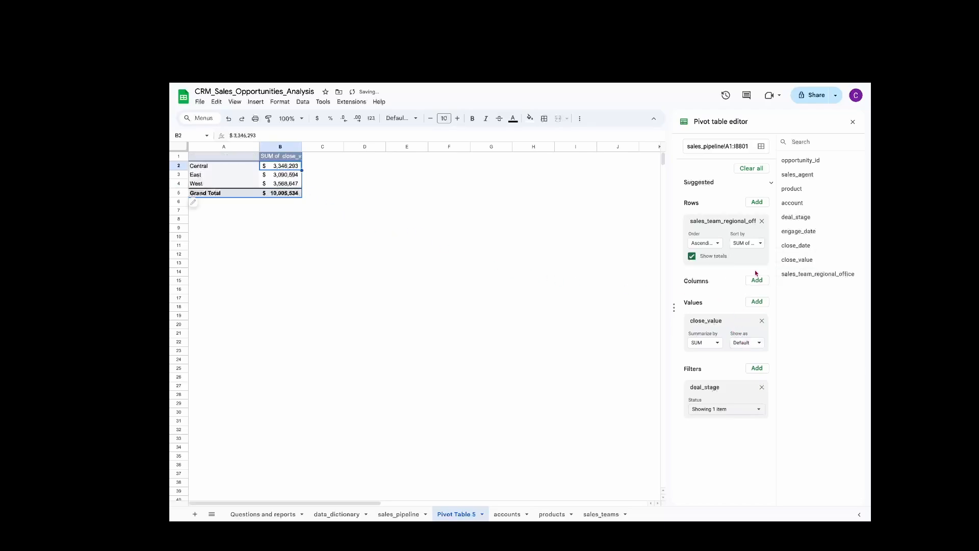
{"action": "left_click", "coordinate": [719, 244]}
{"action": "left_click", "coordinate": [710, 271]}
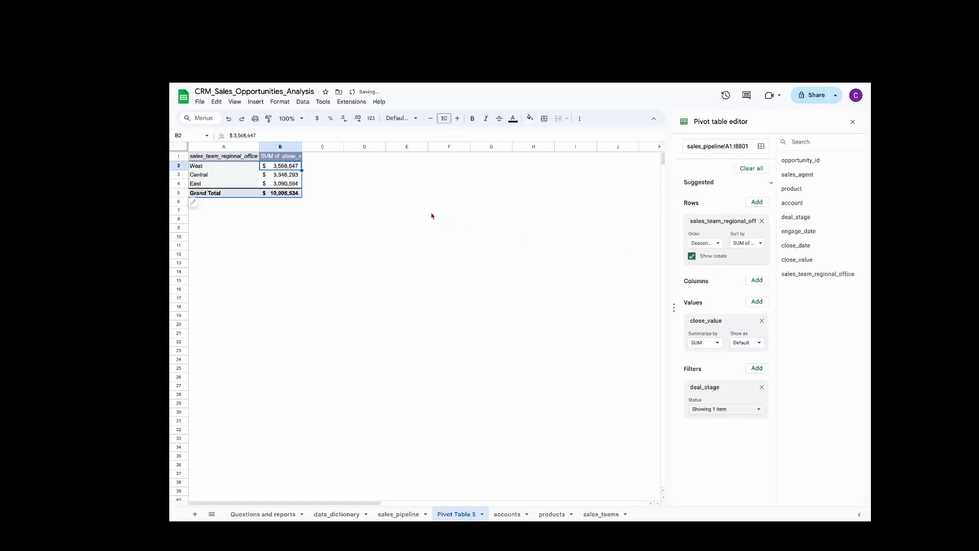
{"action": "left_click", "coordinate": [381, 203]}
Chart pivot table range A1:B4 as a column chart and place it beside the table, over about columns F to K.
{"action": "left_click_drag", "start_coordinate": [213, 159], "coordinate": [285, 184]}
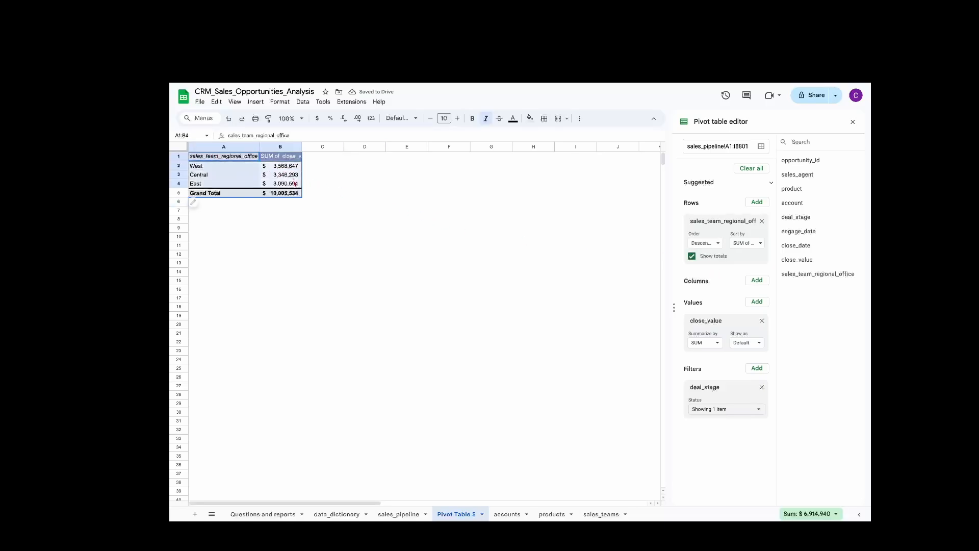
{"action": "left_click", "coordinate": [256, 103]}
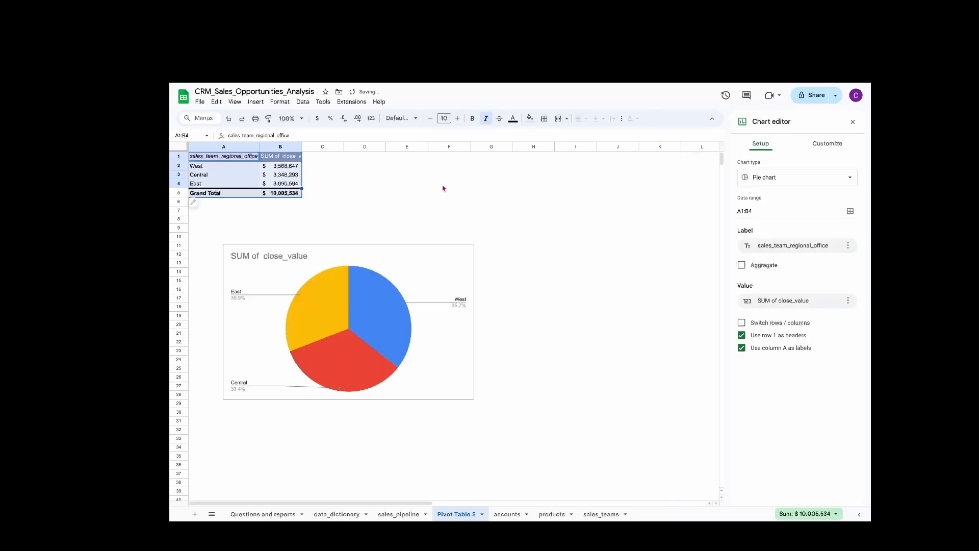
{"action": "left_click", "coordinate": [426, 254]}
{"action": "left_click_drag", "start_coordinate": [408, 251], "coordinate": [615, 162]}
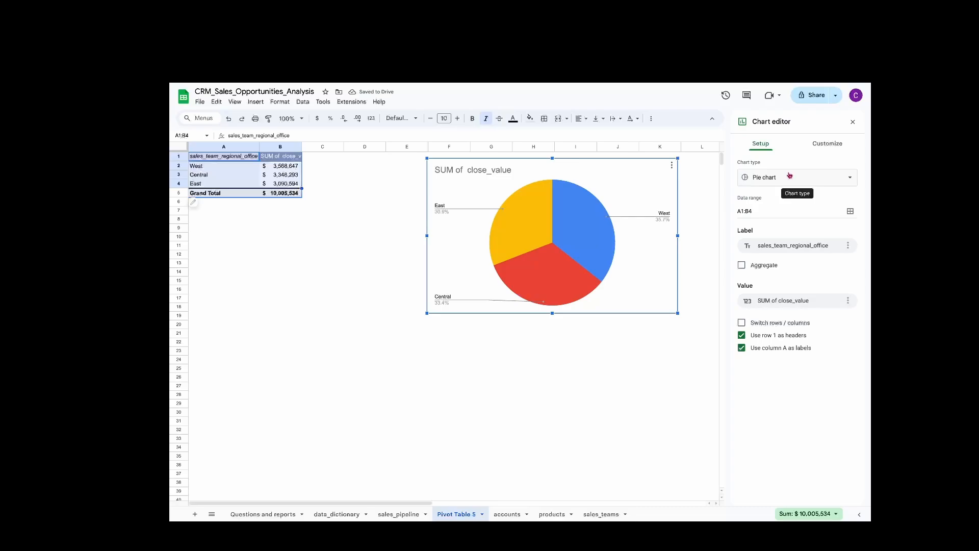
{"action": "left_click", "coordinate": [789, 177]}
{"action": "left_click", "coordinate": [828, 234]}
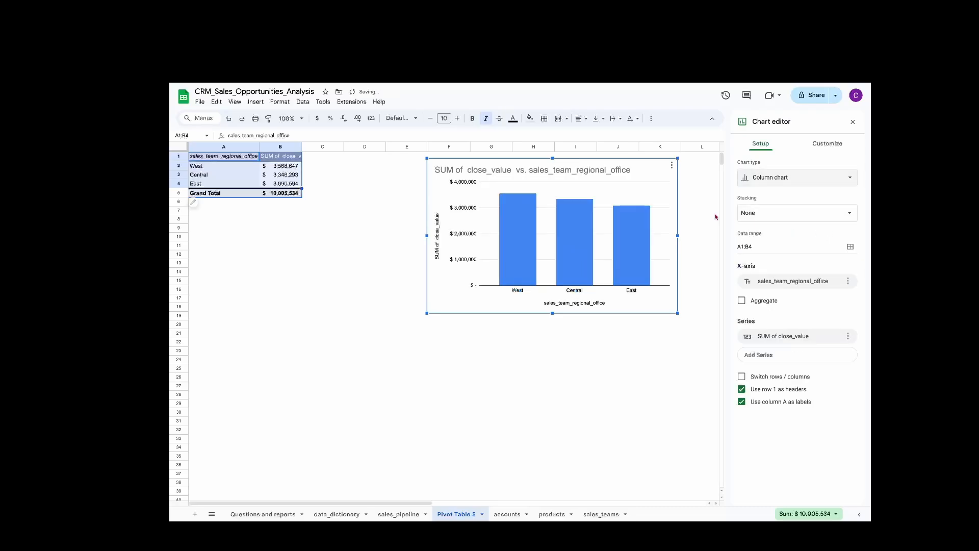
Change the chart title to "Sales team performance with closed deals".
{"action": "left_click", "coordinate": [559, 169]}
{"action": "left_click", "coordinate": [573, 170]}
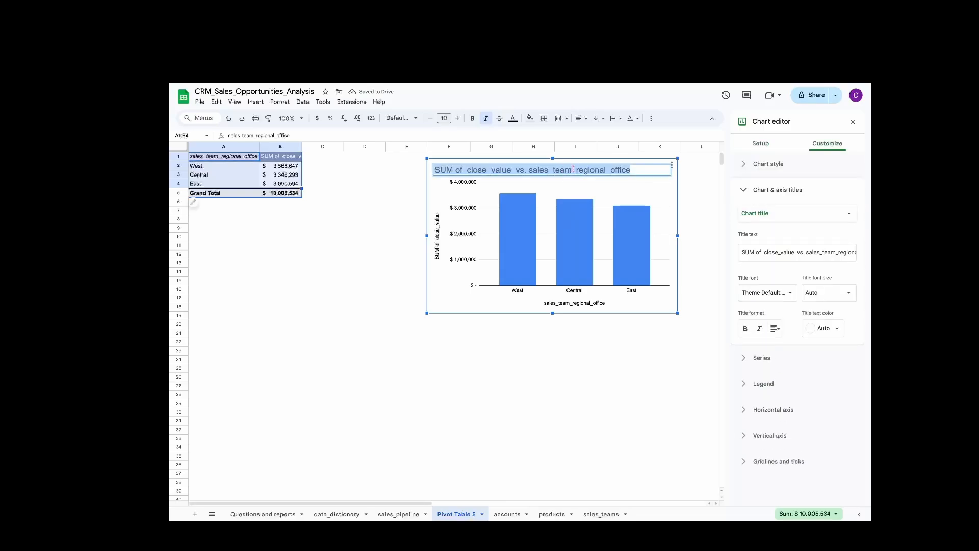
{"action": "type", "text": "Sales team performance w"}
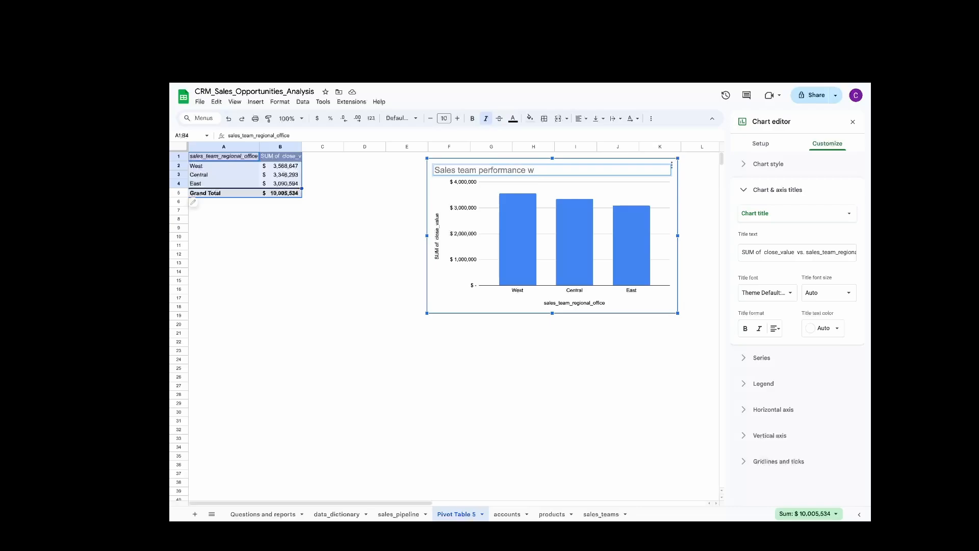
{"action": "type", "text": "ith closed deals"}
{"action": "key", "text": "Return"}
Change the chart's vertical axis title to "Revenue from closed deals".
{"action": "double_click", "coordinate": [438, 230]}
{"action": "type", "text": "Revenue from"}
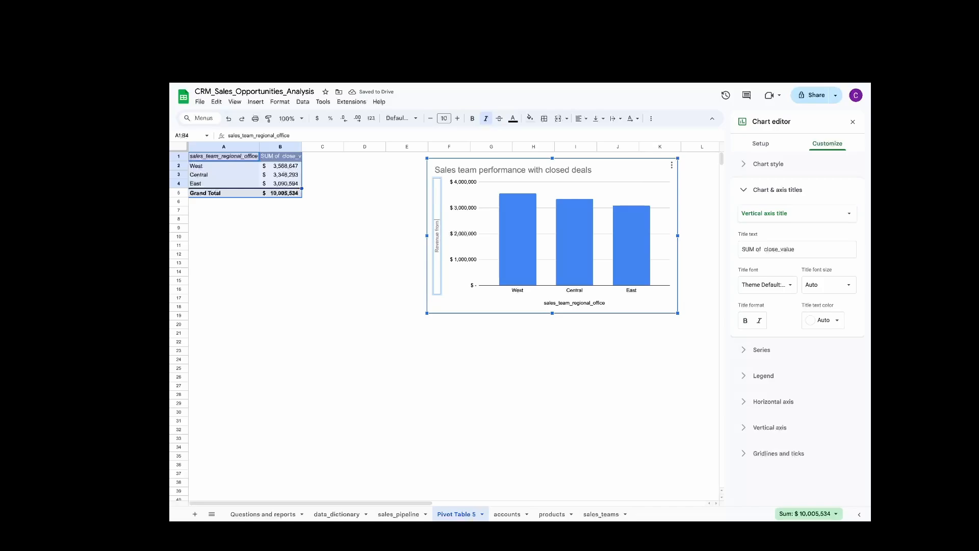
{"action": "type", "text": " closed deals"}
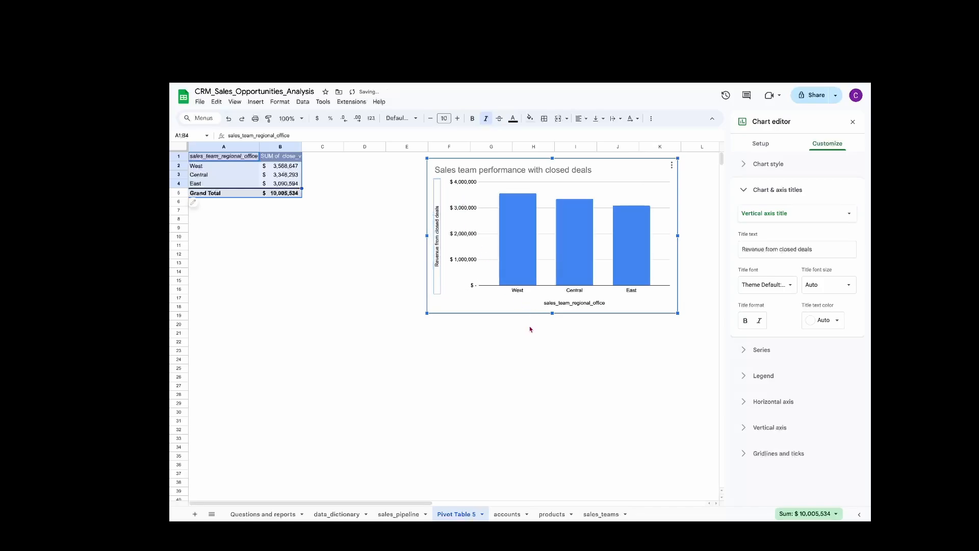
{"action": "left_click", "coordinate": [533, 324]}
Move the chart closer to the pivot table, starting at about column D, and close the pivot table editor.
{"action": "left_click", "coordinate": [645, 313]}
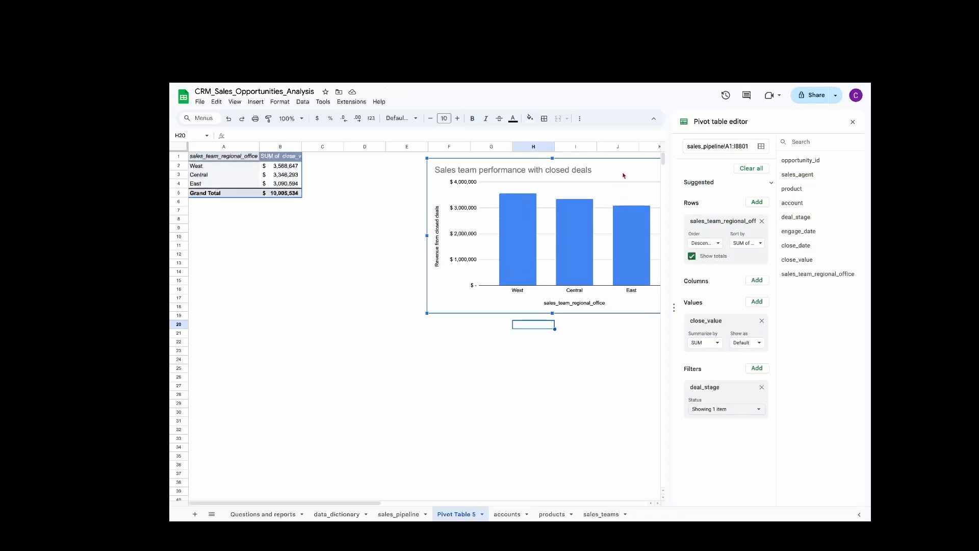
{"action": "left_click_drag", "start_coordinate": [628, 171], "coordinate": [564, 169]}
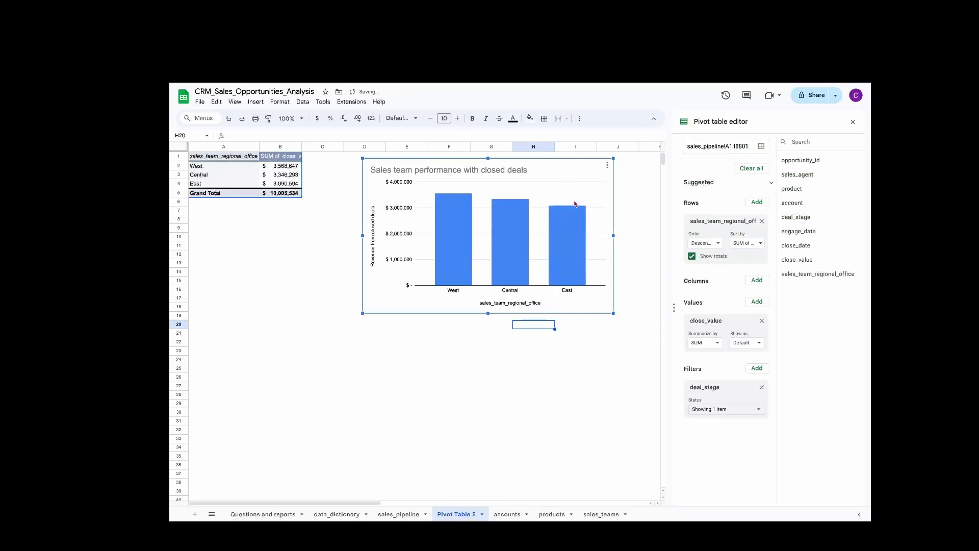
{"action": "left_click", "coordinate": [852, 122]}
Make the column chart 3D and show value data labels on the SUM of close_value series.
{"action": "double_click", "coordinate": [586, 170]}
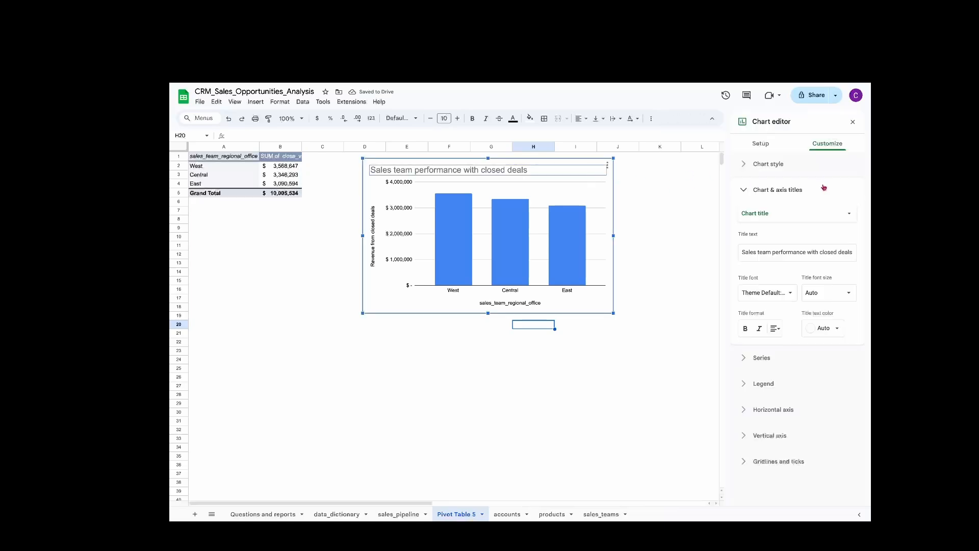
{"action": "left_click", "coordinate": [747, 192]}
{"action": "left_click", "coordinate": [772, 166]}
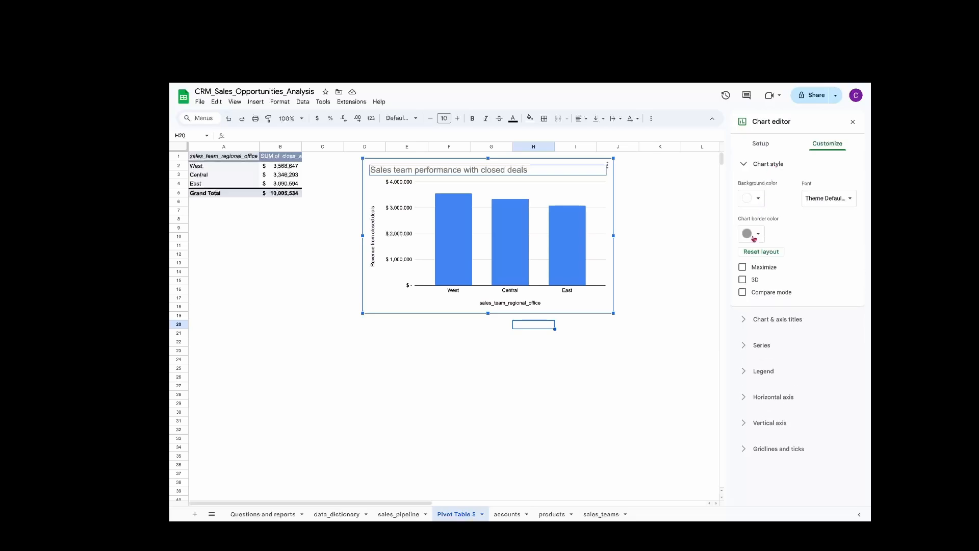
{"action": "left_click", "coordinate": [743, 279]}
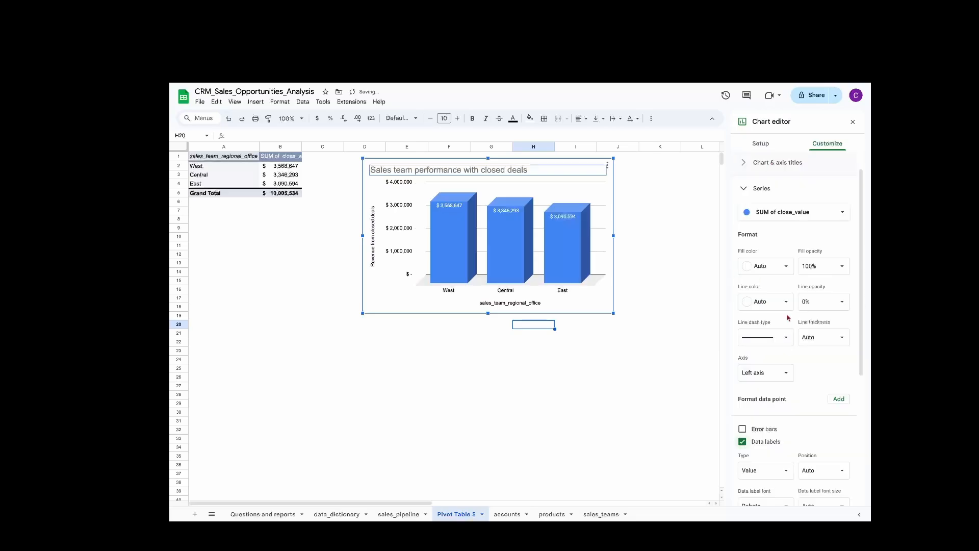
Copy the sales team performance chart into the Questions and reports sheet and place it at about column C, row 2.
{"action": "left_click", "coordinate": [669, 229]}
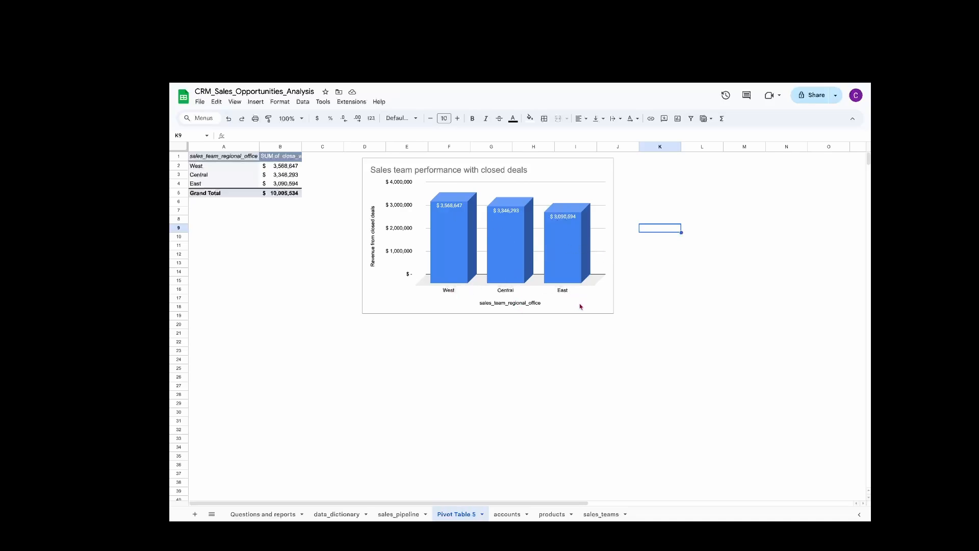
{"action": "left_click", "coordinate": [599, 299]}
{"action": "left_click", "coordinate": [608, 165]}
{"action": "left_click", "coordinate": [623, 231]}
{"action": "left_click", "coordinate": [263, 515]}
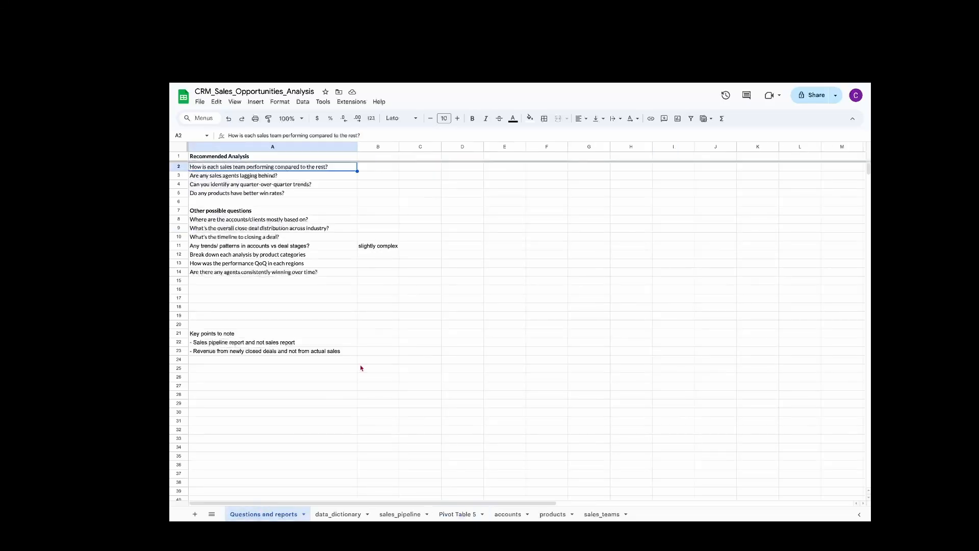
{"action": "left_click", "coordinate": [462, 166]}
{"action": "key", "text": "ctrl+v"}
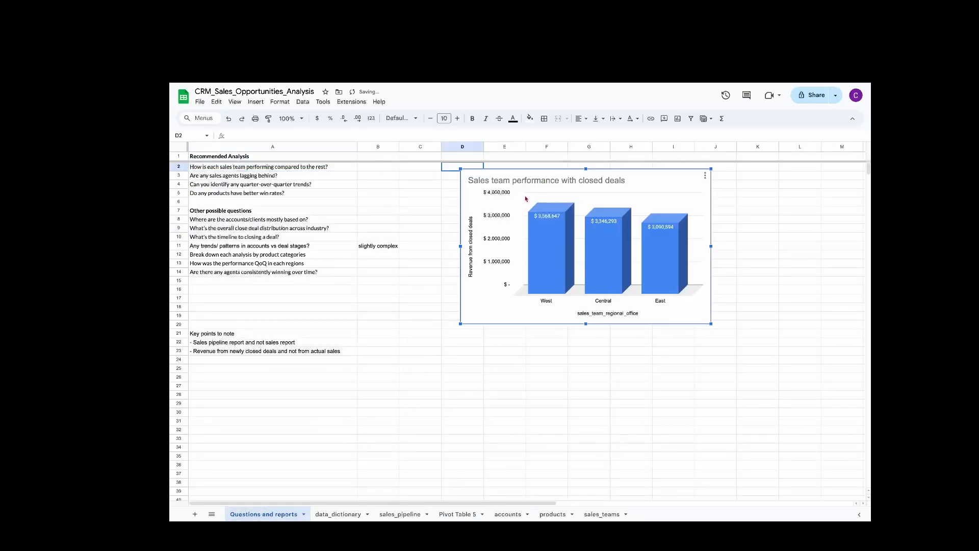
{"action": "left_click_drag", "start_coordinate": [655, 182], "coordinate": [597, 176]}
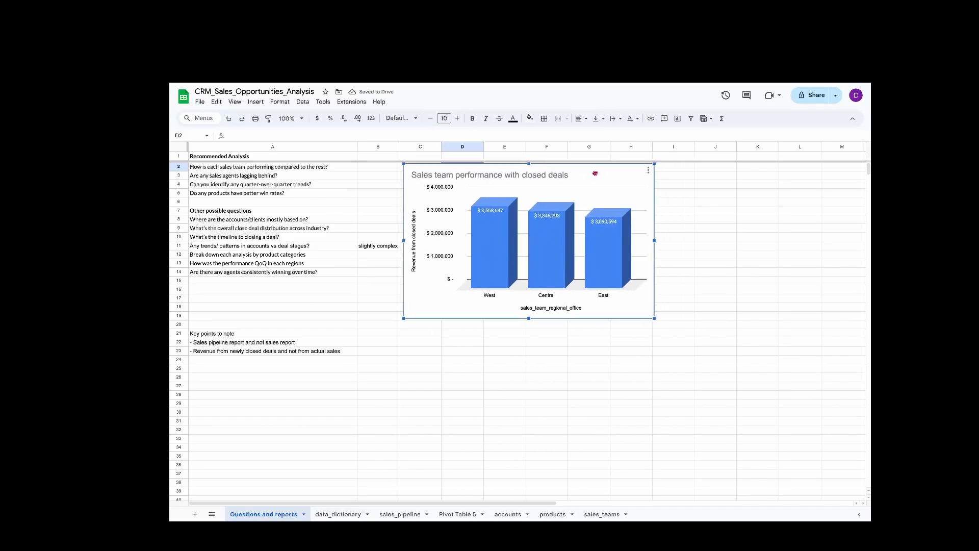
Look up which sales_pipeline fields in the data_dictionary sheet can answer whether any sales agents are lagging behind.
{"action": "left_click", "coordinate": [231, 177]}
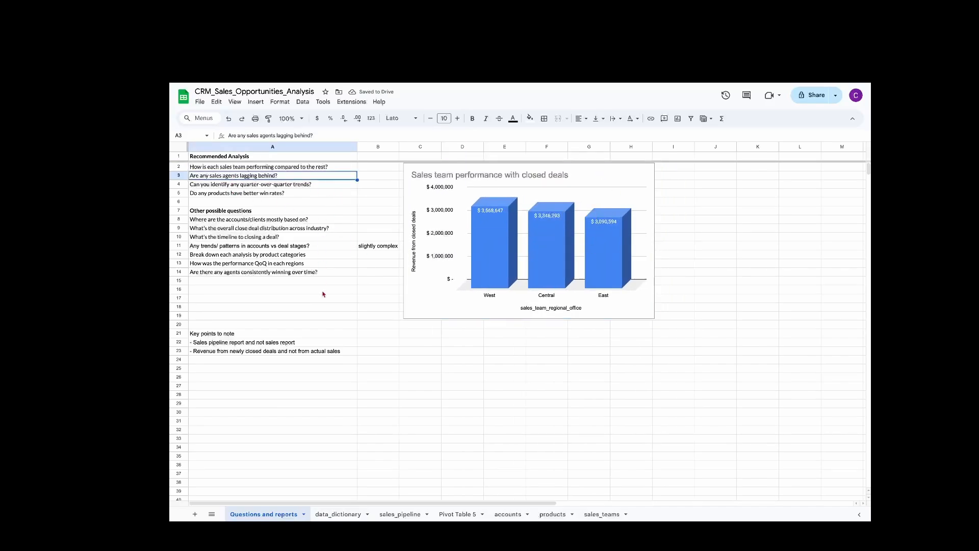
{"action": "left_click", "coordinate": [331, 513]}
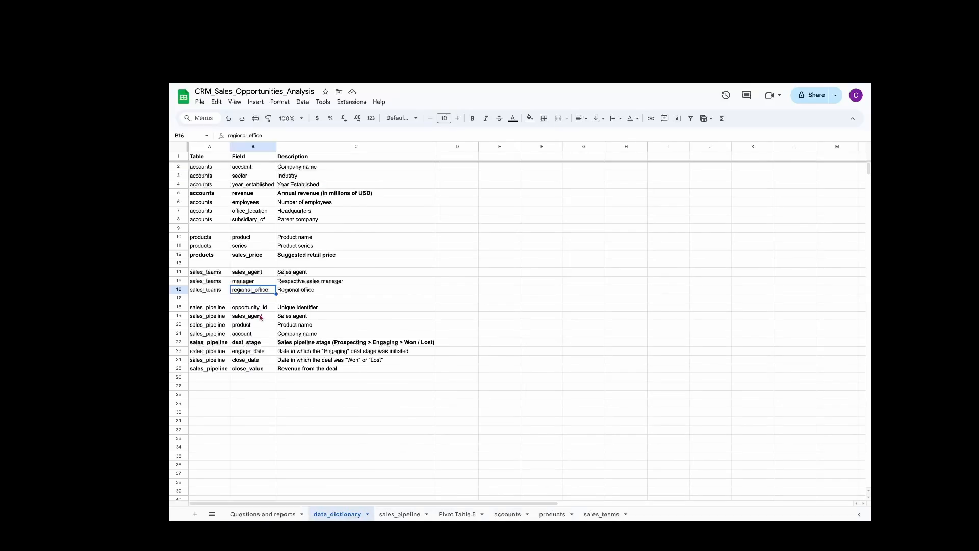
{"action": "left_click_drag", "start_coordinate": [190, 308], "coordinate": [315, 362]}
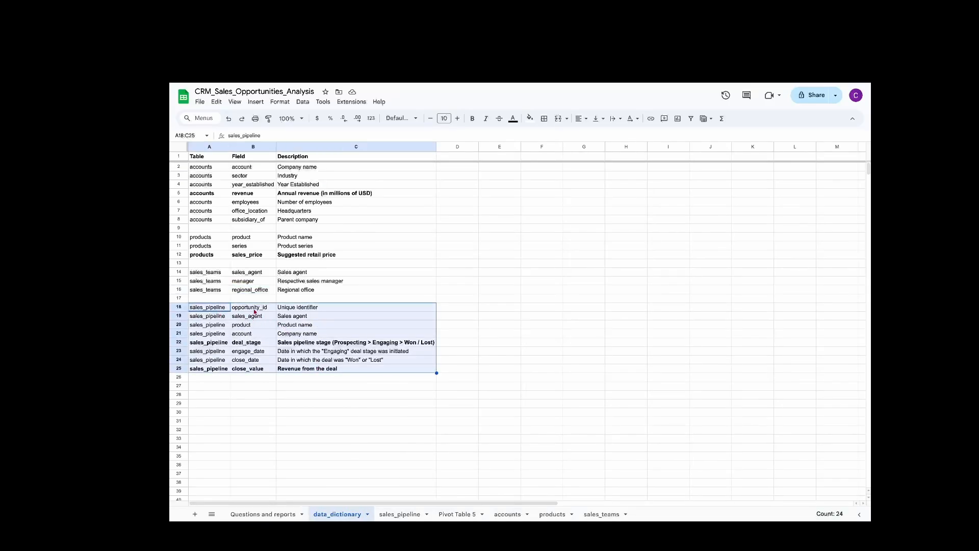
{"action": "left_click", "coordinate": [254, 310]}
{"action": "left_click", "coordinate": [267, 316]}
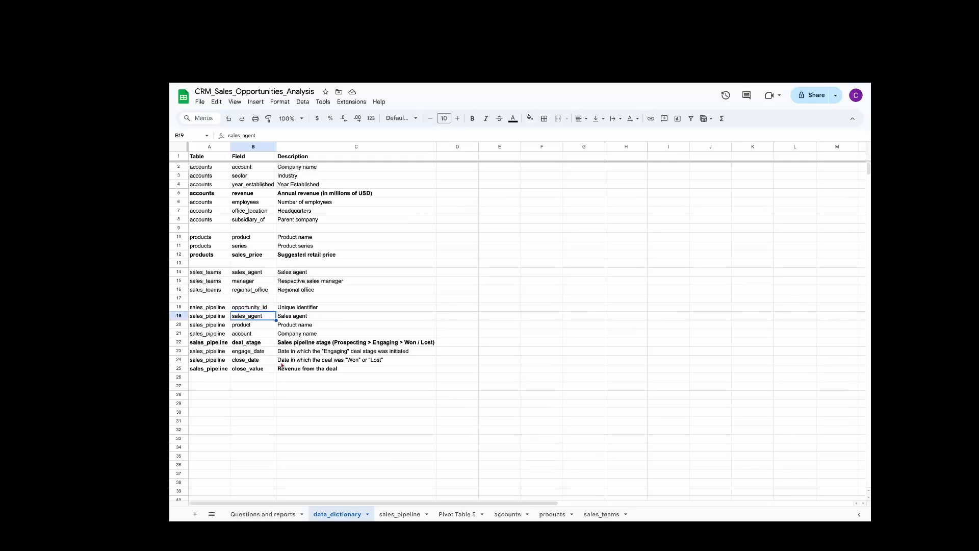
Duplicate the regional office pivot table at cell A20 of the Pivot Table 5 sheet.
{"action": "left_click", "coordinate": [455, 514]}
{"action": "left_click", "coordinate": [230, 164]}
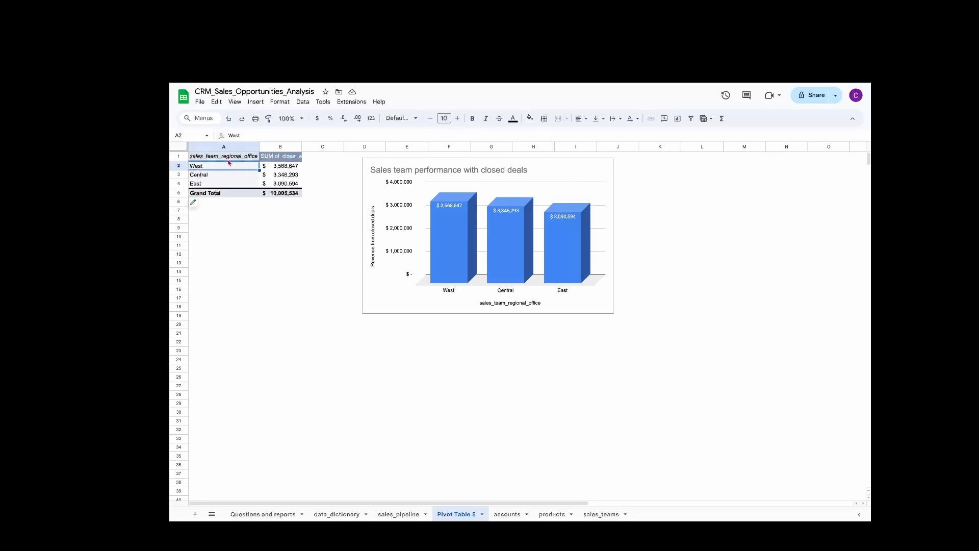
{"action": "left_click_drag", "start_coordinate": [230, 158], "coordinate": [276, 178]}
{"action": "key", "text": "ctrl+c"}
{"action": "left_click", "coordinate": [219, 326]}
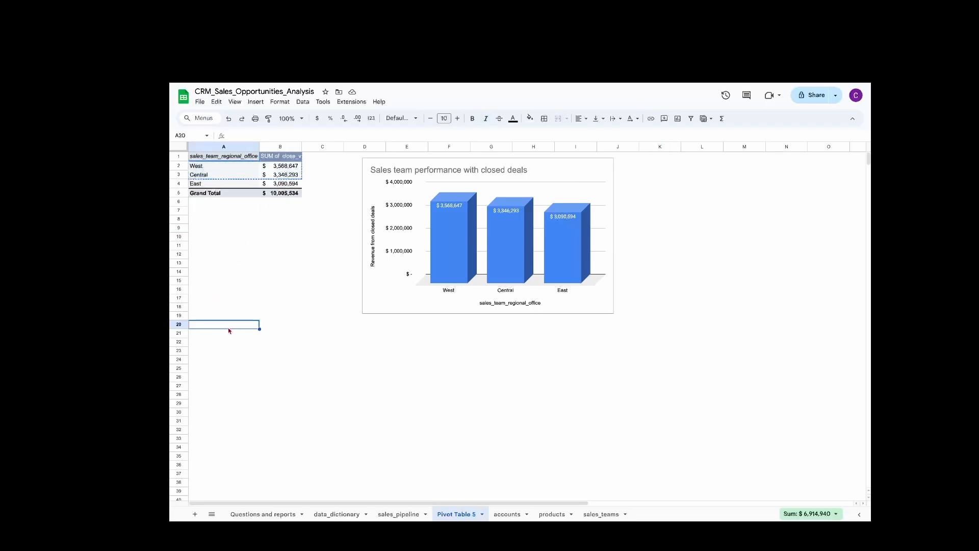
{"action": "key", "text": "ctrl+v"}
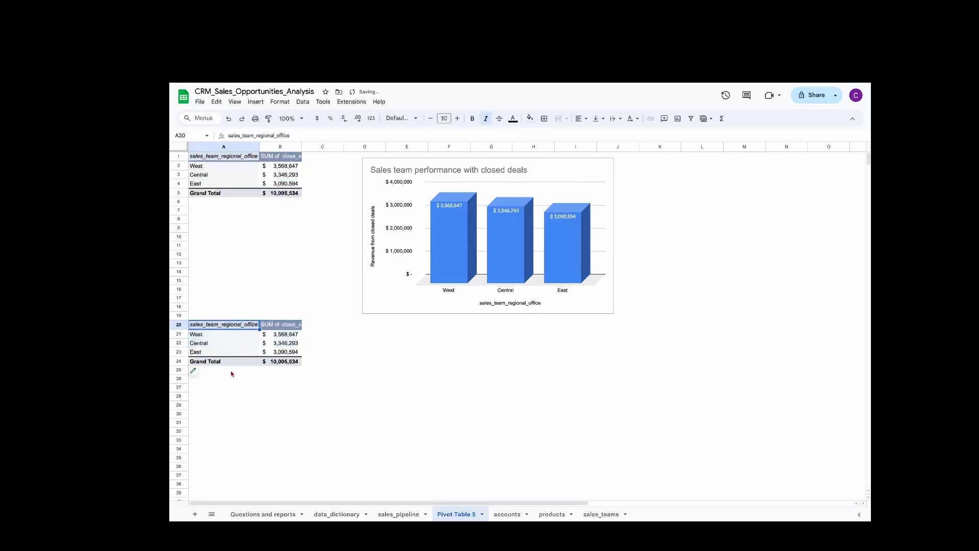
Replace the copied pivot table's row field with sales_agent, sorted by SUM of close_value in descending order.
{"action": "left_click", "coordinate": [199, 371]}
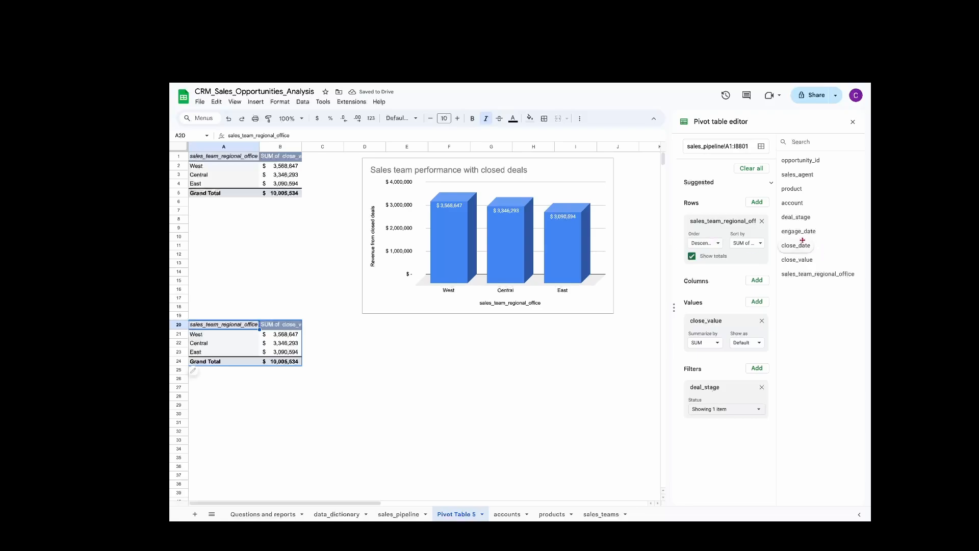
{"action": "left_click_drag", "start_coordinate": [803, 174], "coordinate": [724, 225]}
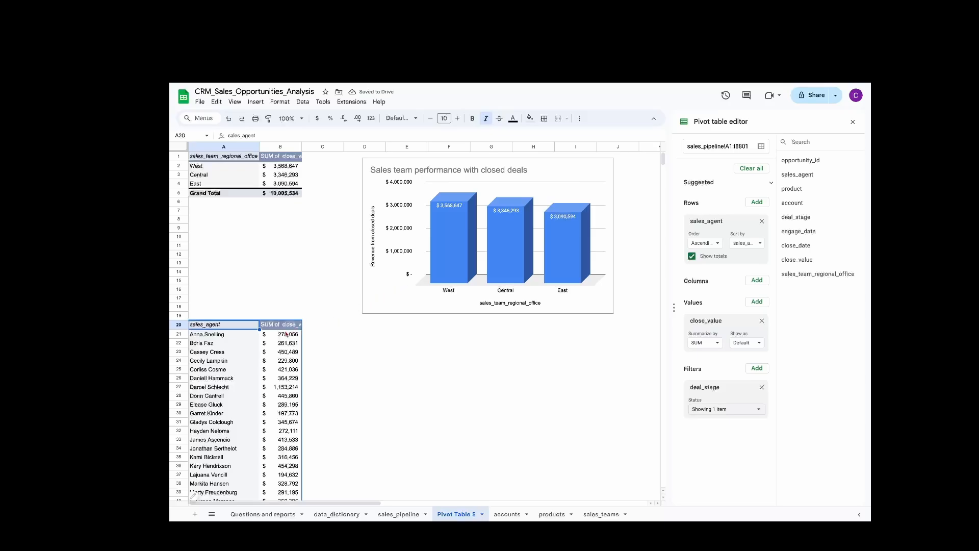
{"action": "left_click", "coordinate": [286, 335]}
{"action": "left_click", "coordinate": [247, 338]}
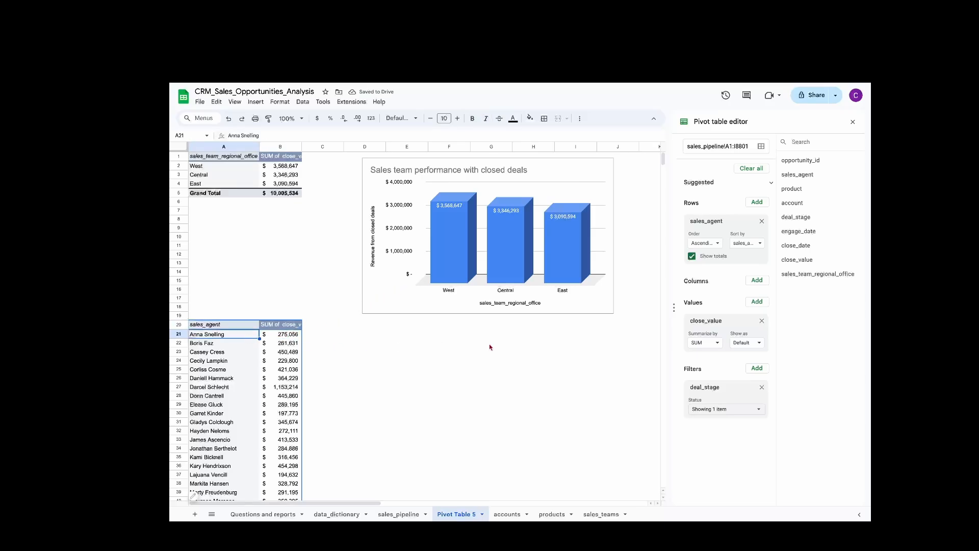
{"action": "left_click", "coordinate": [760, 243]}
{"action": "left_click", "coordinate": [759, 272]}
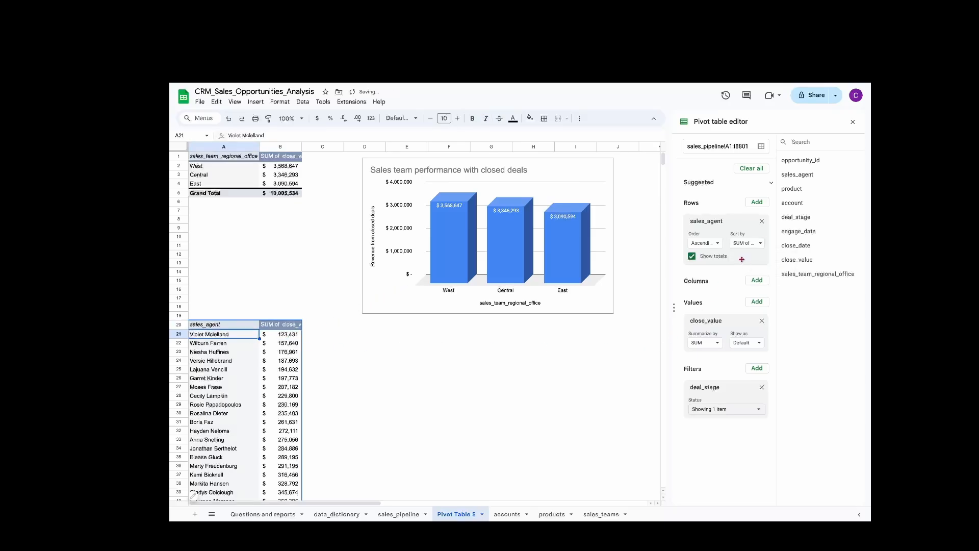
{"action": "left_click", "coordinate": [714, 244]}
{"action": "left_click", "coordinate": [716, 272]}
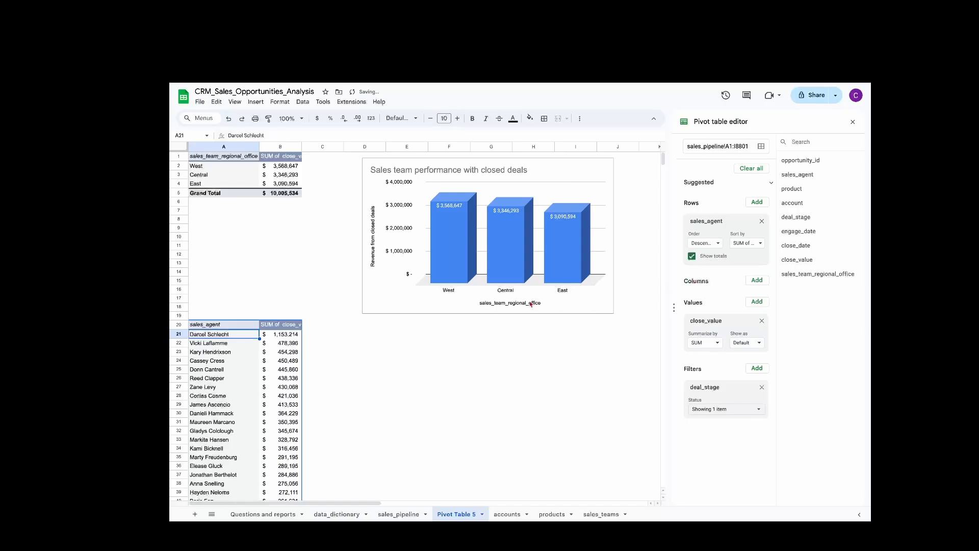
Insert a column chart from the sales agent pivot data in A20:B50, without the grand total, and widen it to about column K.
{"action": "left_click", "coordinate": [221, 327]}
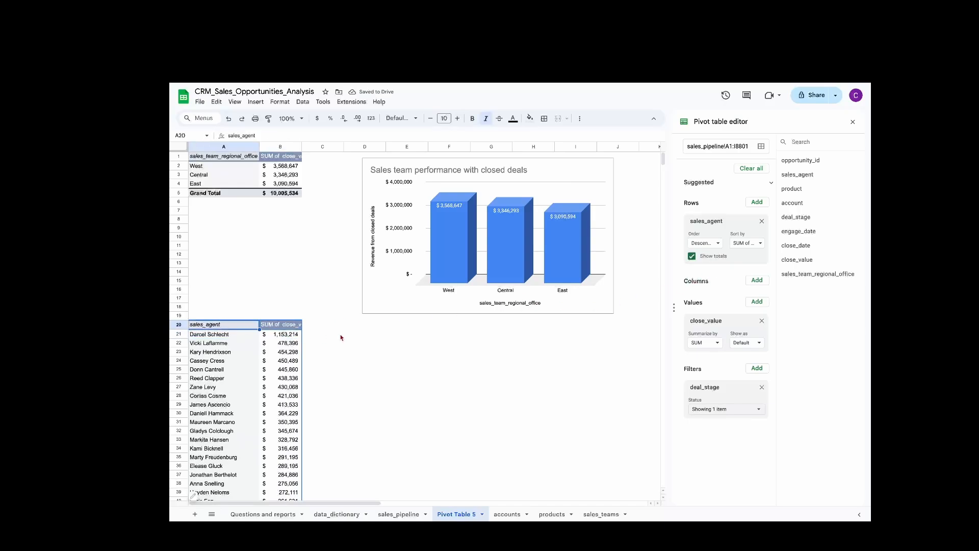
{"action": "key", "text": "super+shift+Right"}
{"action": "key", "text": "super+shift+Down"}
{"action": "key", "text": "shift+Up"}
{"action": "left_click", "coordinate": [256, 102]}
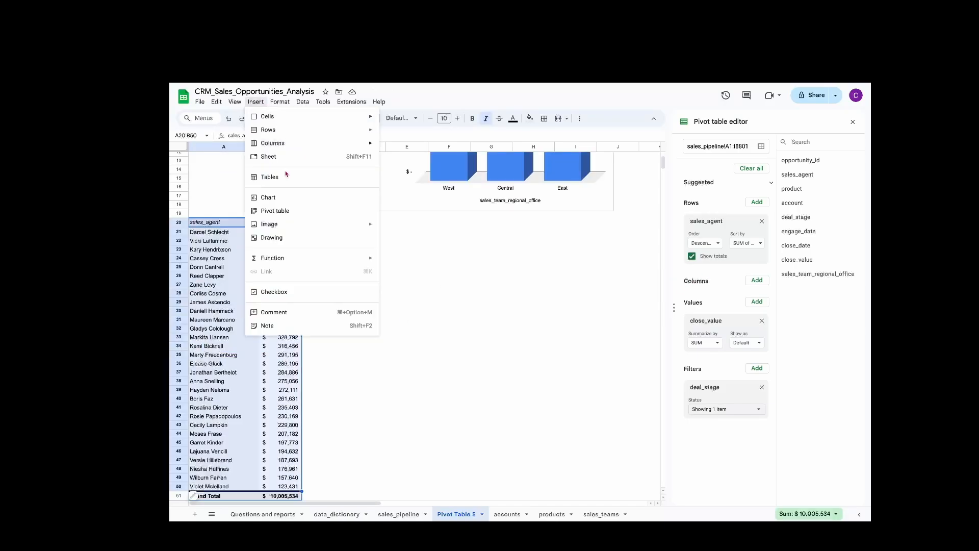
{"action": "left_click", "coordinate": [290, 198]}
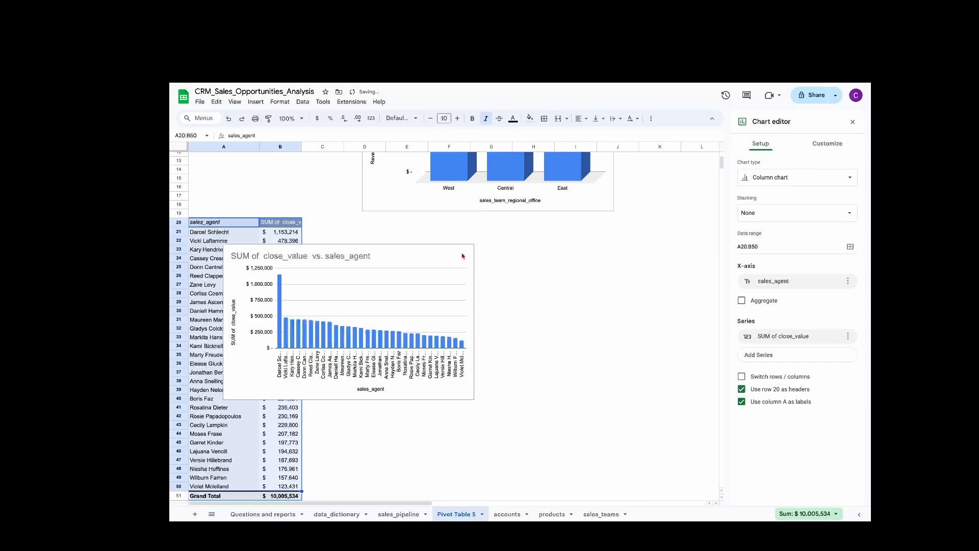
{"action": "left_click", "coordinate": [451, 304]}
{"action": "left_click_drag", "start_coordinate": [474, 321], "coordinate": [699, 329]}
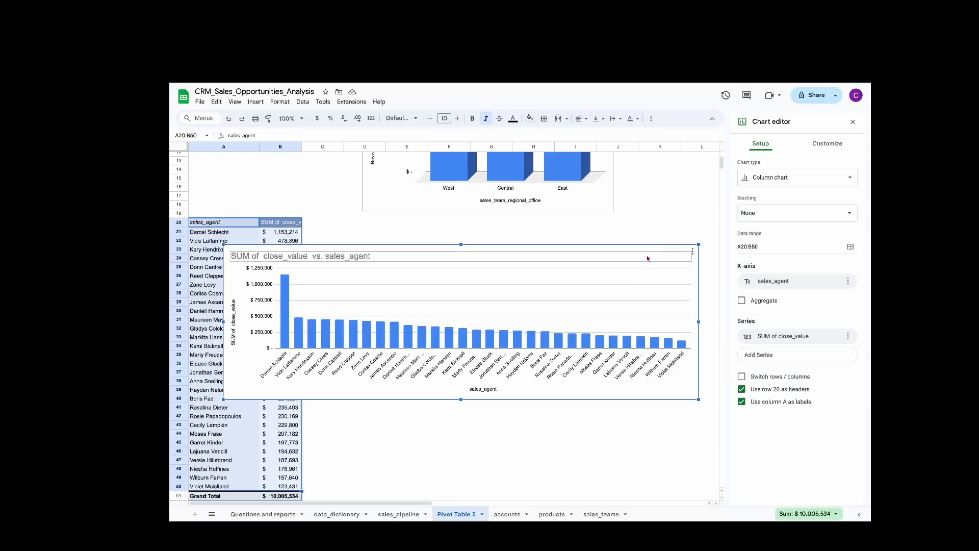
Try showing the sales agent chart as a taller bar chart, and undo the change.
{"action": "left_click", "coordinate": [797, 178]}
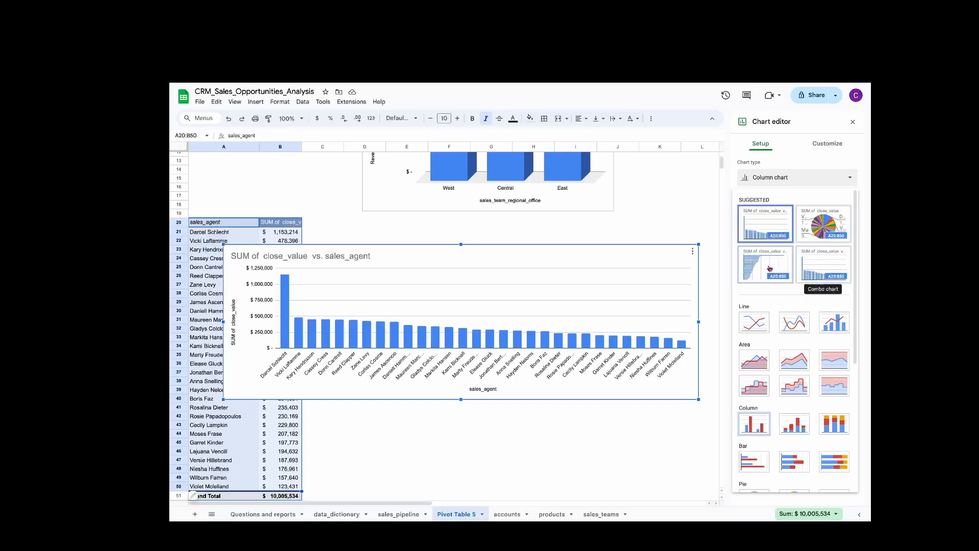
{"action": "left_click", "coordinate": [783, 270]}
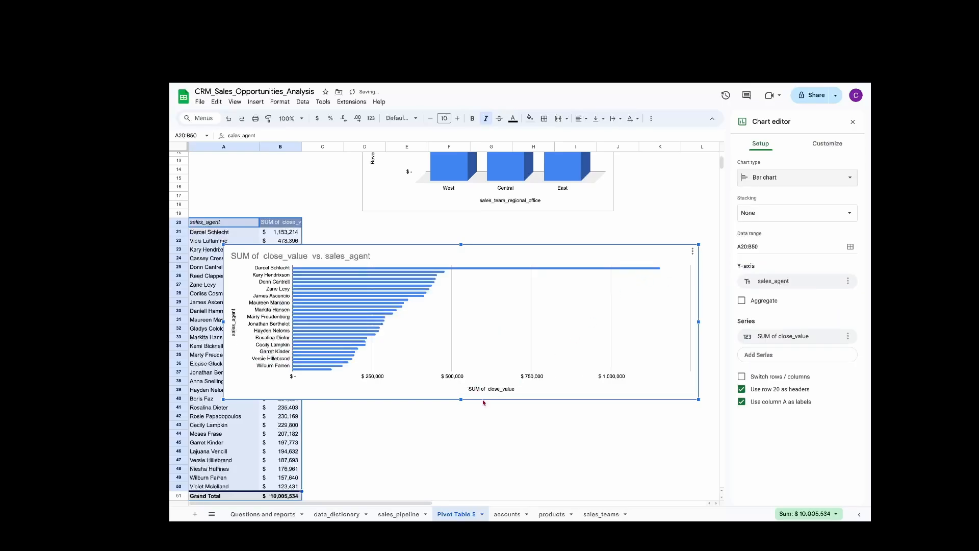
{"action": "left_click_drag", "start_coordinate": [461, 399], "coordinate": [464, 466]}
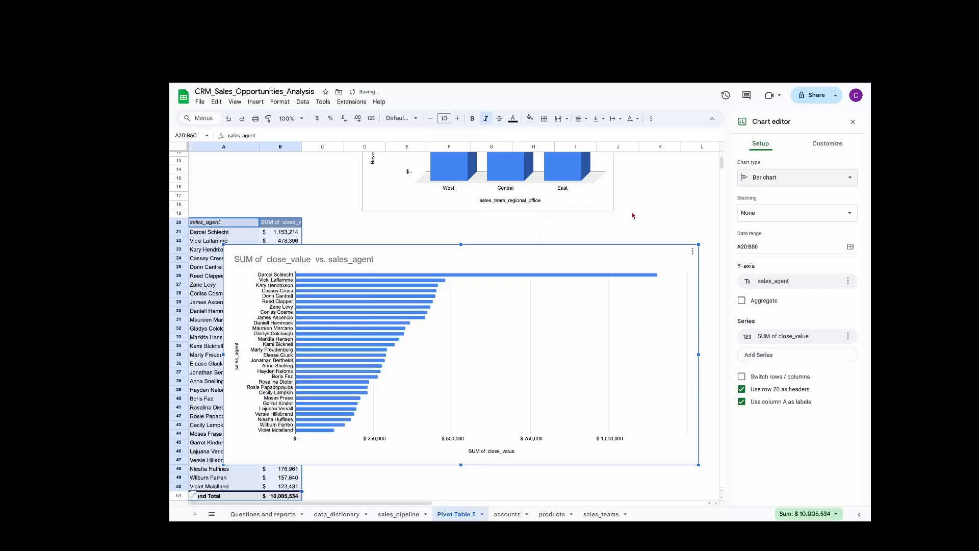
{"action": "key", "text": "ctrl+z"}
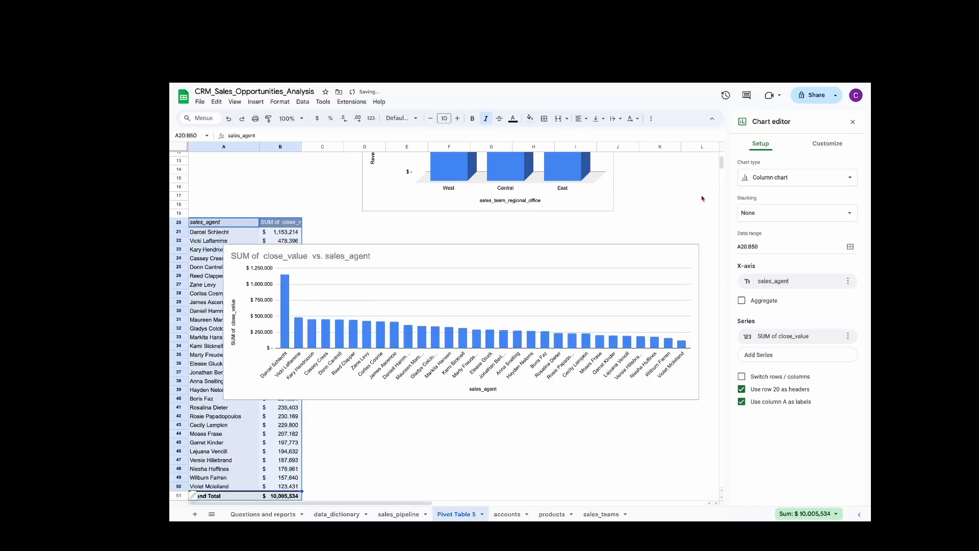
Make the sales agent column chart 3D.
{"action": "left_click", "coordinate": [826, 144]}
{"action": "left_click", "coordinate": [769, 164]}
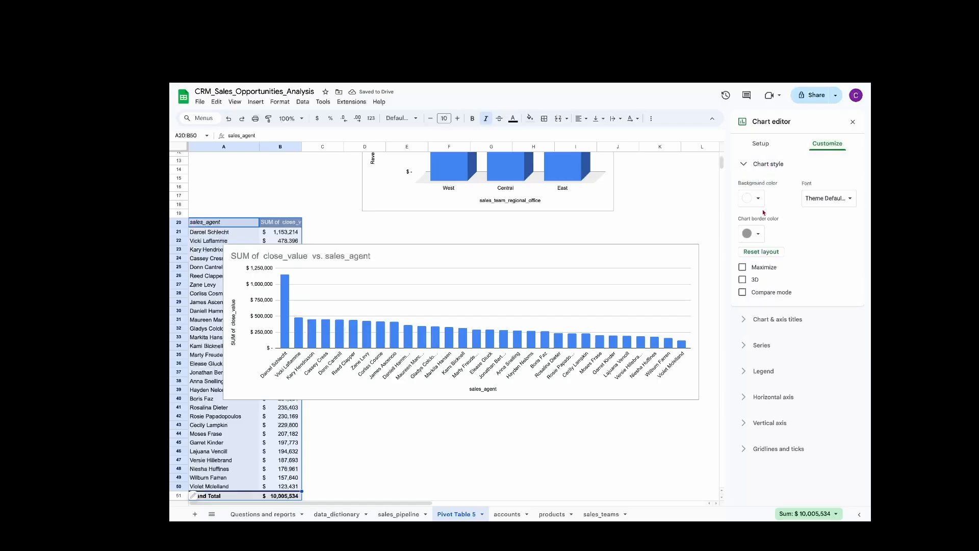
{"action": "left_click", "coordinate": [742, 280]}
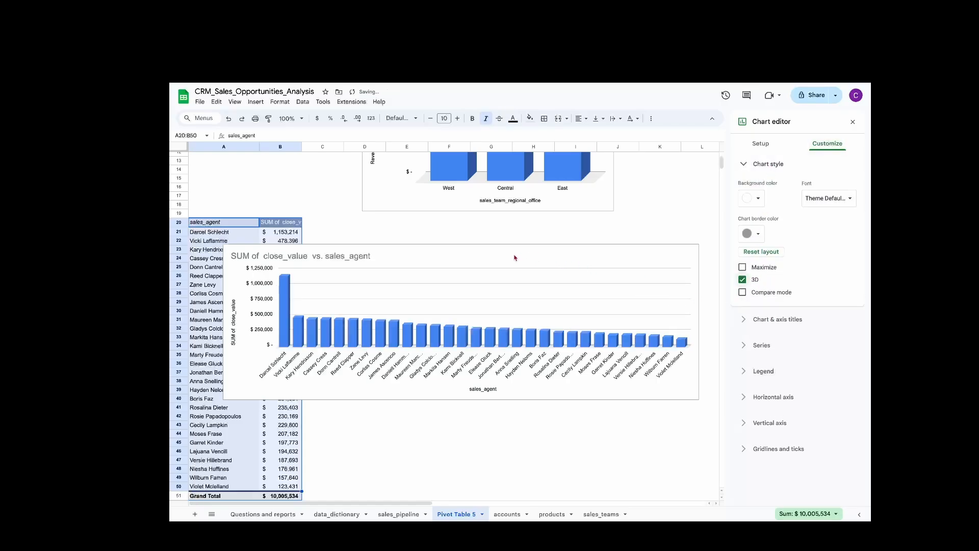
Change the sales agent chart's title to "Sales agents performance with closing deals".
{"action": "left_click", "coordinate": [353, 258]}
{"action": "left_click", "coordinate": [353, 258]}
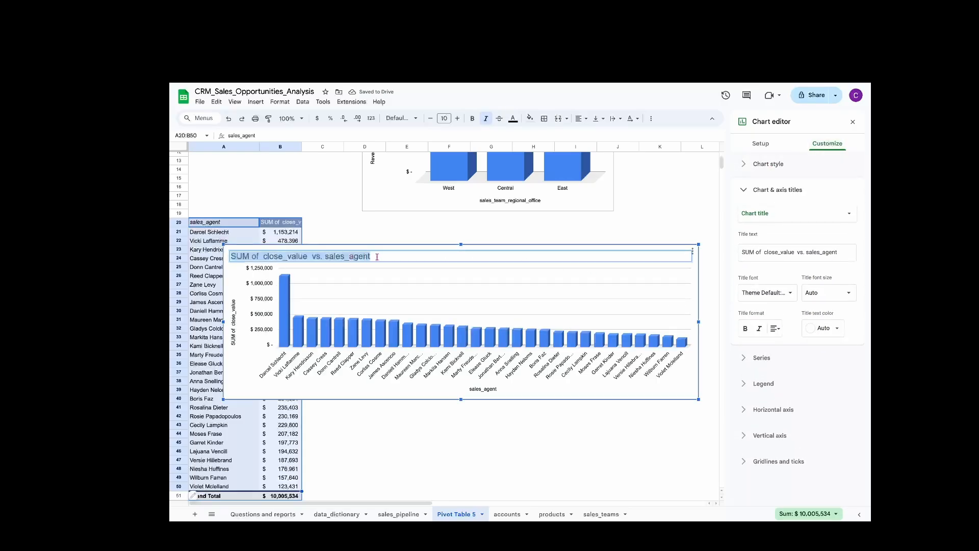
{"action": "type", "text": "Sales agents perfro"}
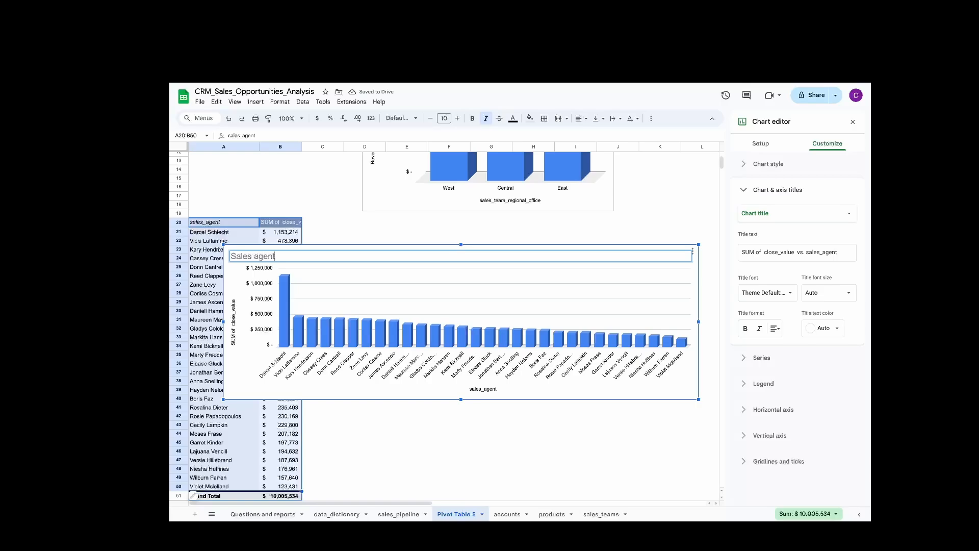
{"action": "type", "text": "m"}
{"action": "key", "text": "BackSpace"}
{"action": "key", "text": "BackSpace"}
{"action": "key", "text": "BackSpace"}
{"action": "type", "text": "ormance with closing deals"}
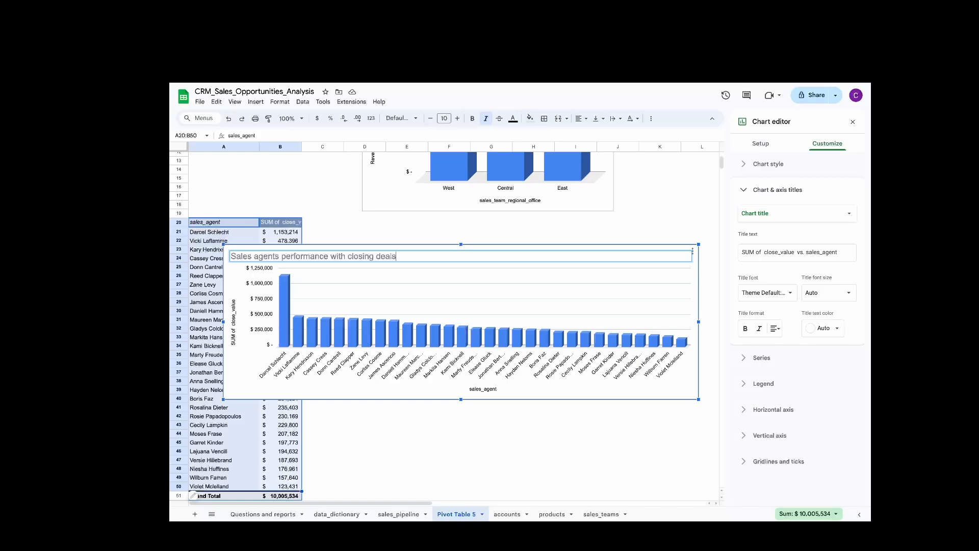
{"action": "key", "text": "Return"}
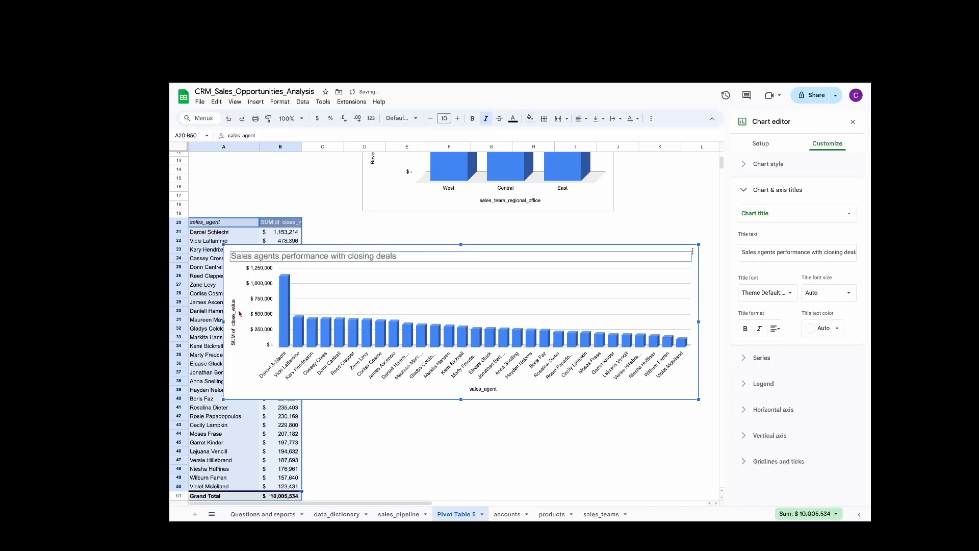
Set the sales agent chart's vertical axis title to "Revenue from closed deals", matching the regional office chart.
{"action": "left_click", "coordinate": [396, 195]}
{"action": "scroll", "coordinate": [388, 194], "scroll_direction": "up", "scroll_amount": 2}
{"action": "left_click", "coordinate": [372, 191]}
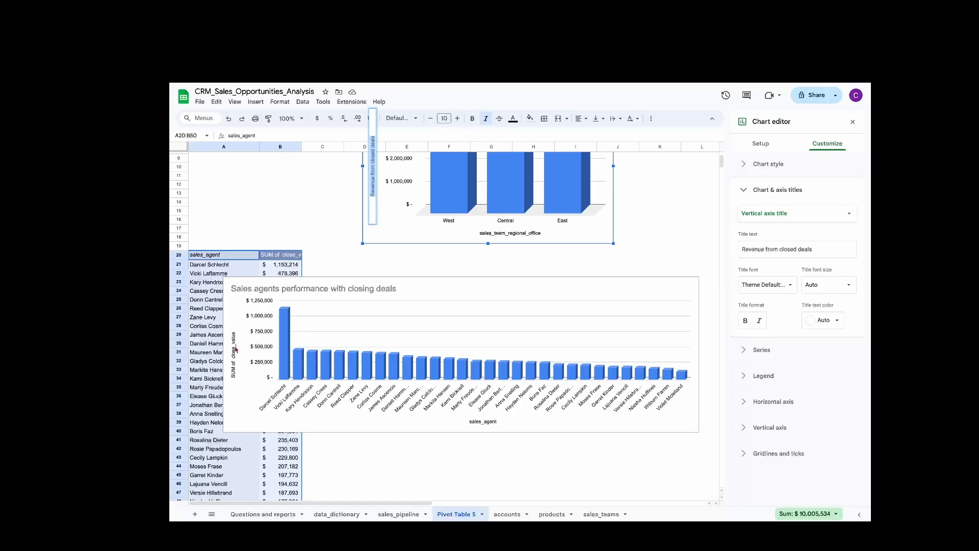
{"action": "left_click", "coordinate": [235, 349]}
{"action": "type", "text": "Revenue from closed deals"}
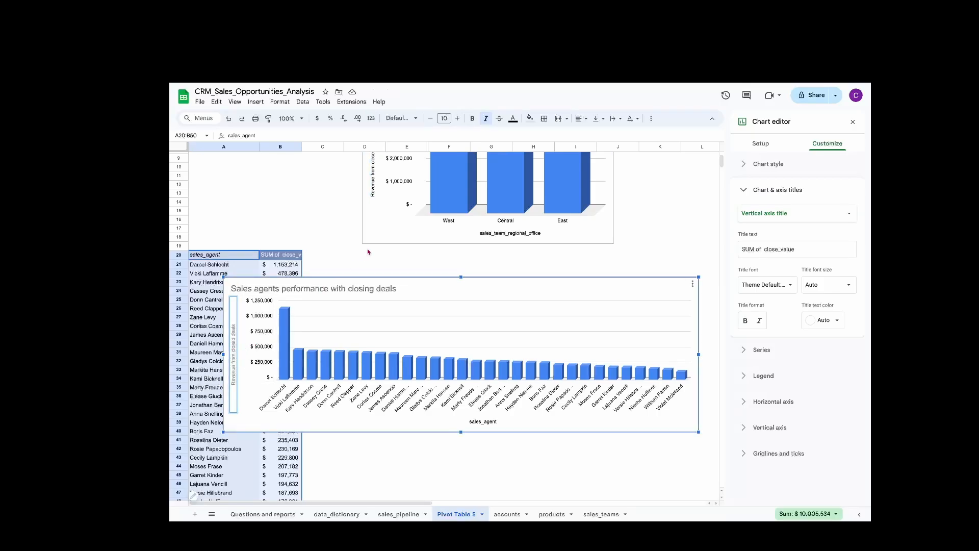
{"action": "left_click", "coordinate": [366, 247]}
Narrow the sales agent chart, move it below the regional office chart to about columns C to I, and copy it.
{"action": "left_click", "coordinate": [518, 295]}
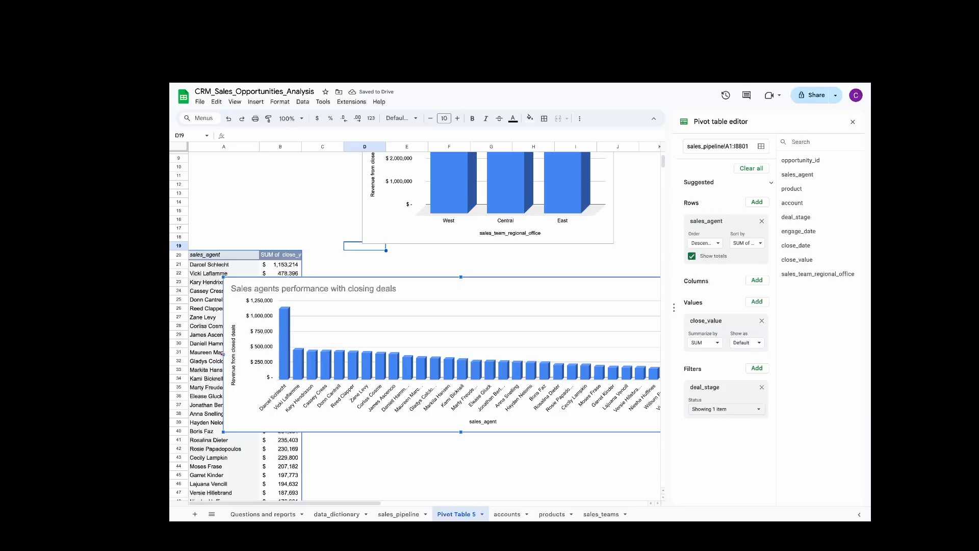
{"action": "left_click_drag", "start_coordinate": [223, 354], "coordinate": [366, 353]}
{"action": "left_click_drag", "start_coordinate": [599, 295], "coordinate": [516, 292]}
{"action": "left_click", "coordinate": [610, 282]}
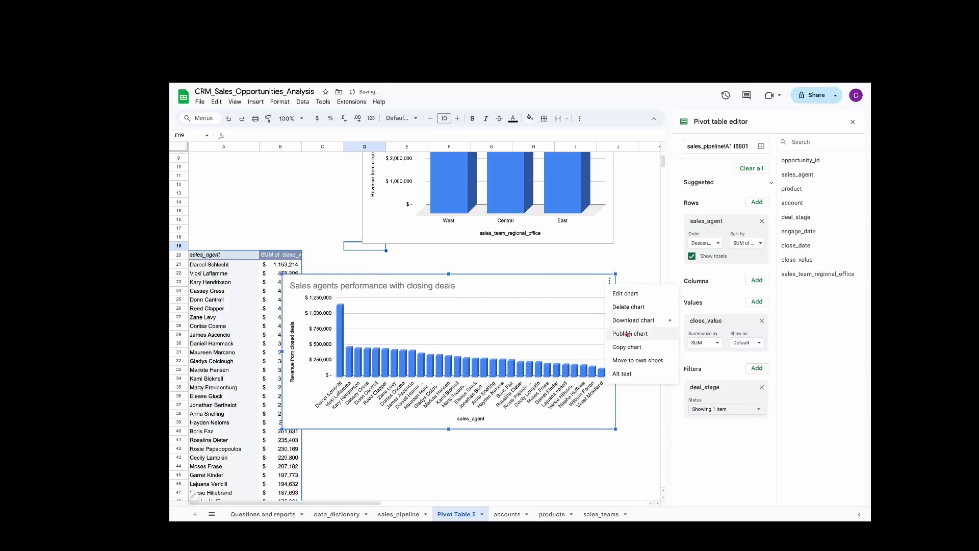
{"action": "left_click", "coordinate": [611, 350]}
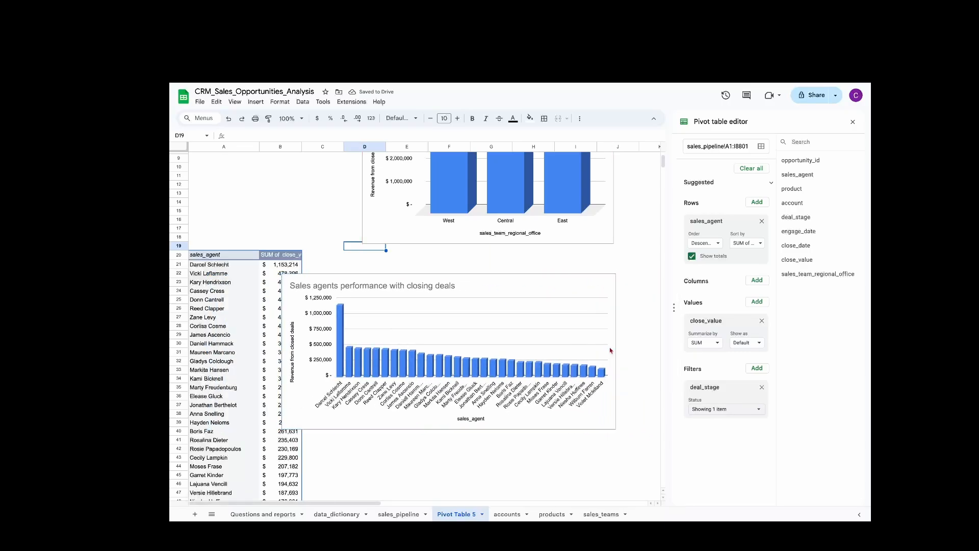
Paste the copied sales agent chart onto the Questions and reports sheet and place it beside the sales team chart, starting at column I.
{"action": "left_click", "coordinate": [258, 515]}
{"action": "left_click", "coordinate": [432, 336]}
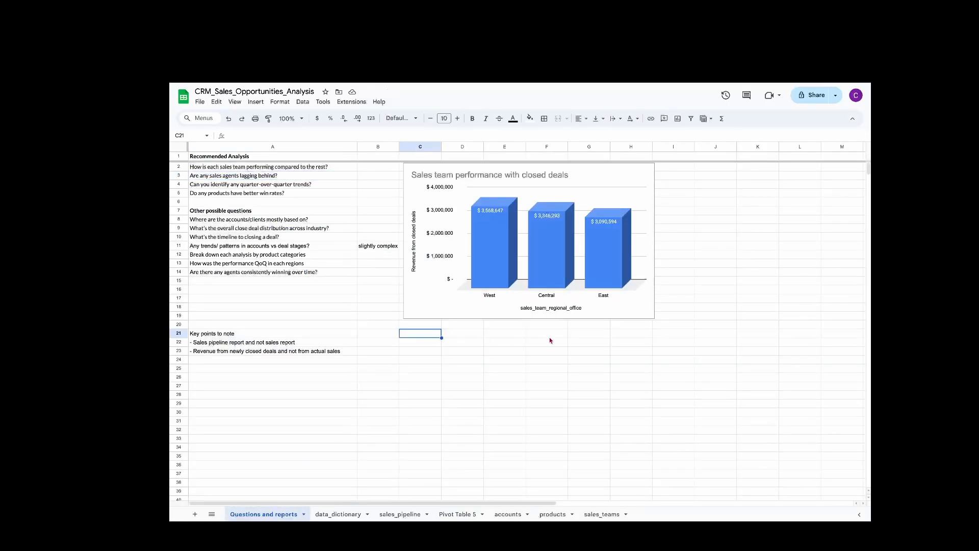
{"action": "key", "text": "ctrl+v"}
{"action": "left_click_drag", "start_coordinate": [663, 337], "coordinate": [872, 174]}
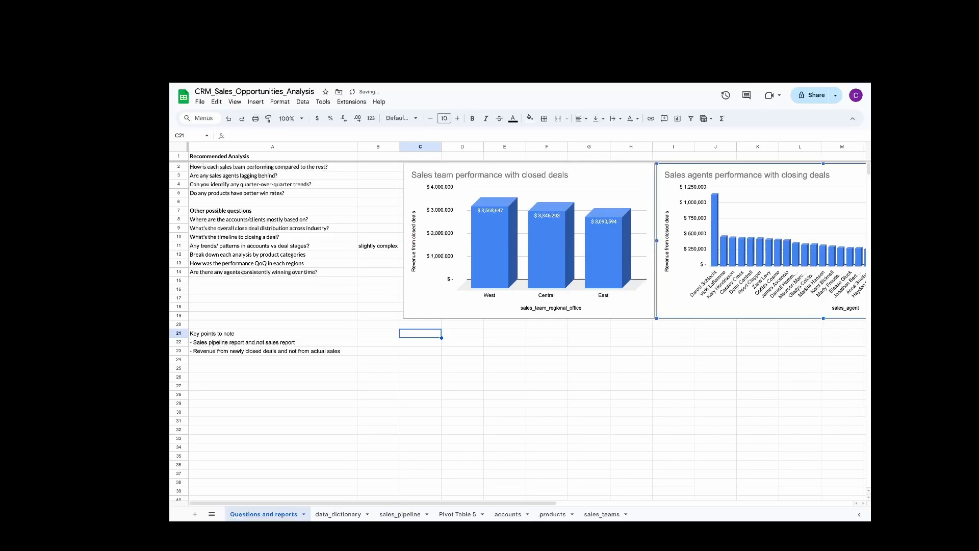
Review the data dictionary's engage_date, close_date and close_value fields for the quarter-over-quarter trends question, and check the accounts sheet.
{"action": "left_click", "coordinate": [219, 185]}
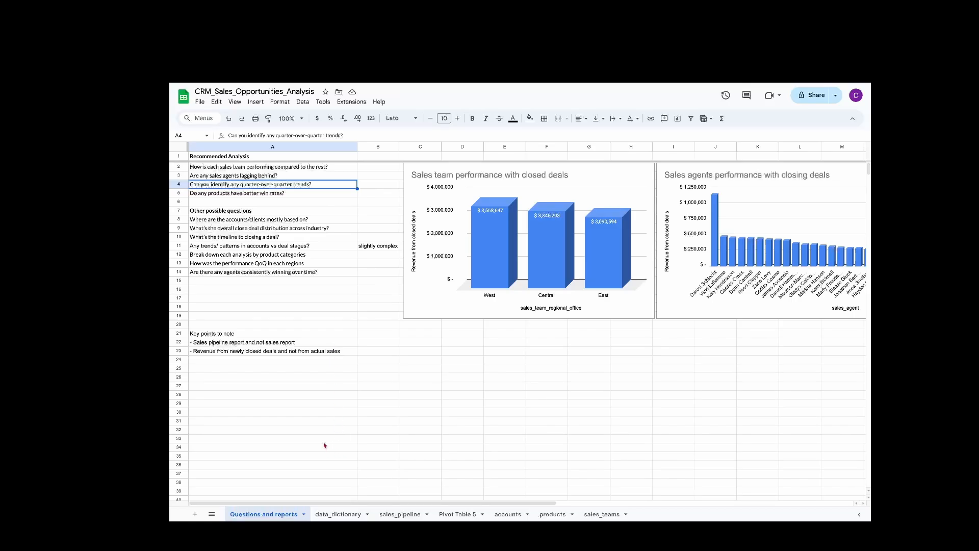
{"action": "left_click", "coordinate": [339, 514]}
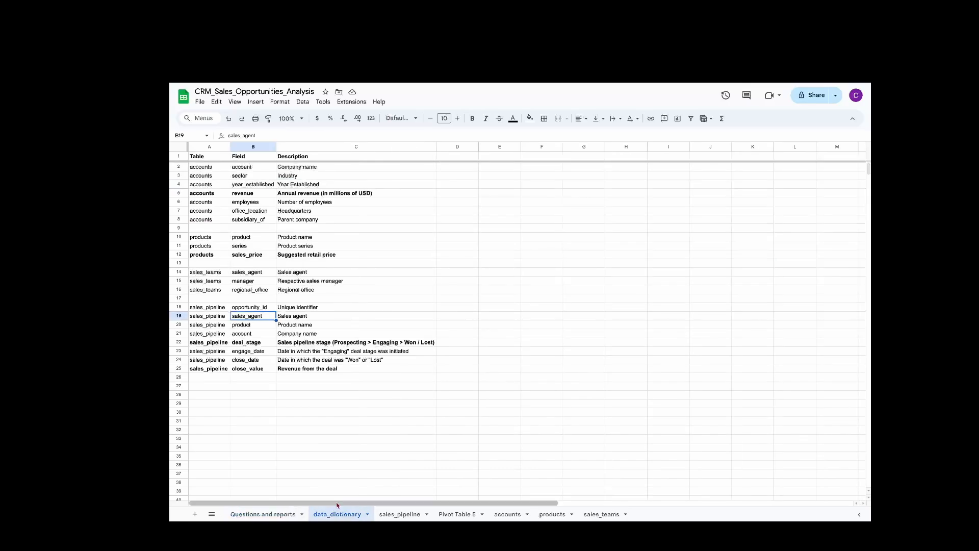
{"action": "left_click", "coordinate": [256, 354]}
{"action": "left_click", "coordinate": [260, 360]}
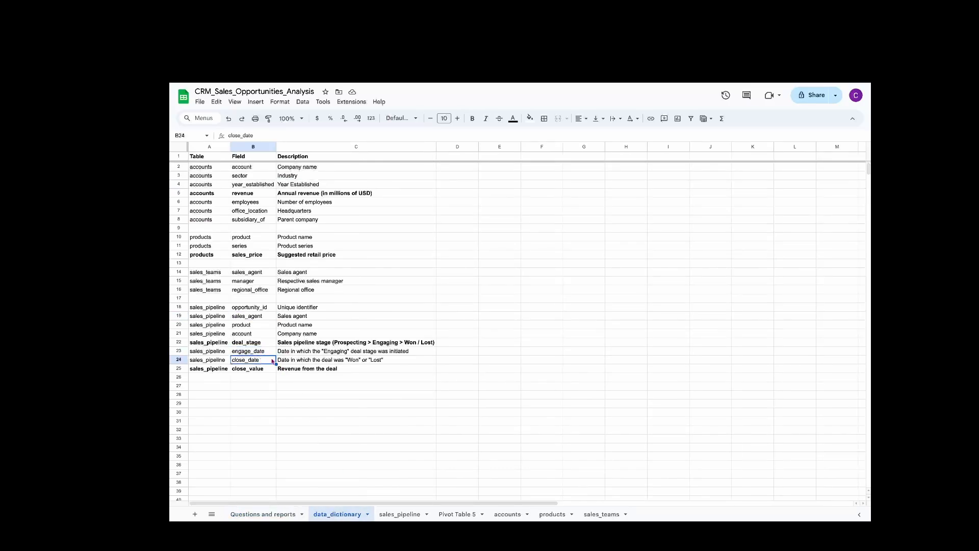
{"action": "left_click", "coordinate": [323, 361]}
{"action": "left_click", "coordinate": [263, 370]}
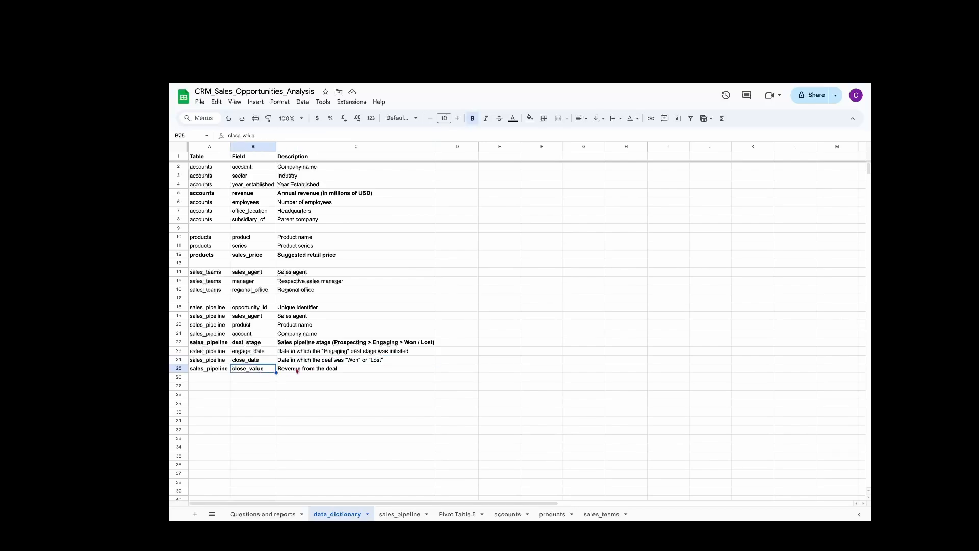
{"action": "left_click", "coordinate": [358, 361]}
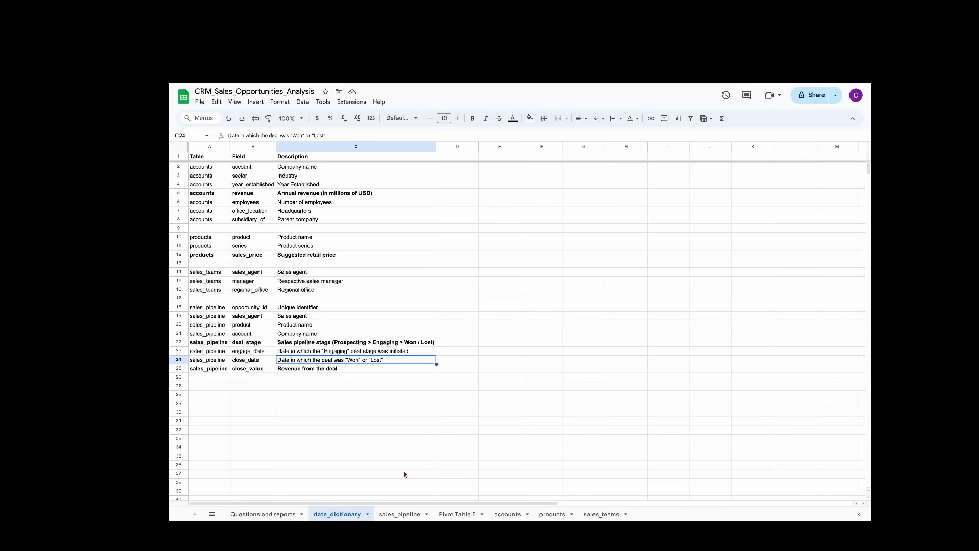
{"action": "left_click", "coordinate": [505, 515]}
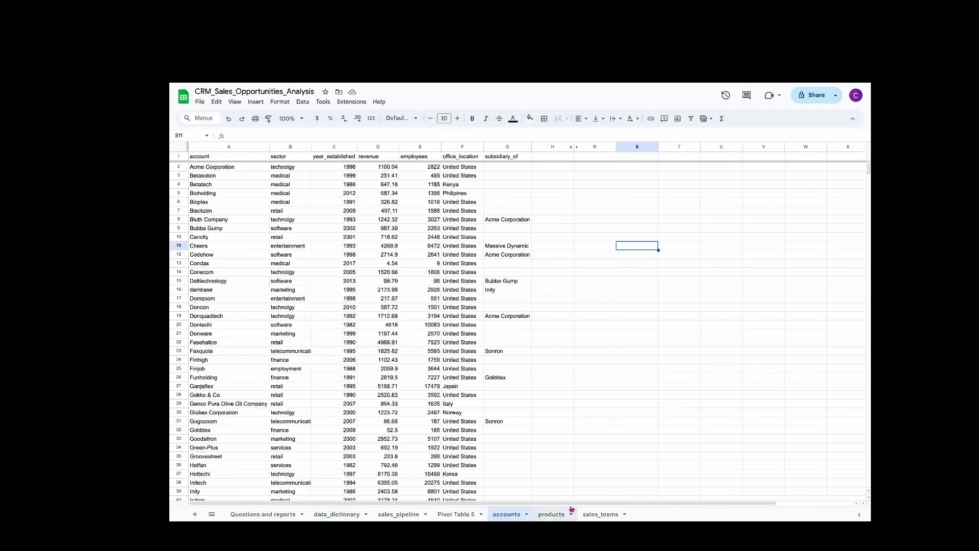
On the Pivot Table 5 sheet, align the sales agent chart under the regional office chart and duplicate the sales agent pivot table at A55.
{"action": "left_click", "coordinate": [459, 514]}
{"action": "left_click_drag", "start_coordinate": [432, 403], "coordinate": [513, 389]}
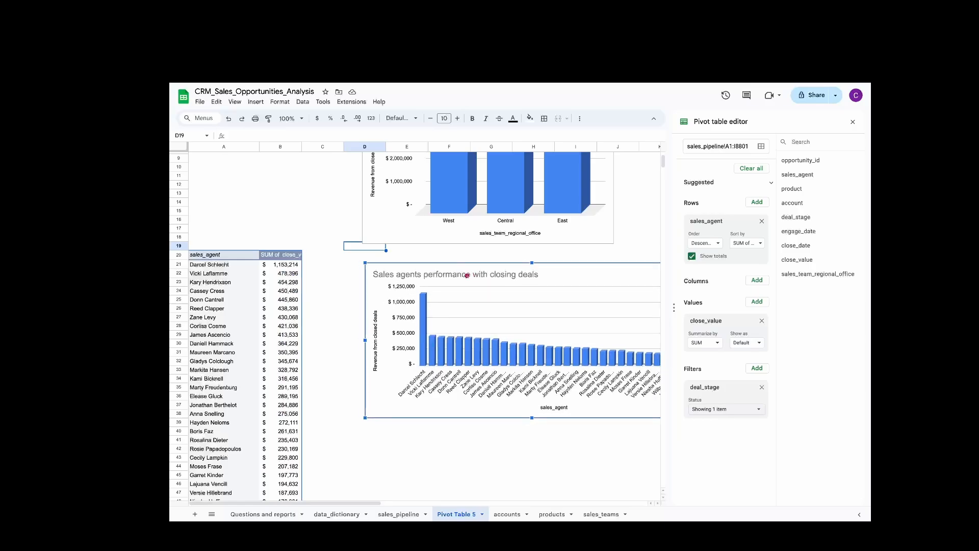
{"action": "left_click_drag", "start_coordinate": [206, 255], "coordinate": [286, 327]}
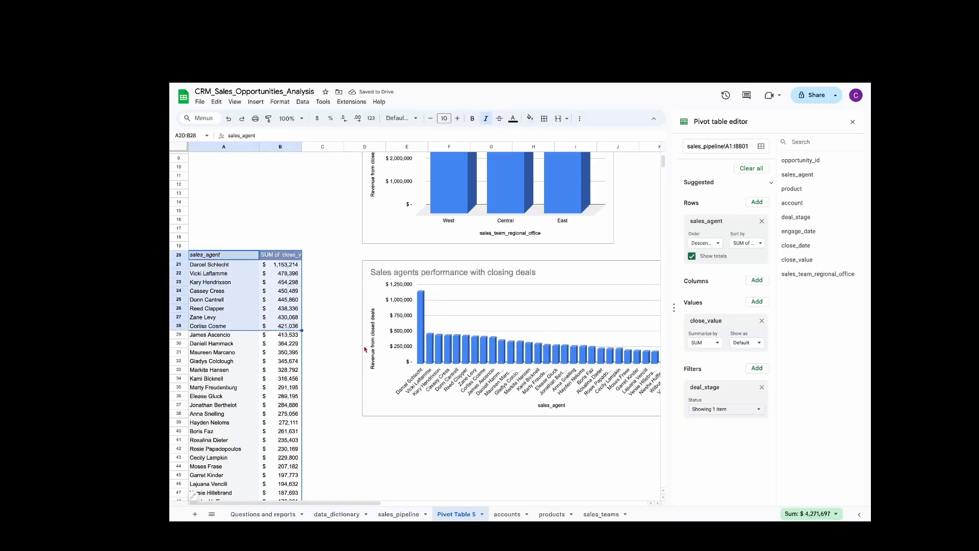
{"action": "scroll", "coordinate": [336, 314], "scroll_direction": "down", "scroll_amount": 5}
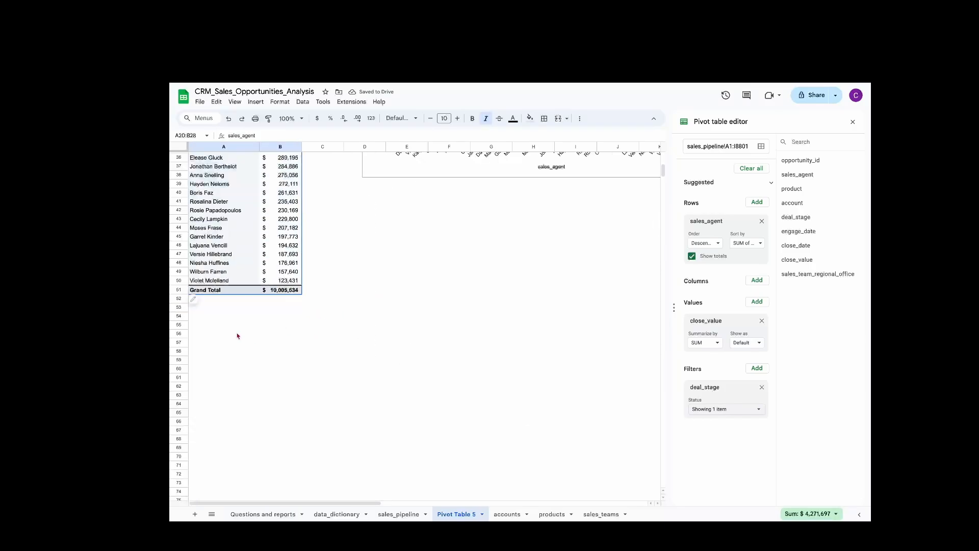
{"action": "left_click", "coordinate": [249, 326]}
{"action": "type", "text": "sales_agent\tSUM of close_value Darcel Schlecht\t$ 1,153,214 Vicki Laflamme\t$ 478,396 Kary Hendrixson\t$ 454,298 Cassey Cress\t$ 450,489 Donn Cantrell\t$ 445,860 Reed Clapper\t$ 438,336 Zane Levy\t$ 430,068 Corliss Cosme\t$ 421,036"}
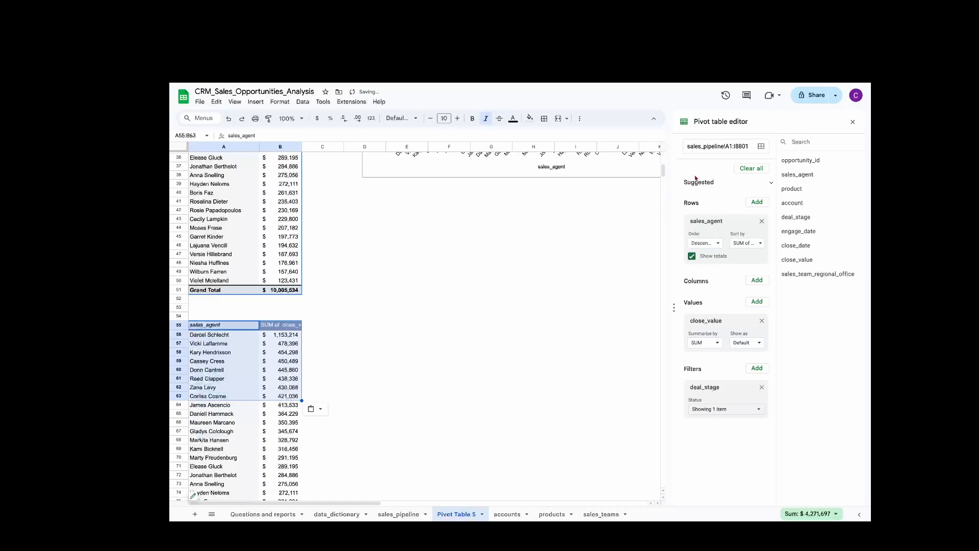
Replace sales_agent with close_date as the row field of the duplicated pivot table at A55.
{"action": "left_click", "coordinate": [212, 338]}
{"action": "scroll", "coordinate": [256, 343], "scroll_direction": "down", "scroll_amount": 4}
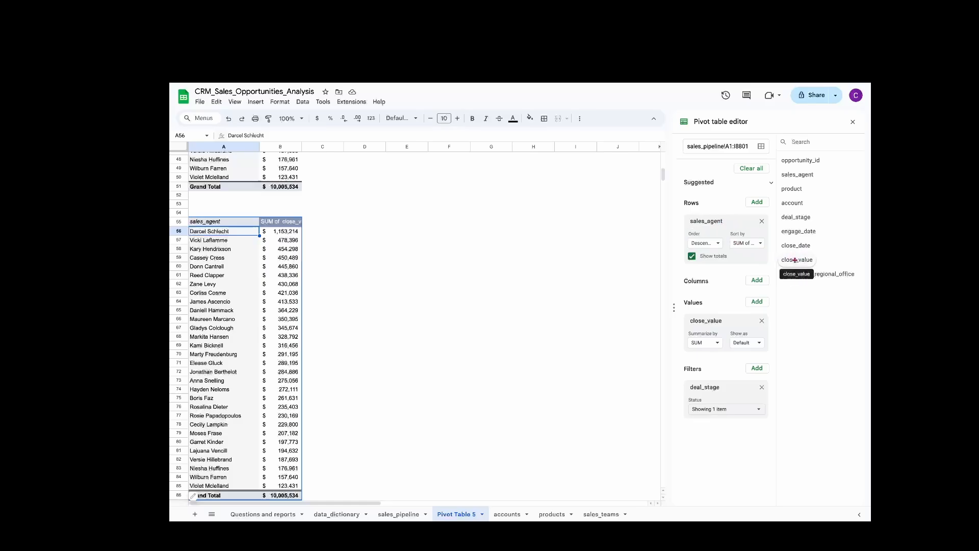
{"action": "left_click_drag", "start_coordinate": [795, 245], "coordinate": [702, 236]}
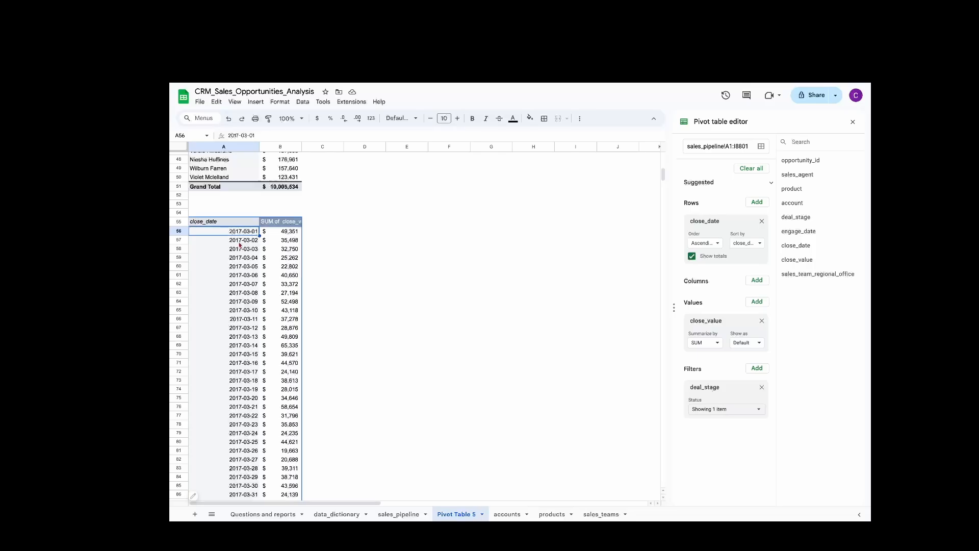
{"action": "scroll", "coordinate": [240, 245], "scroll_direction": "down", "scroll_amount": 12}
{"action": "scroll", "coordinate": [240, 245], "scroll_direction": "up", "scroll_amount": 12}
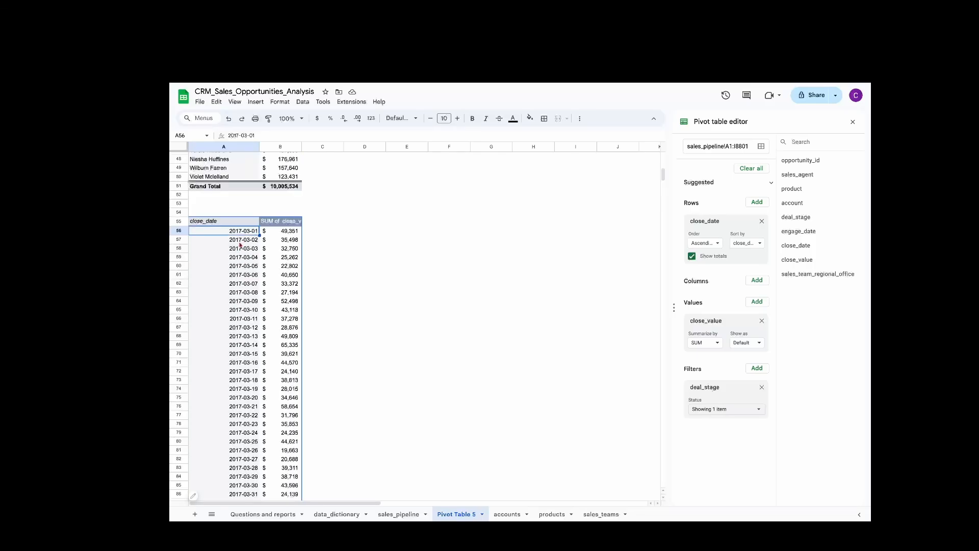
Group the close dates in the pivot table at A55 by Year-Quarter.
{"action": "right_click", "coordinate": [238, 234]}
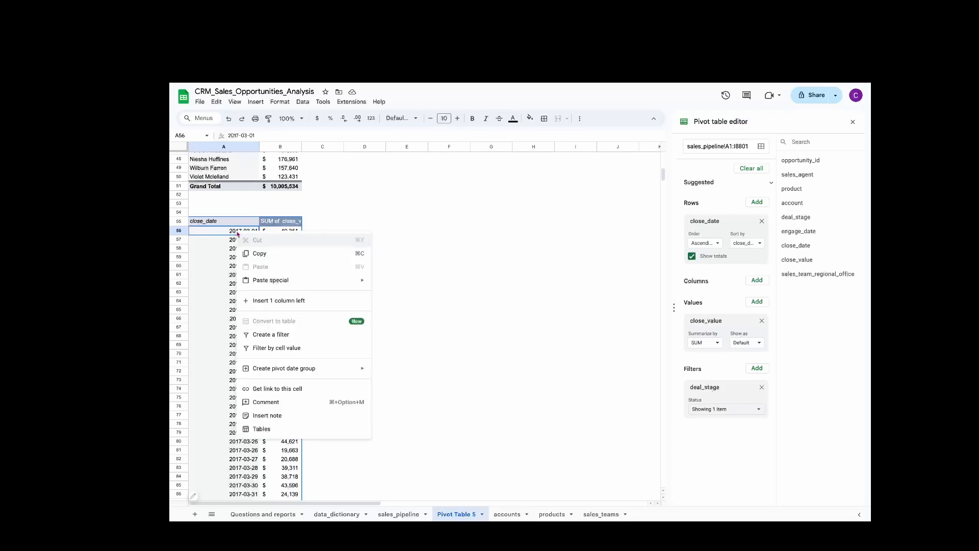
{"action": "mouse_move", "coordinate": [277, 366]}
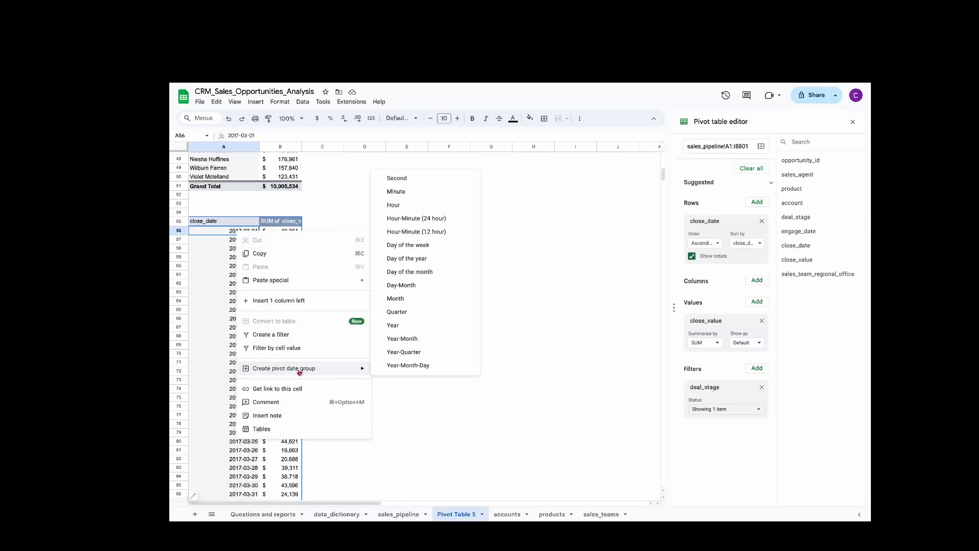
{"action": "left_click", "coordinate": [404, 352]}
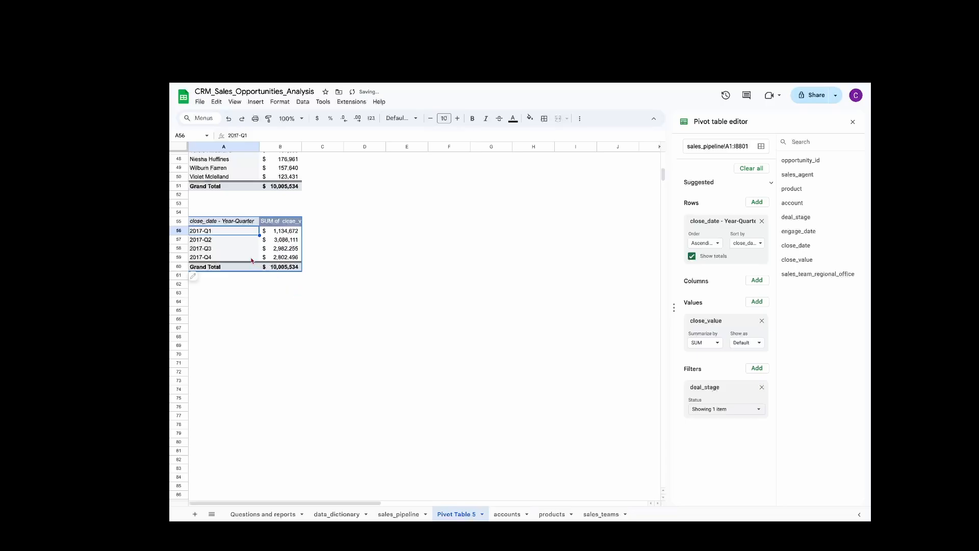
{"action": "left_click", "coordinate": [227, 242]}
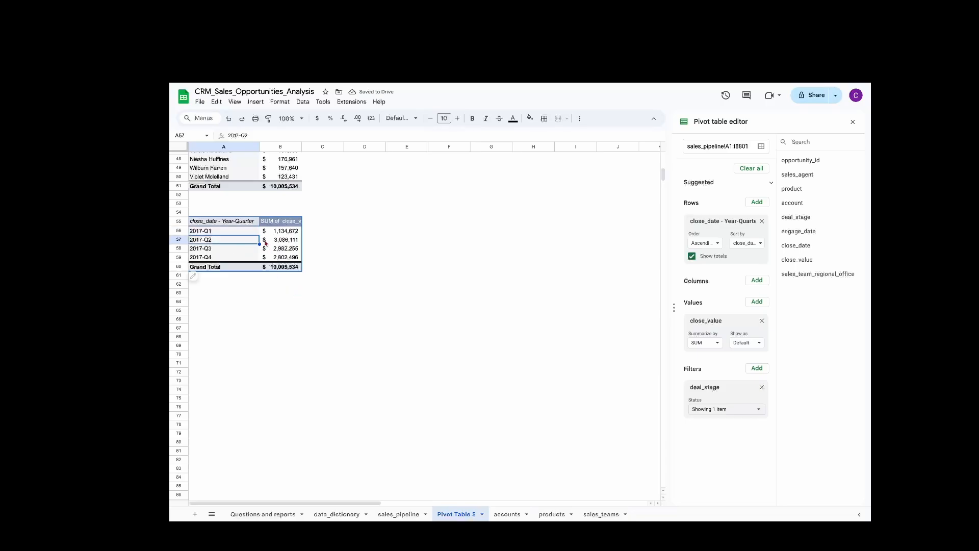
Try sorting the quarterly pivot table by SUM of close_value, first ascending and then descending.
{"action": "left_click", "coordinate": [755, 243]}
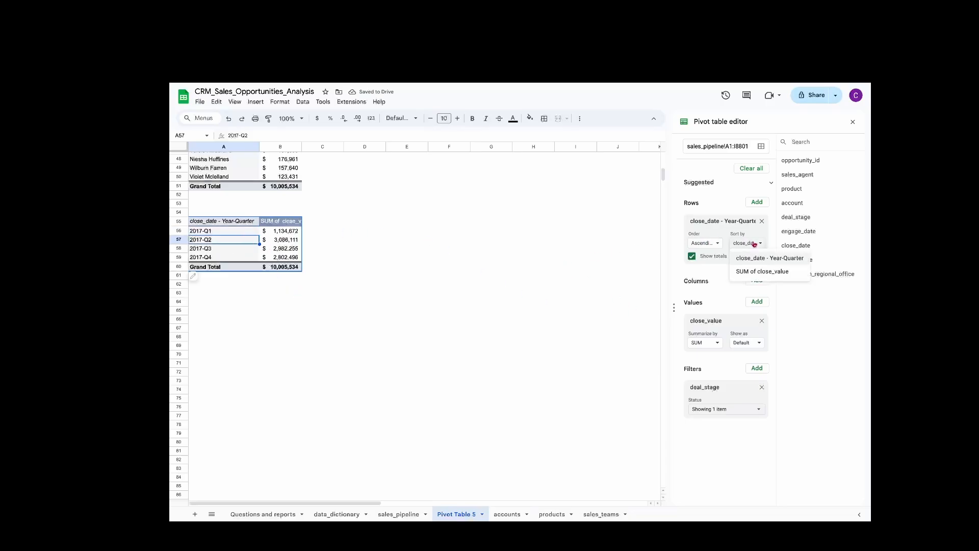
{"action": "left_click", "coordinate": [755, 271]}
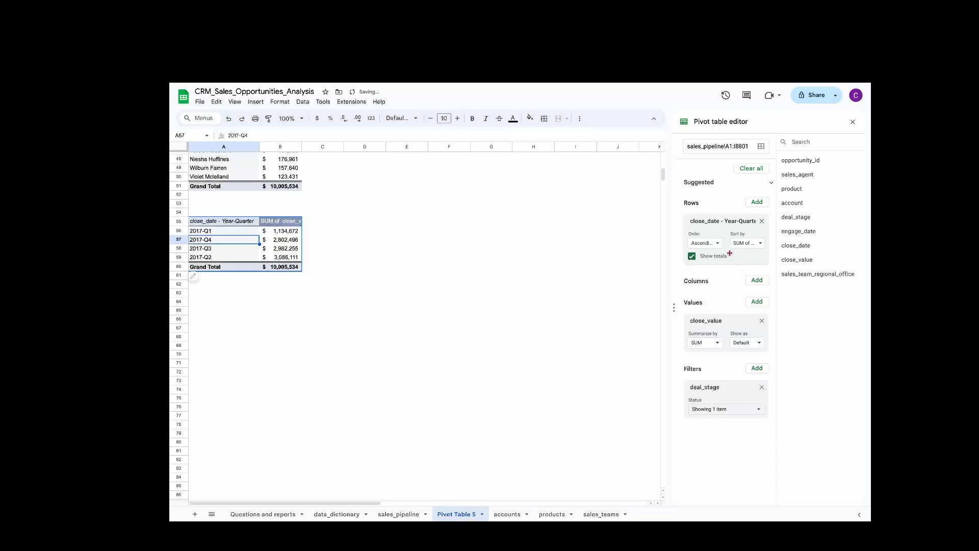
{"action": "left_click", "coordinate": [717, 244]}
{"action": "left_click", "coordinate": [716, 271]}
{"action": "left_click", "coordinate": [368, 249]}
{"action": "left_click_drag", "start_coordinate": [220, 224], "coordinate": [292, 243]}
{"action": "left_click", "coordinate": [290, 258]}
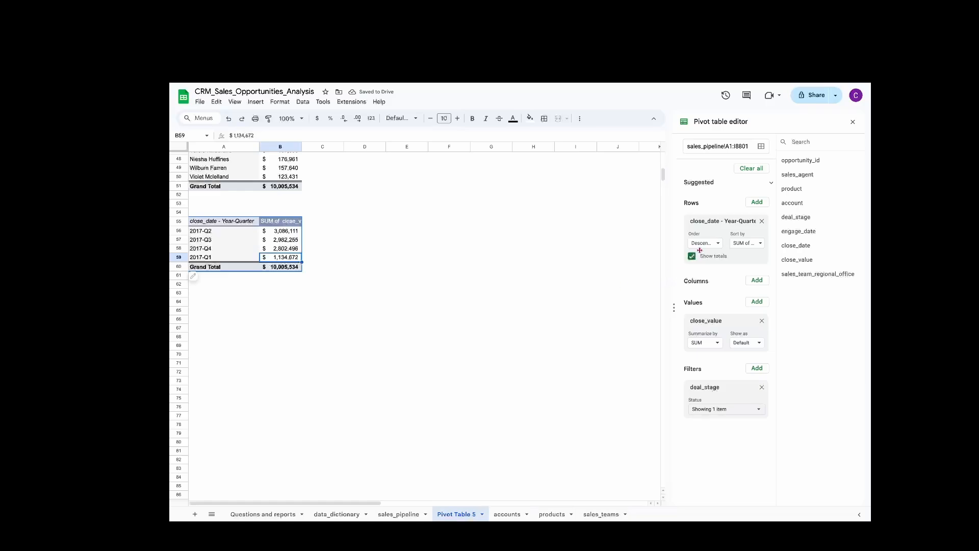
Restore the quarterly pivot table's sorting to close_date - Year-Quarter in ascending order.
{"action": "left_click", "coordinate": [714, 244]}
{"action": "left_click", "coordinate": [712, 257]}
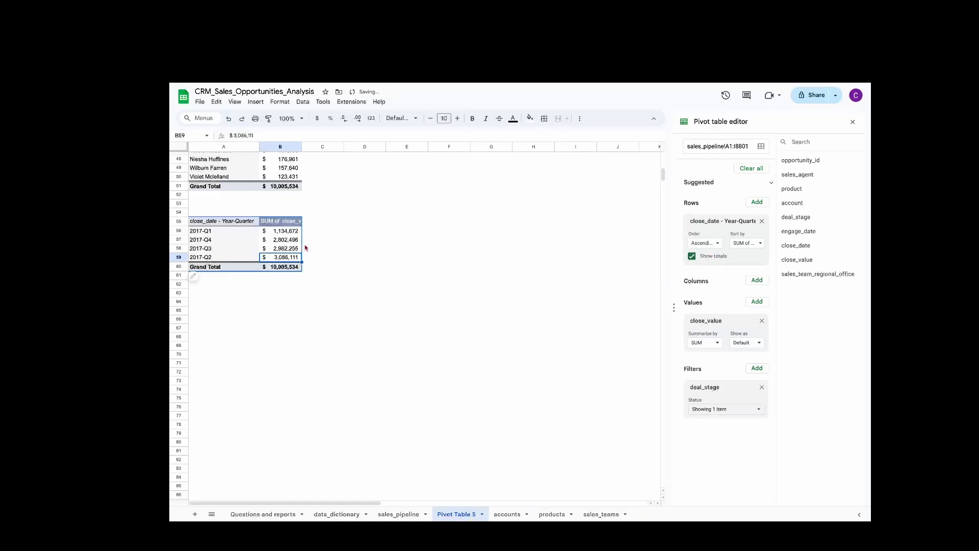
{"action": "left_click", "coordinate": [753, 246]}
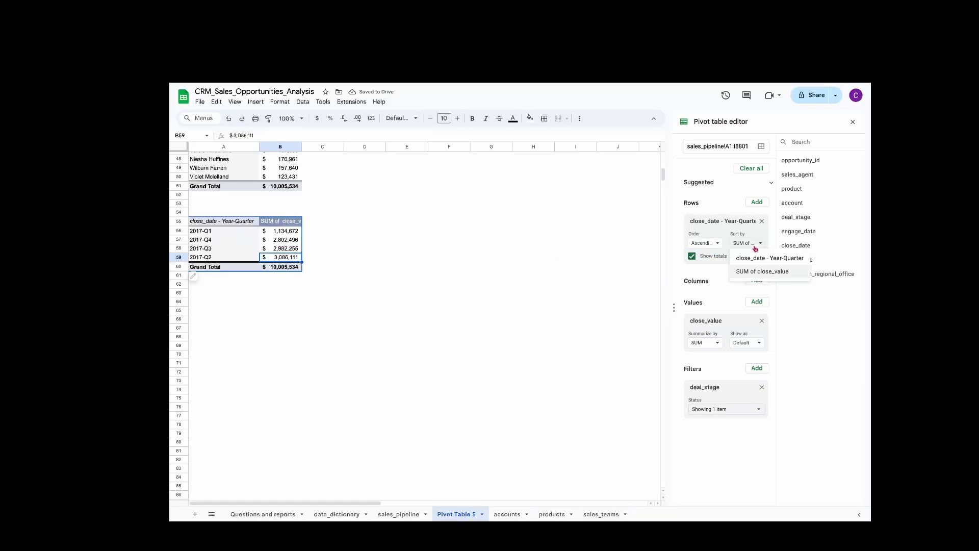
{"action": "left_click", "coordinate": [756, 259]}
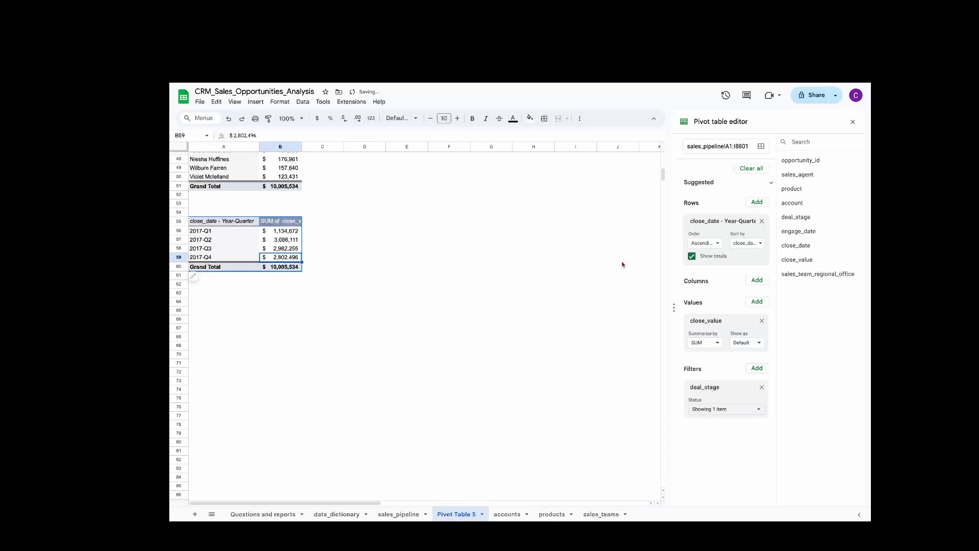
Insert a chart from the quarterly pivot table range A55:B59, excluding the grand total.
{"action": "left_click", "coordinate": [237, 234]}
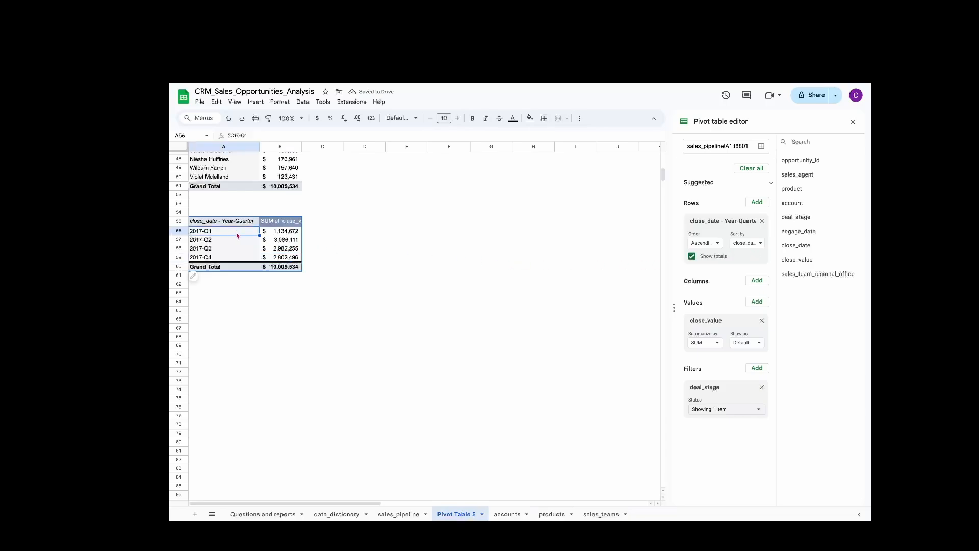
{"action": "left_click", "coordinate": [230, 258]}
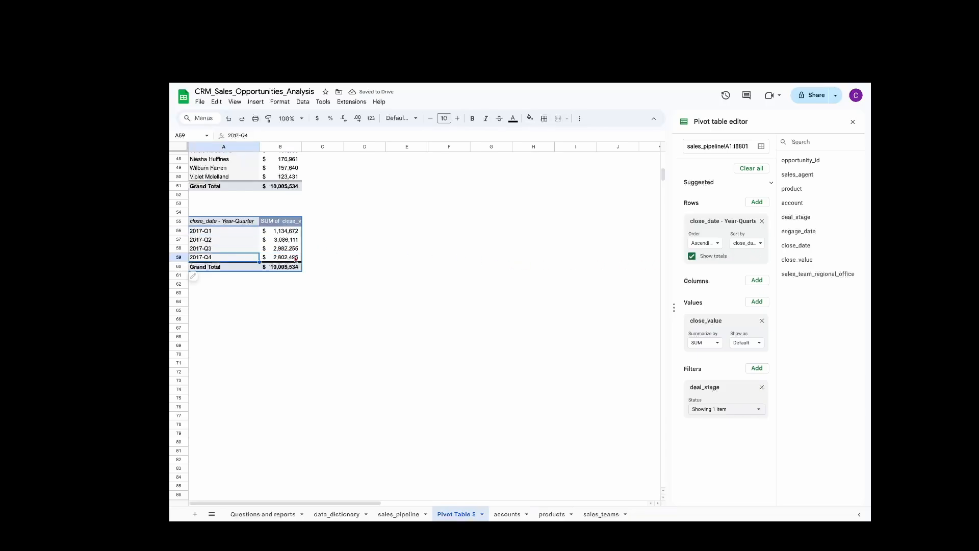
{"action": "left_click", "coordinate": [278, 233]}
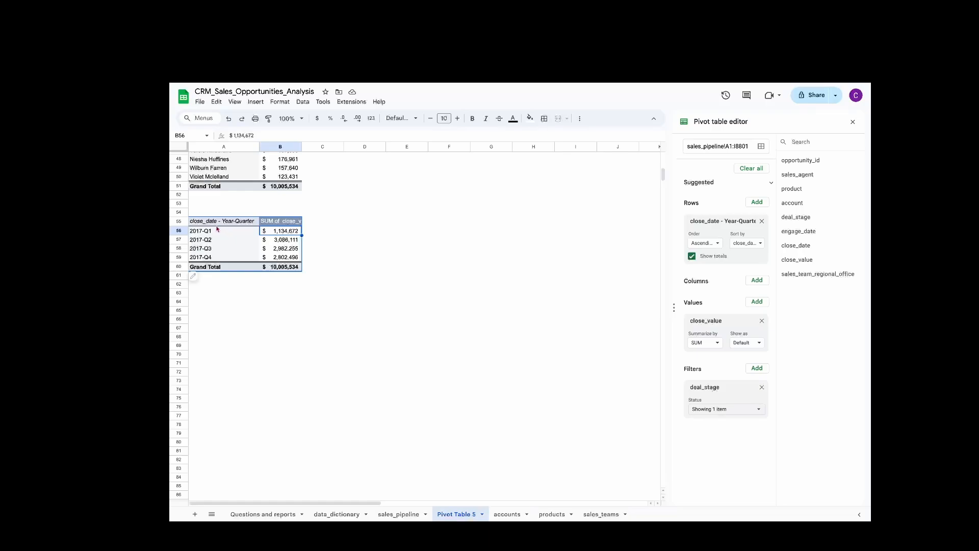
{"action": "left_click_drag", "start_coordinate": [214, 225], "coordinate": [288, 258]}
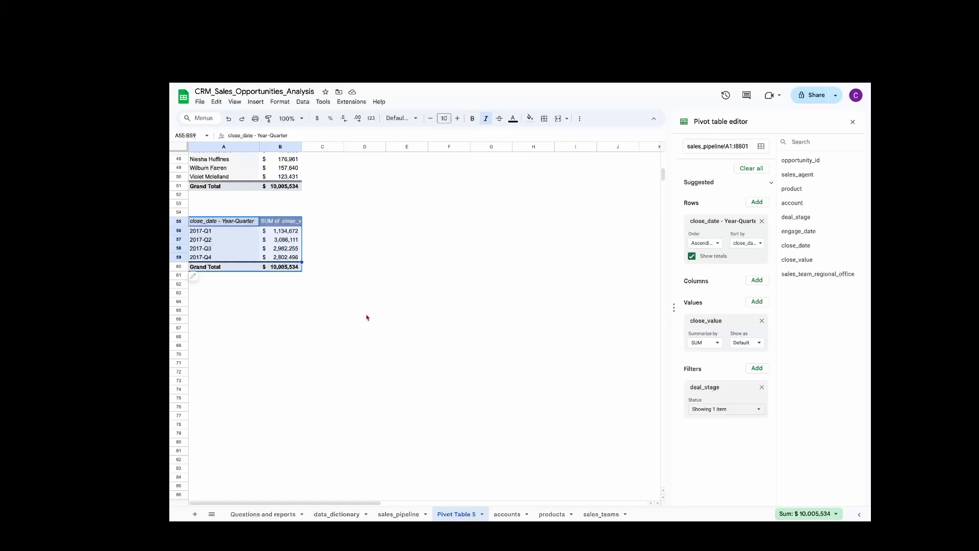
{"action": "scroll", "coordinate": [367, 286], "scroll_direction": "up", "scroll_amount": 1}
{"action": "left_click", "coordinate": [255, 102]}
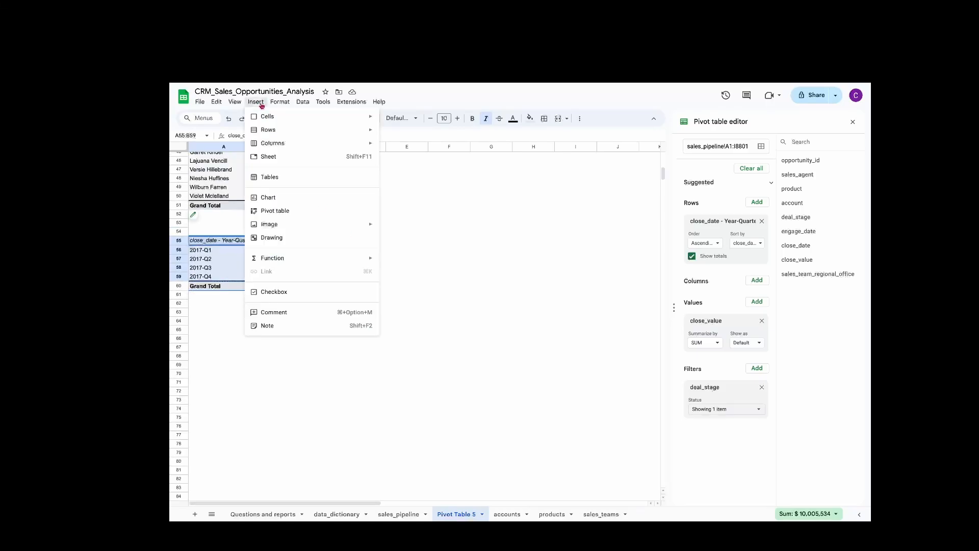
{"action": "left_click", "coordinate": [392, 209]}
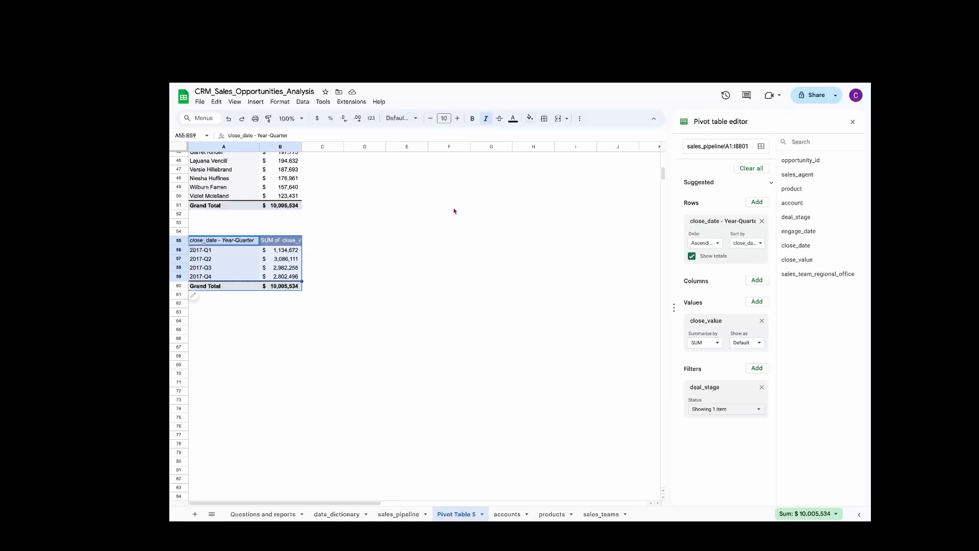
Move the quarterly chart below the sales agent chart, aligned with its left edge in column D.
{"action": "left_click_drag", "start_coordinate": [448, 253], "coordinate": [675, 183]}
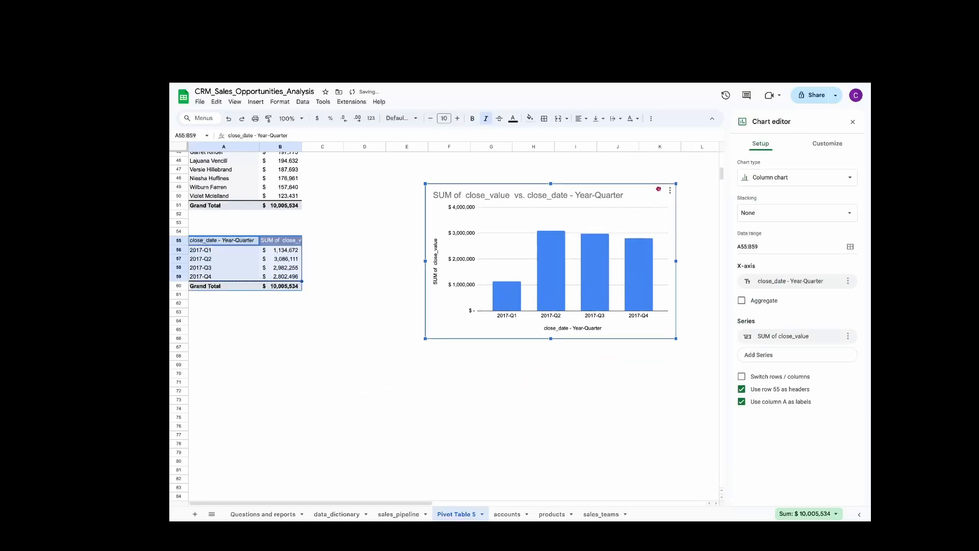
{"action": "scroll", "coordinate": [634, 318], "scroll_direction": "up", "scroll_amount": 5}
{"action": "left_click_drag", "start_coordinate": [634, 318], "coordinate": [571, 246]}
Change the quarterly chart to a line chart and open its customization options.
{"action": "left_click", "coordinate": [782, 175]}
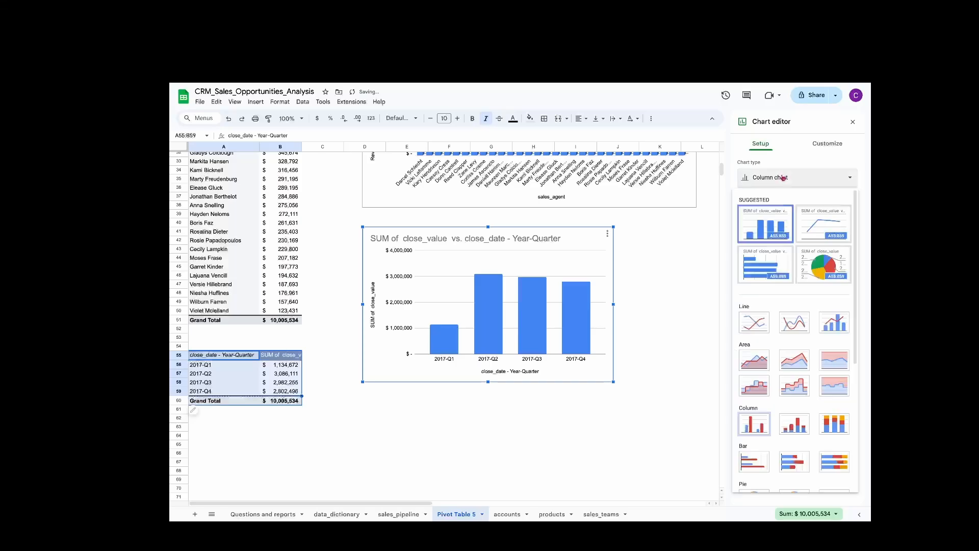
{"action": "left_click", "coordinate": [764, 223]}
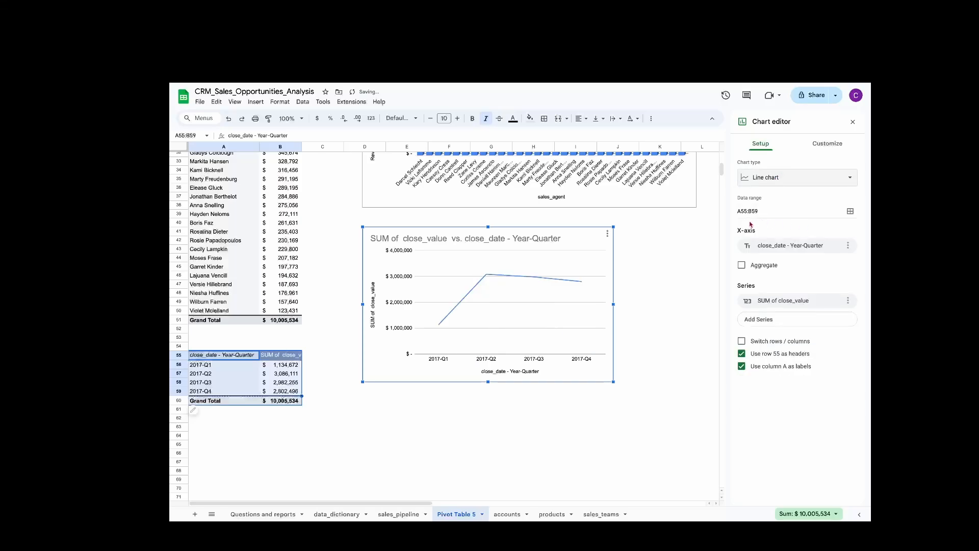
{"action": "left_click", "coordinate": [826, 144]}
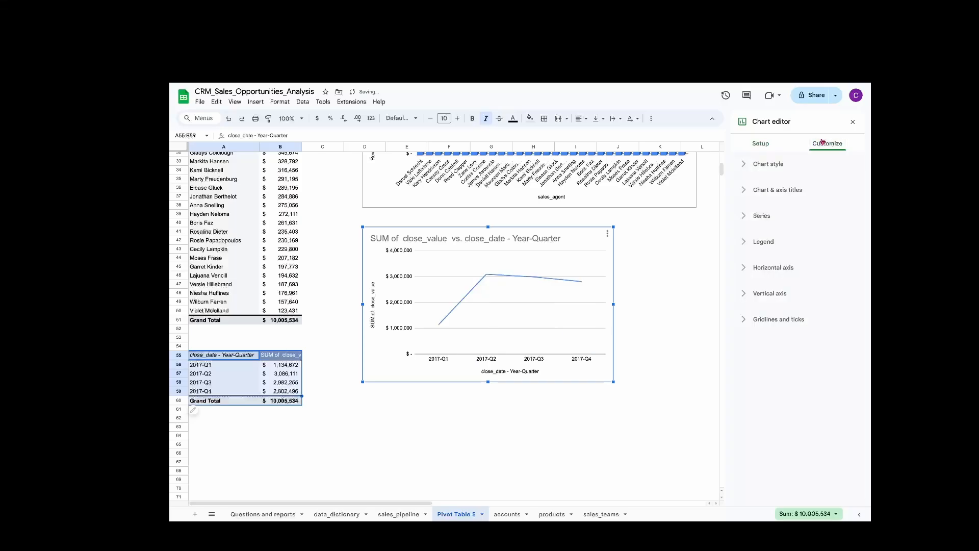
Smooth the quarterly chart's line and widen the chart's right edge into column K.
{"action": "left_click", "coordinate": [768, 164]}
{"action": "left_click", "coordinate": [743, 267]}
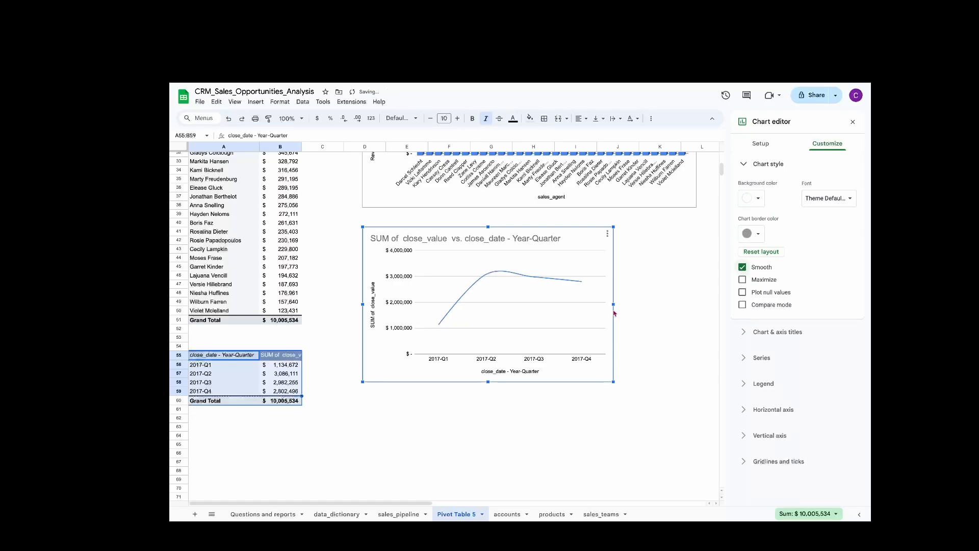
{"action": "left_click_drag", "start_coordinate": [614, 304], "coordinate": [668, 304]}
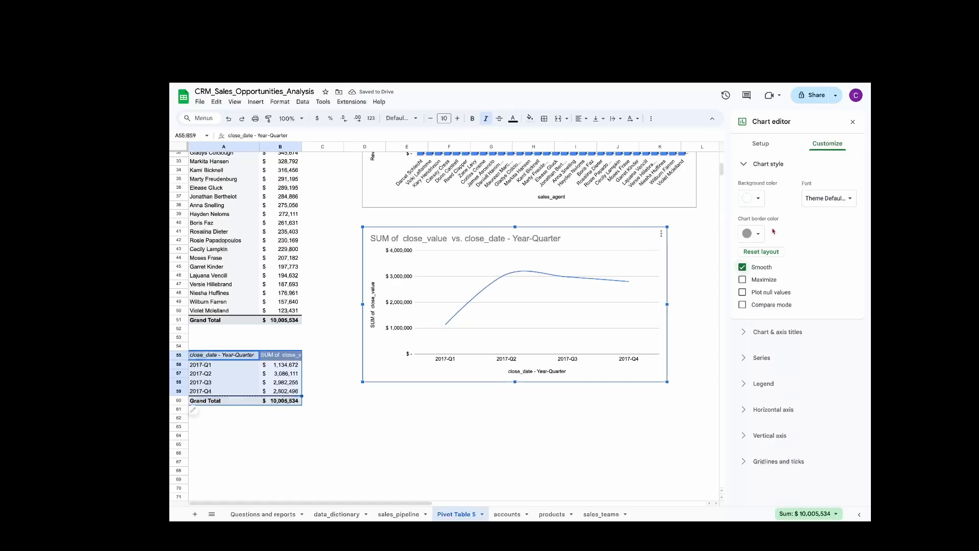
Show data labels on the quarterly chart's series and set the chart title to "QoQ trends for closed deals".
{"action": "left_click", "coordinate": [762, 358]}
{"action": "left_click", "coordinate": [743, 467]}
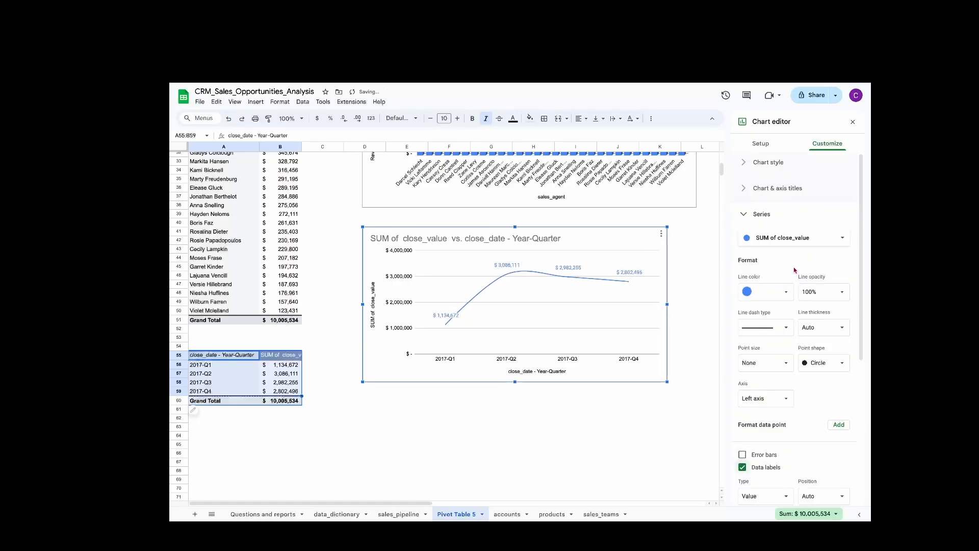
{"action": "double_click", "coordinate": [502, 237]}
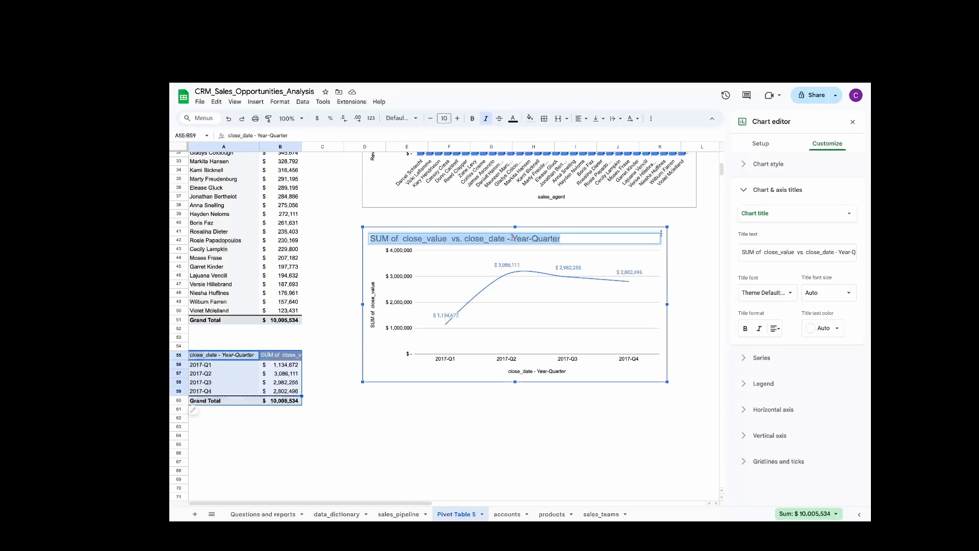
{"action": "type", "text": "QoQ"}
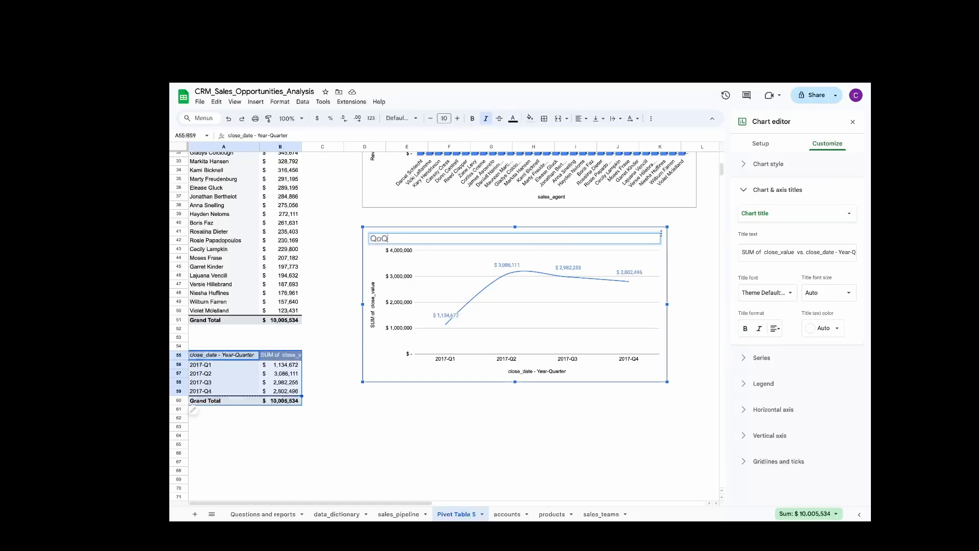
{"action": "type", "text": " trends for closed deals"}
{"action": "key", "text": "Return"}
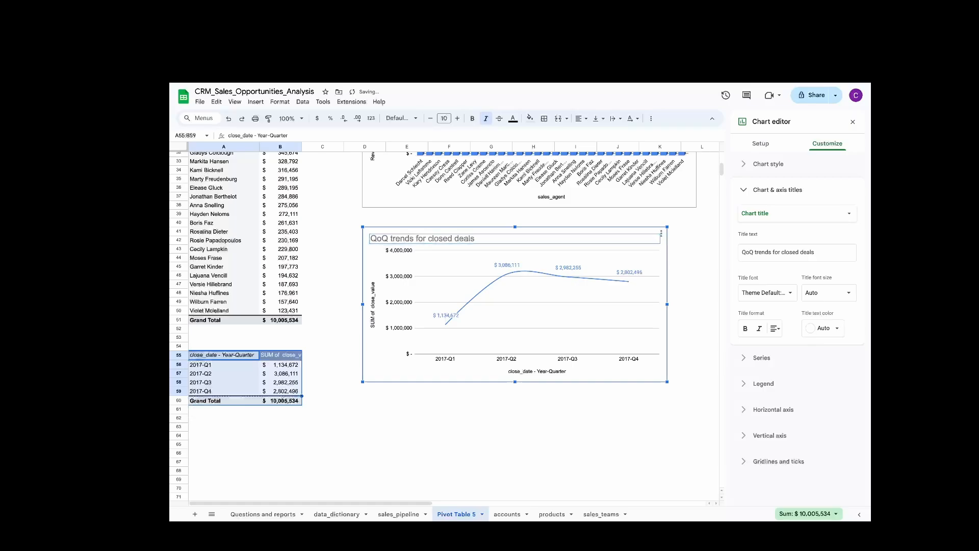
Set the quarterly chart's vertical axis title to "Revenue from closed deals", matching the sales agent chart.
{"action": "scroll", "coordinate": [509, 226], "scroll_direction": "up", "scroll_amount": 5}
{"action": "left_click", "coordinate": [412, 253]}
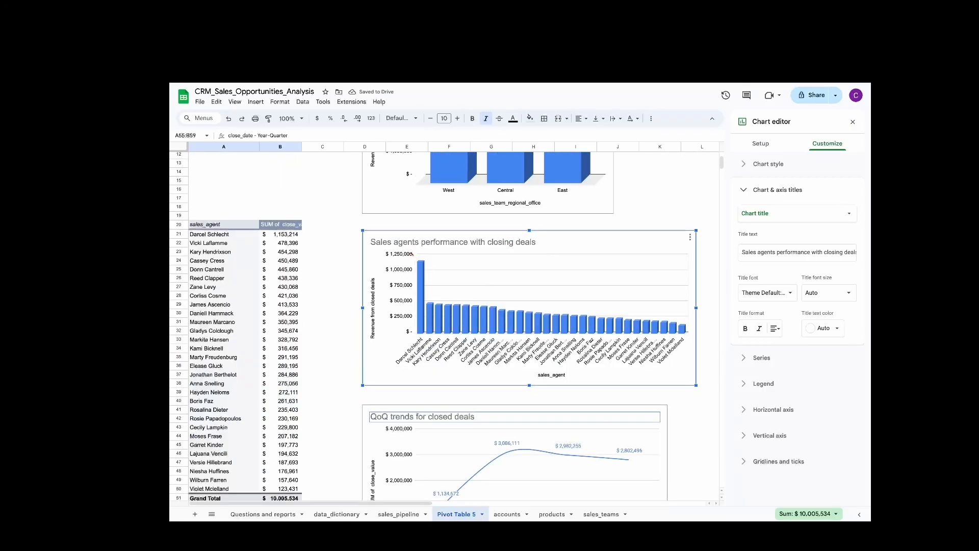
{"action": "left_click", "coordinate": [373, 307]}
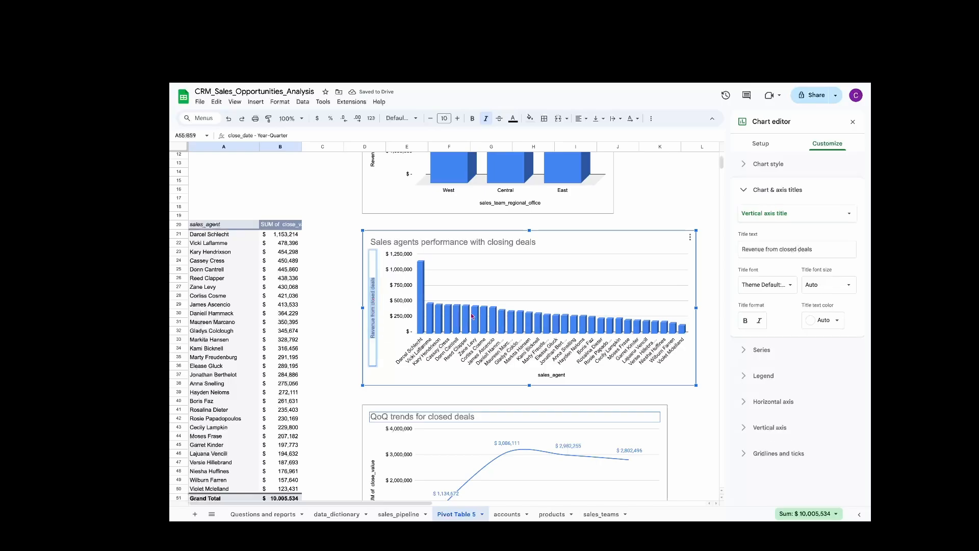
{"action": "scroll", "coordinate": [473, 317], "scroll_direction": "down", "scroll_amount": 2}
{"action": "left_click", "coordinate": [373, 437]}
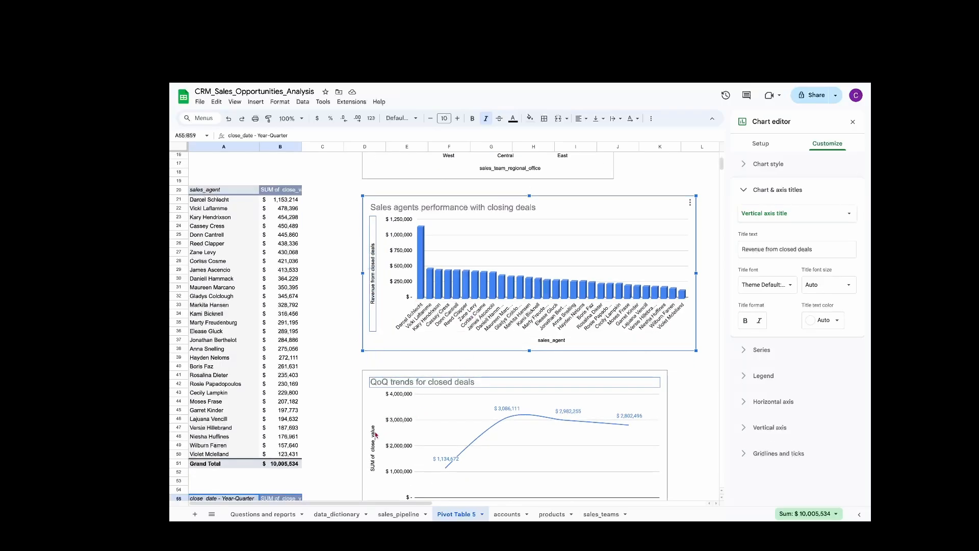
{"action": "double_click", "coordinate": [373, 439]}
{"action": "type", "text": "Revenue from closed deals"}
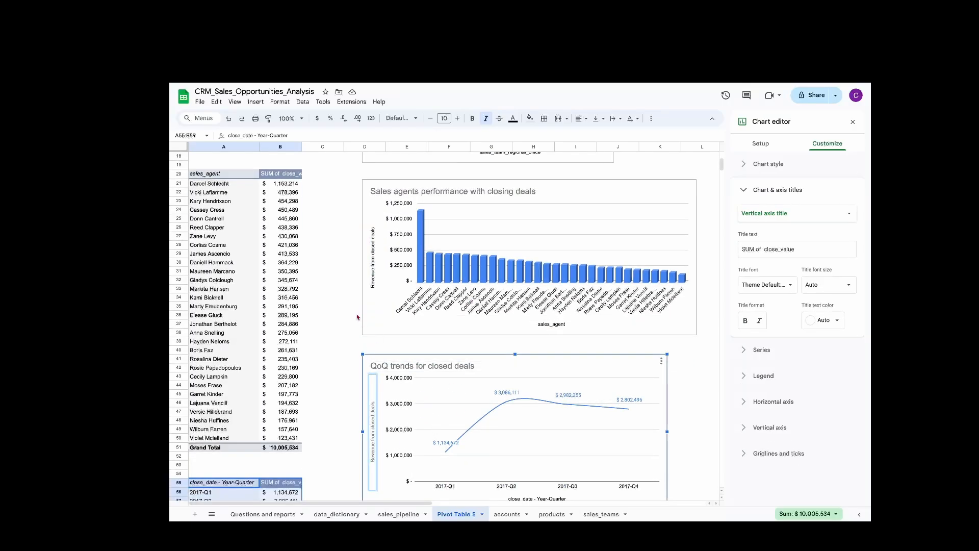
{"action": "left_click", "coordinate": [347, 299]}
Copy the QoQ trends chart to the Questions and reports sheet and place it directly below the sales team chart.
{"action": "scroll", "coordinate": [352, 305], "scroll_direction": "down", "scroll_amount": 4}
{"action": "left_click", "coordinate": [521, 253]}
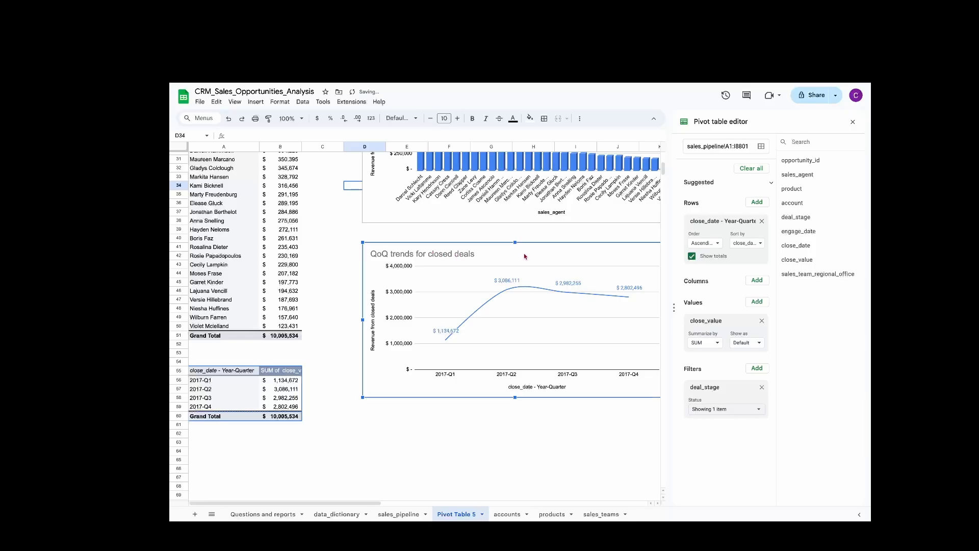
{"action": "left_click", "coordinate": [261, 514]}
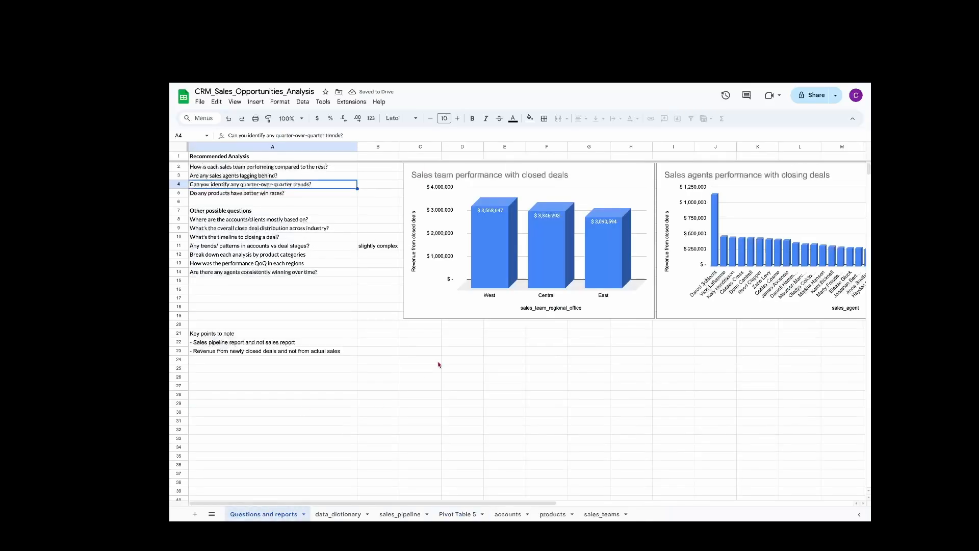
{"action": "left_click", "coordinate": [431, 326]}
{"action": "key", "text": "ctrl+v"}
{"action": "left_click_drag", "start_coordinate": [592, 337], "coordinate": [577, 333]}
{"action": "left_click", "coordinate": [356, 281]}
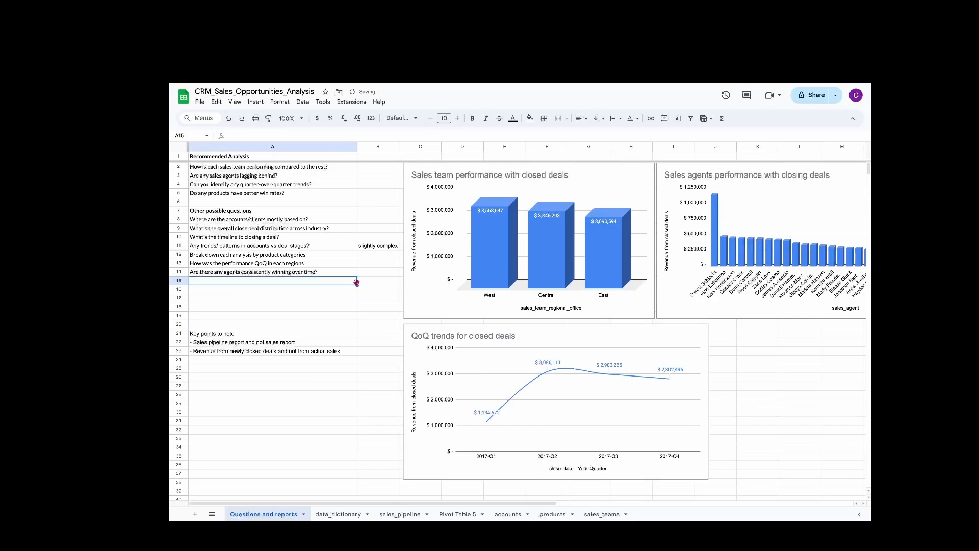
Review the product win-rate question and examine the product fields of the sales_pipeline and products tables in the data dictionary.
{"action": "left_click", "coordinate": [258, 186]}
{"action": "left_click", "coordinate": [246, 193]}
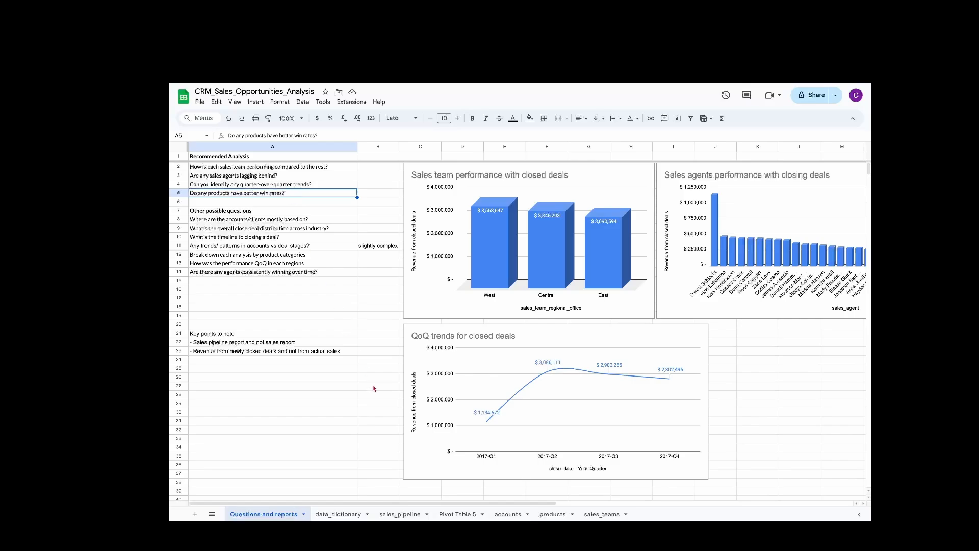
{"action": "left_click", "coordinate": [340, 515]}
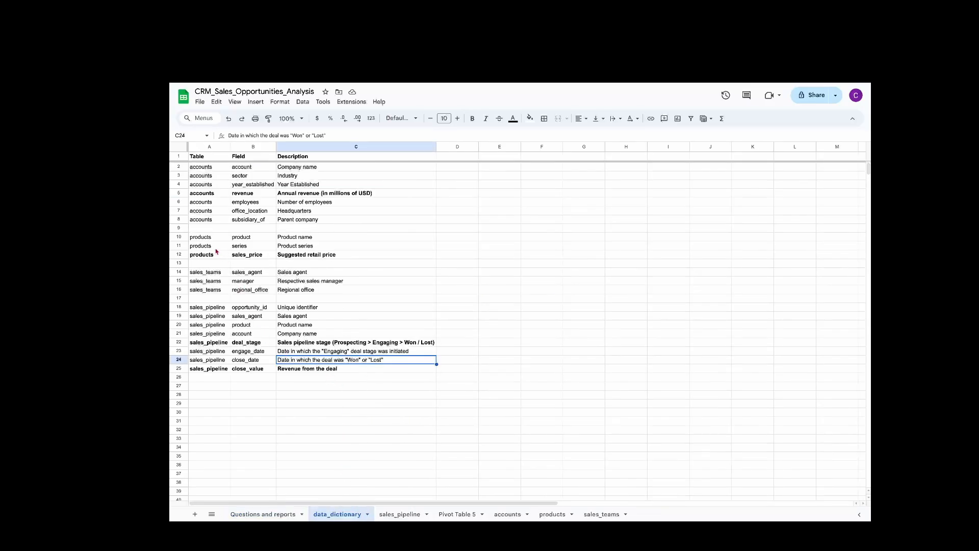
{"action": "left_click_drag", "start_coordinate": [209, 307], "coordinate": [388, 369]}
{"action": "left_click", "coordinate": [253, 325]}
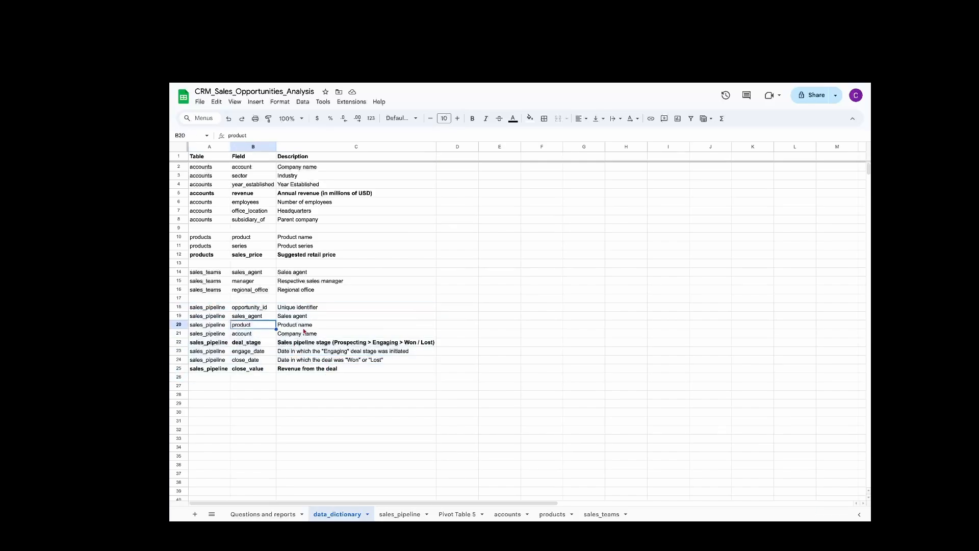
{"action": "left_click", "coordinate": [308, 327]}
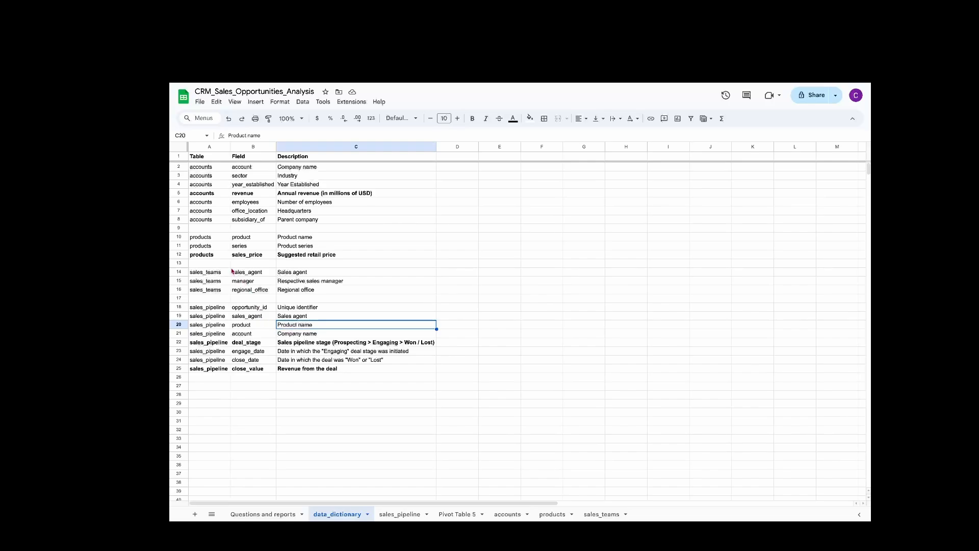
{"action": "left_click", "coordinate": [186, 248]}
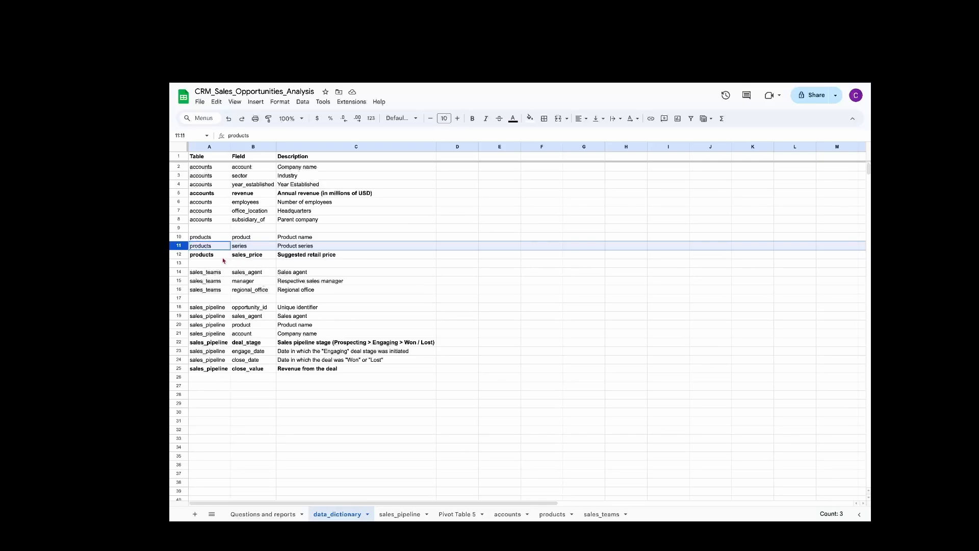
{"action": "left_click", "coordinate": [258, 378]}
Add the column header product_series in cell J1 of the sales_pipeline sheet.
{"action": "left_click", "coordinate": [401, 514]}
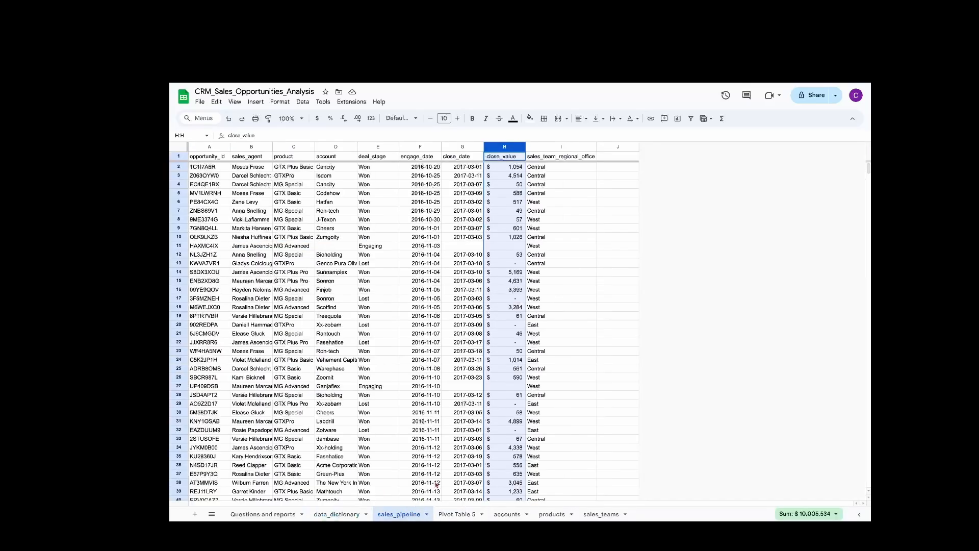
{"action": "left_click", "coordinate": [578, 186]}
{"action": "left_click", "coordinate": [618, 156]}
{"action": "type", "text": "product_series"}
{"action": "key", "text": "Return"}
Enter =VLOOKUP(C2,products!A:B,2,0) in J2 and fill it down the product_series column.
{"action": "type", "text": "=VLOOKUP("}
{"action": "key", "text": "Left"}
{"action": "key", "text": "Left"}
{"action": "key", "text": "Left"}
{"action": "key", "text": "Left"}
{"action": "key", "text": "Left"}
{"action": "key", "text": "Left"}
{"action": "key", "text": "Left"}
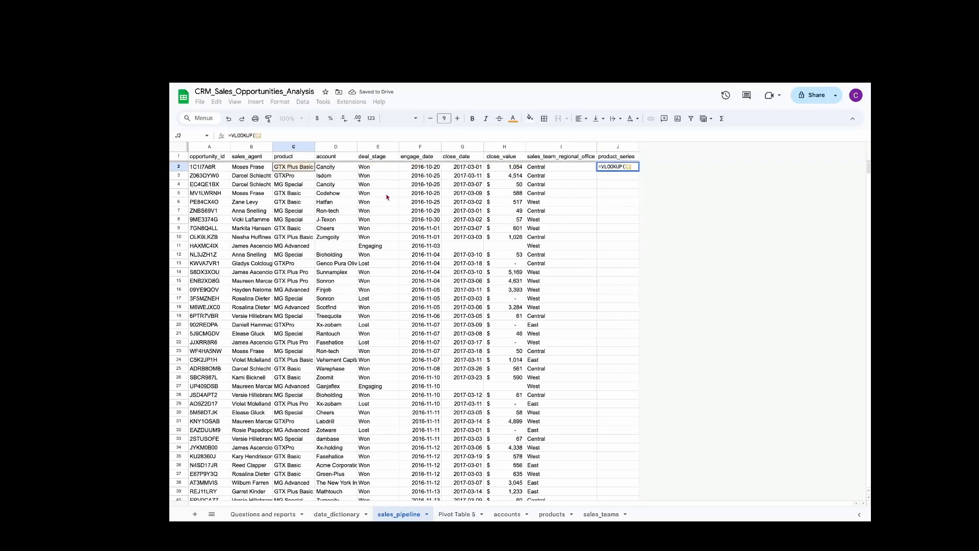
{"action": "type", "text": ","}
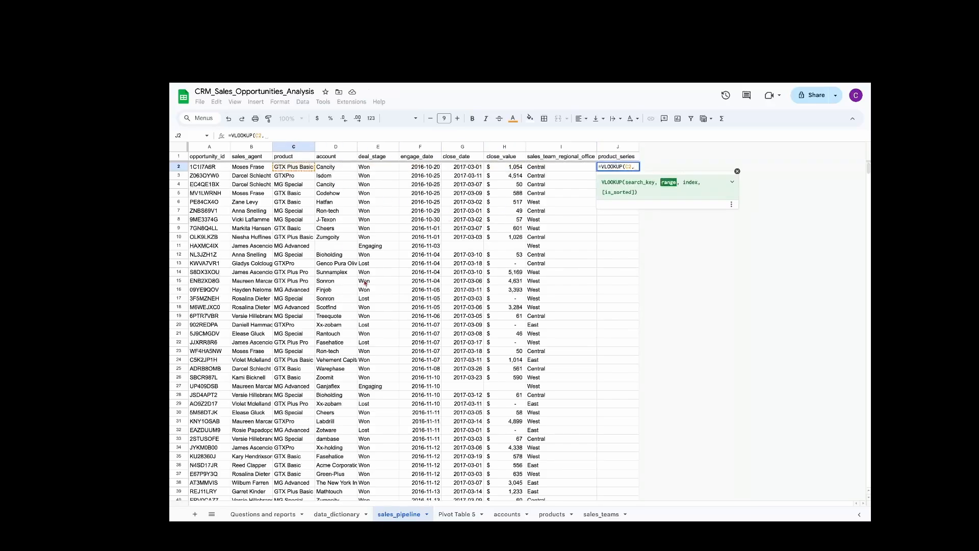
{"action": "left_click", "coordinate": [551, 514]}
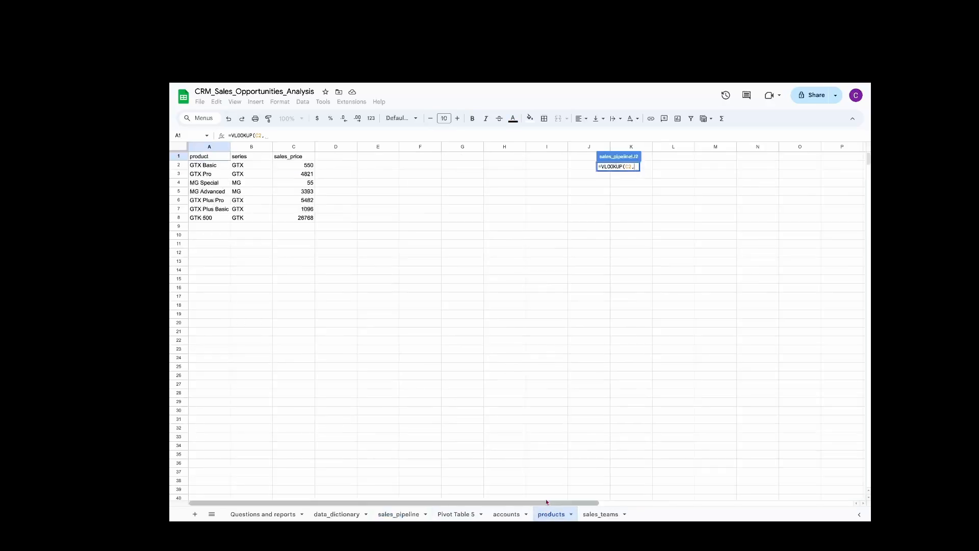
{"action": "left_click_drag", "start_coordinate": [211, 151], "coordinate": [243, 149]}
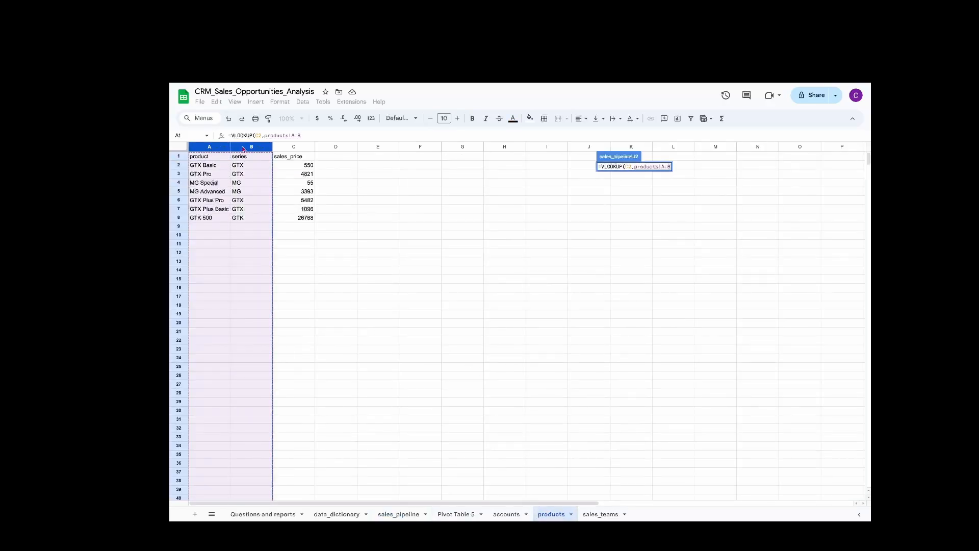
{"action": "type", "text": ",2,0"}
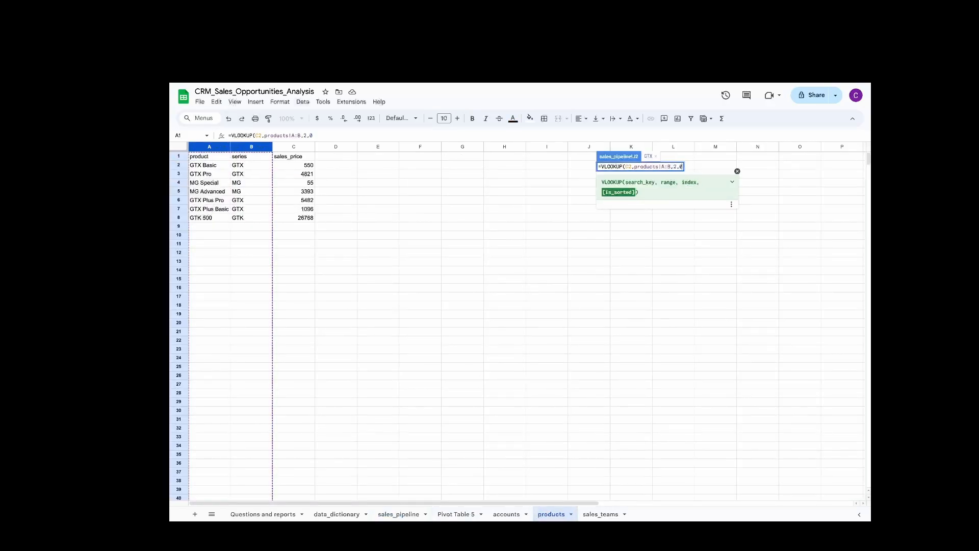
{"action": "key", "text": "Return"}
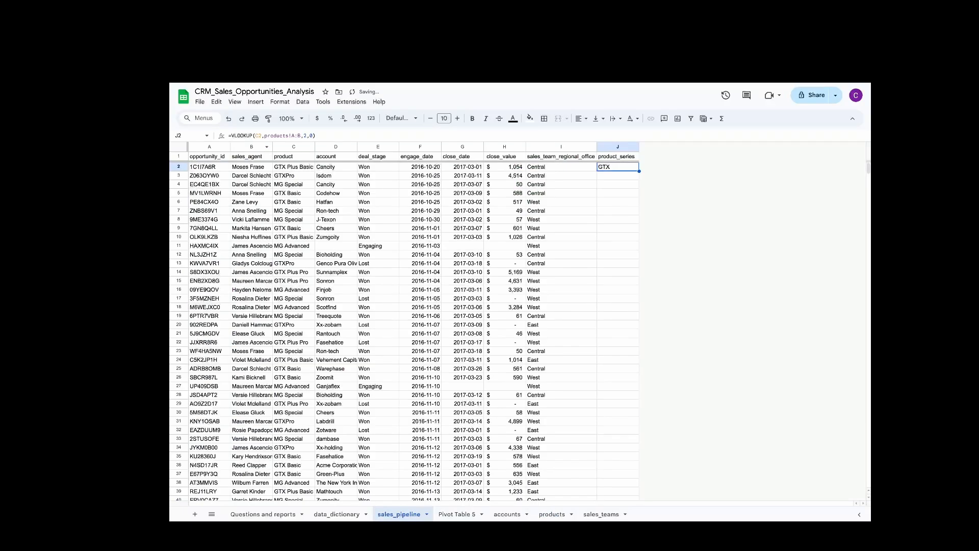
{"action": "double_click", "coordinate": [638, 170]}
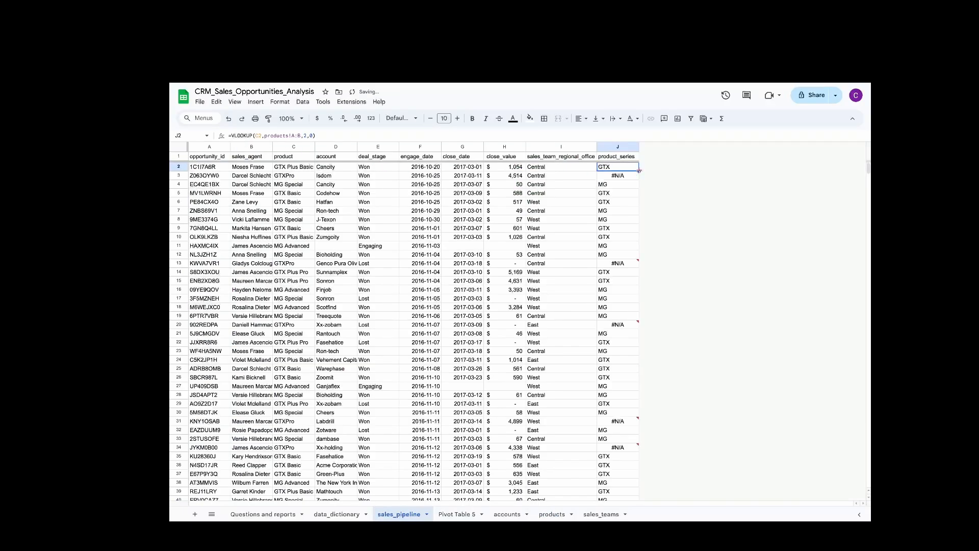
Inspect the lookup error in J3, search the products sheet for GTXPro and compare it with the product name in A3.
{"action": "left_click", "coordinate": [624, 177]}
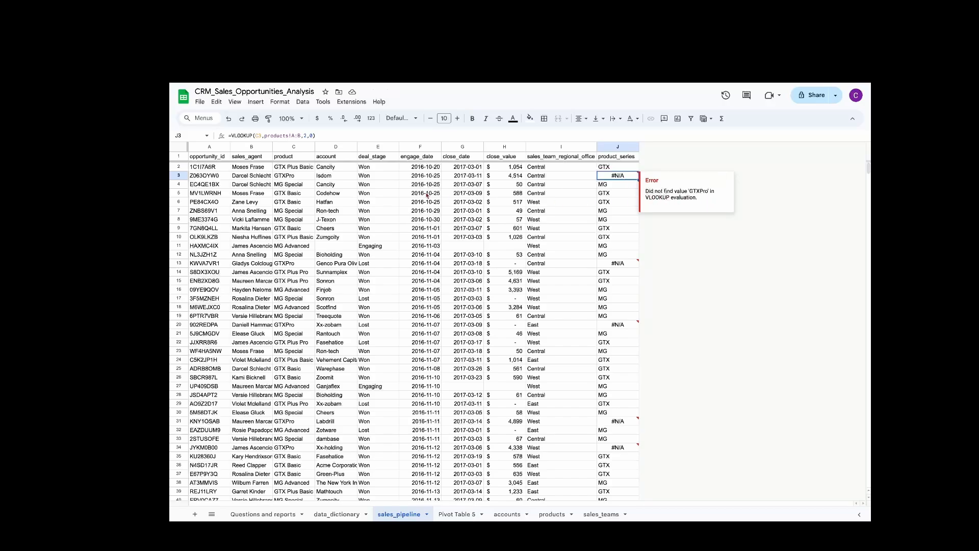
{"action": "left_click", "coordinate": [292, 178]}
{"action": "key", "text": "ctrl+c"}
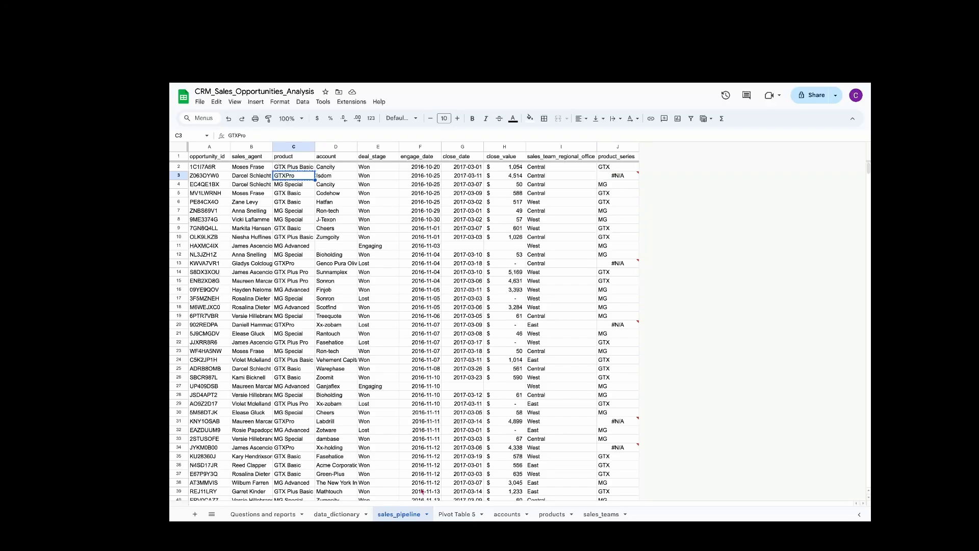
{"action": "left_click", "coordinate": [551, 514]}
{"action": "key", "text": "ctrl+f"}
{"action": "key", "text": "ctrl+v"}
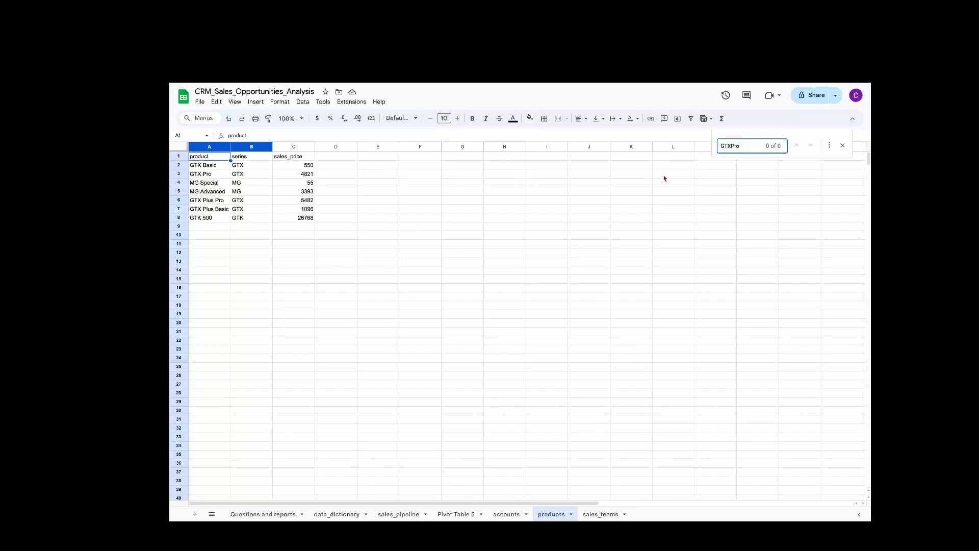
{"action": "double_click", "coordinate": [730, 146]}
{"action": "left_click", "coordinate": [211, 177]}
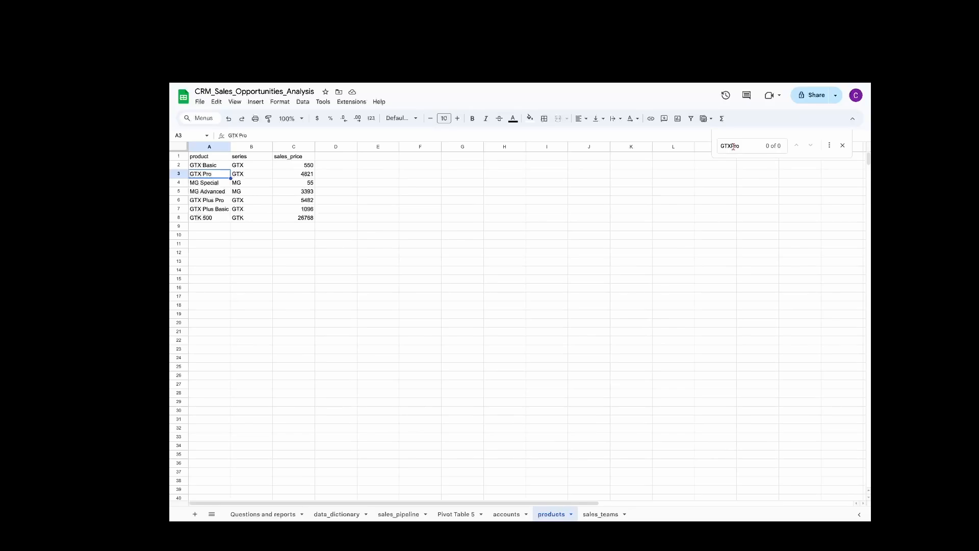
{"action": "left_click", "coordinate": [250, 174]}
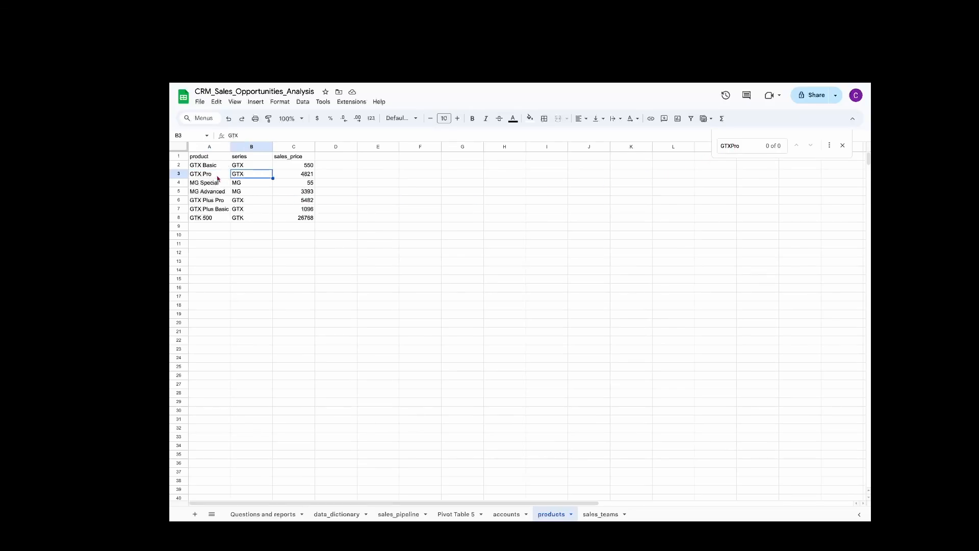
Copy the product name GTX Pro from A3 of the products sheet, return to sales_pipeline and close the search.
{"action": "left_click", "coordinate": [218, 176]}
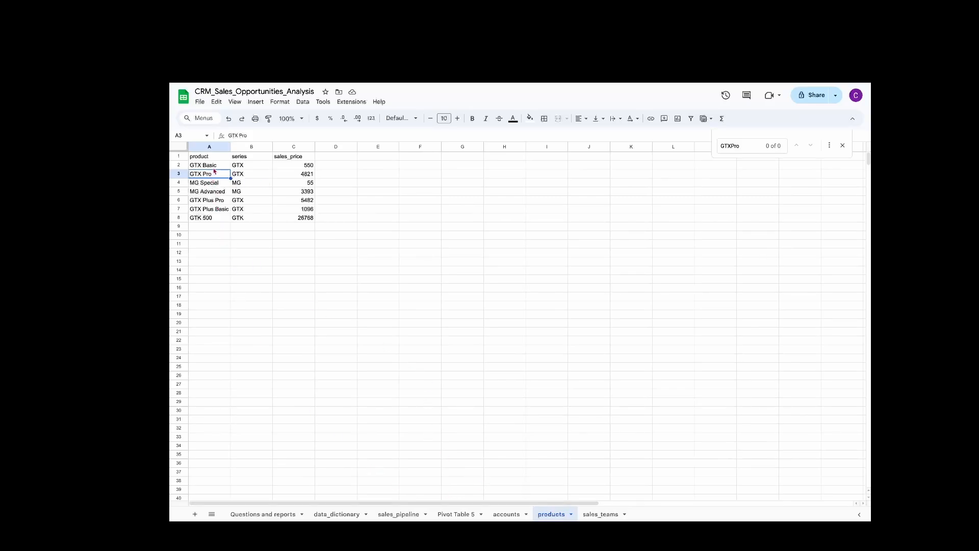
{"action": "key", "text": "ctrl+c"}
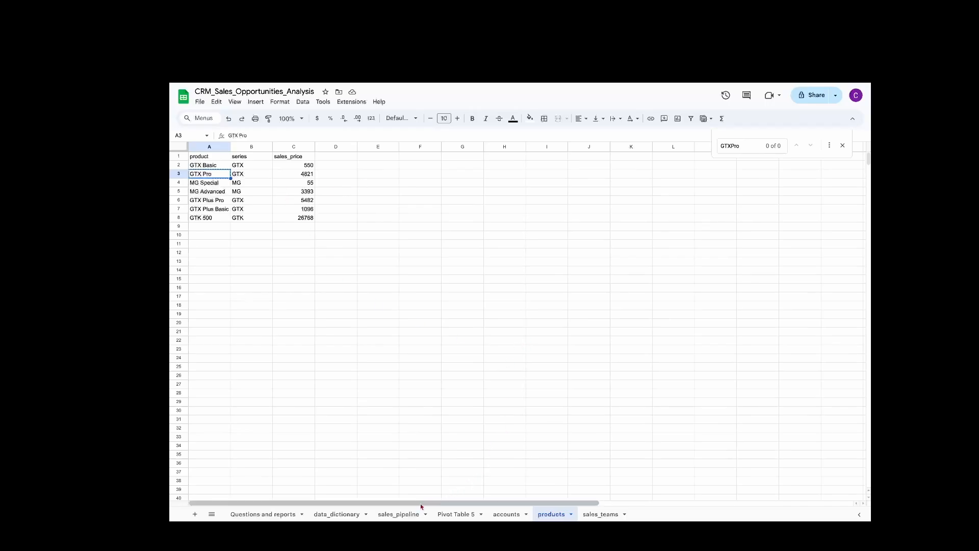
{"action": "left_click", "coordinate": [444, 515]}
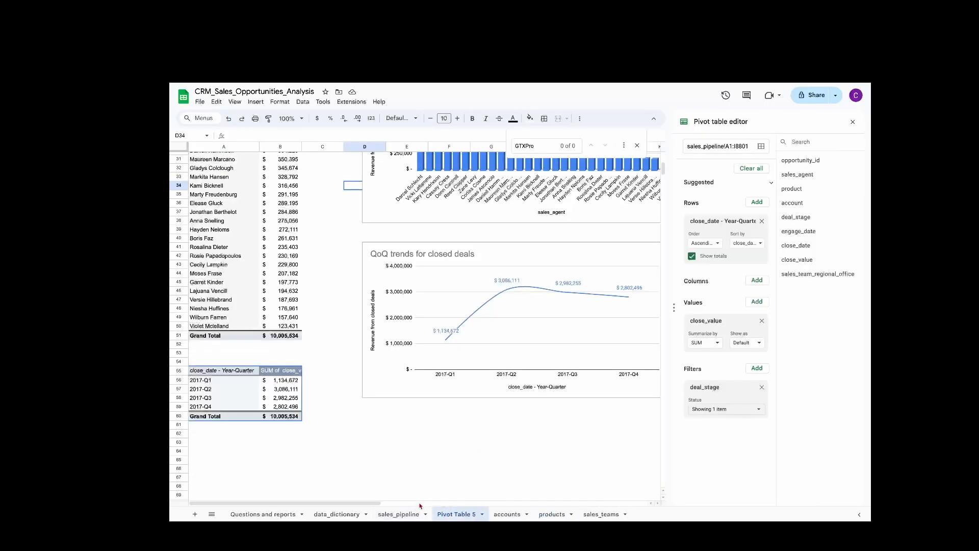
{"action": "left_click", "coordinate": [393, 514]}
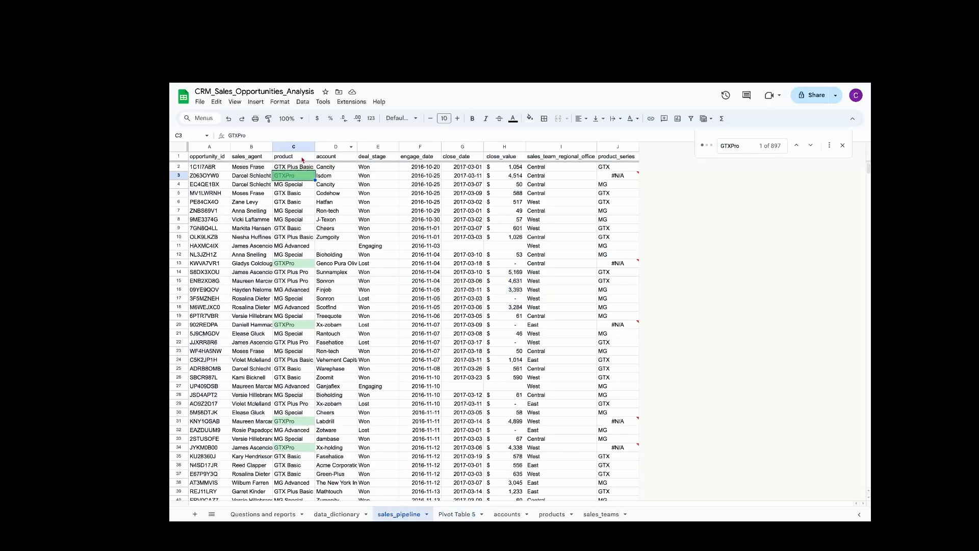
{"action": "key", "text": "Escape"}
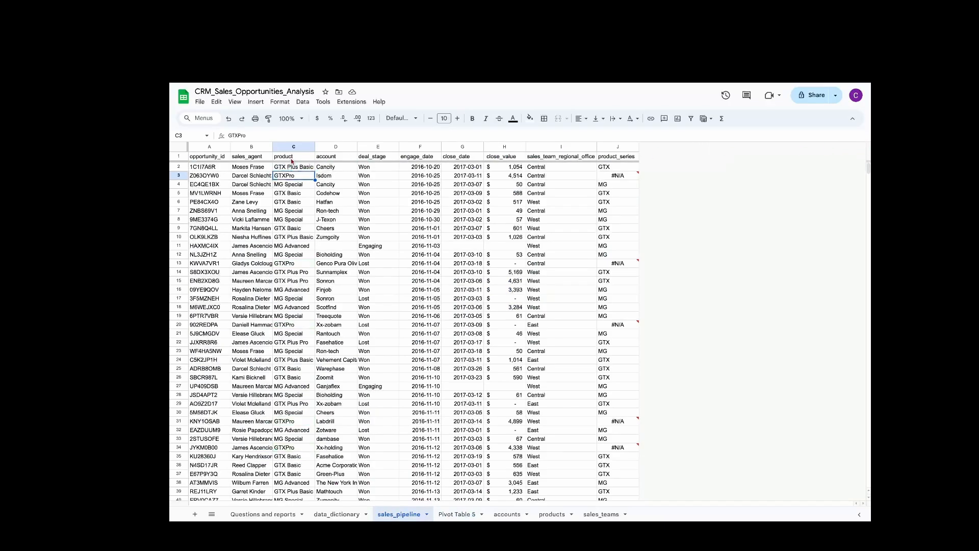
Add a filter to the sales_pipeline data and restrict the product column to GTXPro only.
{"action": "left_click", "coordinate": [691, 118]}
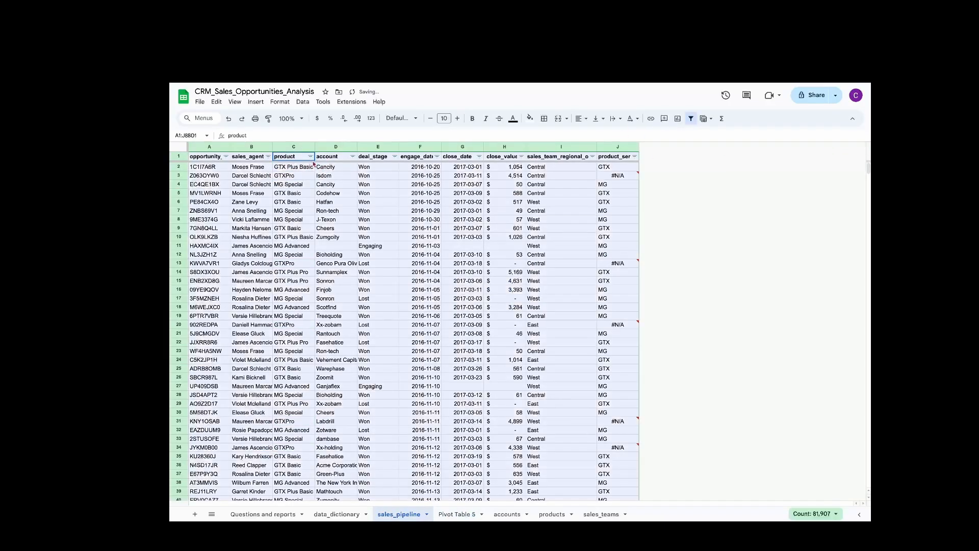
{"action": "left_click", "coordinate": [310, 156]}
{"action": "left_click", "coordinate": [228, 261]}
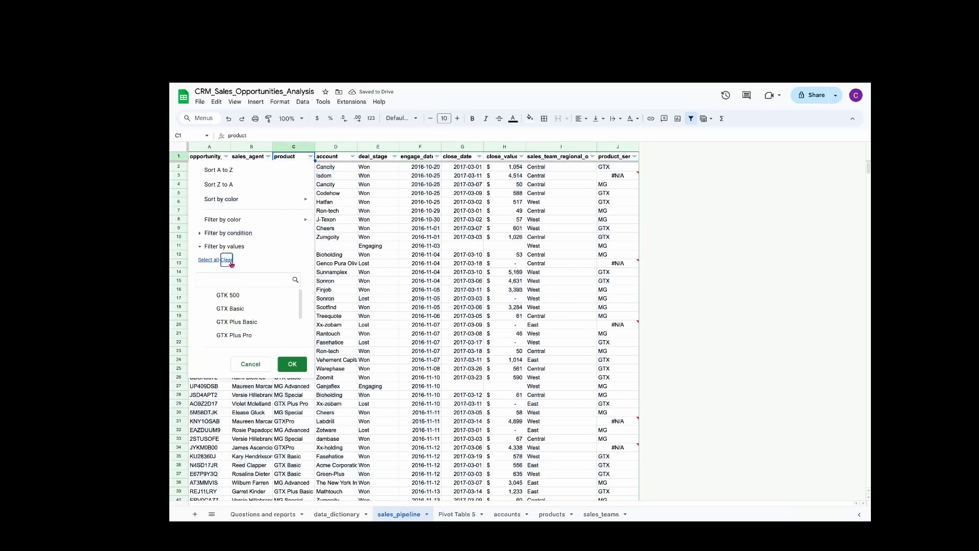
{"action": "scroll", "coordinate": [257, 321], "scroll_direction": "down", "scroll_amount": 2}
{"action": "left_click", "coordinate": [257, 310]}
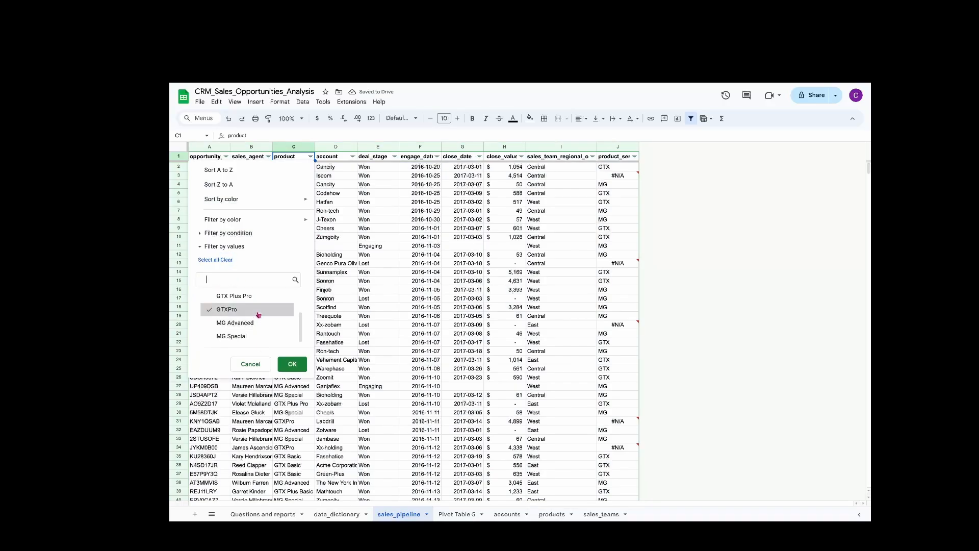
{"action": "left_click", "coordinate": [297, 365]}
Paste GTX Pro over all the filtered GTXPro entries in the product column, starting at C3, and check the rows.
{"action": "left_click", "coordinate": [304, 167]}
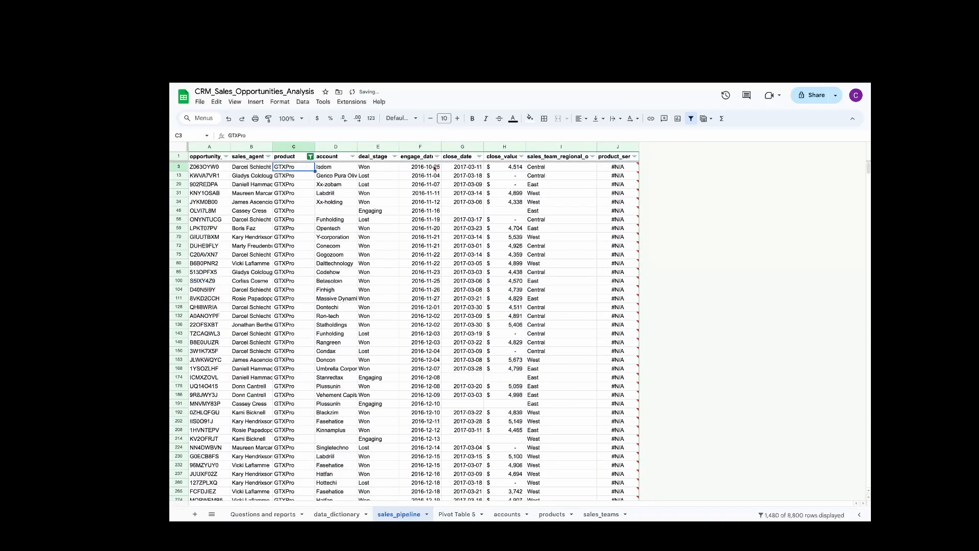
{"action": "key", "text": "ctrl+shift+Down"}
{"action": "key", "text": "ctrl+v"}
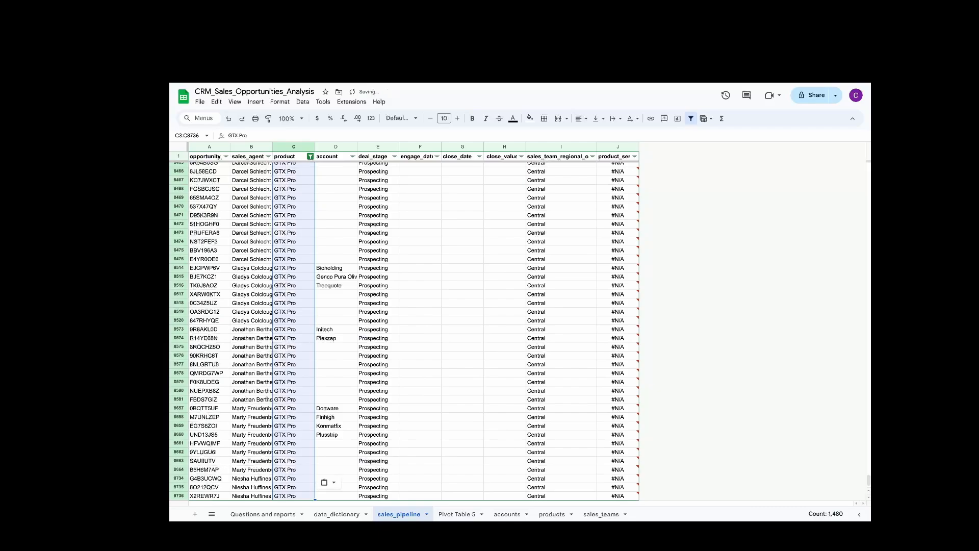
{"action": "key", "text": "ctrl+shift+Up"}
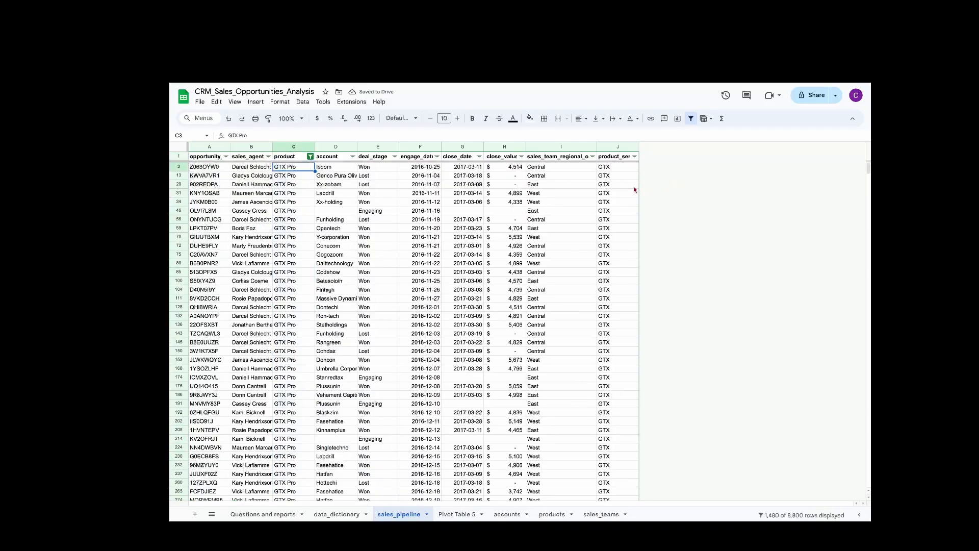
{"action": "scroll", "coordinate": [628, 190], "scroll_direction": "down", "scroll_amount": 20}
{"action": "scroll", "coordinate": [627, 191], "scroll_direction": "up", "scroll_amount": 20}
Show all products again in the product filter and check which values the product_series filter offers.
{"action": "left_click", "coordinate": [311, 156]}
{"action": "left_click", "coordinate": [208, 259]}
{"action": "left_click", "coordinate": [298, 365]}
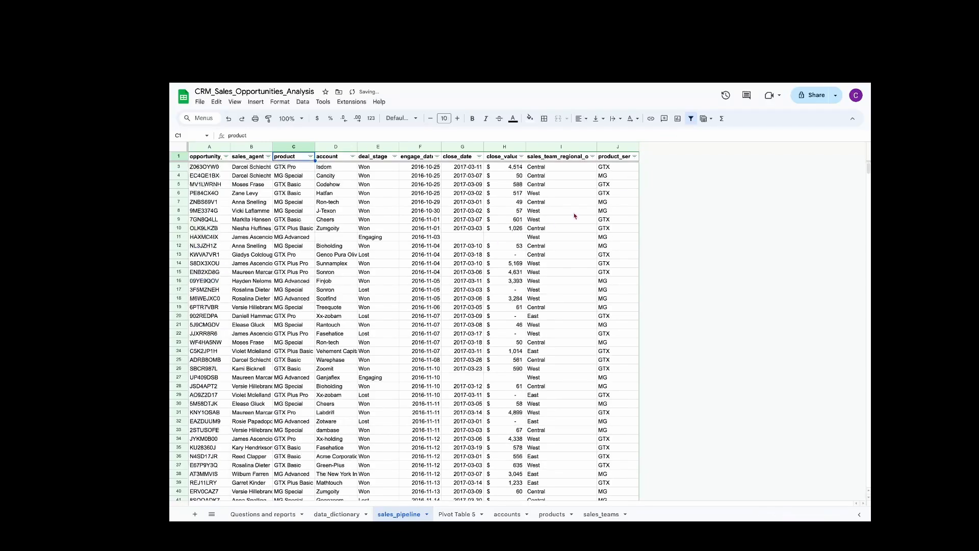
{"action": "left_click", "coordinate": [635, 156]}
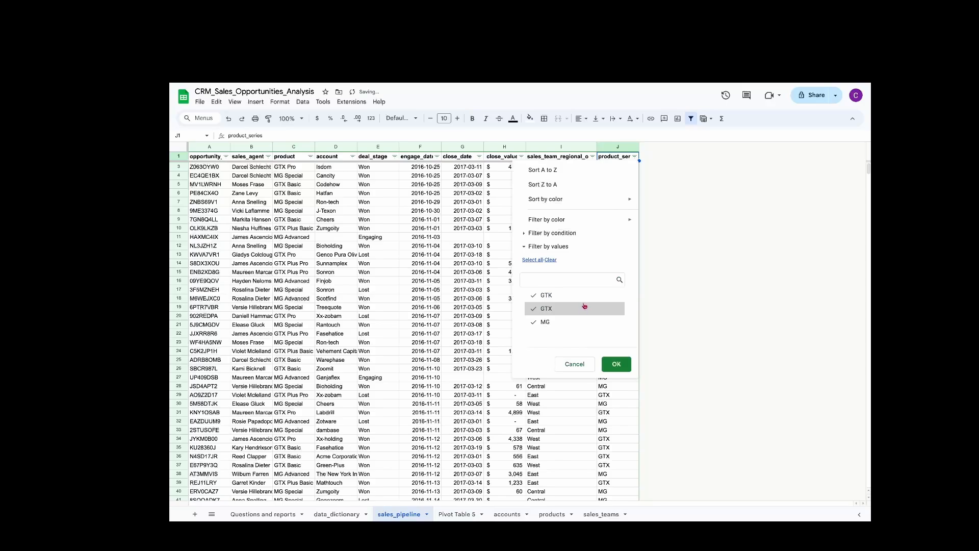
{"action": "left_click", "coordinate": [615, 363]}
{"action": "left_click", "coordinate": [623, 196]}
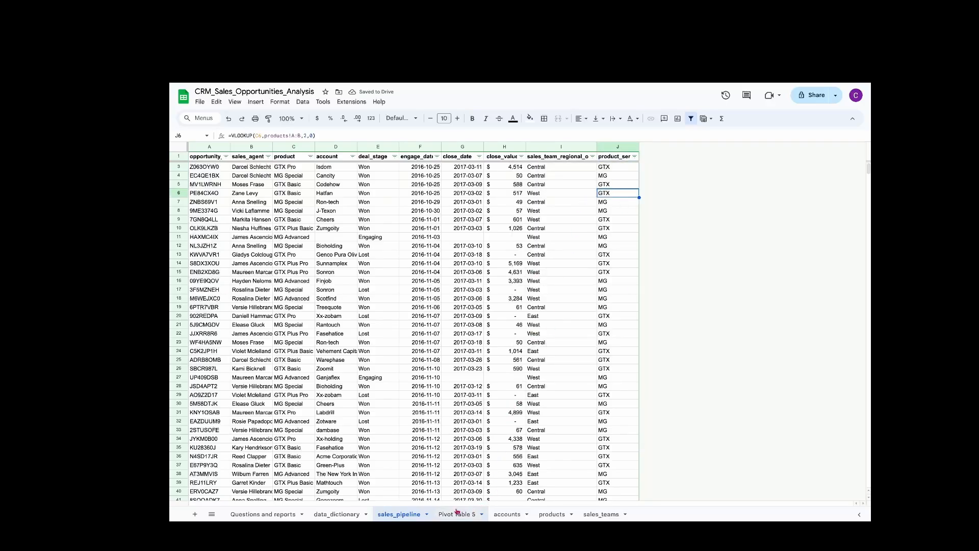
Duplicate the quarterly close_value pivot table on the Pivot Table 5 sheet by pasting a copy at A64.
{"action": "left_click", "coordinate": [458, 514]}
{"action": "scroll", "coordinate": [327, 331], "scroll_direction": "down", "scroll_amount": 1}
{"action": "left_click_drag", "start_coordinate": [225, 342], "coordinate": [274, 368]}
{"action": "key", "text": "ctrl+c"}
{"action": "scroll", "coordinate": [306, 377], "scroll_direction": "down", "scroll_amount": 2}
{"action": "left_click", "coordinate": [210, 367]}
{"action": "key", "text": "ctrl+v"}
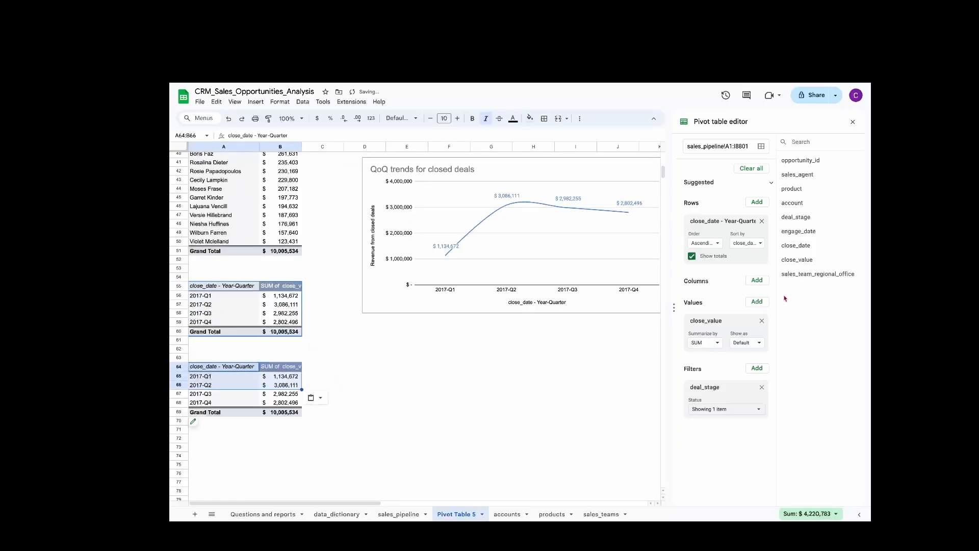
{"action": "left_click", "coordinate": [735, 146]}
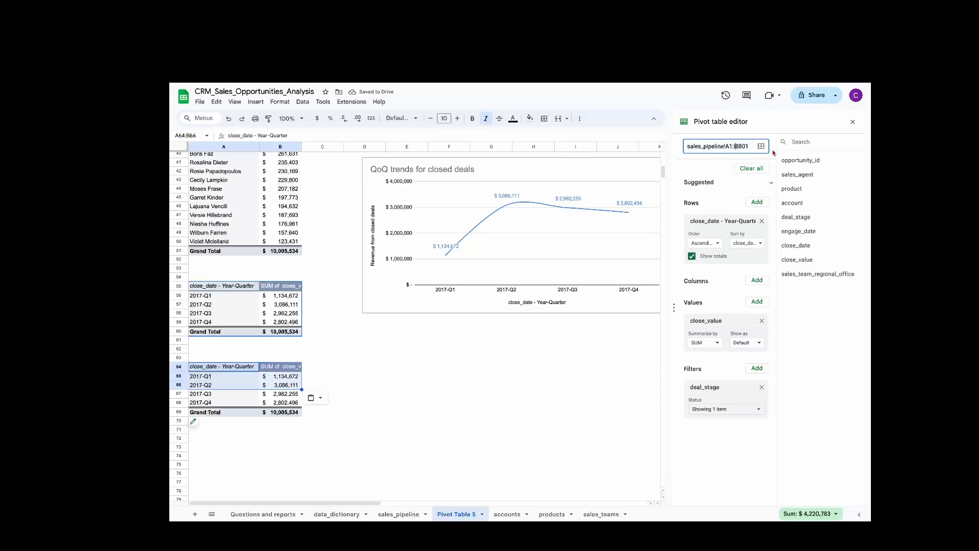
{"action": "key", "text": "BackSpace"}
{"action": "type", "text": "J"}
{"action": "key", "text": "Return"}
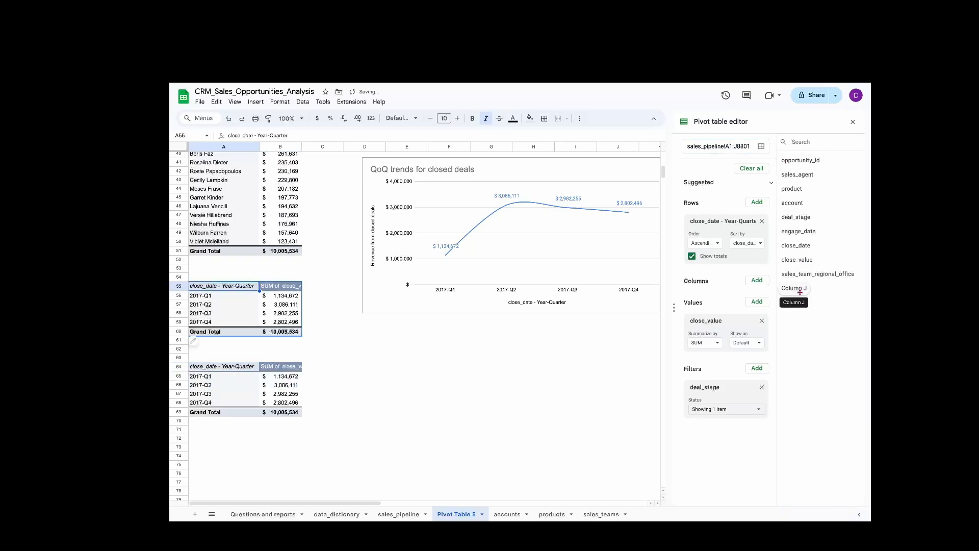
{"action": "left_click_drag", "start_coordinate": [799, 290], "coordinate": [740, 245]}
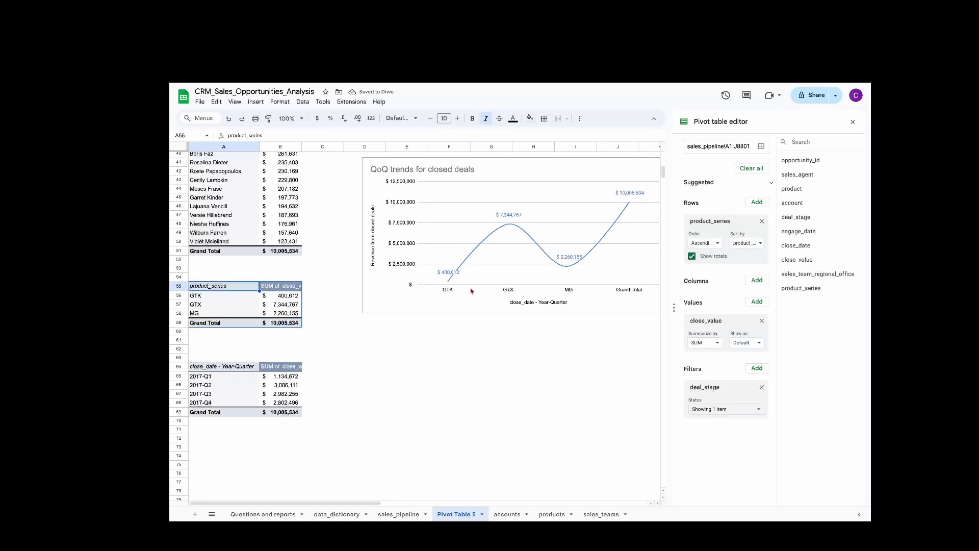
{"action": "left_click", "coordinate": [527, 310]}
{"action": "key", "text": "ctrl+z"}
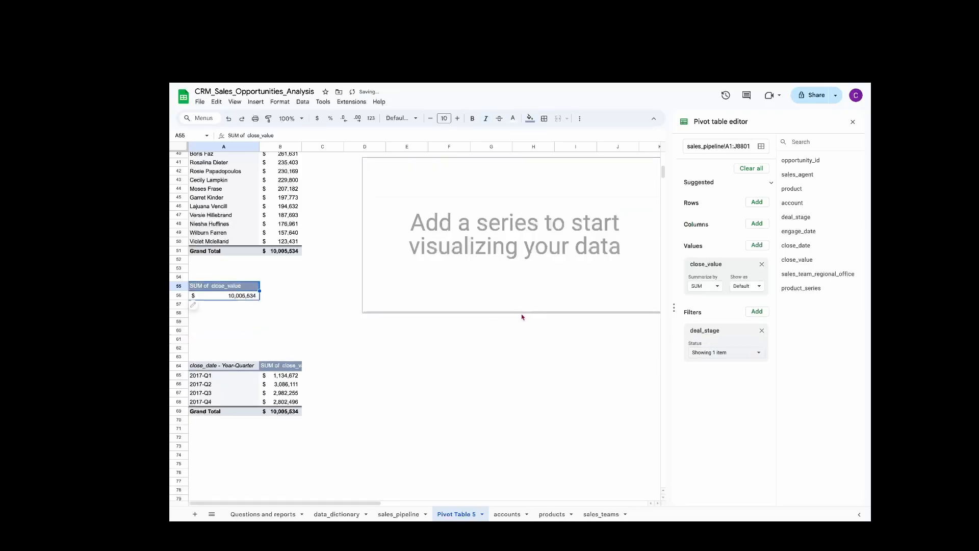
Extend the source range of the pivot table at A64 to sales_pipeline!A1:J8801 and make product_series its only row field.
{"action": "left_click", "coordinate": [256, 378]}
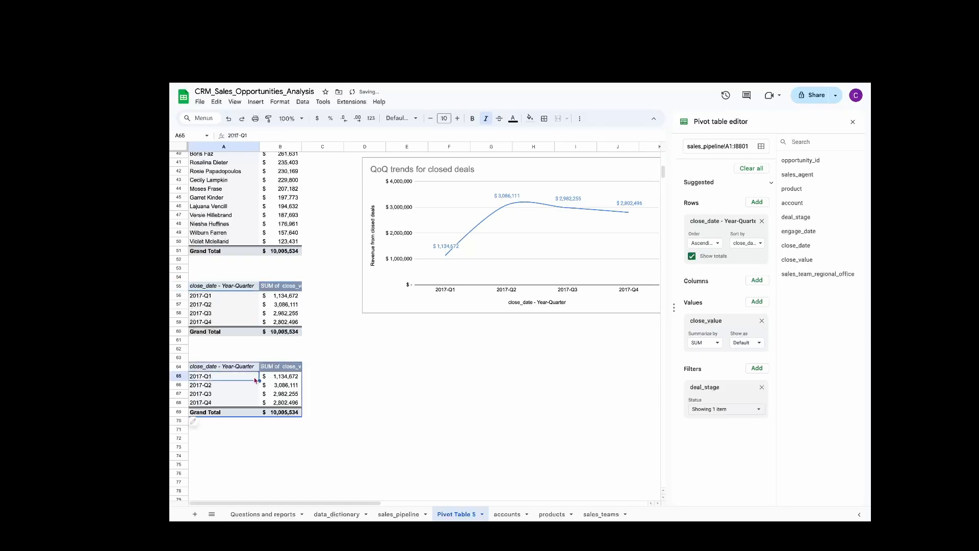
{"action": "left_click", "coordinate": [853, 121]}
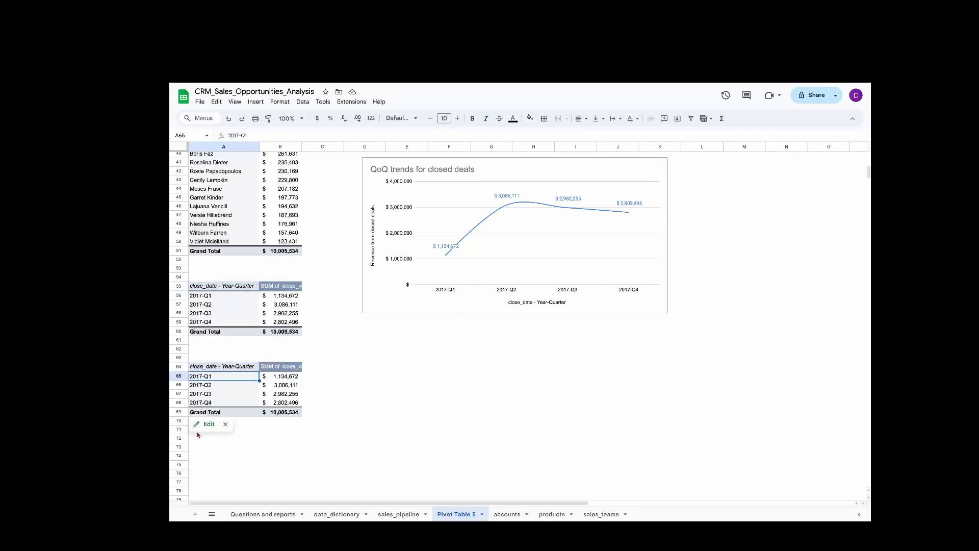
{"action": "left_click", "coordinate": [201, 424]}
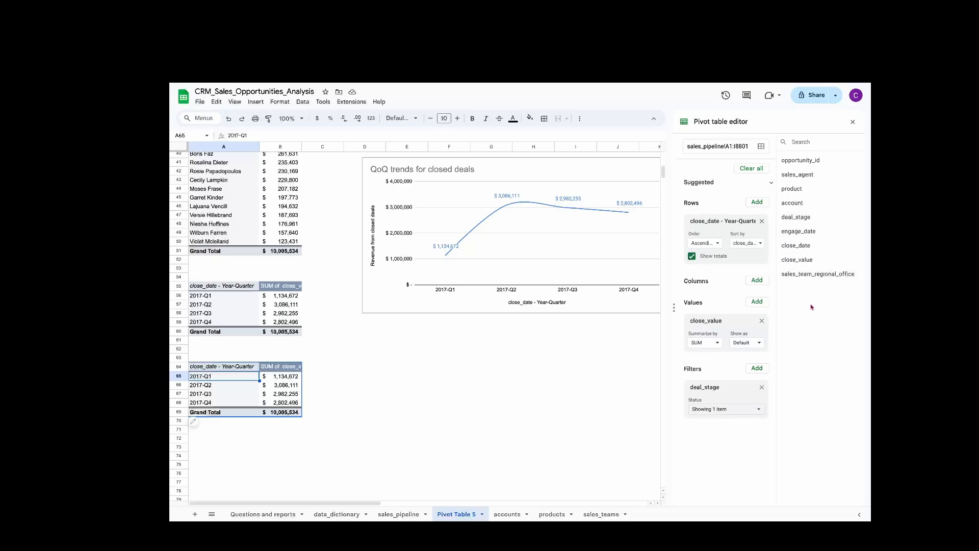
{"action": "left_click", "coordinate": [737, 147]}
{"action": "key", "text": "BackSpace"}
{"action": "type", "text": "J"}
{"action": "key", "text": "Return"}
{"action": "left_click_drag", "start_coordinate": [795, 289], "coordinate": [715, 227]}
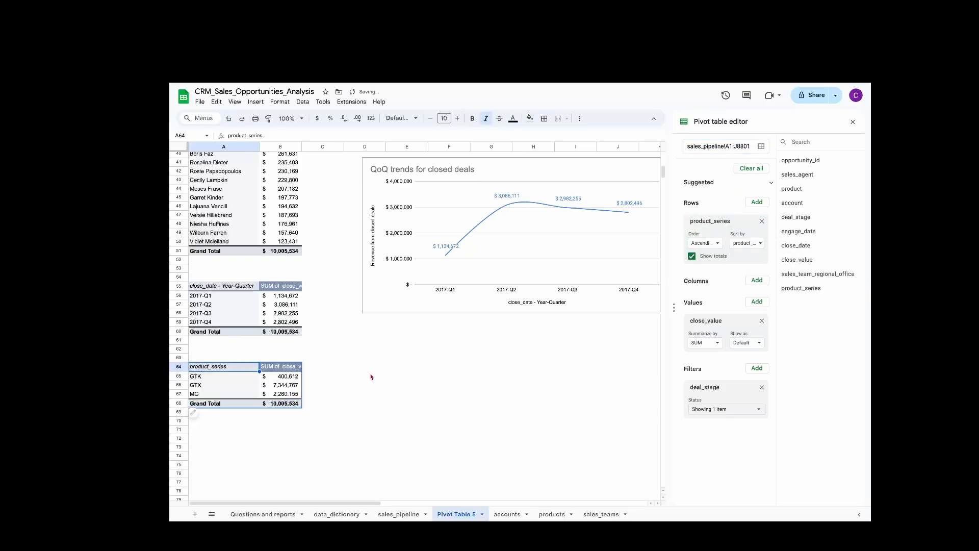
Sort the product_series rows of the pivot table by SUM of close_value in descending order.
{"action": "left_click", "coordinate": [760, 243]}
{"action": "left_click", "coordinate": [761, 272]}
{"action": "left_click", "coordinate": [706, 243]}
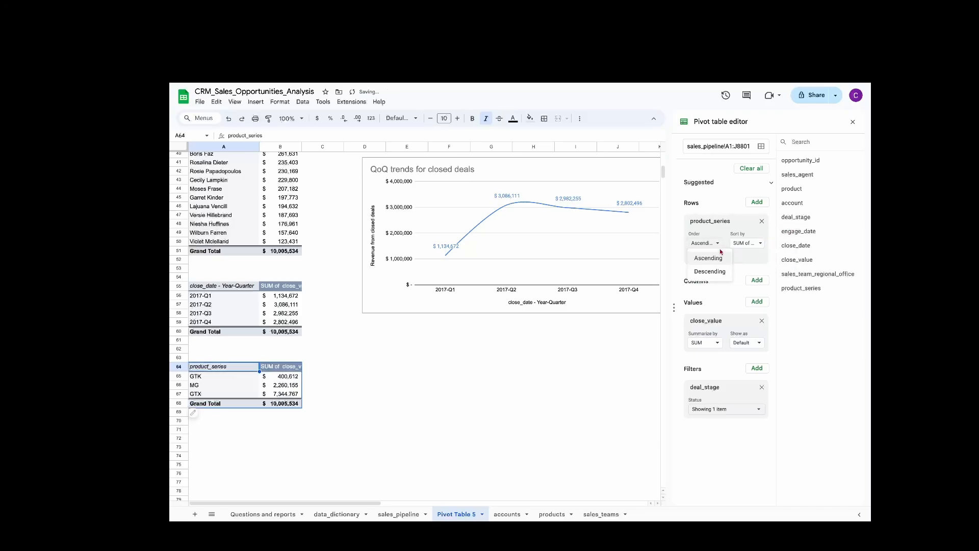
{"action": "left_click", "coordinate": [702, 273]}
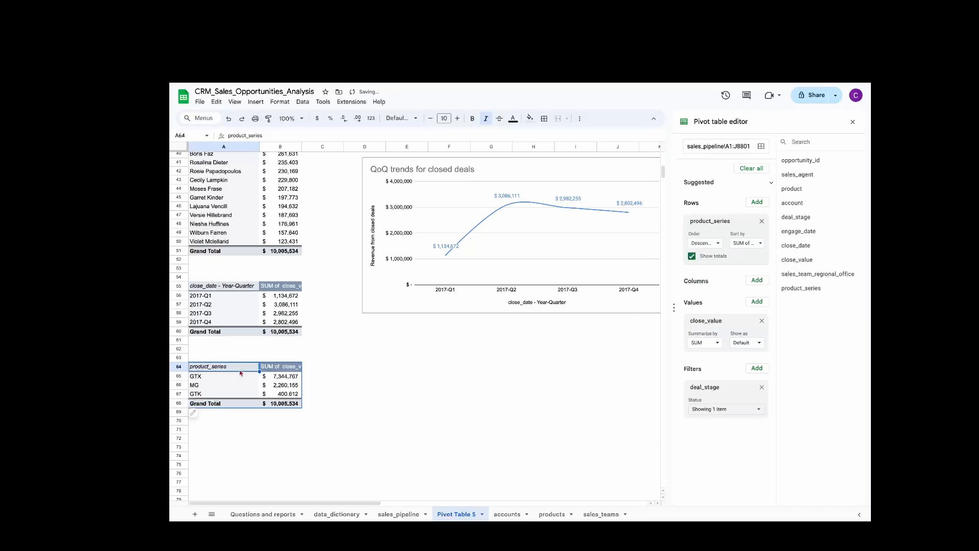
Insert a chart from the product series data in A64:B67 and place it directly below the QoQ trends chart.
{"action": "left_click_drag", "start_coordinate": [237, 369], "coordinate": [277, 396]}
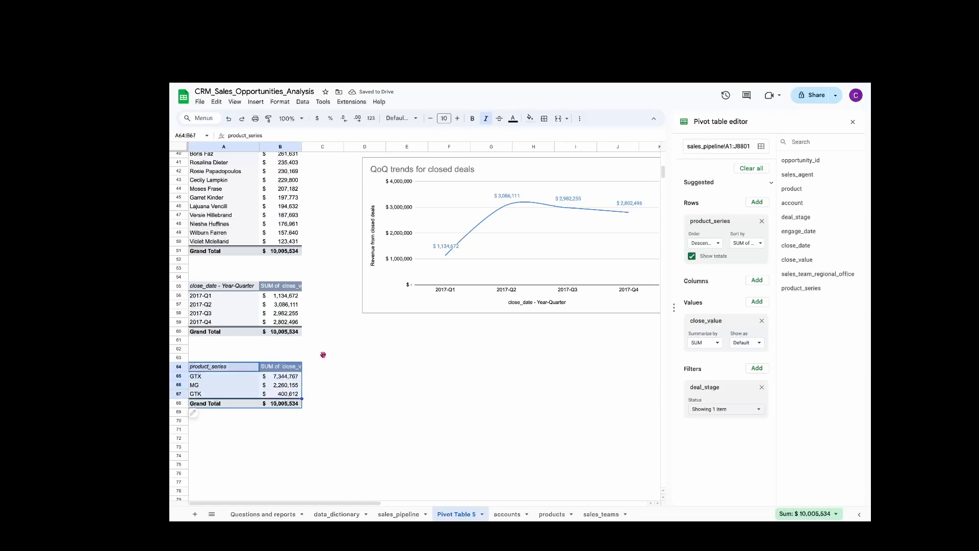
{"action": "left_click", "coordinate": [260, 105]}
{"action": "left_click", "coordinate": [280, 197]}
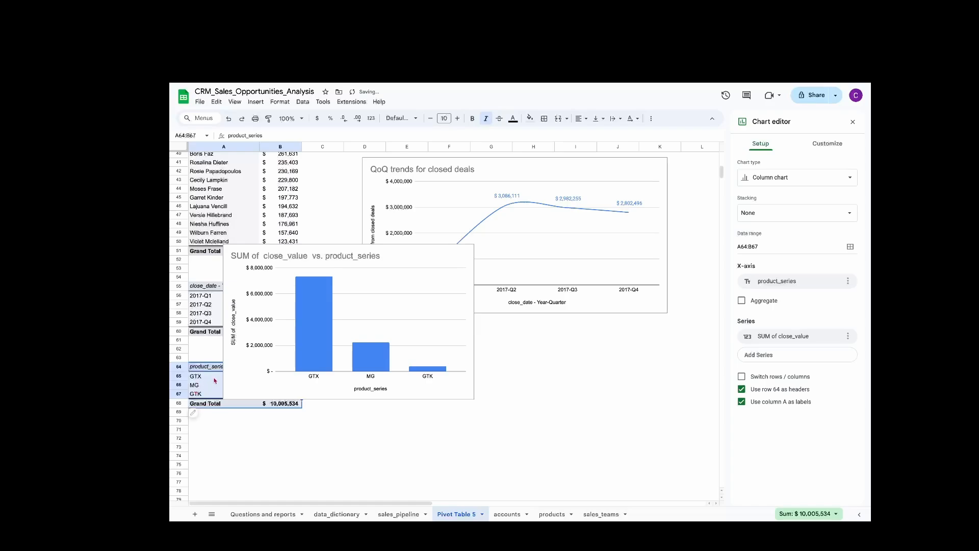
{"action": "left_click_drag", "start_coordinate": [423, 252], "coordinate": [564, 325]}
{"action": "scroll", "coordinate": [602, 299], "scroll_direction": "down", "scroll_amount": 2}
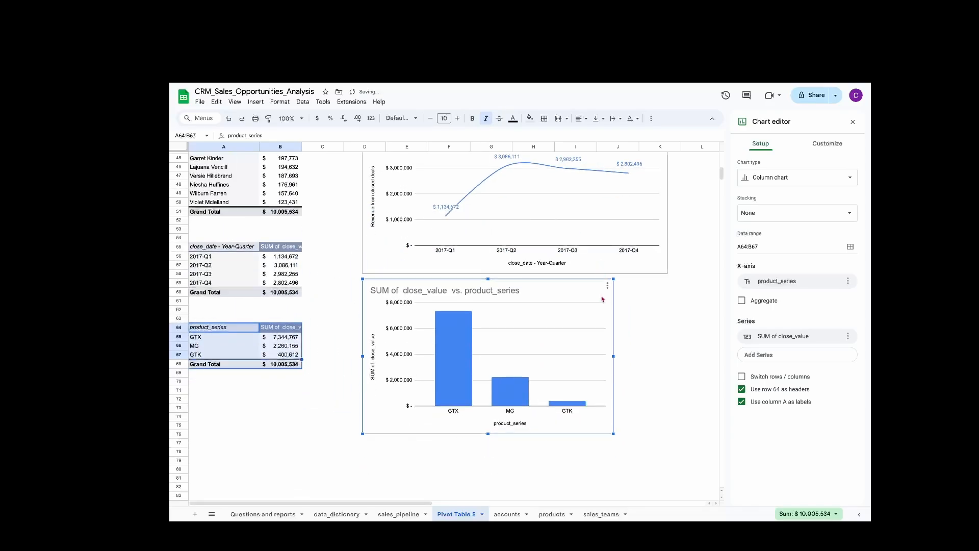
{"action": "scroll", "coordinate": [602, 300], "scroll_direction": "down", "scroll_amount": 1}
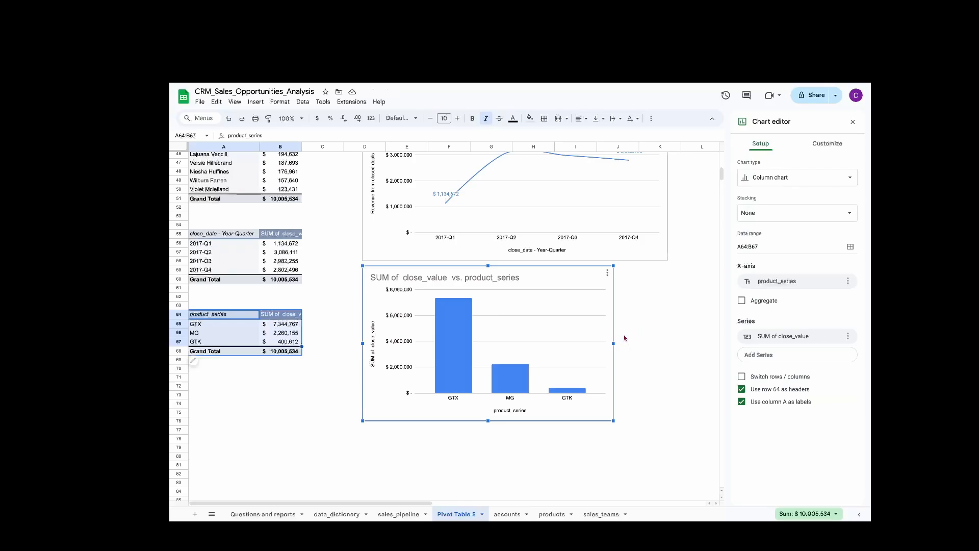
Change the product series chart to a pie chart and turn on its 3D style.
{"action": "left_click", "coordinate": [816, 178]}
{"action": "left_click", "coordinate": [820, 236]}
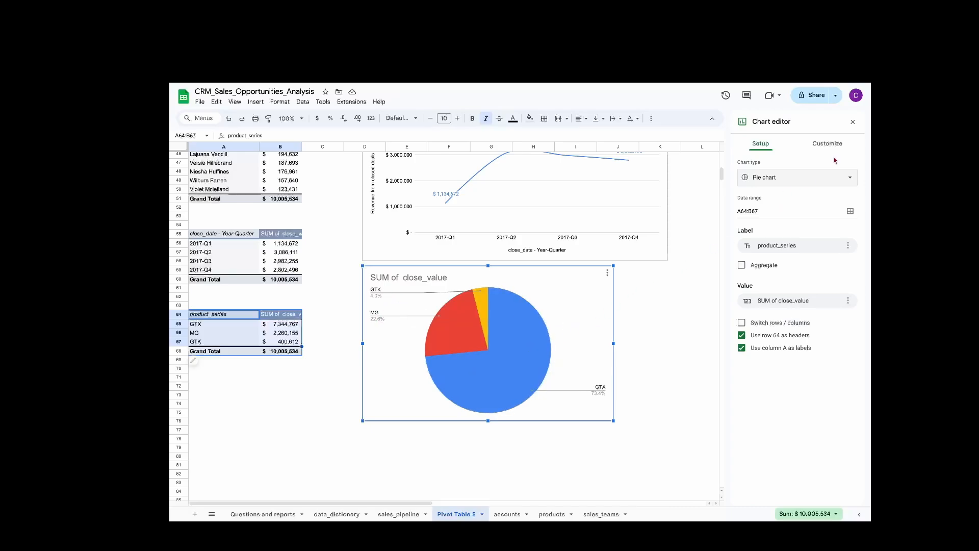
{"action": "left_click", "coordinate": [828, 143]}
{"action": "left_click", "coordinate": [760, 171]}
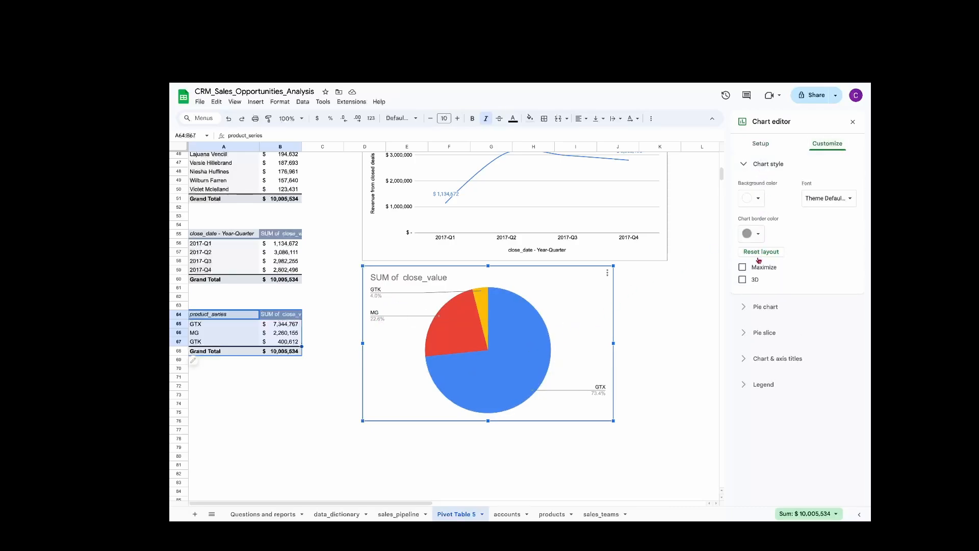
{"action": "left_click", "coordinate": [743, 279]}
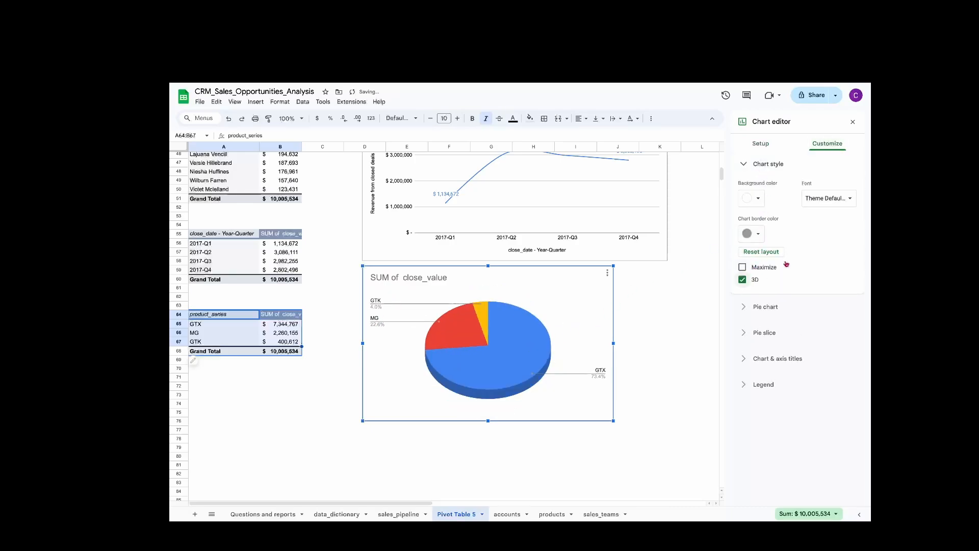
Set the donut hole of the product series pie chart to 25%.
{"action": "left_click", "coordinate": [759, 146]}
{"action": "left_click", "coordinate": [822, 146]}
{"action": "left_click", "coordinate": [763, 307]}
{"action": "left_click", "coordinate": [765, 231]}
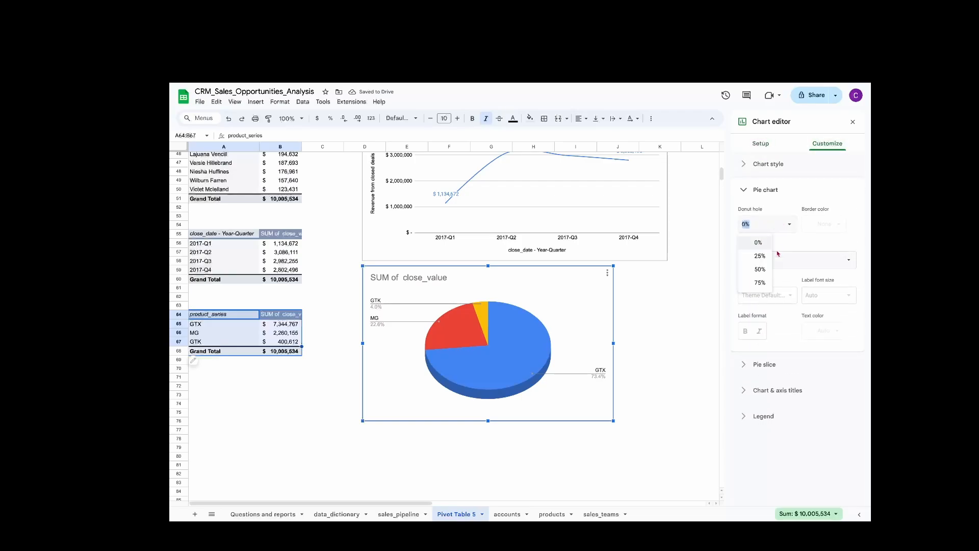
{"action": "left_click", "coordinate": [760, 256]}
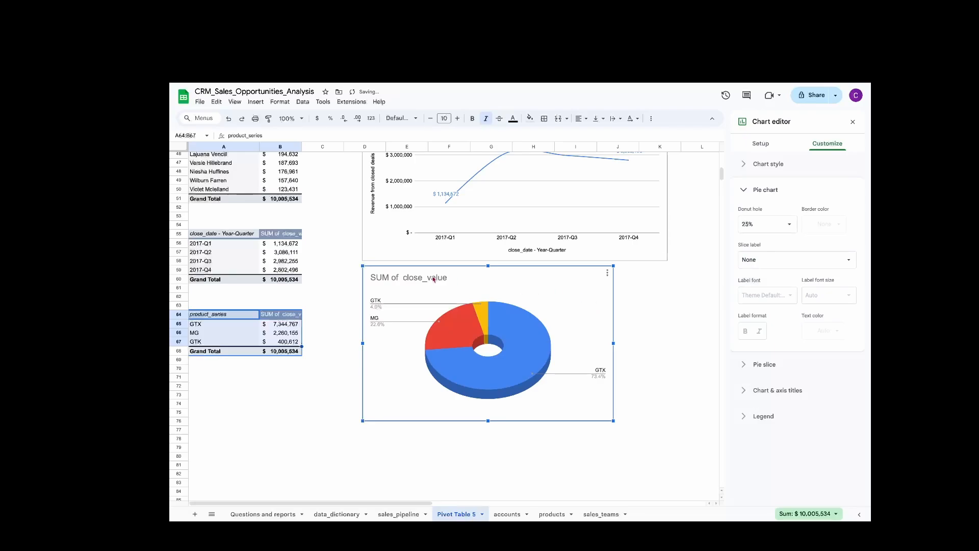
Change the product series pie chart's title to "Product series with closed deals".
{"action": "left_click", "coordinate": [417, 279]}
{"action": "triple_click", "coordinate": [466, 277]}
{"action": "type", "text": "Produc"}
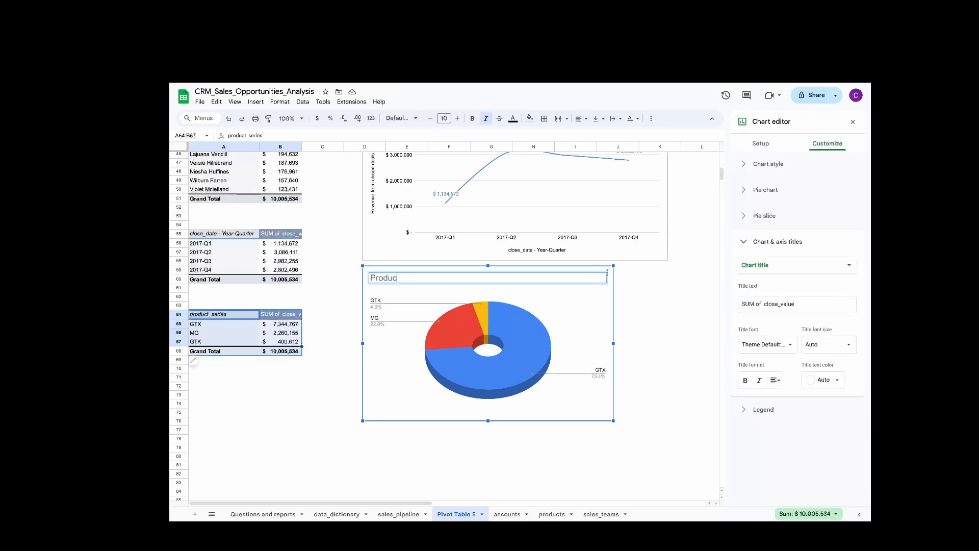
{"action": "type", "text": "t series with closed deals"}
{"action": "key", "text": "Return"}
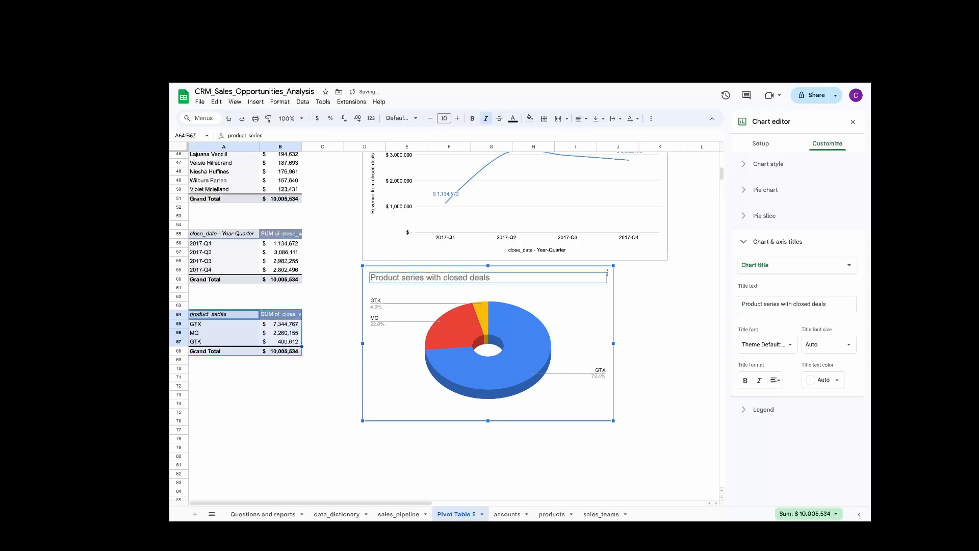
{"action": "left_click", "coordinate": [595, 400]}
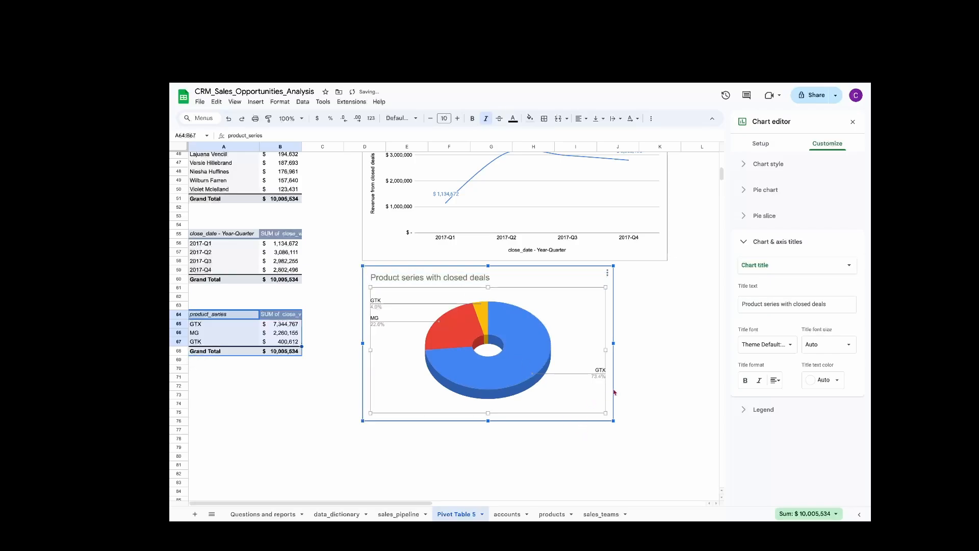
Copy the product series pie chart to the Questions and reports sheet at K21, beside the QoQ trends chart.
{"action": "left_click", "coordinate": [607, 274]}
{"action": "left_click", "coordinate": [627, 338]}
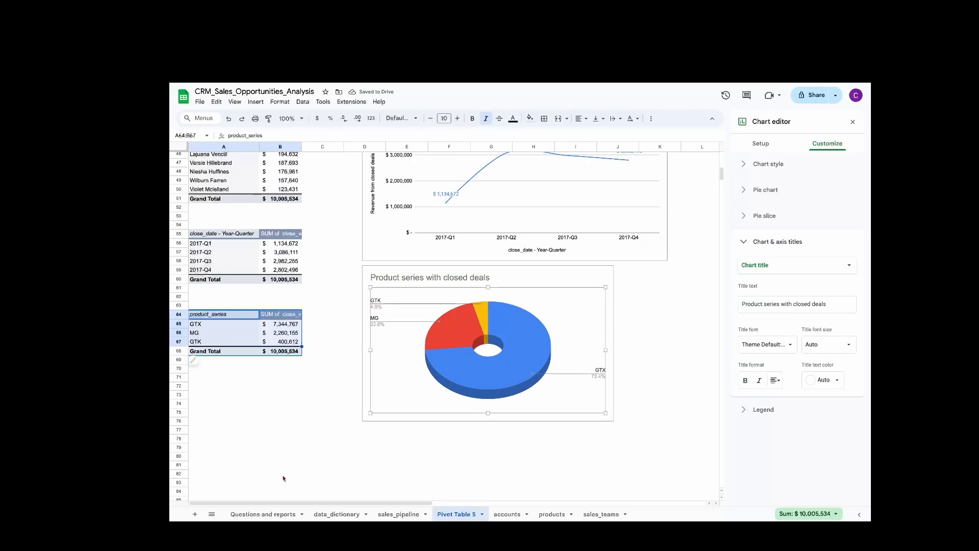
{"action": "left_click", "coordinate": [266, 515]}
{"action": "left_click", "coordinate": [783, 333]}
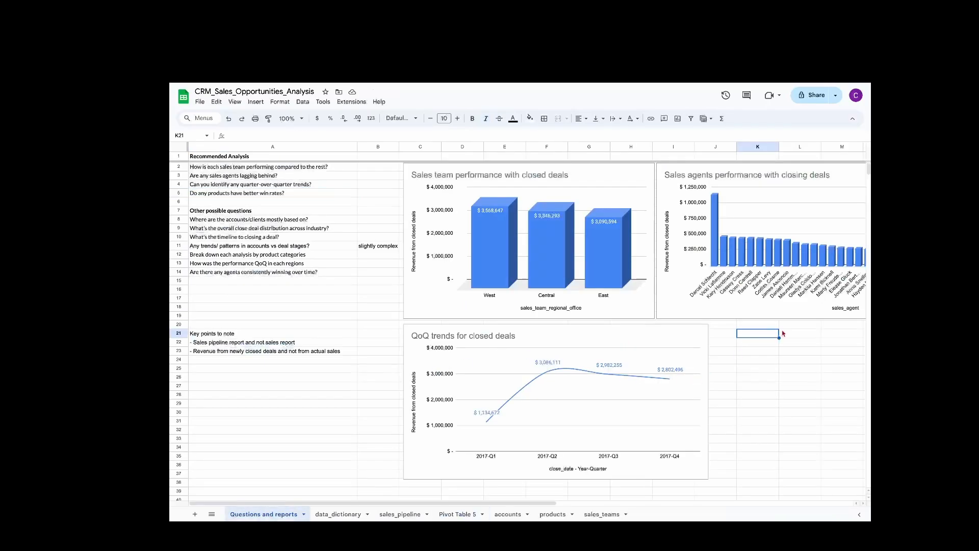
{"action": "key", "text": "ctrl+v"}
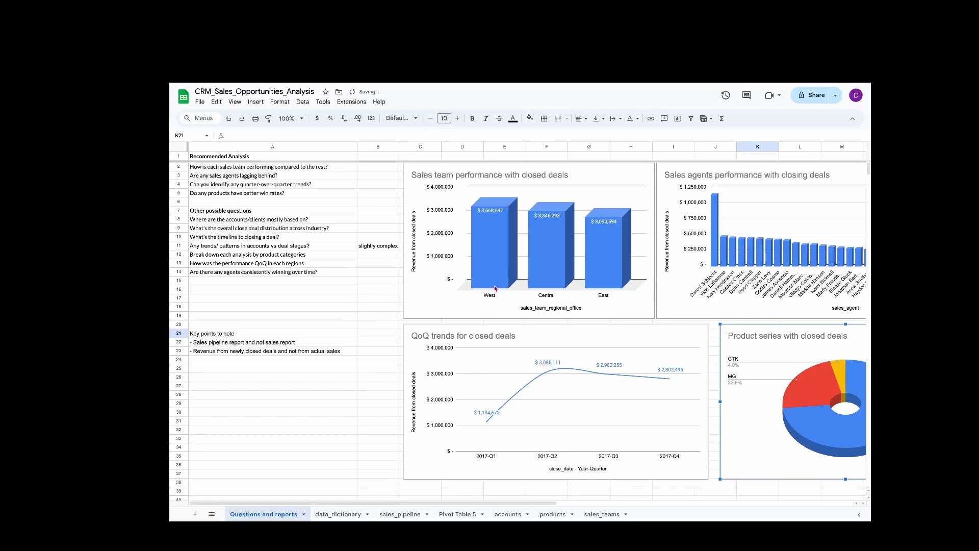
Review the recommended analysis questions in A2:A5 against the report charts for sales teams, sales agents, quarterly trends and product series.
{"action": "left_click_drag", "start_coordinate": [269, 167], "coordinate": [271, 193]}
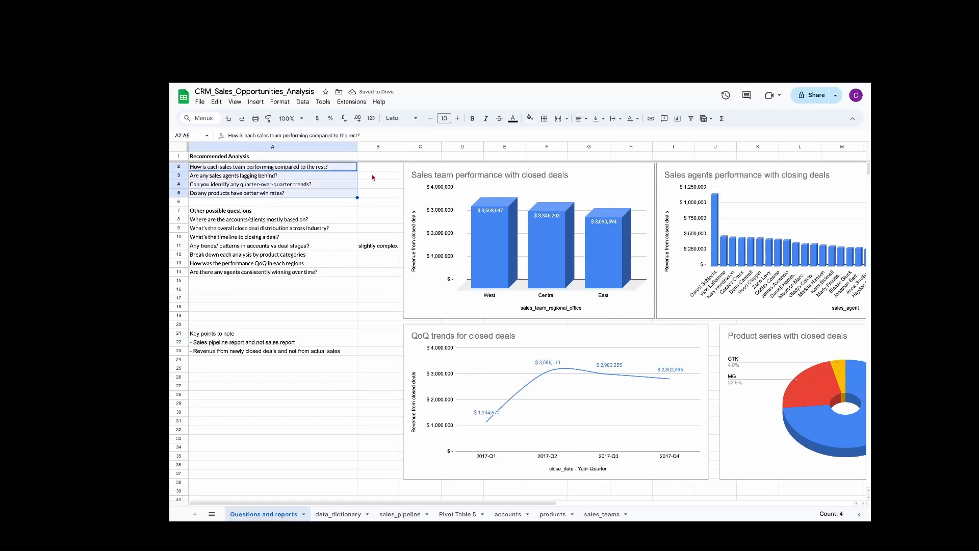
{"action": "left_click", "coordinate": [310, 166]}
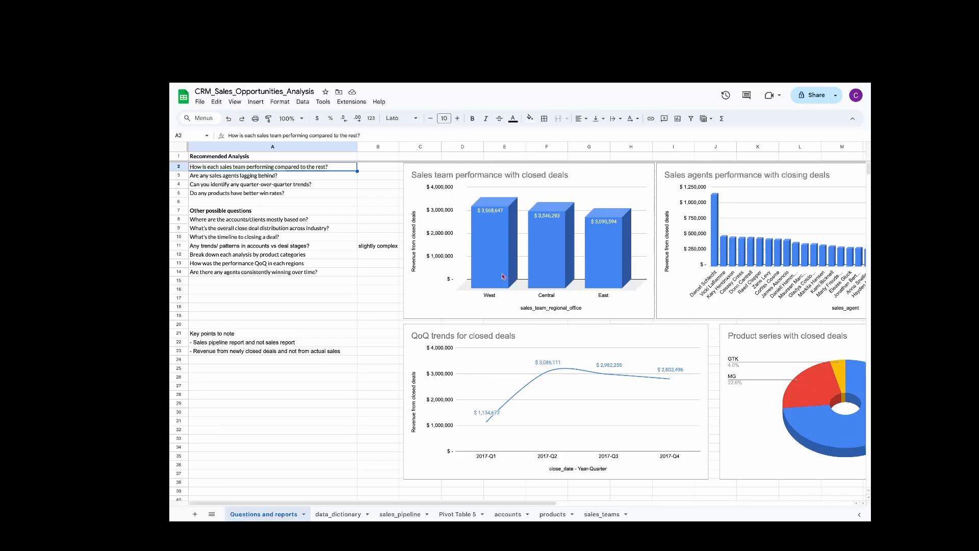
{"action": "left_click", "coordinate": [674, 267]}
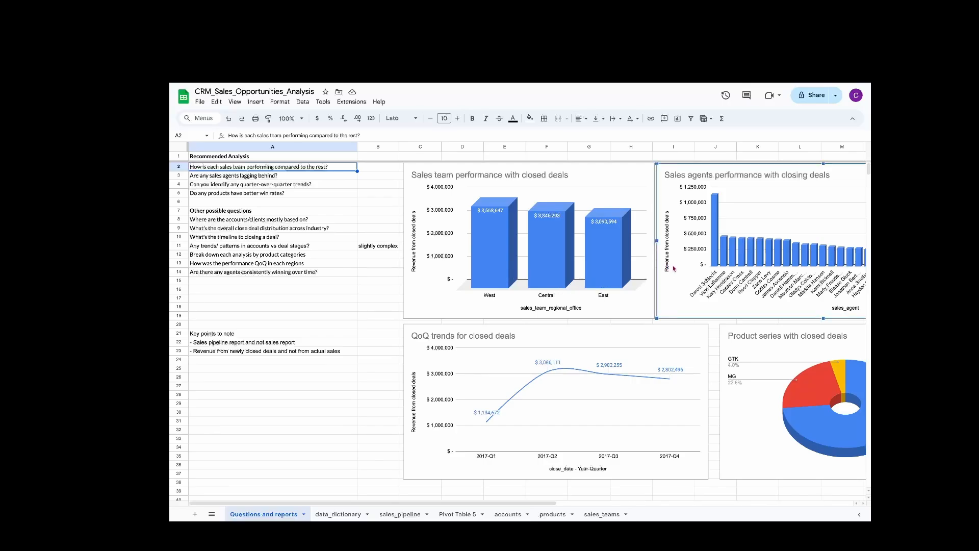
{"action": "scroll", "coordinate": [586, 263], "scroll_direction": "right", "scroll_amount": 3}
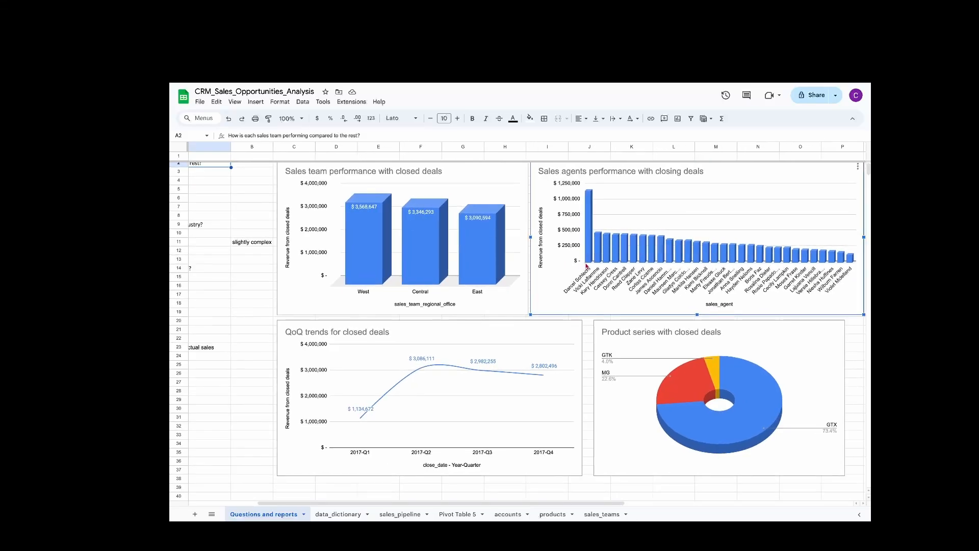
{"action": "scroll", "coordinate": [588, 265], "scroll_direction": "right", "scroll_amount": 1}
{"action": "mouse_move", "coordinate": [809, 268]}
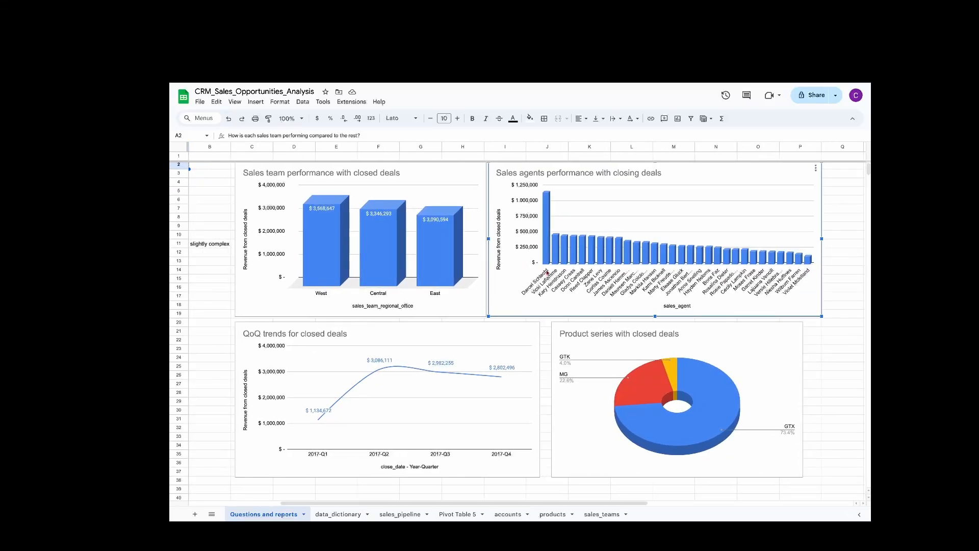
{"action": "scroll", "coordinate": [548, 270], "scroll_direction": "left", "scroll_amount": 2}
{"action": "scroll", "coordinate": [547, 271], "scroll_direction": "right", "scroll_amount": 2}
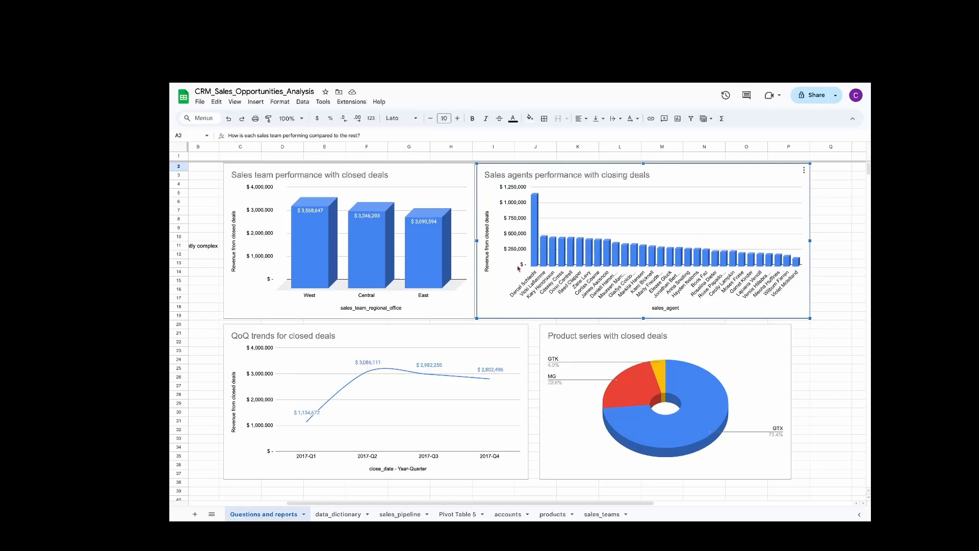
{"action": "mouse_move", "coordinate": [590, 256]}
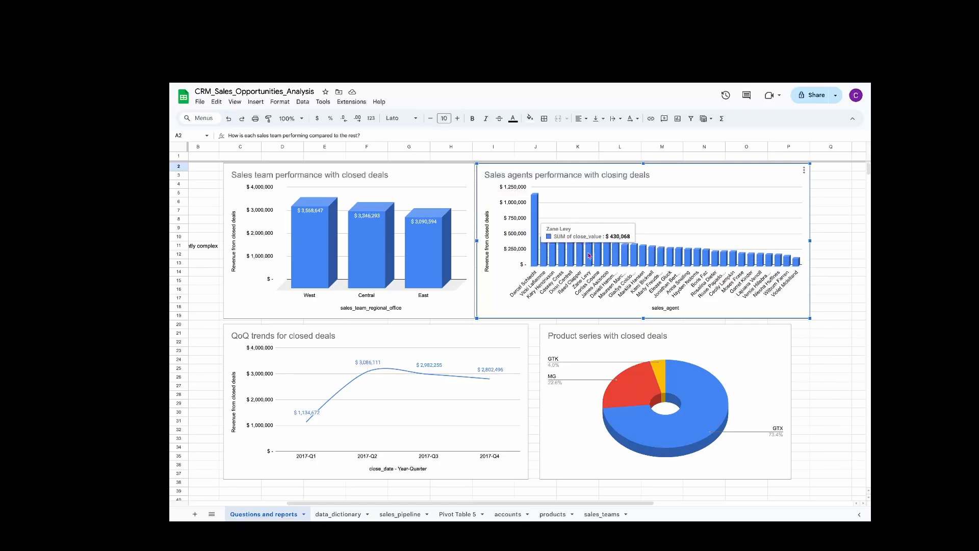
{"action": "scroll", "coordinate": [460, 261], "scroll_direction": "left", "scroll_amount": 4}
{"action": "left_click", "coordinate": [263, 186]}
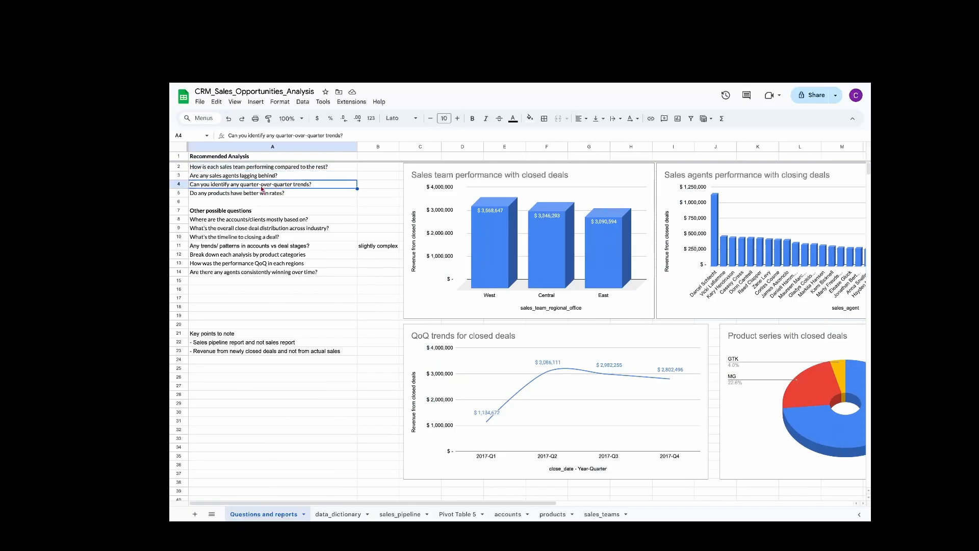
{"action": "scroll", "coordinate": [483, 279], "scroll_direction": "down", "scroll_amount": 3}
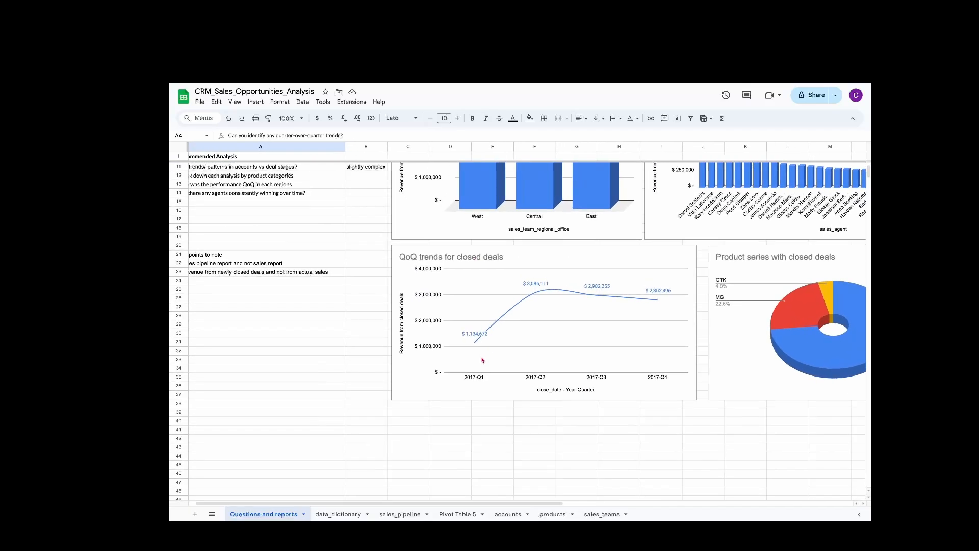
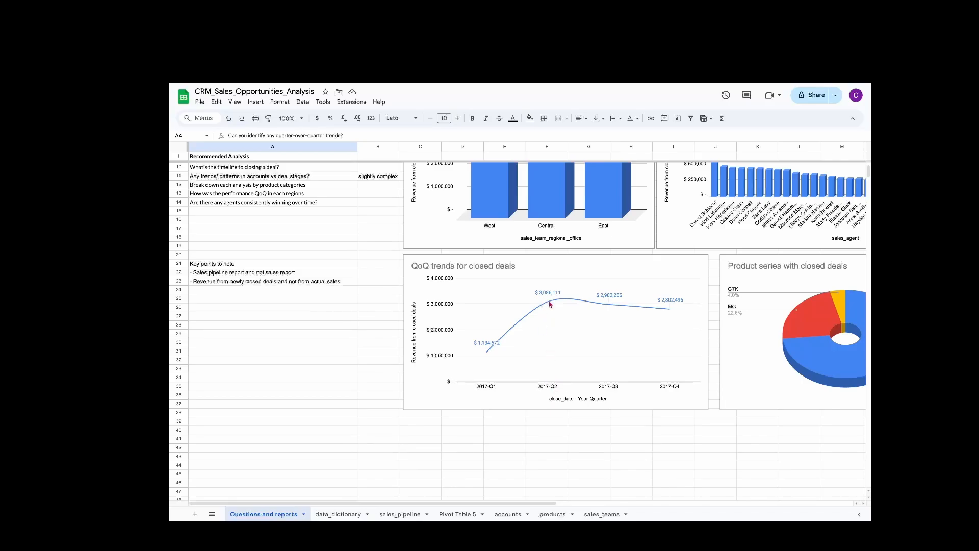
{"action": "scroll", "coordinate": [527, 243], "scroll_direction": "up", "scroll_amount": 3}
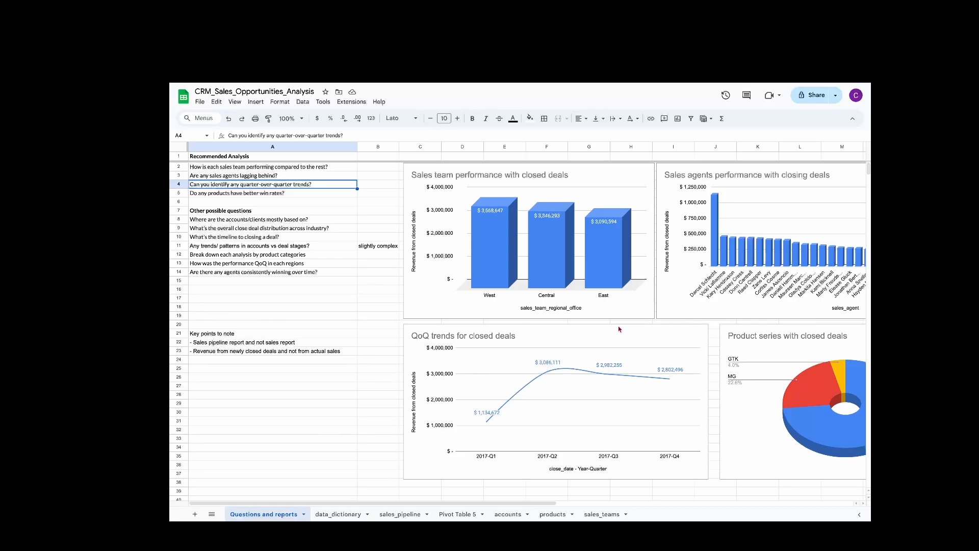
{"action": "left_click", "coordinate": [294, 195]}
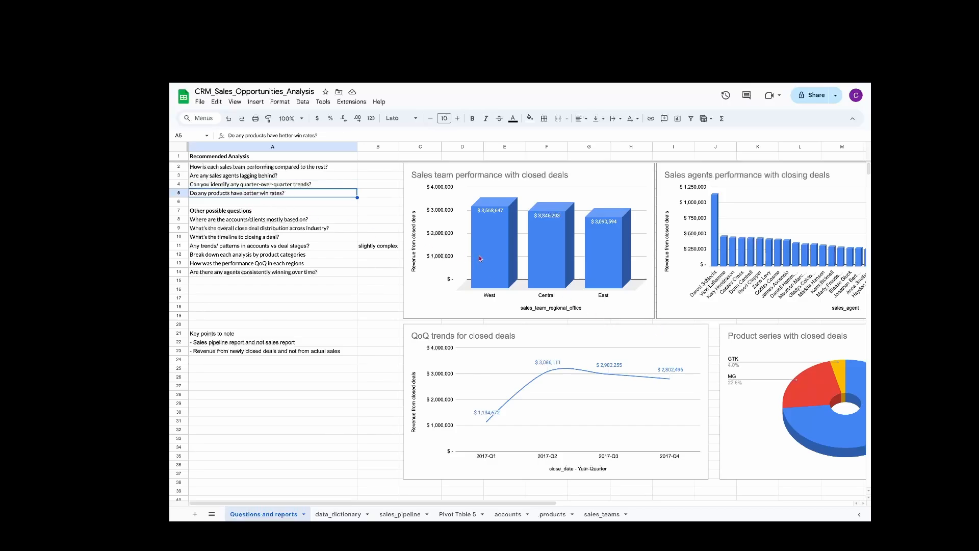
Examine the "Product series with closed deals" chart in the Questions and reports sheet, including the GTX share.
{"action": "scroll", "coordinate": [480, 256], "scroll_direction": "right", "scroll_amount": 3}
{"action": "left_click", "coordinate": [839, 427]}
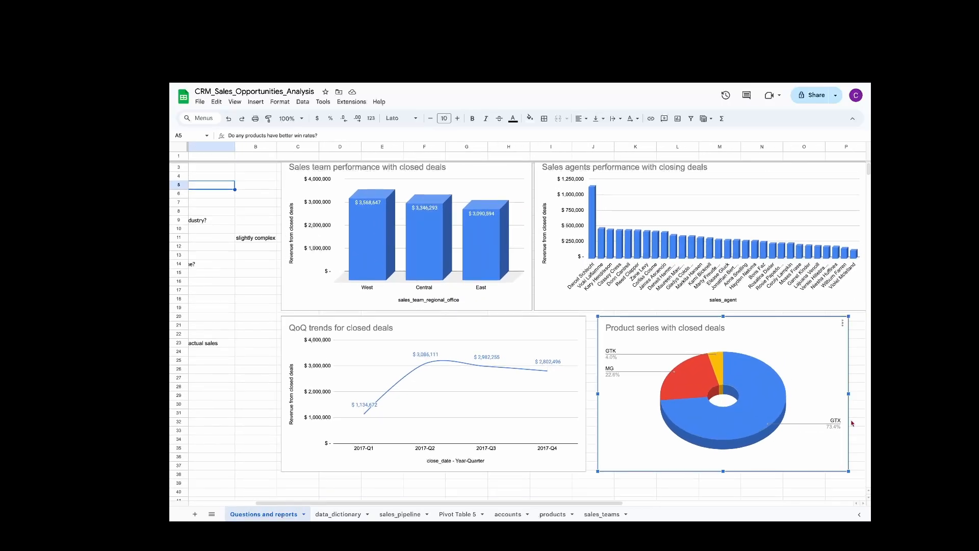
{"action": "mouse_move", "coordinate": [719, 411]}
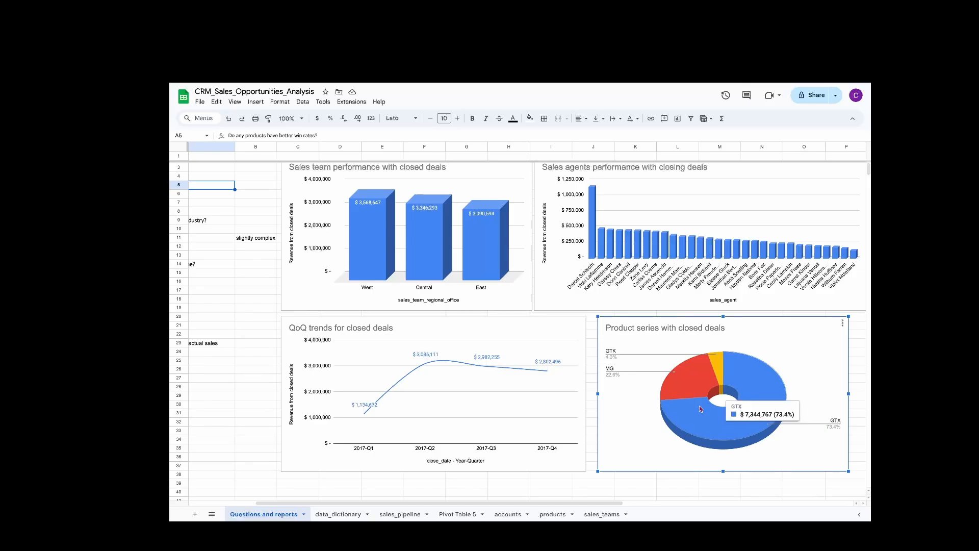
{"action": "scroll", "coordinate": [695, 382], "scroll_direction": "left", "scroll_amount": 3}
{"action": "scroll", "coordinate": [696, 383], "scroll_direction": "up", "scroll_amount": 1}
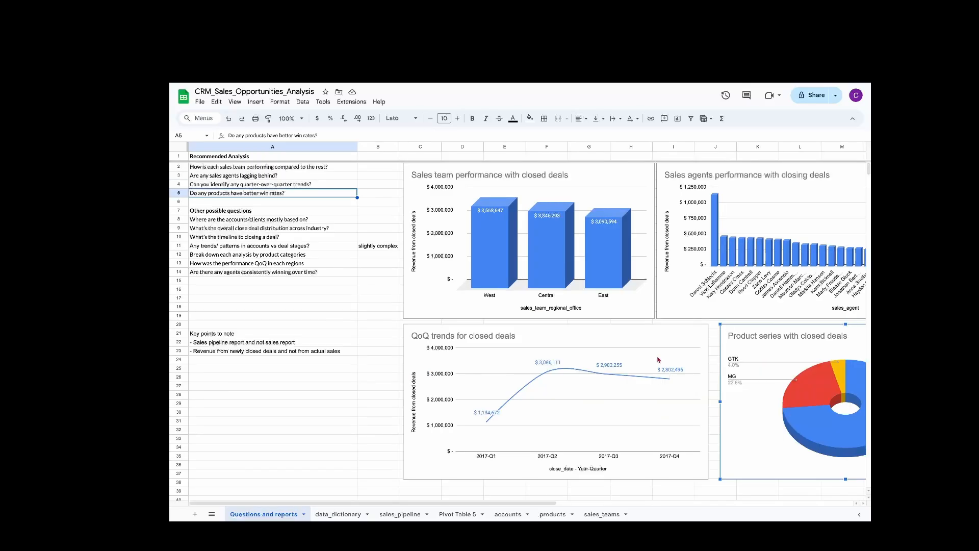
Check the data_dictionary sheet for the field that answers where the accounts/clients are mostly based.
{"action": "left_click", "coordinate": [214, 220]}
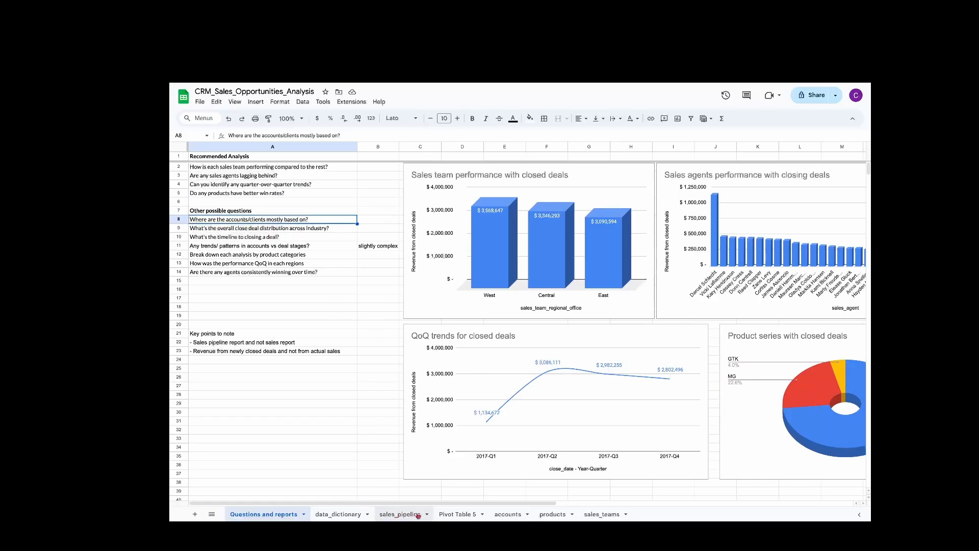
{"action": "left_click", "coordinate": [349, 513]}
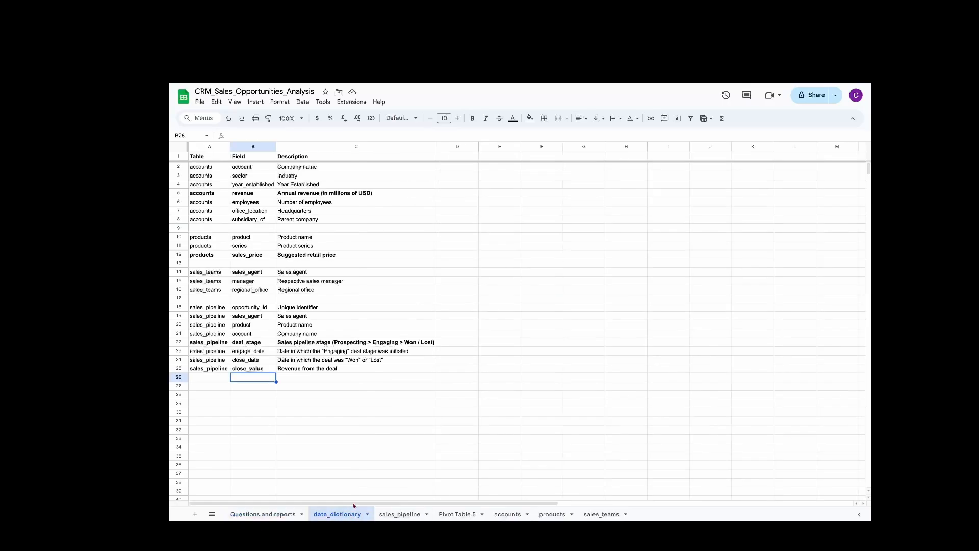
{"action": "left_click_drag", "start_coordinate": [211, 309], "coordinate": [306, 370]}
{"action": "left_click", "coordinate": [266, 335]}
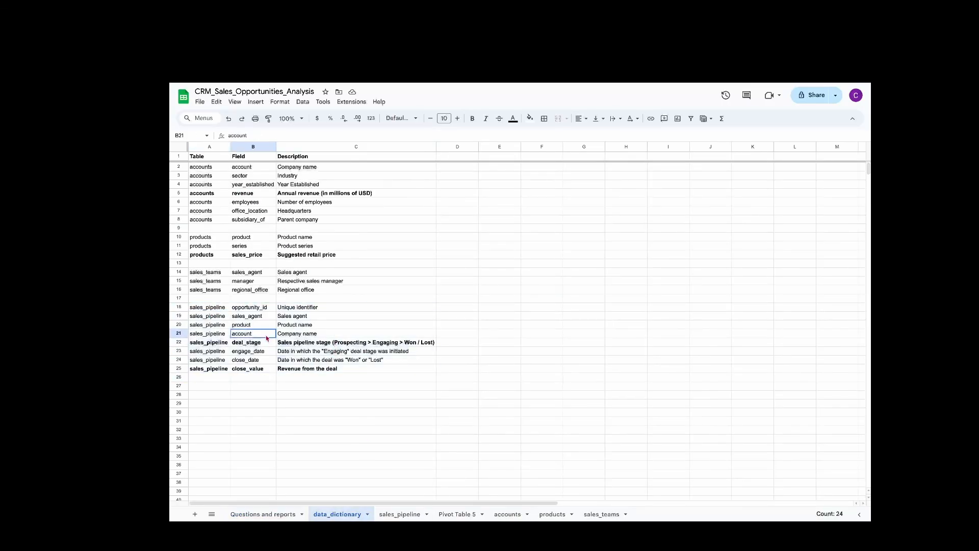
{"action": "left_click", "coordinate": [321, 336]}
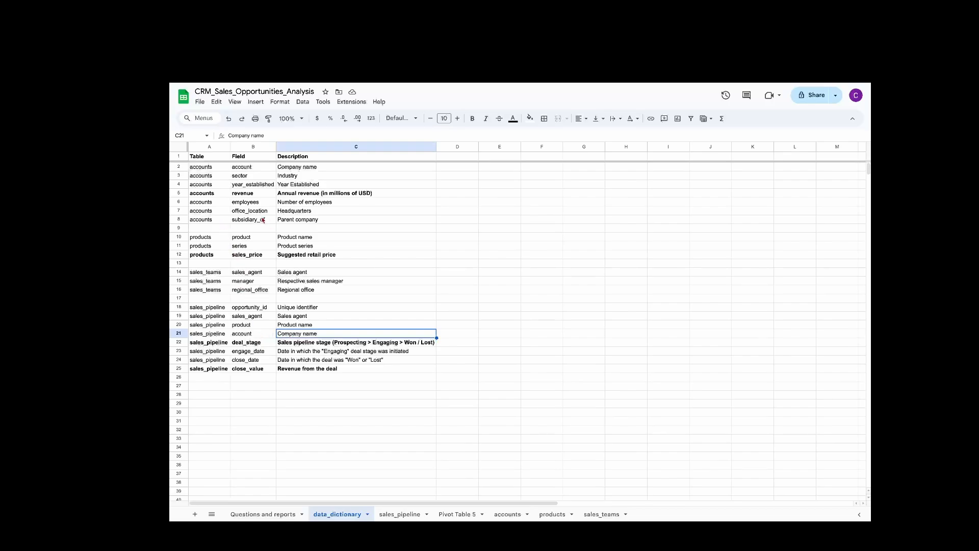
{"action": "left_click", "coordinate": [178, 210]}
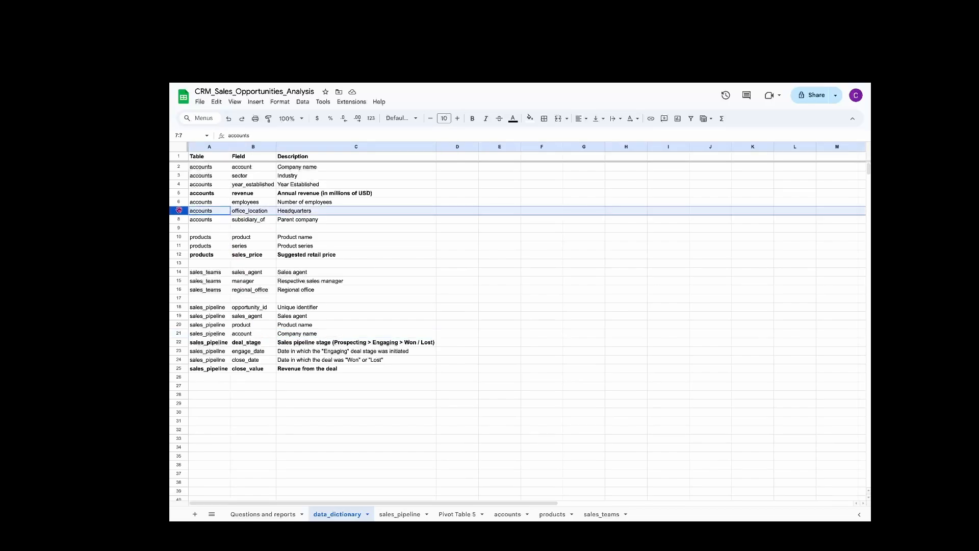
{"action": "left_click", "coordinate": [268, 382]}
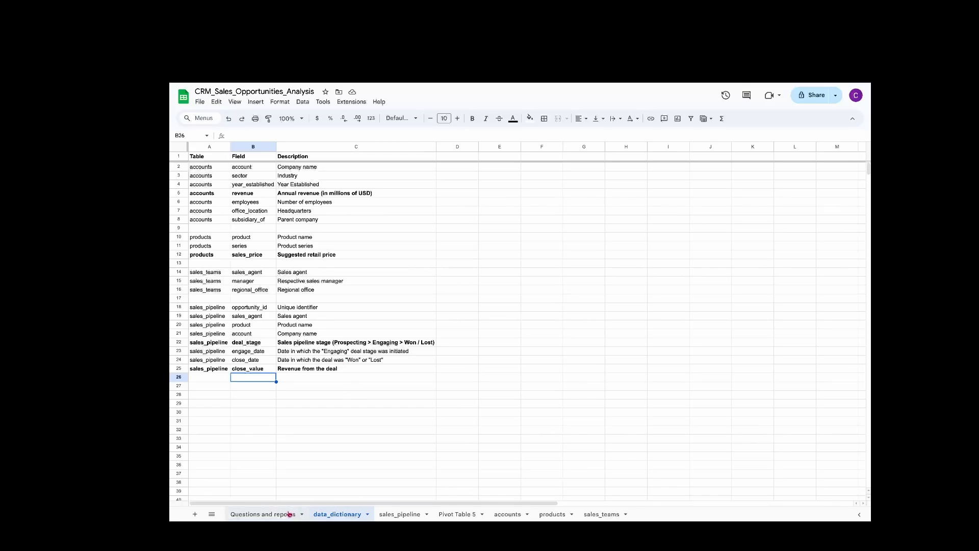
For the question on deal distribution across industry, select the sector and office_location rows of the accounts table in data_dictionary.
{"action": "left_click", "coordinate": [263, 514]}
{"action": "left_click", "coordinate": [251, 232]}
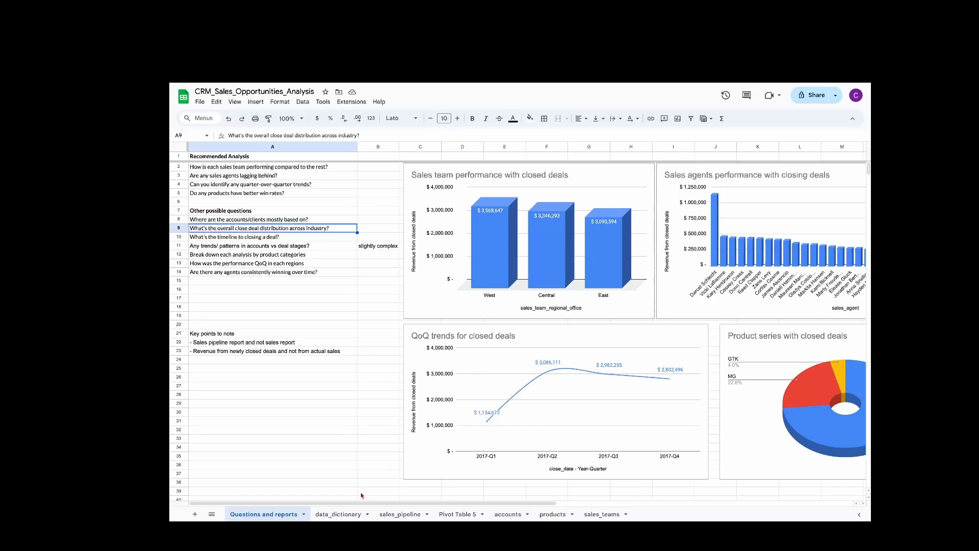
{"action": "left_click", "coordinate": [349, 515]}
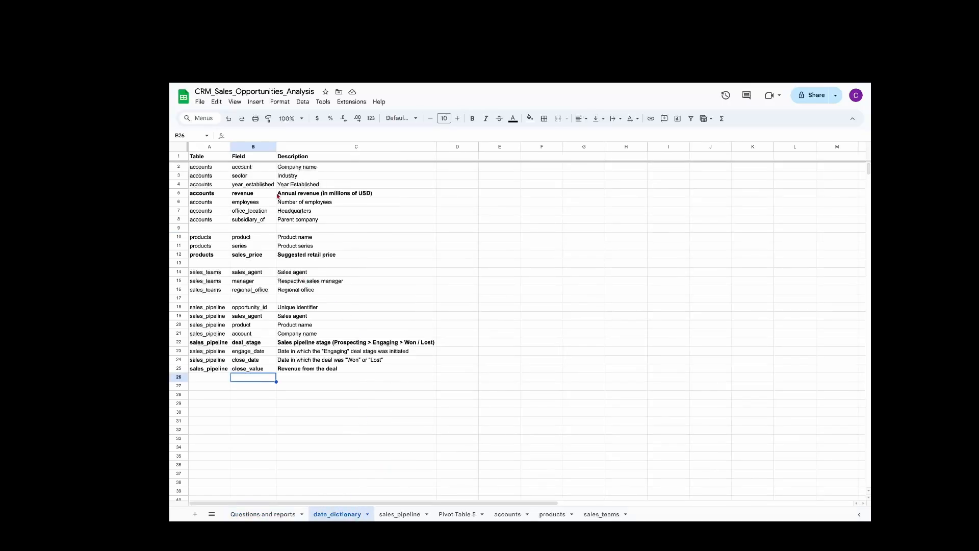
{"action": "left_click", "coordinate": [179, 176]}
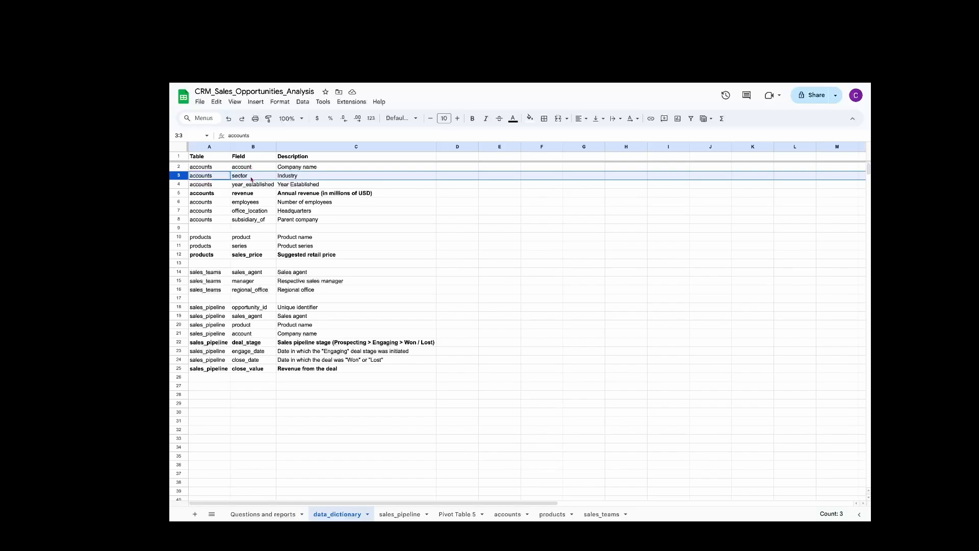
{"action": "left_click", "coordinate": [183, 212], "text": "shift"}
{"action": "left_click", "coordinate": [182, 175]}
{"action": "left_click", "coordinate": [184, 210], "text": "super"}
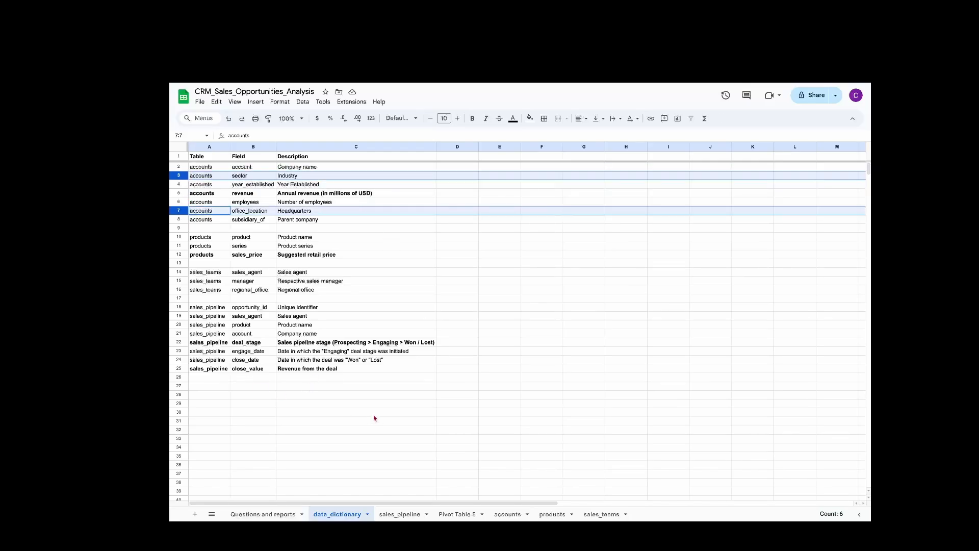
Remove the filter from the sales_pipeline sheet and insert two columns directly after product_series.
{"action": "left_click", "coordinate": [400, 513]}
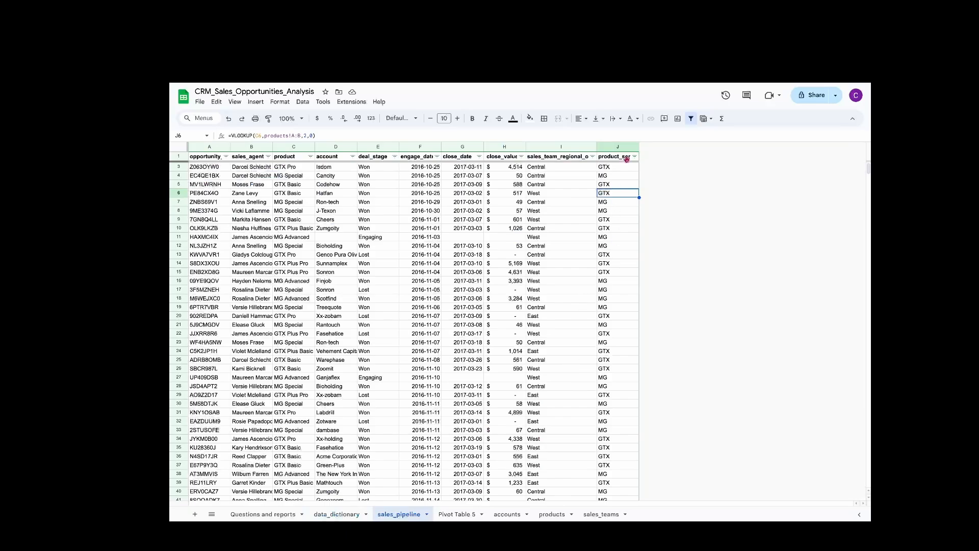
{"action": "left_click", "coordinate": [691, 119]}
{"action": "left_click_drag", "start_coordinate": [555, 149], "coordinate": [615, 147]}
{"action": "right_click", "coordinate": [615, 148]}
{"action": "left_click", "coordinate": [656, 231]}
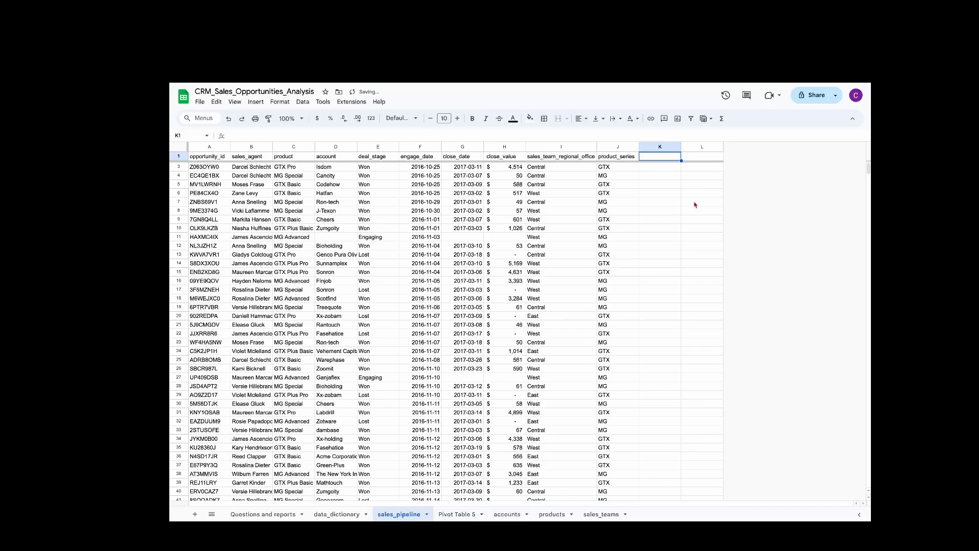
Enter the headers account_location in K1 and account_sector in L1.
{"action": "type", "text": "account_location"}
{"action": "key", "text": "Tab"}
{"action": "type", "text": "account_sector"}
{"action": "key", "text": "Return"}
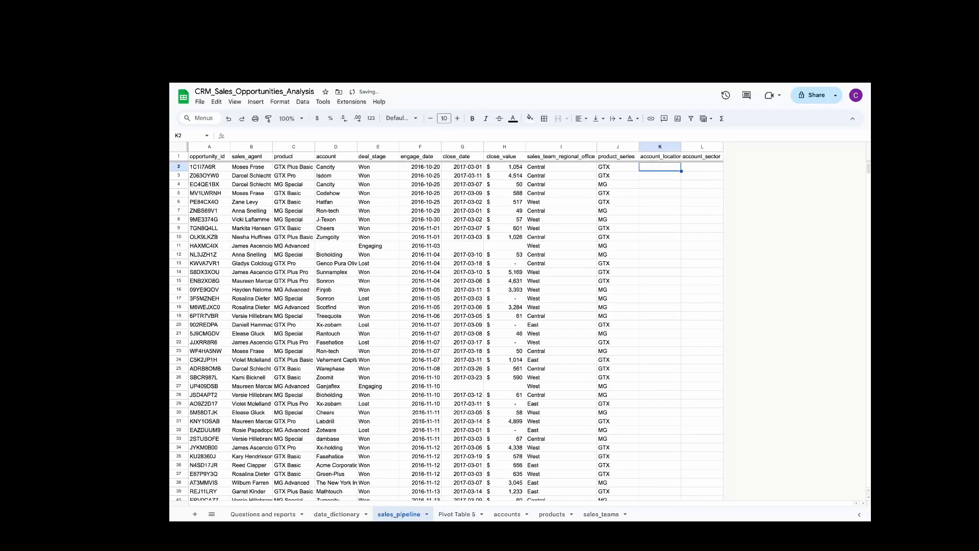
In K2, look up the account's location and sector with =VLOOKUP(D2,accounts!A:F,{6,2},0).
{"action": "type", "text": "=vlo"}
{"action": "key", "text": "Tab"}
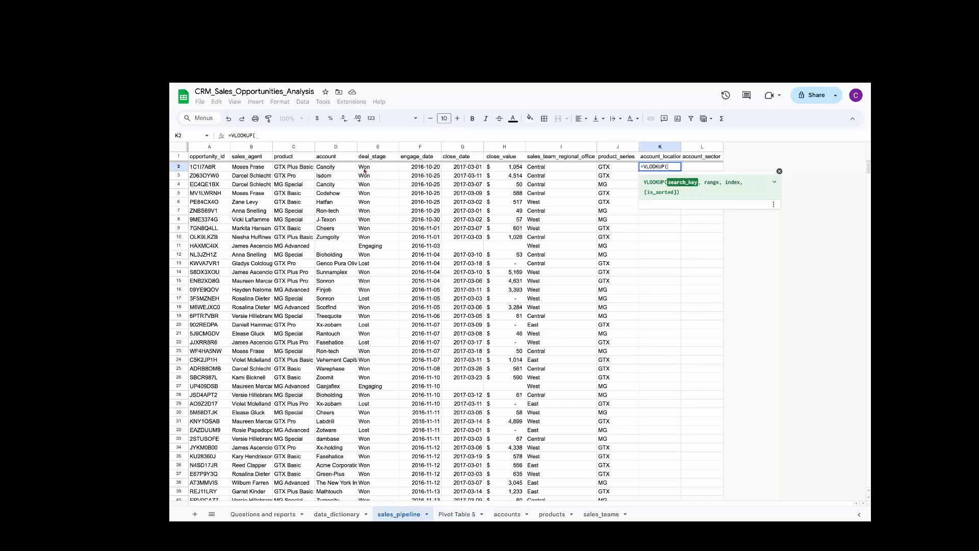
{"action": "left_click", "coordinate": [329, 169]}
{"action": "type", "text": ","}
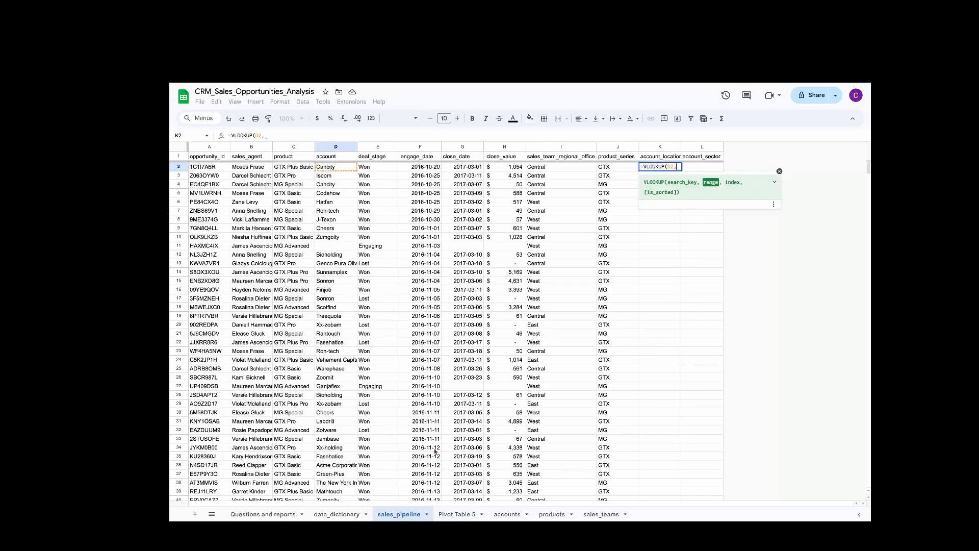
{"action": "left_click", "coordinate": [507, 513]}
{"action": "left_click_drag", "start_coordinate": [229, 146], "coordinate": [462, 146]}
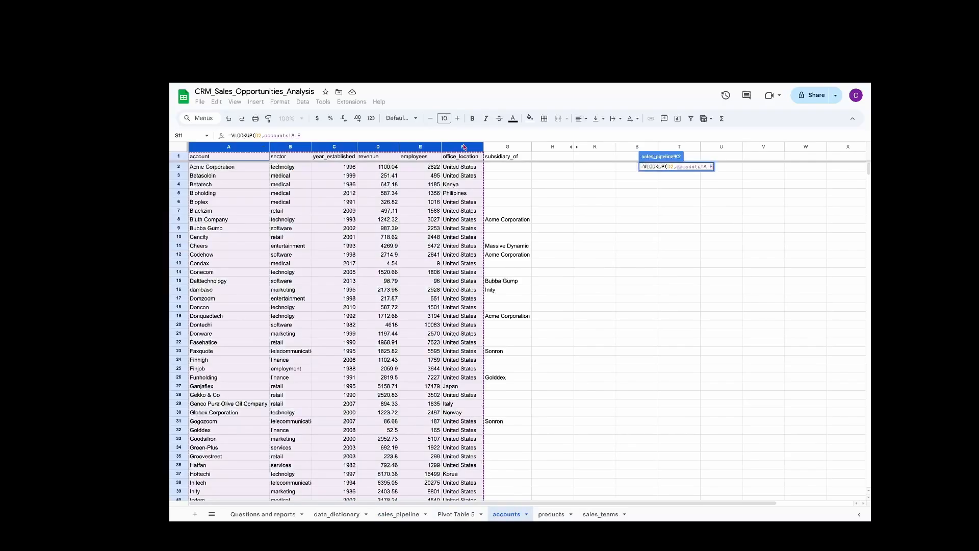
{"action": "type", "text": ",{"}
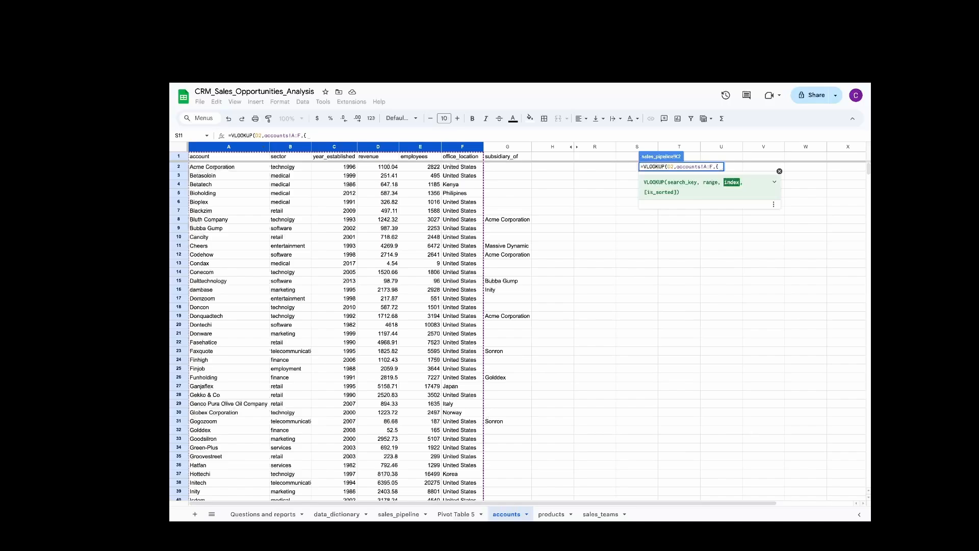
{"action": "type", "text": "6,2},0"}
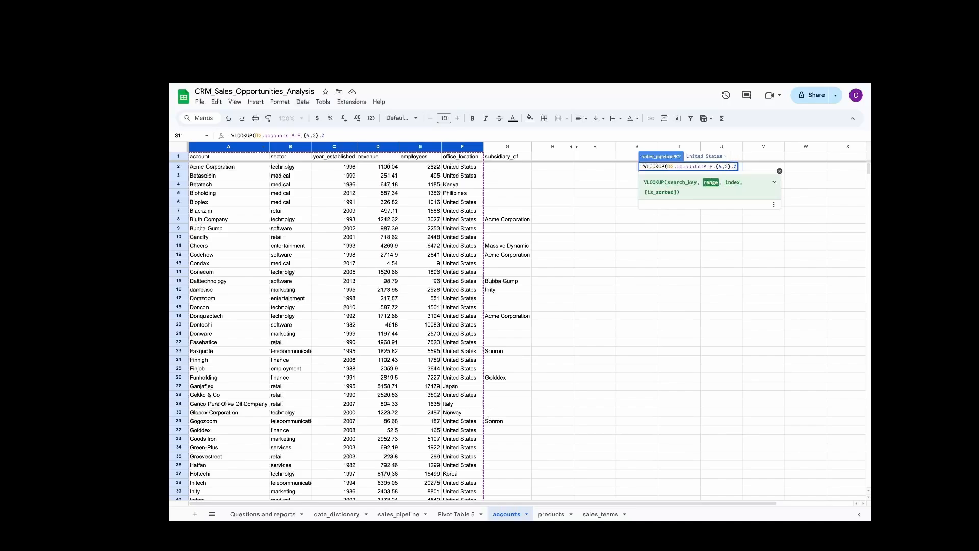
{"action": "key", "text": "Return"}
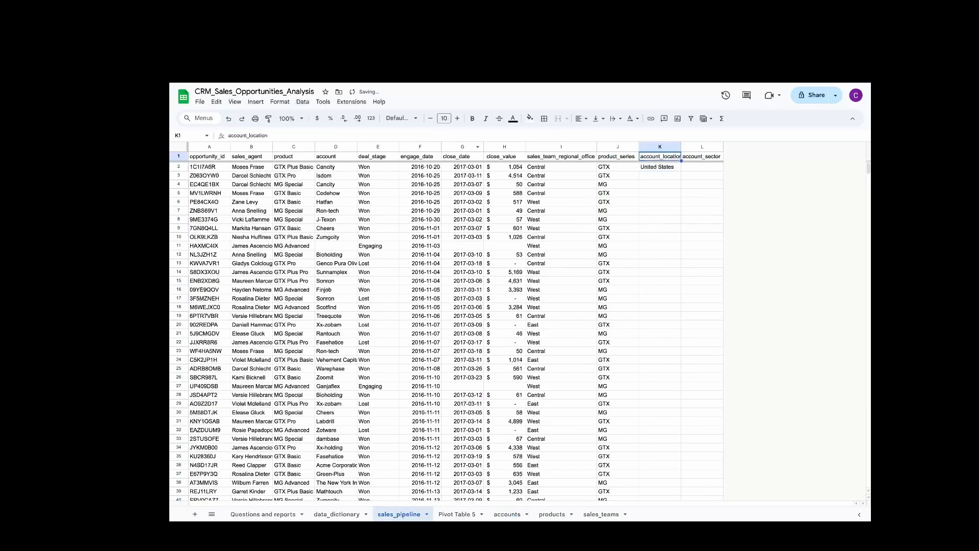
Wrap the lookup in K2 in ARRAYFORMULA so it fills both account_location and account_sector.
{"action": "key", "text": "F2"}
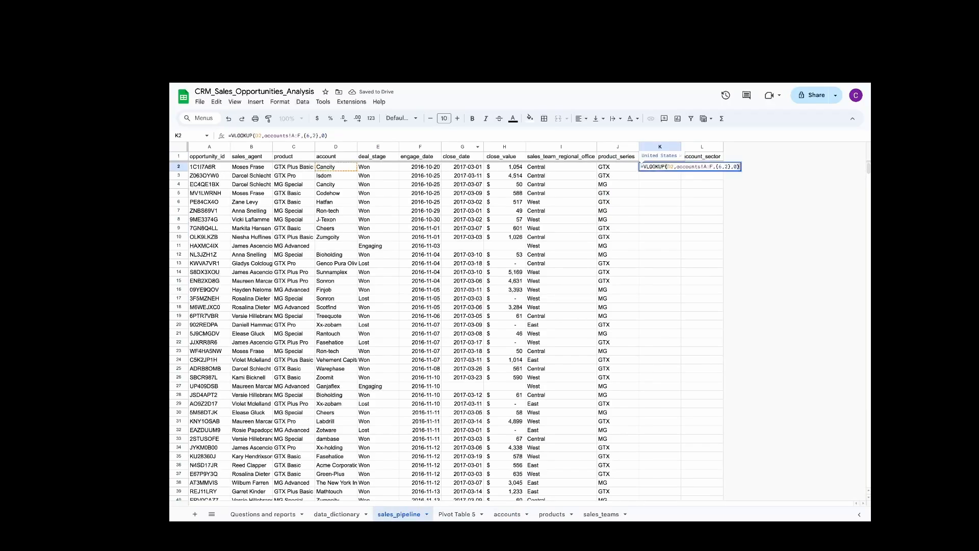
{"action": "type", "text": "("}
{"action": "key", "text": "Left"}
{"action": "type", "text": "arr"}
{"action": "key", "text": "Tab"}
{"action": "key", "text": "Return"}
{"action": "key", "text": "Up"}
{"action": "key", "text": "Right"}
{"action": "key", "text": "Left"}
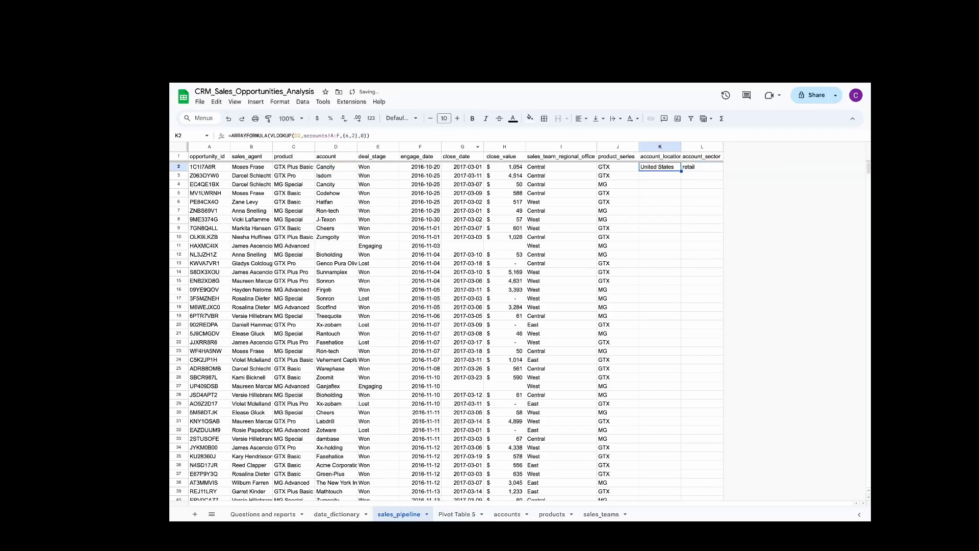
{"action": "left_click", "coordinate": [709, 172]}
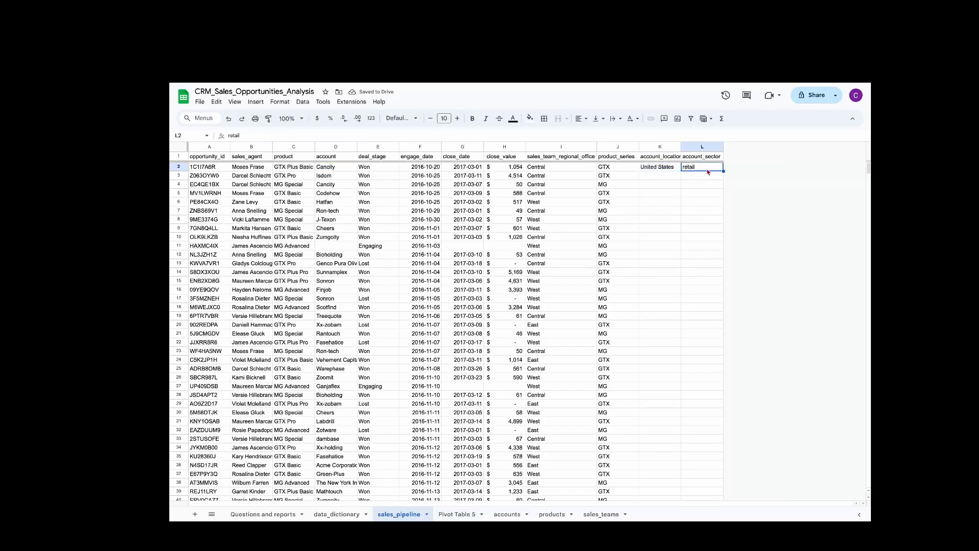
{"action": "key", "text": "Left"}
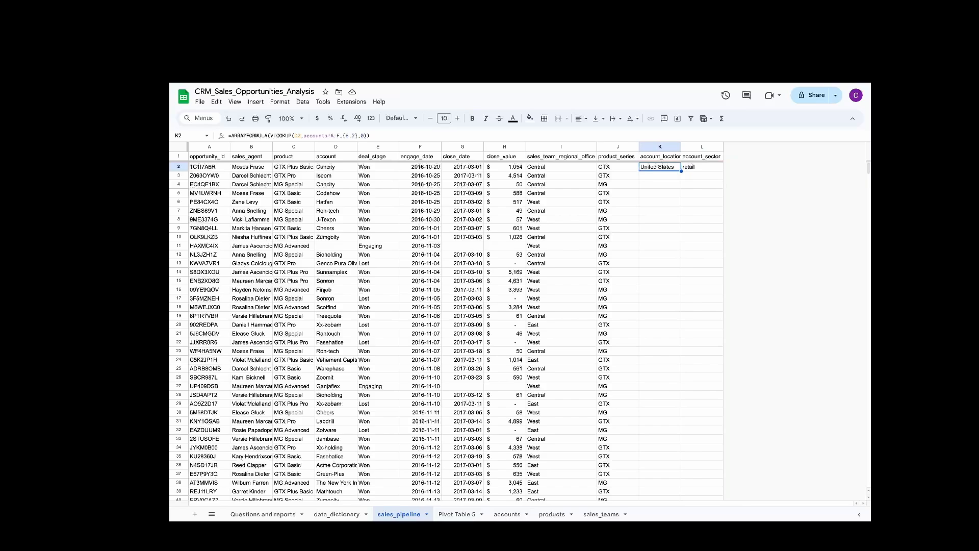
Check where the sales_agent data ends at the end of the sales_pipeline sheet, and return to K2.
{"action": "key", "text": "Left"}
{"action": "key", "text": "Left"}
{"action": "key", "text": "Left"}
{"action": "key", "text": "Left"}
{"action": "key", "text": "Left"}
{"action": "key", "text": "Left"}
{"action": "key", "text": "Left"}
{"action": "key", "text": "Left"}
{"action": "key", "text": "Left"}
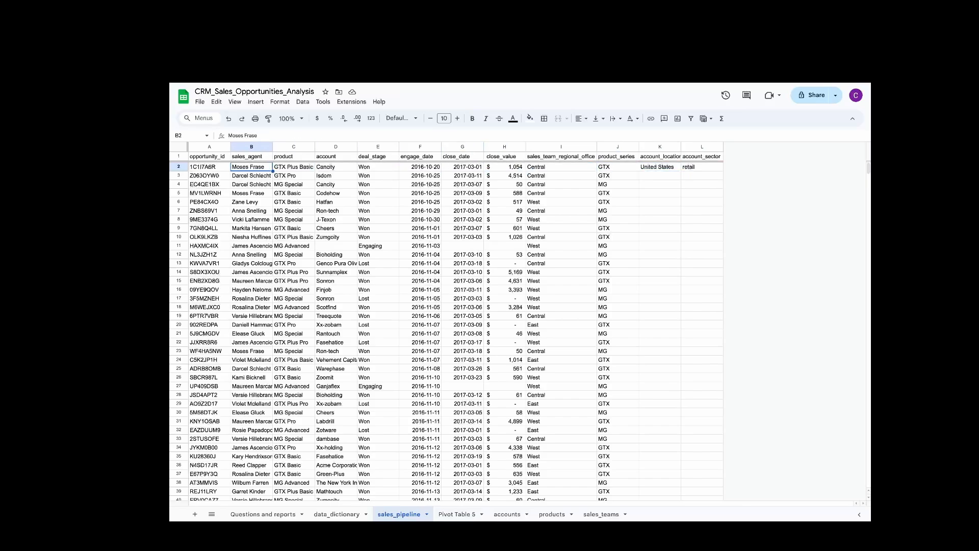
{"action": "key", "text": "ctrl+Down"}
{"action": "key", "text": "Down"}
{"action": "key", "text": "Down"}
{"action": "key", "text": "Up"}
{"action": "key", "text": "Up"}
{"action": "key", "text": "ctrl+Up"}
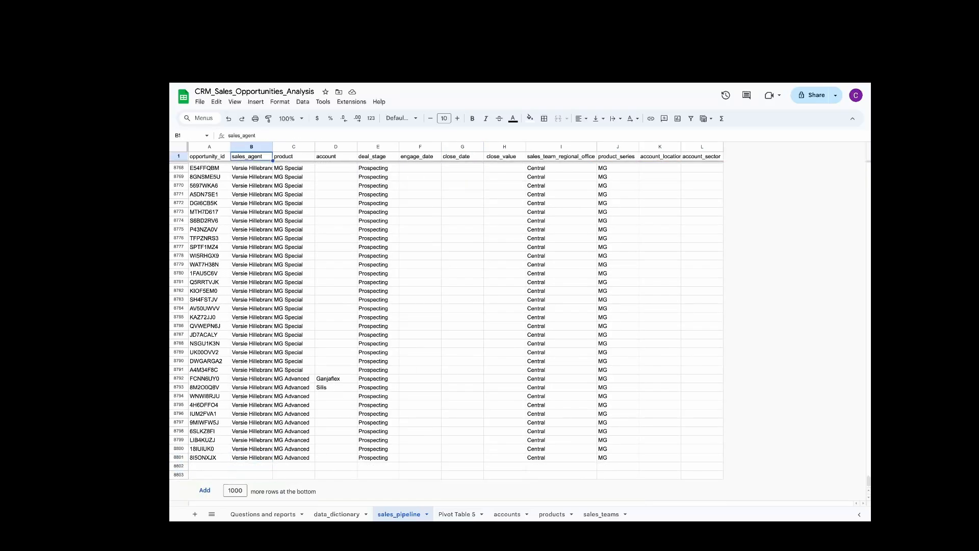
{"action": "key", "text": "Down"}
{"action": "key", "text": "ctrl+Right"}
{"action": "key", "text": "Left"}
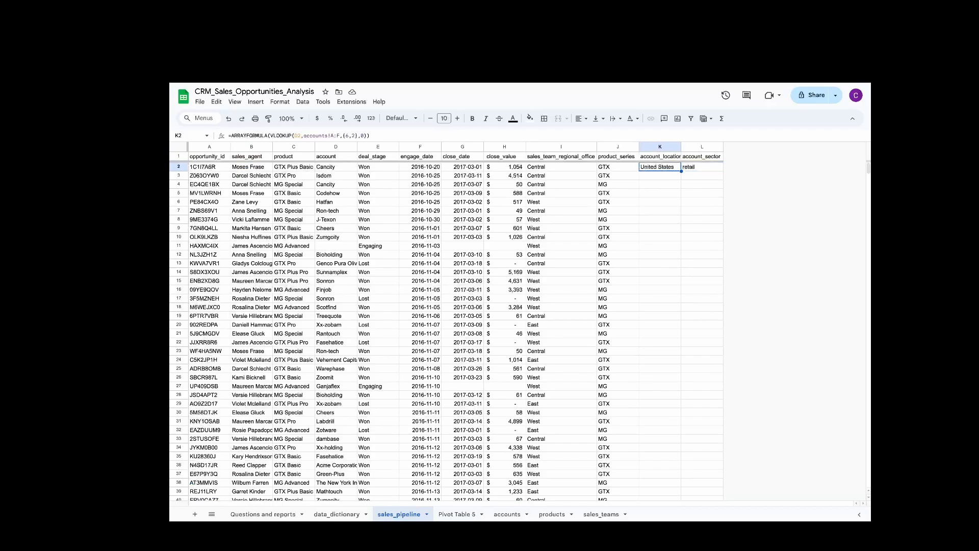
{"action": "key", "text": "F2"}
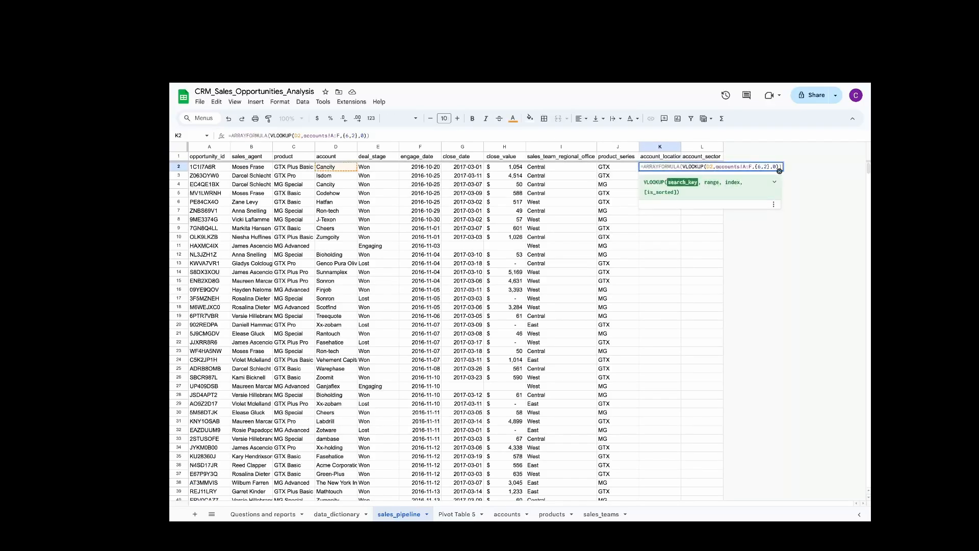
{"action": "type", "text": ":D"}
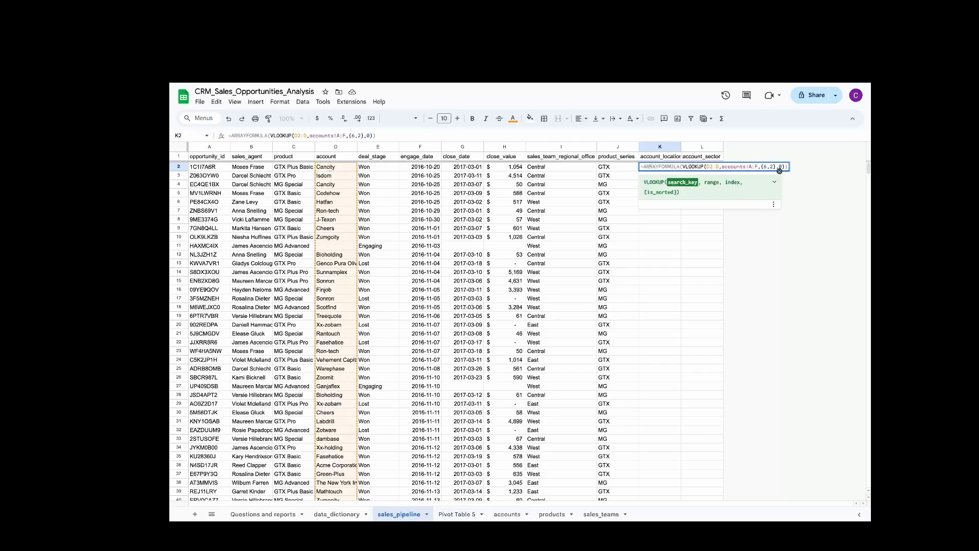
{"action": "key", "text": "Return"}
{"action": "key", "text": "Up"}
Find the row number of the last record using the product column, and return to the lookup formula in K2.
{"action": "key", "text": "ctrl+Left"}
{"action": "key", "text": "Right"}
{"action": "key", "text": "Right"}
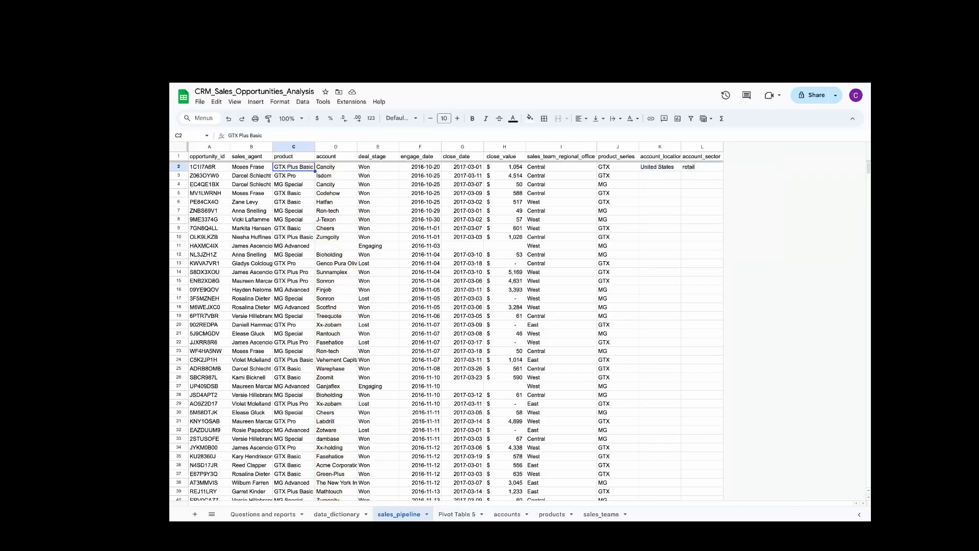
{"action": "key", "text": "ctrl+Down"}
{"action": "key", "text": "Down"}
{"action": "key", "text": "Down"}
{"action": "key", "text": "Up"}
{"action": "key", "text": "Up"}
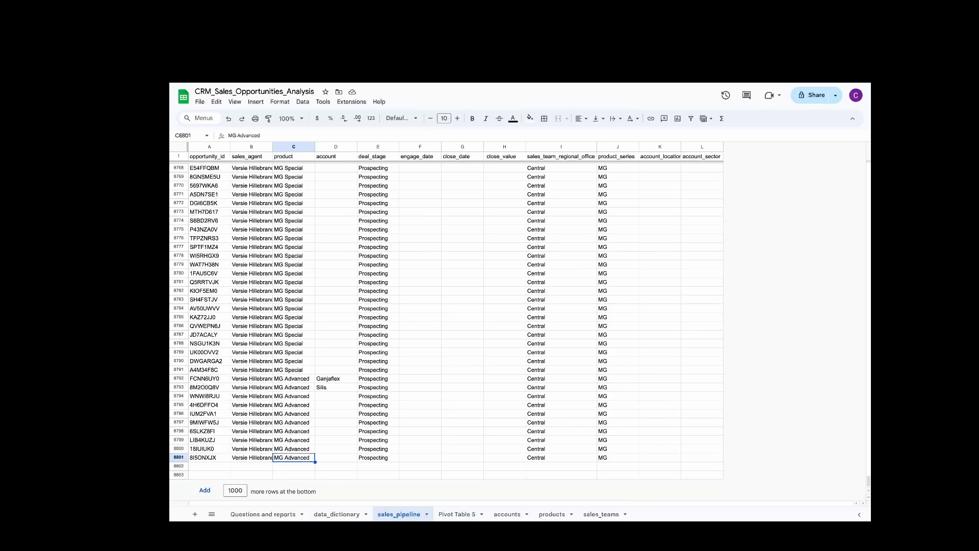
{"action": "key", "text": "Right"}
{"action": "key", "text": "Left"}
{"action": "key", "text": "ctrl+Up"}
{"action": "key", "text": "ctrl+Right"}
{"action": "key", "text": "Left"}
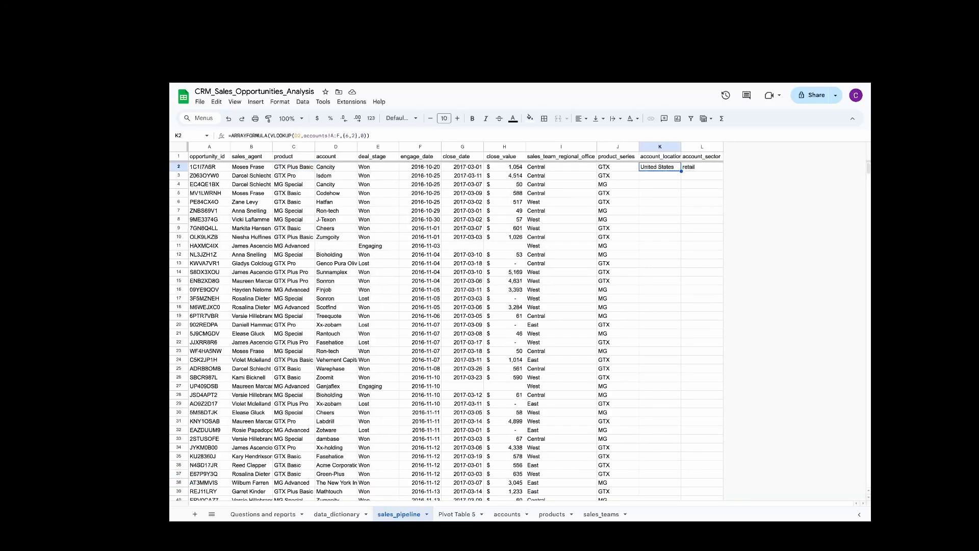
Extend the lookup key in K2 to D2:D8801 so account_location and account_sector fill for every record.
{"action": "key", "text": "Return"}
{"action": "key", "text": "Left"}
{"action": "key", "text": "Left"}
{"action": "key", "text": "Left"}
{"action": "key", "text": "Left"}
{"action": "key", "text": "Left"}
{"action": "key", "text": "Left"}
{"action": "key", "text": "Left"}
{"action": "key", "text": "Left"}
{"action": "key", "text": "Left"}
{"action": "key", "text": "Left"}
{"action": "key", "text": "Left"}
{"action": "key", "text": "Left"}
{"action": "key", "text": "Left"}
{"action": "key", "text": "Left"}
{"action": "key", "text": "Left"}
{"action": "key", "text": "Left"}
{"action": "key", "text": "Left"}
{"action": "key", "text": "Left"}
{"action": "key", "text": "Left"}
{"action": "key", "text": "Left"}
{"action": "key", "text": "Left"}
{"action": "key", "text": "Left"}
{"action": "key", "text": "Left"}
{"action": "type", "text": ":D8801"}
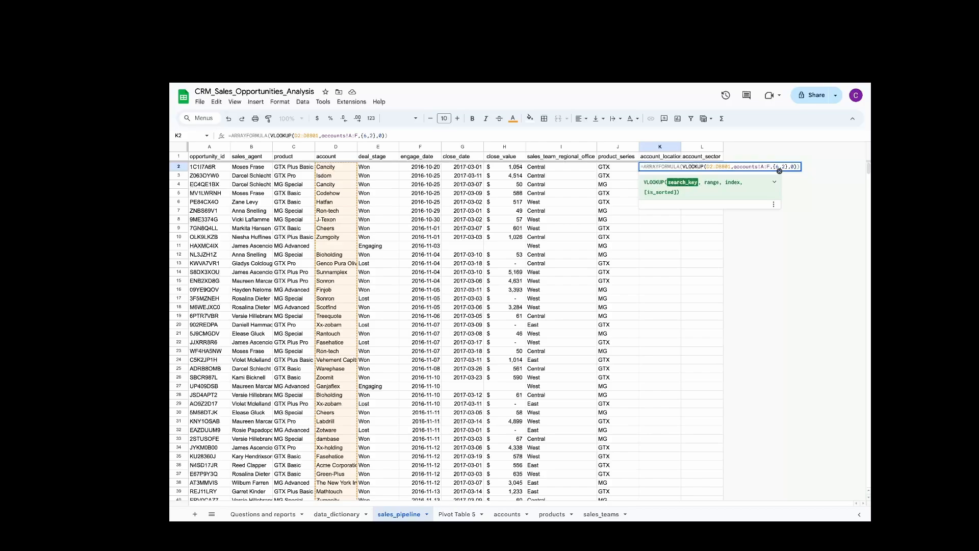
{"action": "key", "text": "Return"}
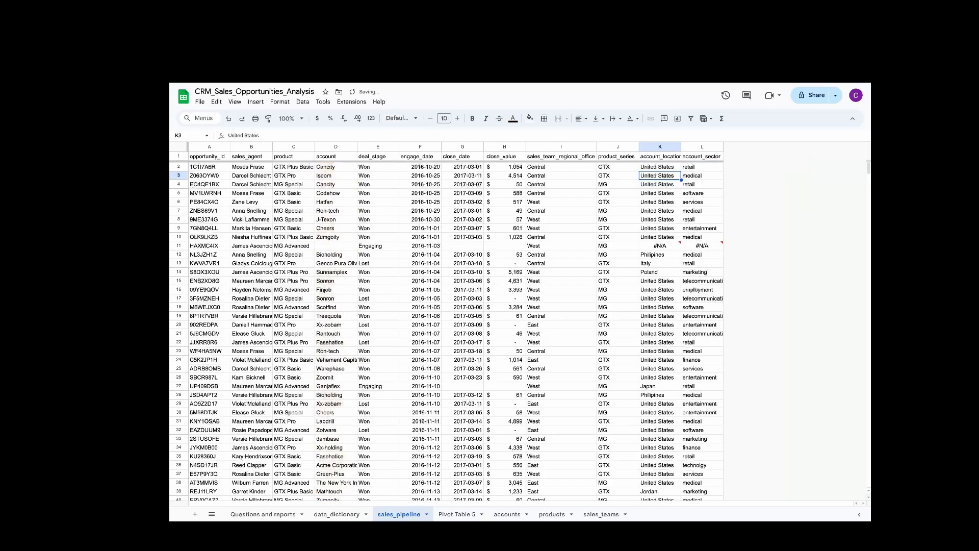
Check that the account_location and account_sector lookups reach the last record of the sales_pipeline sheet, and return to the header row.
{"action": "key", "text": "Up"}
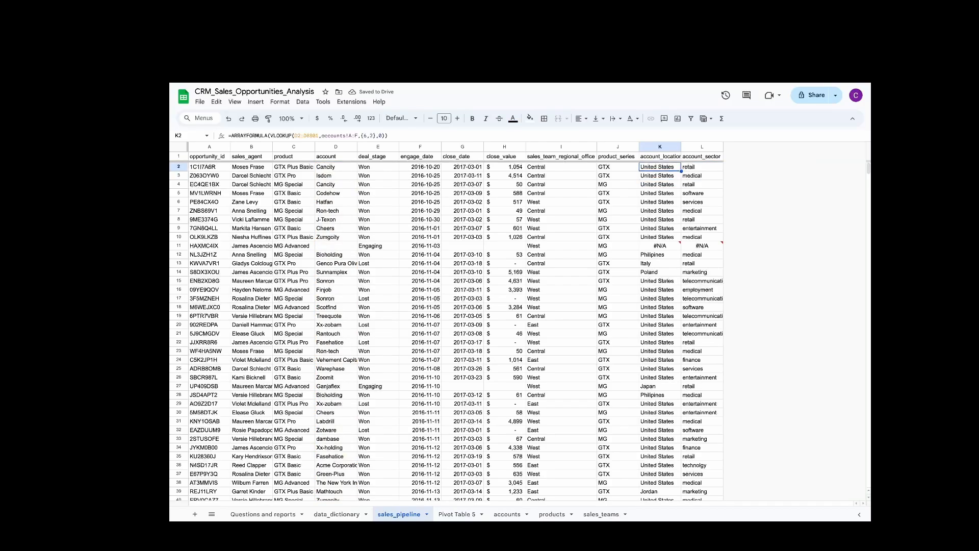
{"action": "key", "text": "Down"}
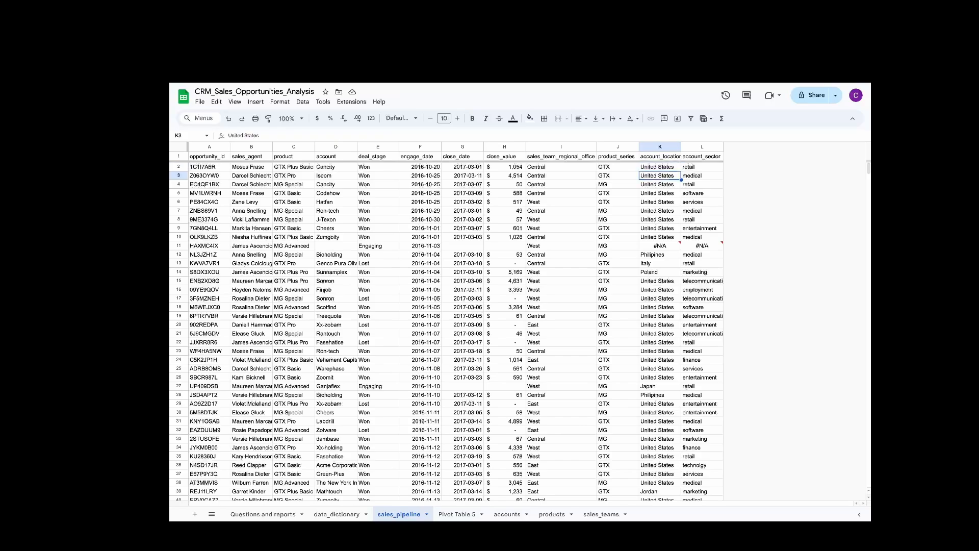
{"action": "key", "text": "Up"}
{"action": "key", "text": "Left"}
{"action": "key", "text": "ctrl+Down"}
{"action": "scroll", "coordinate": [446, 316], "scroll_direction": "down", "scroll_amount": 2}
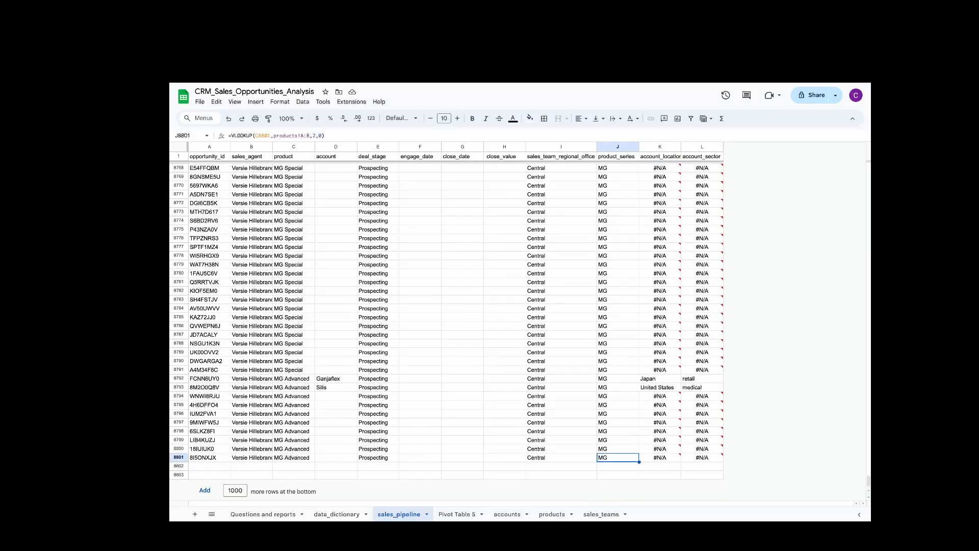
{"action": "key", "text": "ctrl+Up"}
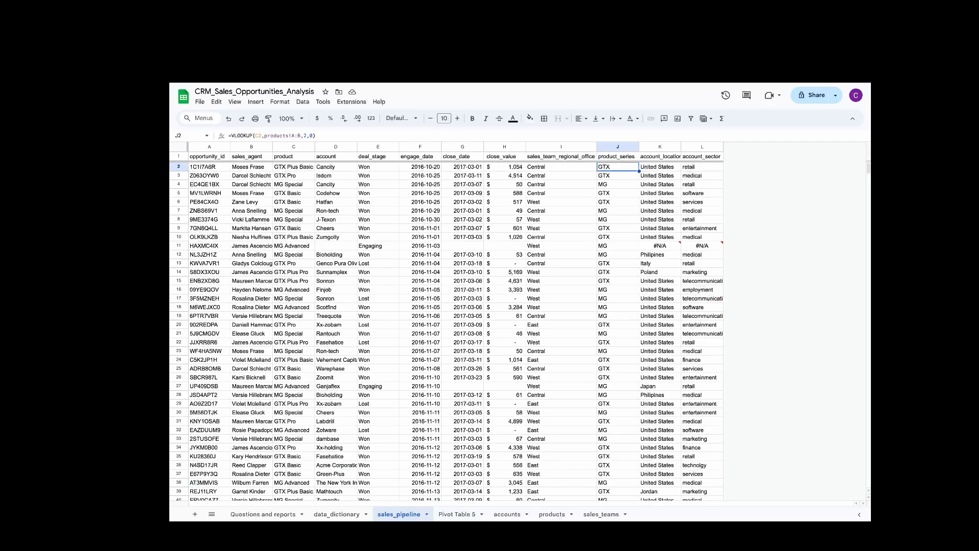
{"action": "key", "text": "Right"}
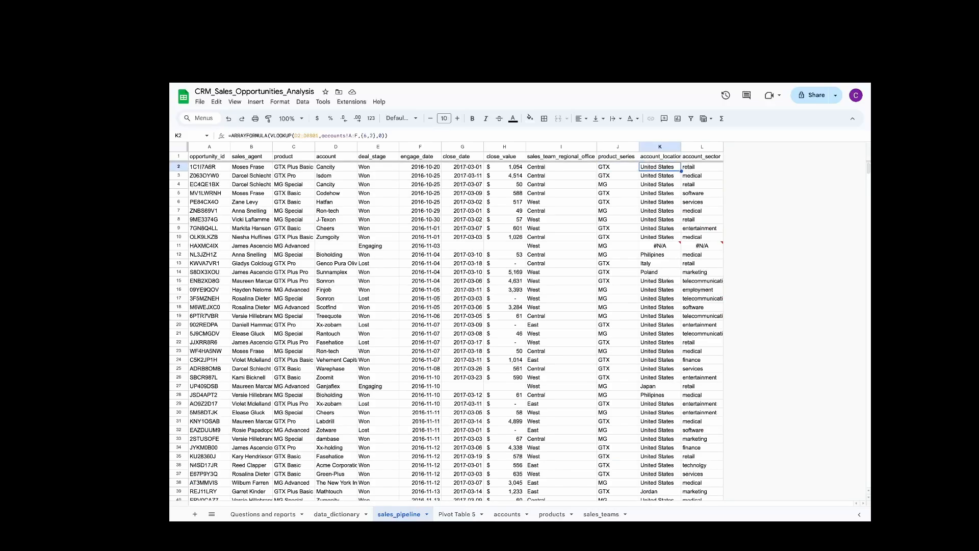
{"action": "key", "text": "Up"}
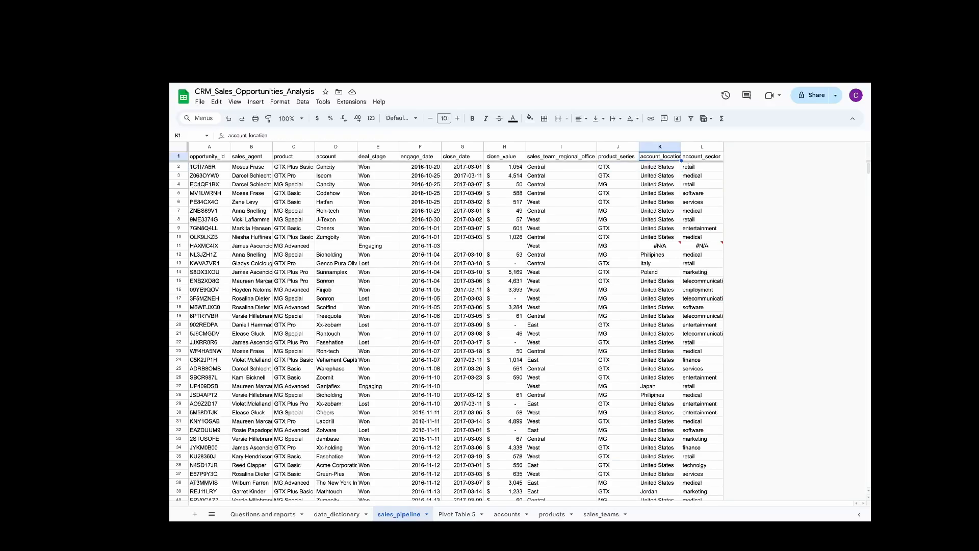
{"action": "scroll", "coordinate": [715, 191], "scroll_direction": "down", "scroll_amount": 5}
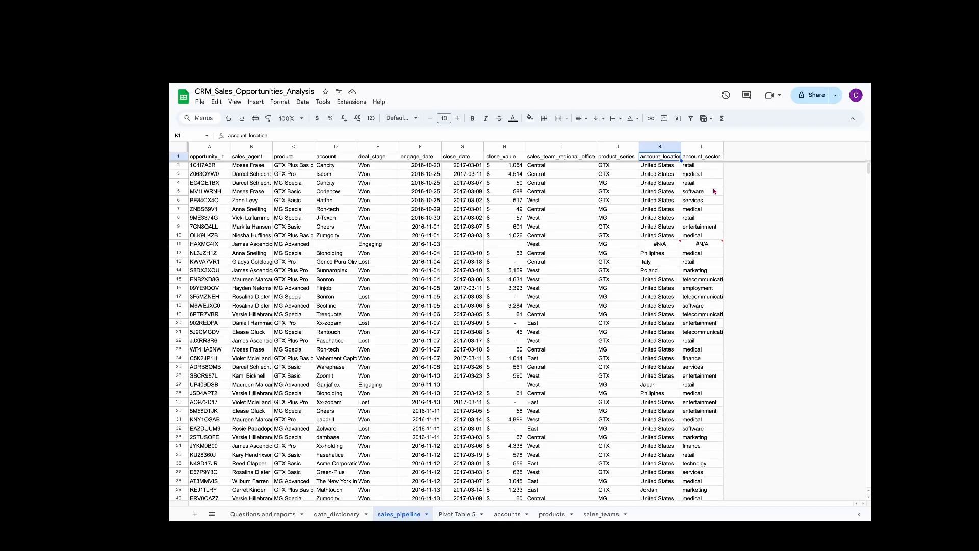
{"action": "scroll", "coordinate": [715, 192], "scroll_direction": "up", "scroll_amount": 5}
Add a filter to the sales_pipeline data and show only the rows with #N/A in account_location.
{"action": "left_click", "coordinate": [663, 248]}
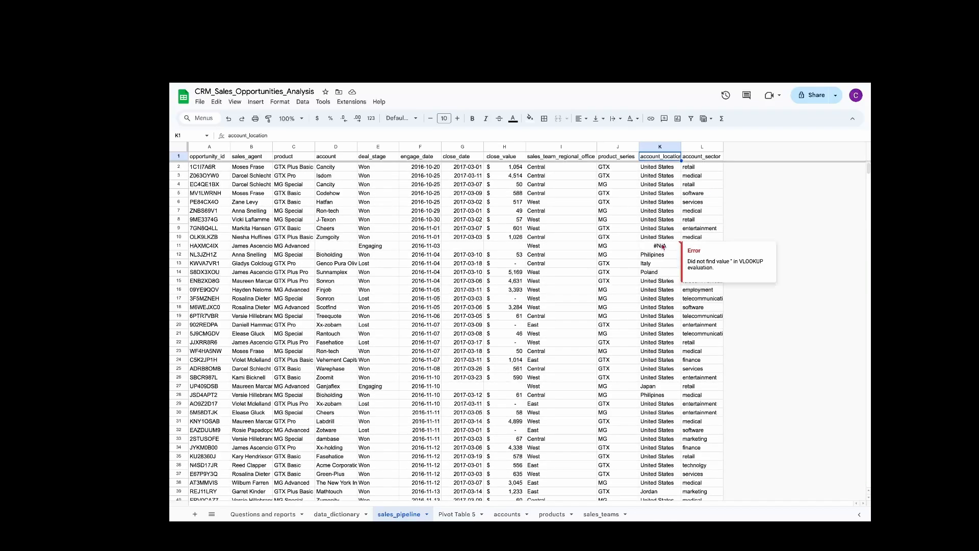
{"action": "left_click", "coordinate": [691, 119]}
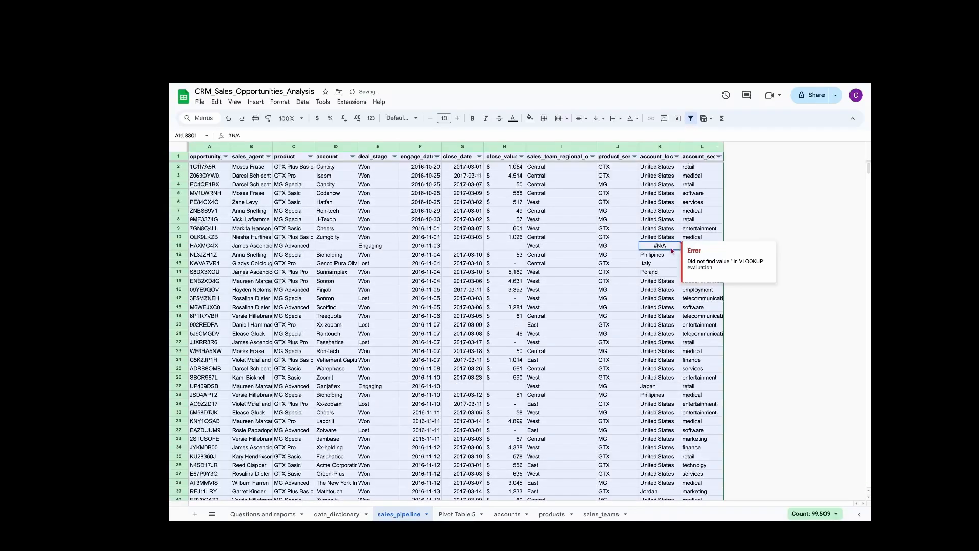
{"action": "left_click", "coordinate": [677, 156]}
{"action": "left_click", "coordinate": [593, 259]}
{"action": "scroll", "coordinate": [623, 327], "scroll_direction": "down", "scroll_amount": 3}
{"action": "left_click", "coordinate": [623, 338]}
{"action": "left_click", "coordinate": [659, 364]}
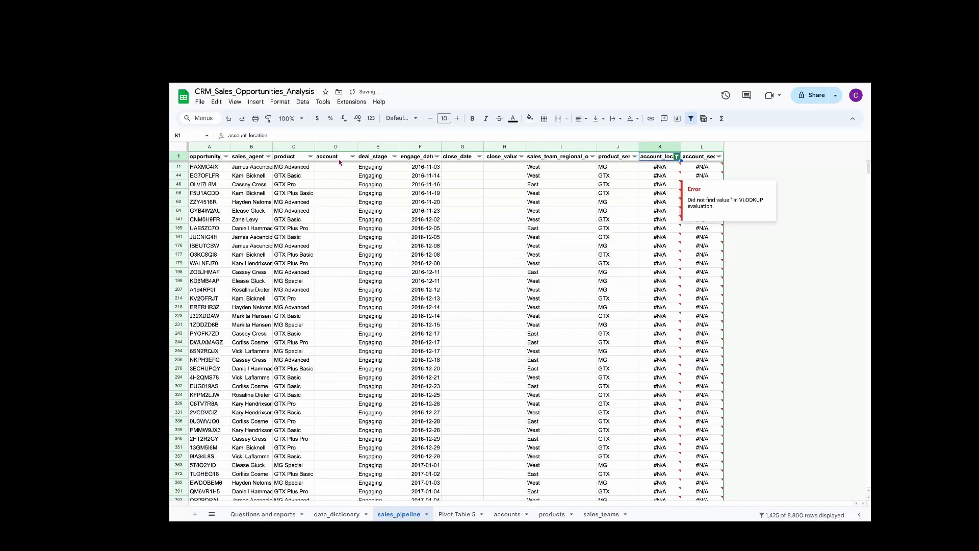
Check which account values the #N/A rows contain, remove the filter and return to K2.
{"action": "left_click", "coordinate": [354, 157]}
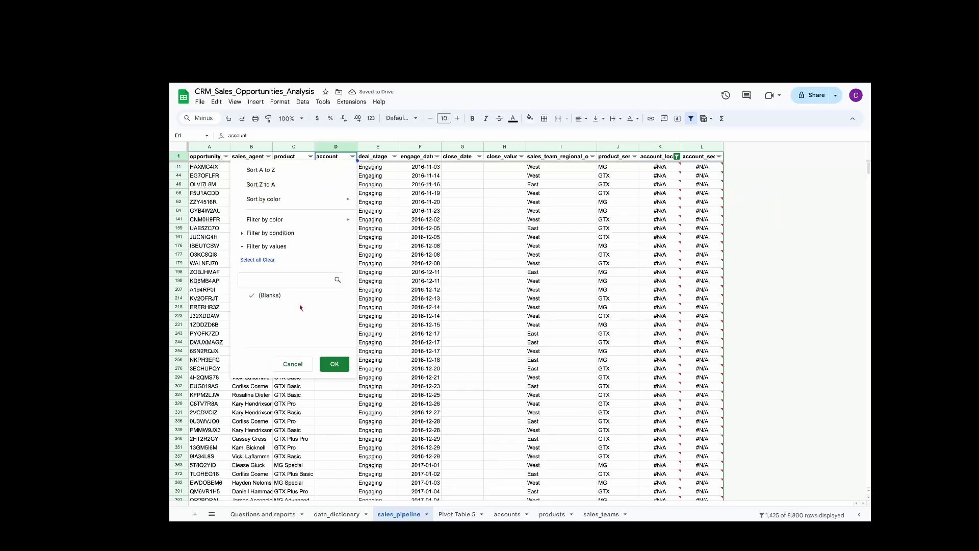
{"action": "left_click", "coordinate": [380, 255]}
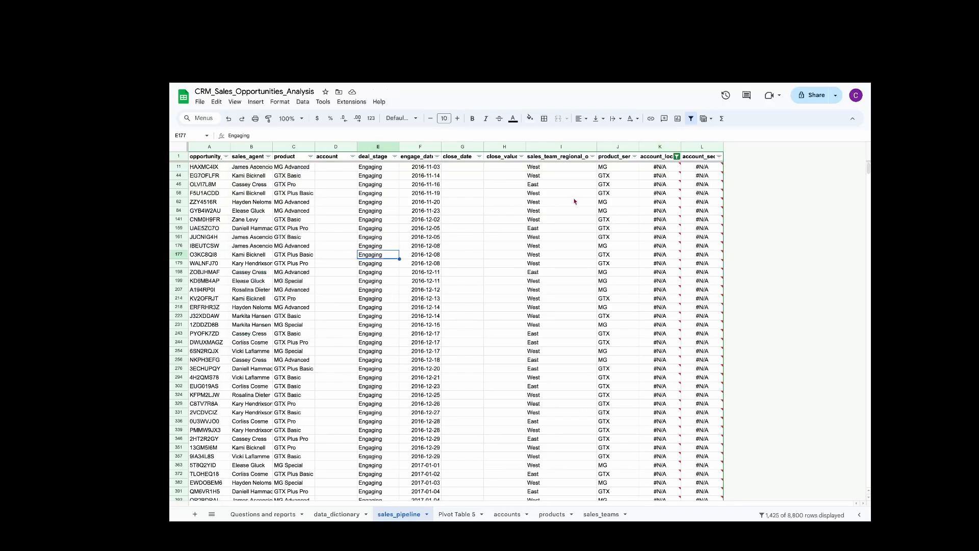
{"action": "left_click", "coordinate": [691, 121]}
{"action": "left_click", "coordinate": [664, 229]}
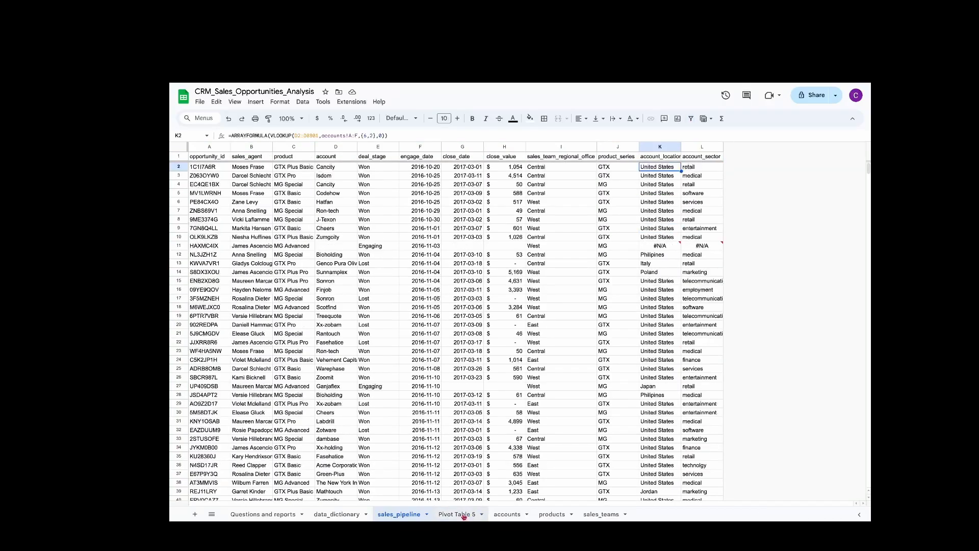
Duplicate the product_series pivot table on the Pivot Table 5 sheet at A77.
{"action": "left_click", "coordinate": [464, 516]}
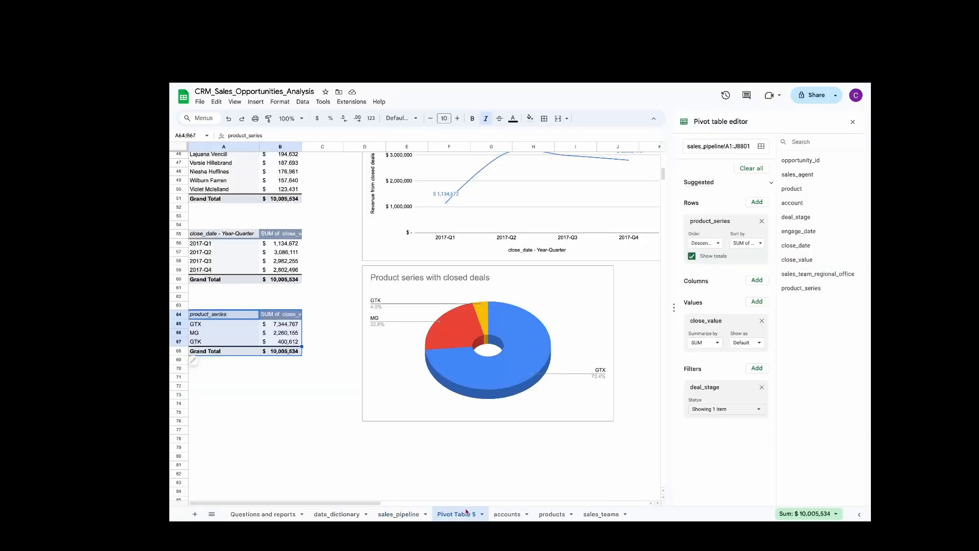
{"action": "left_click", "coordinate": [223, 329]}
{"action": "left_click_drag", "start_coordinate": [223, 314], "coordinate": [280, 334]}
{"action": "key", "text": "ctrl+c"}
{"action": "left_click", "coordinate": [208, 431]}
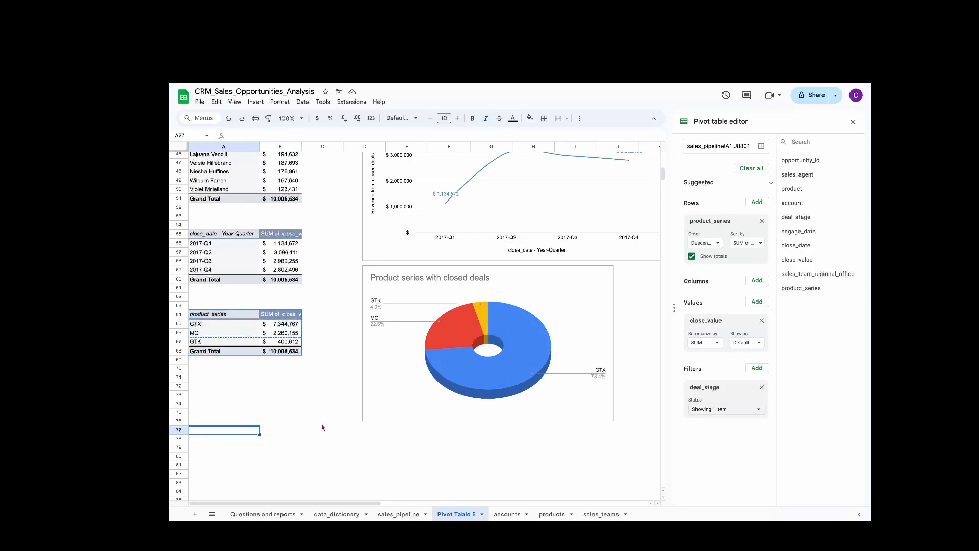
{"action": "key", "text": "ctrl+v"}
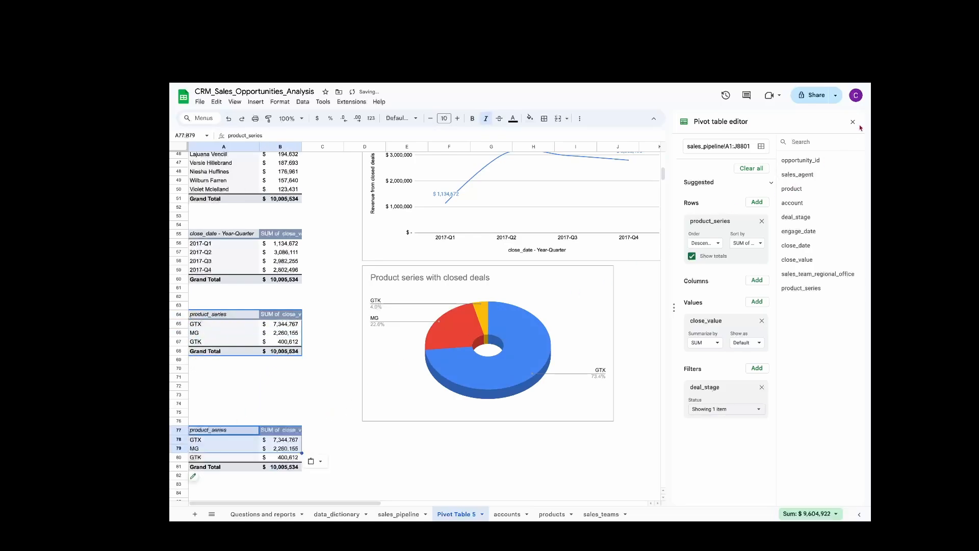
Extend the source range of the pivot table at A77 to sales_pipeline!A1:L8801.
{"action": "left_click", "coordinate": [853, 121]}
{"action": "scroll", "coordinate": [270, 298], "scroll_direction": "down", "scroll_amount": 3}
{"action": "left_click", "coordinate": [226, 343]}
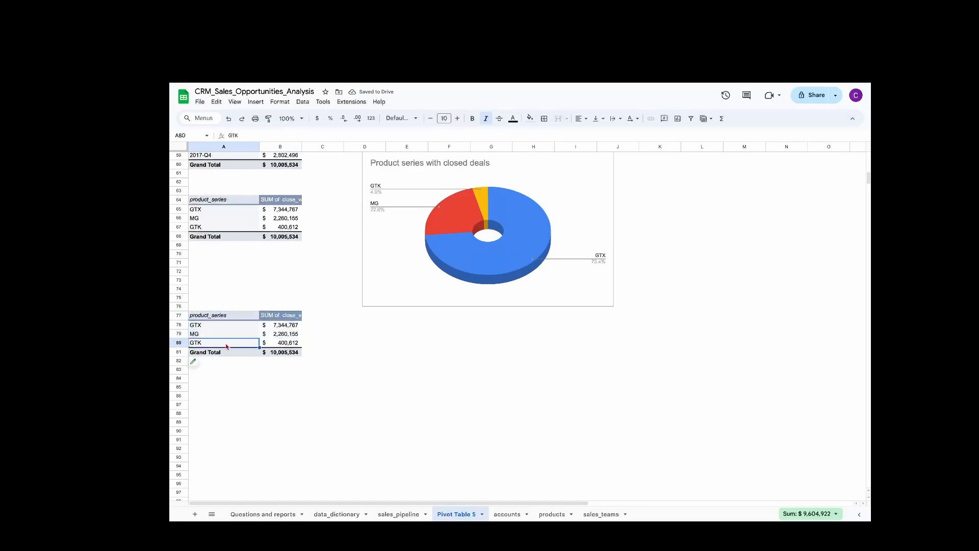
{"action": "left_click", "coordinate": [196, 362]}
{"action": "left_click", "coordinate": [737, 144]}
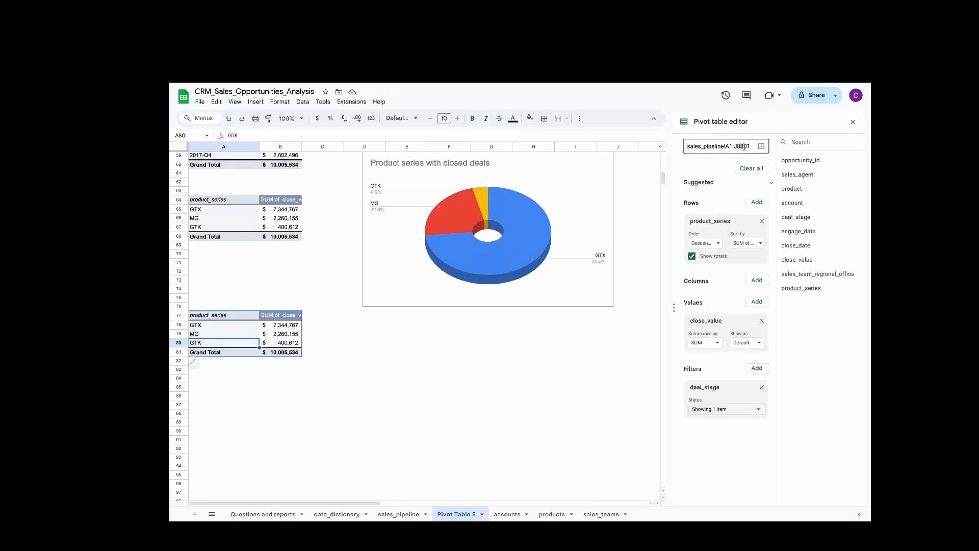
{"action": "key", "text": "Return"}
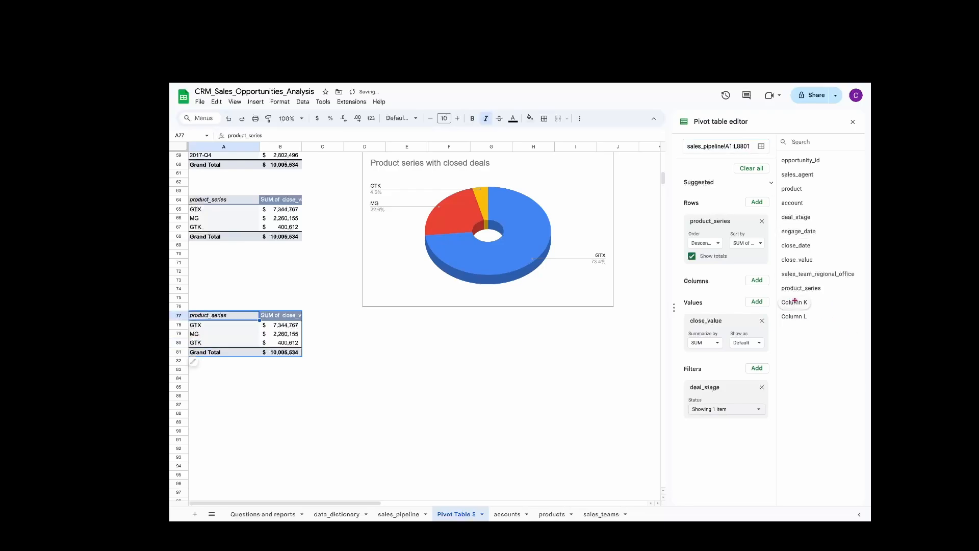
Group the A77 pivot table's rows by account_location instead of product_series, sorted by SUM of close_value in descending order.
{"action": "left_click_drag", "start_coordinate": [792, 301], "coordinate": [713, 240]}
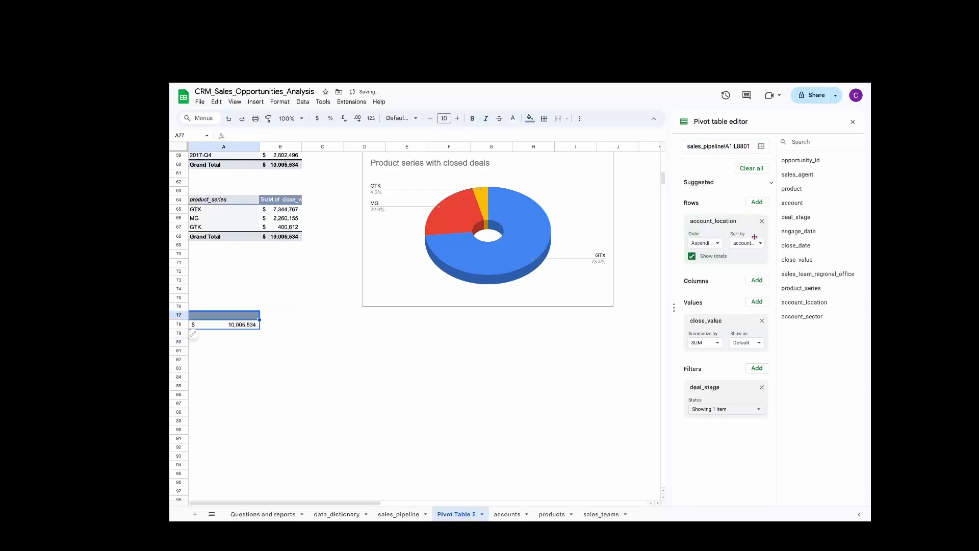
{"action": "left_click", "coordinate": [747, 243]}
{"action": "left_click", "coordinate": [750, 274]}
{"action": "left_click", "coordinate": [718, 243]}
{"action": "left_click", "coordinate": [706, 270]}
Insert a pie chart from the account_location pivot data in A77:B92.
{"action": "left_click_drag", "start_coordinate": [229, 318], "coordinate": [280, 447]}
{"action": "left_click", "coordinate": [255, 102]}
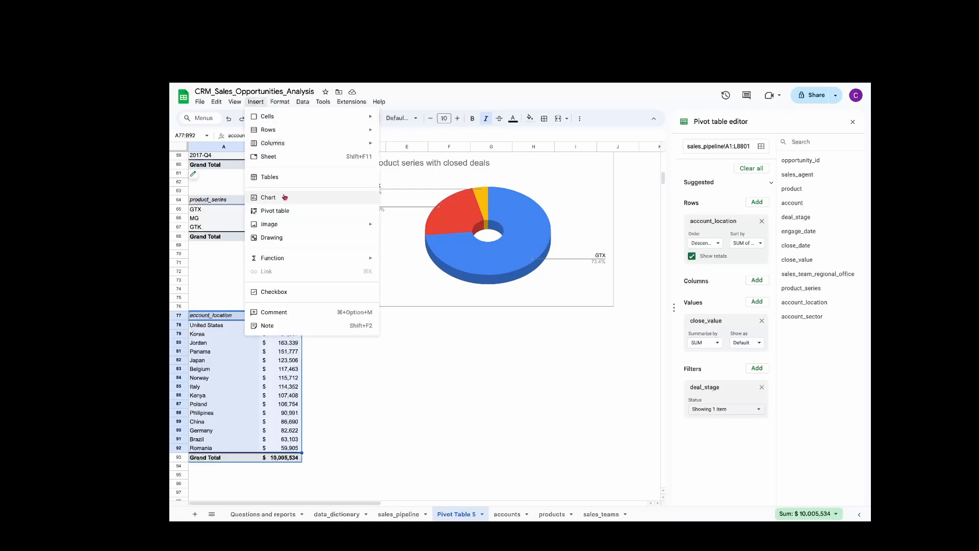
{"action": "left_click", "coordinate": [268, 197]}
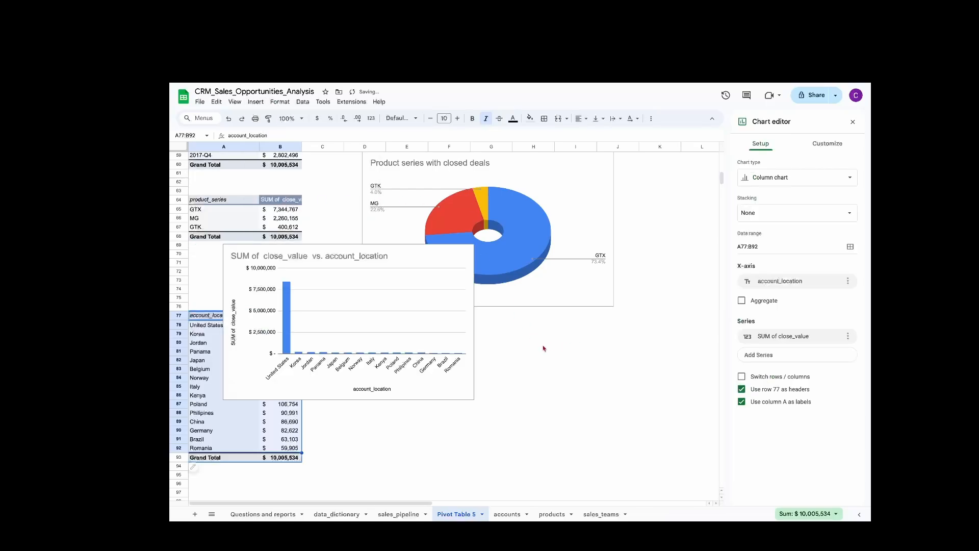
{"action": "left_click", "coordinate": [766, 177]}
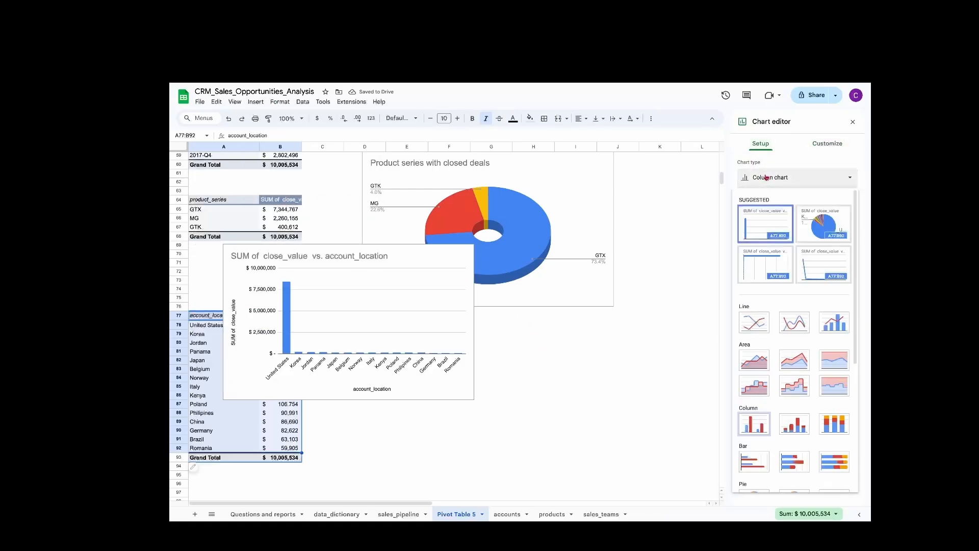
{"action": "left_click", "coordinate": [810, 228]}
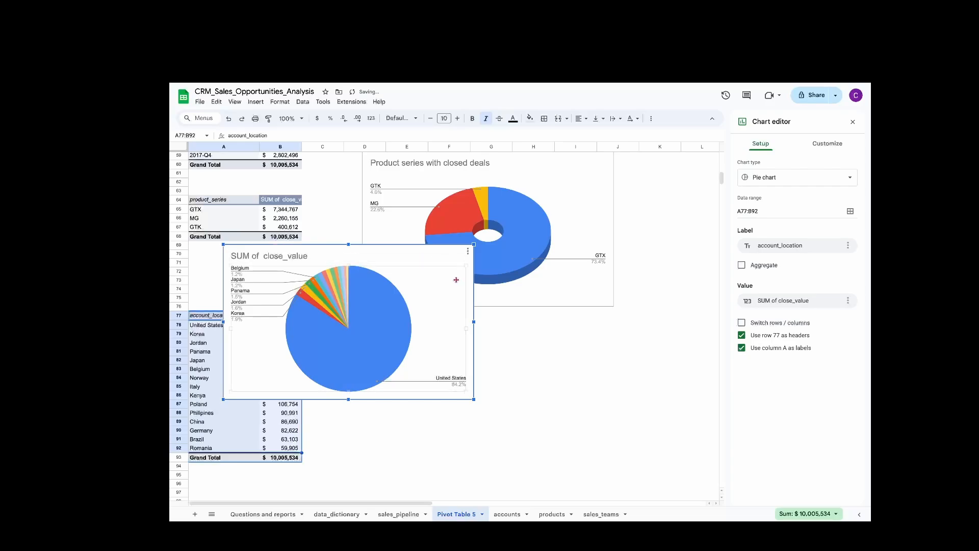
Place the location pie chart below the product series chart and title it "Client locations from closed deals".
{"action": "left_click_drag", "start_coordinate": [453, 249], "coordinate": [590, 325]}
{"action": "double_click", "coordinate": [407, 331]}
{"action": "type", "text": "Clinet"}
{"action": "key", "text": "BackSpace"}
{"action": "key", "text": "BackSpace"}
{"action": "key", "text": "BackSpace"}
{"action": "type", "text": "ent locations from closed deals"}
{"action": "key", "text": "Return"}
Make the client locations pie chart 3D with a 25% donut hole.
{"action": "left_click", "coordinate": [811, 162]}
{"action": "left_click", "coordinate": [770, 306]}
{"action": "left_click", "coordinate": [788, 225]}
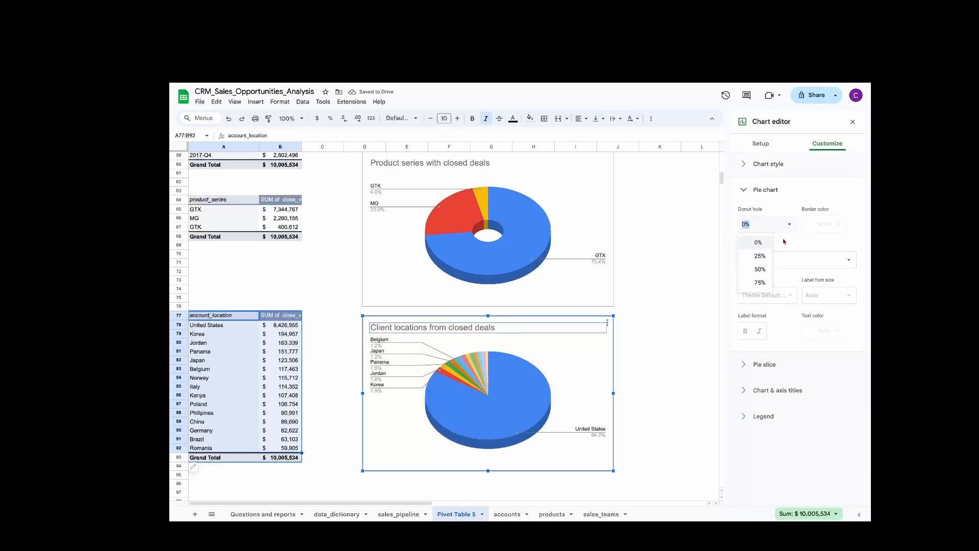
{"action": "left_click", "coordinate": [760, 255]}
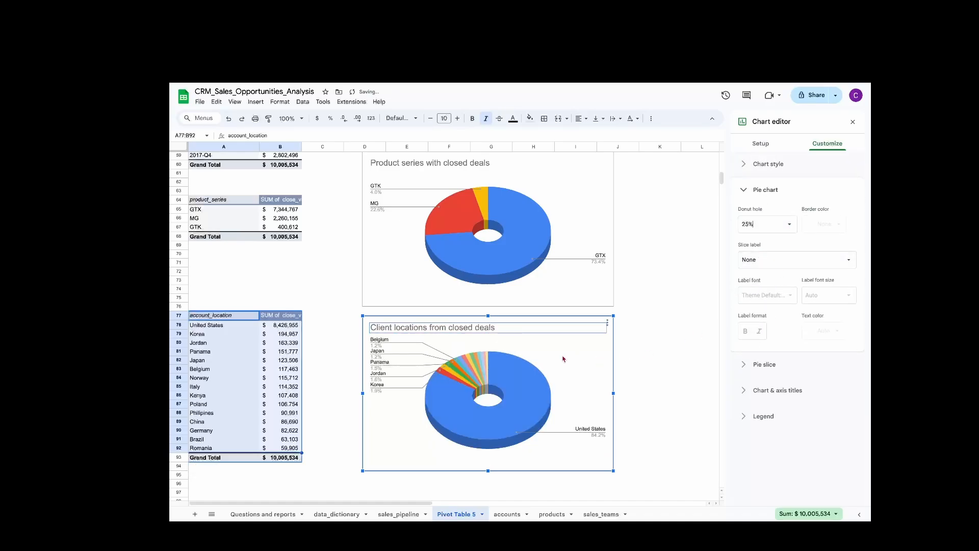
Copy the client locations chart to the Questions and reports sheet and place it at C39, below the QoQ trends chart.
{"action": "left_click", "coordinate": [657, 351]}
{"action": "left_click", "coordinate": [607, 323]}
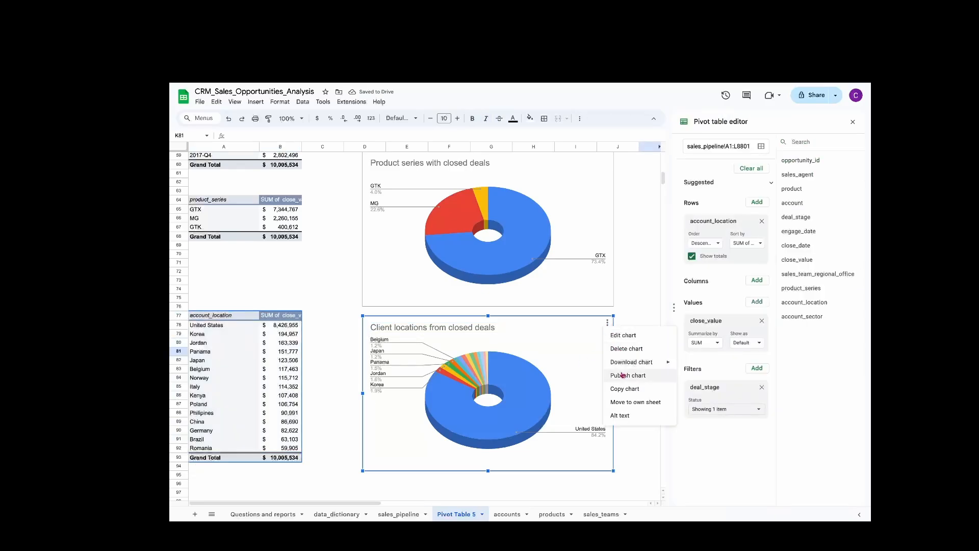
{"action": "left_click", "coordinate": [620, 389]}
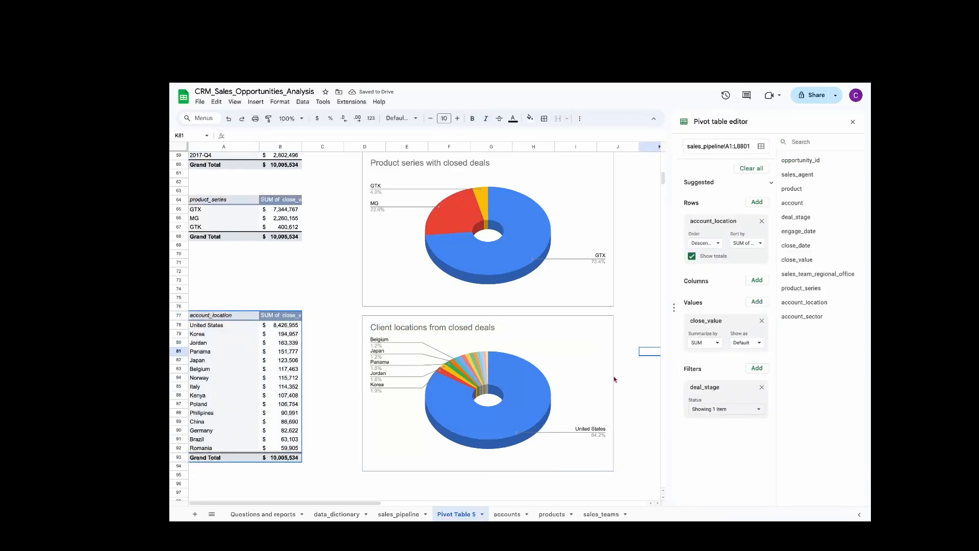
{"action": "left_click", "coordinate": [277, 514]}
{"action": "scroll", "coordinate": [549, 321], "scroll_direction": "down", "scroll_amount": 2}
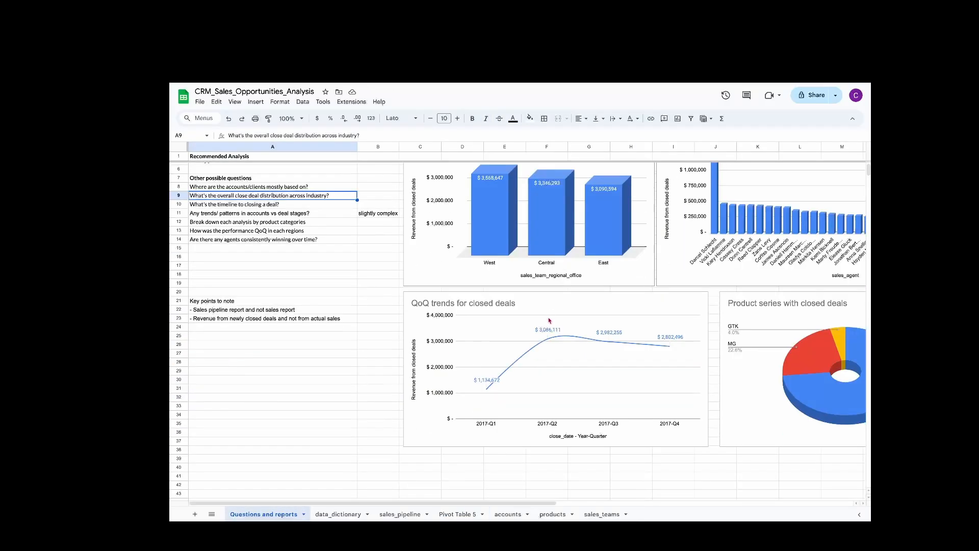
{"action": "left_click", "coordinate": [429, 461]}
{"action": "scroll", "coordinate": [520, 454], "scroll_direction": "down", "scroll_amount": 3}
{"action": "left_click_drag", "start_coordinate": [636, 362], "coordinate": [617, 352]}
{"action": "scroll", "coordinate": [587, 368], "scroll_direction": "up", "scroll_amount": 5}
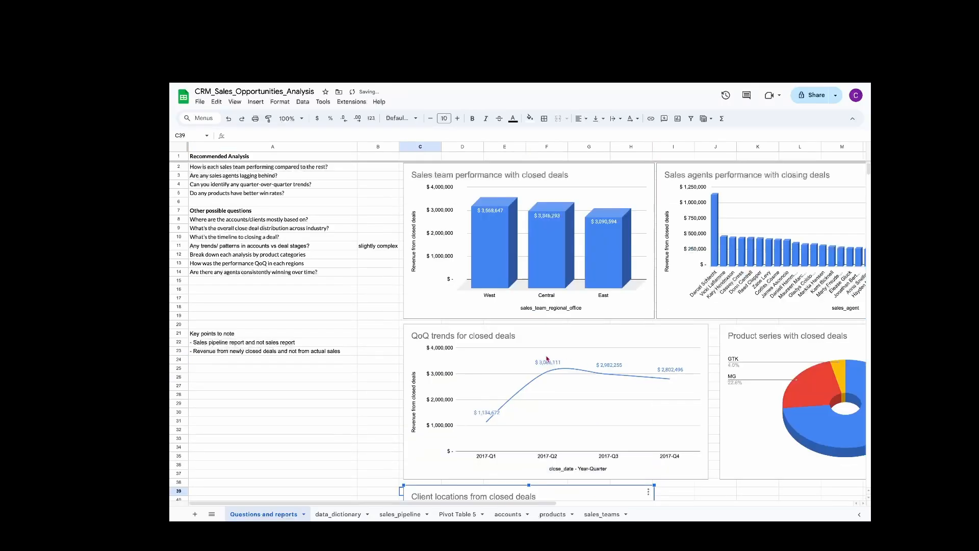
Duplicate the account_location pivot table on the Pivot Table 5 sheet, pasting the copy below it at A97.
{"action": "left_click", "coordinate": [283, 237]}
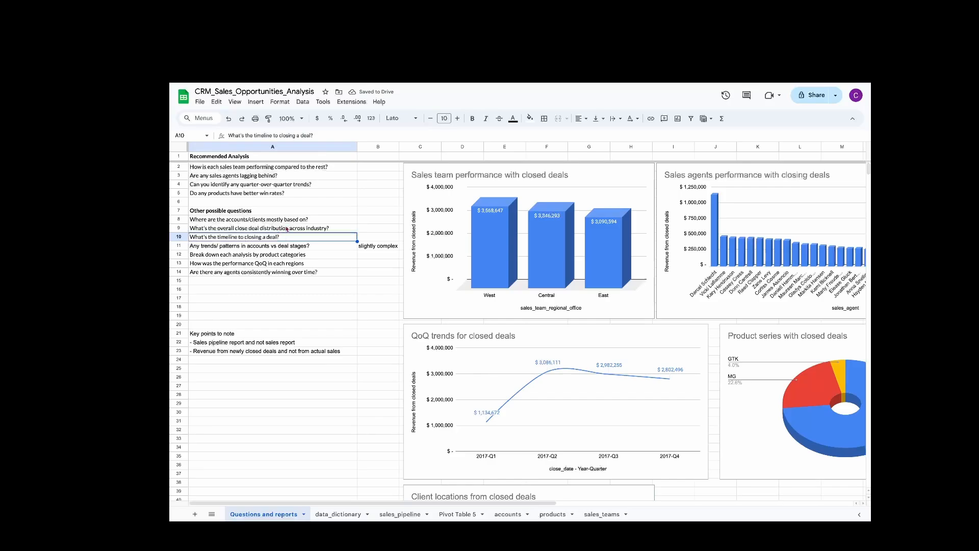
{"action": "left_click", "coordinate": [400, 514]}
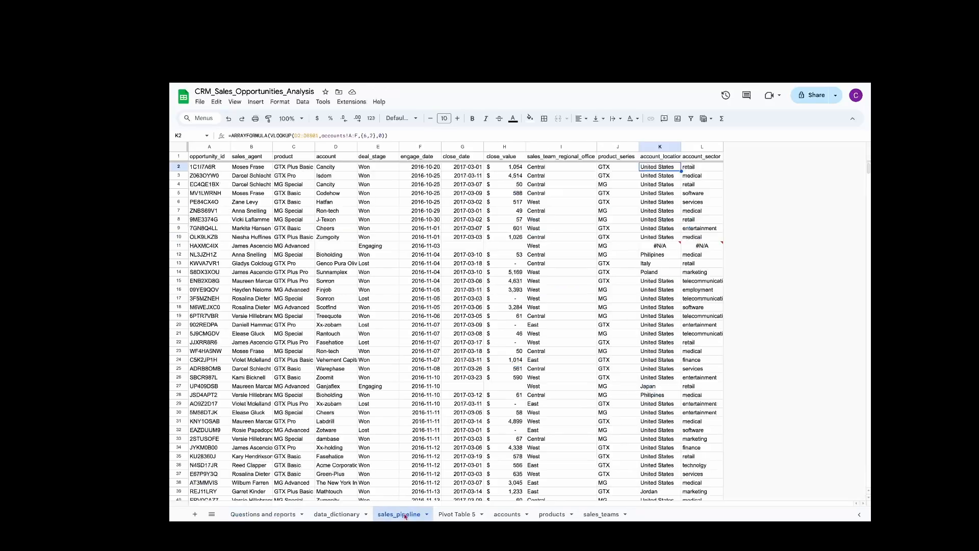
{"action": "left_click", "coordinate": [456, 514]}
{"action": "scroll", "coordinate": [392, 374], "scroll_direction": "down", "scroll_amount": 1}
{"action": "left_click_drag", "start_coordinate": [225, 293], "coordinate": [275, 349]}
{"action": "key", "text": "ctrl+c"}
{"action": "scroll", "coordinate": [314, 349], "scroll_direction": "down", "scroll_amount": 3}
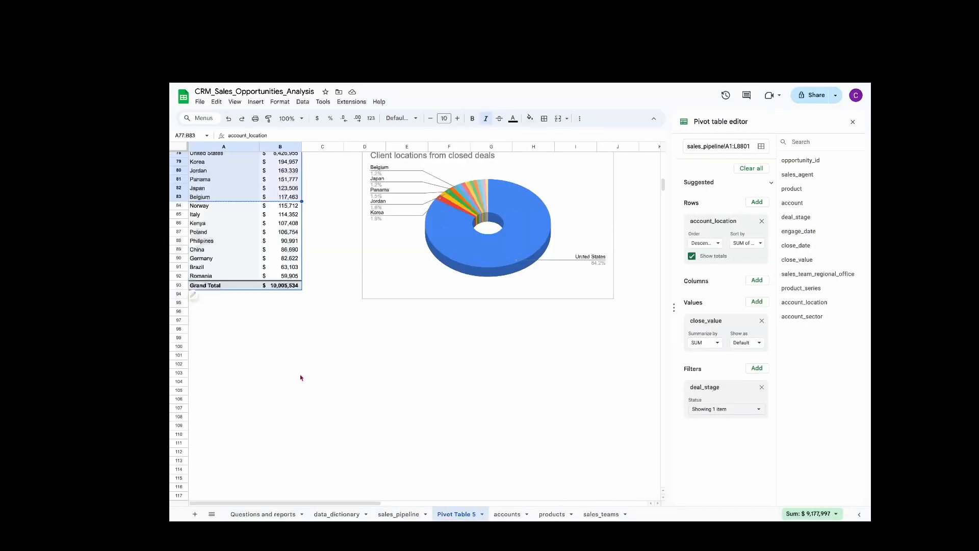
{"action": "left_click", "coordinate": [212, 321]}
{"action": "key", "text": "ctrl+v"}
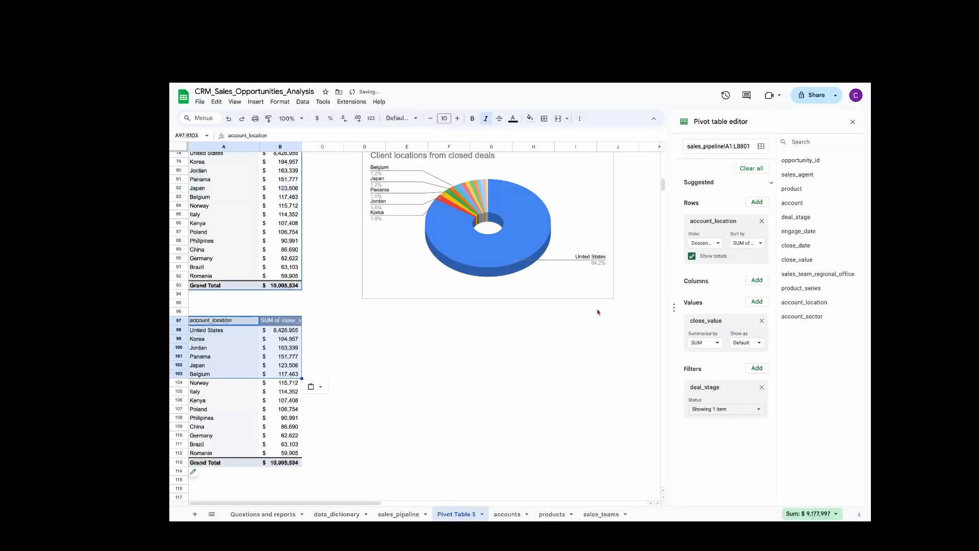
Change the copied pivot table's rows to account_sector, sorted by SUM of close_value in descending order.
{"action": "left_click", "coordinate": [853, 122]}
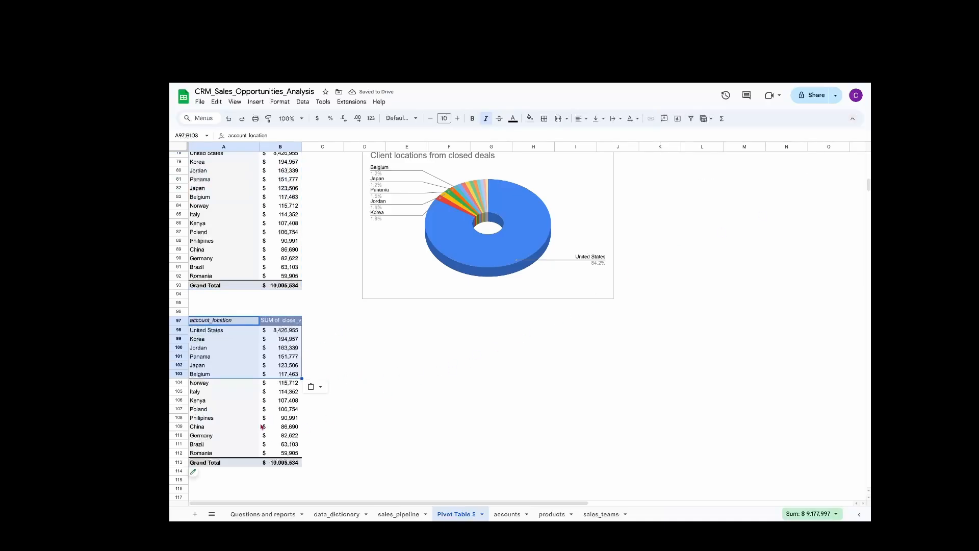
{"action": "left_click", "coordinate": [194, 472]}
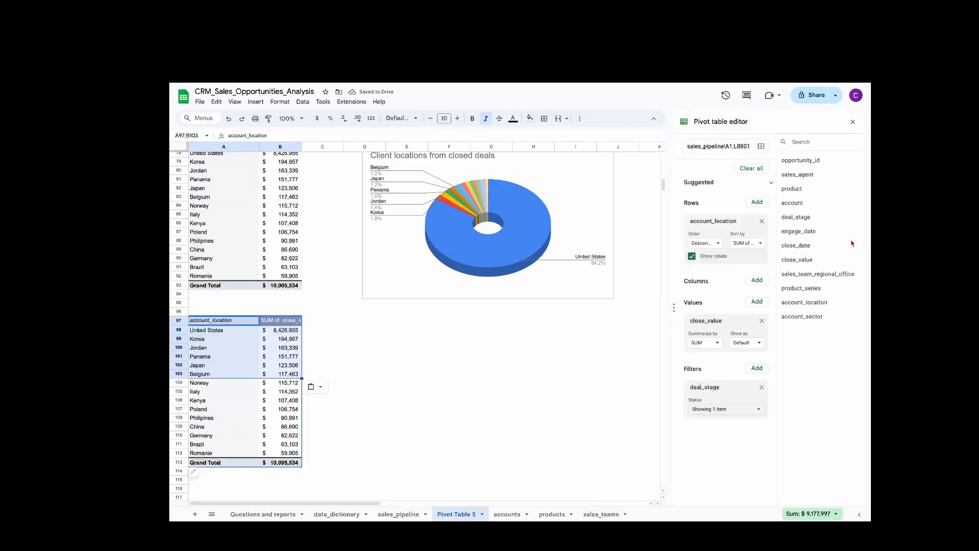
{"action": "left_click_drag", "start_coordinate": [802, 316], "coordinate": [756, 241]}
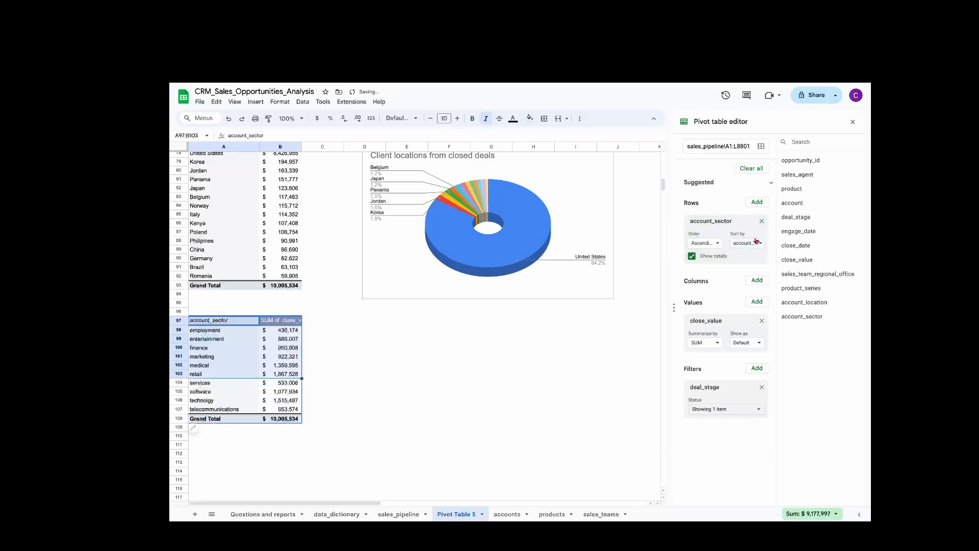
{"action": "left_click", "coordinate": [747, 243]}
{"action": "left_click", "coordinate": [747, 270]}
{"action": "left_click", "coordinate": [713, 243]}
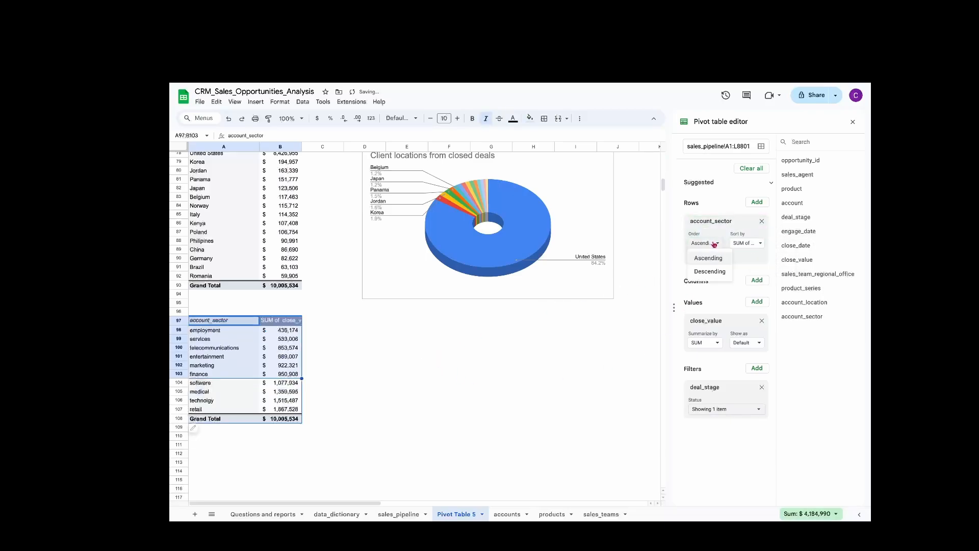
{"action": "left_click", "coordinate": [713, 271]}
Insert a chart from the account_sector pivot data in A97:B107 and widen it slightly.
{"action": "left_click_drag", "start_coordinate": [218, 321], "coordinate": [282, 411]}
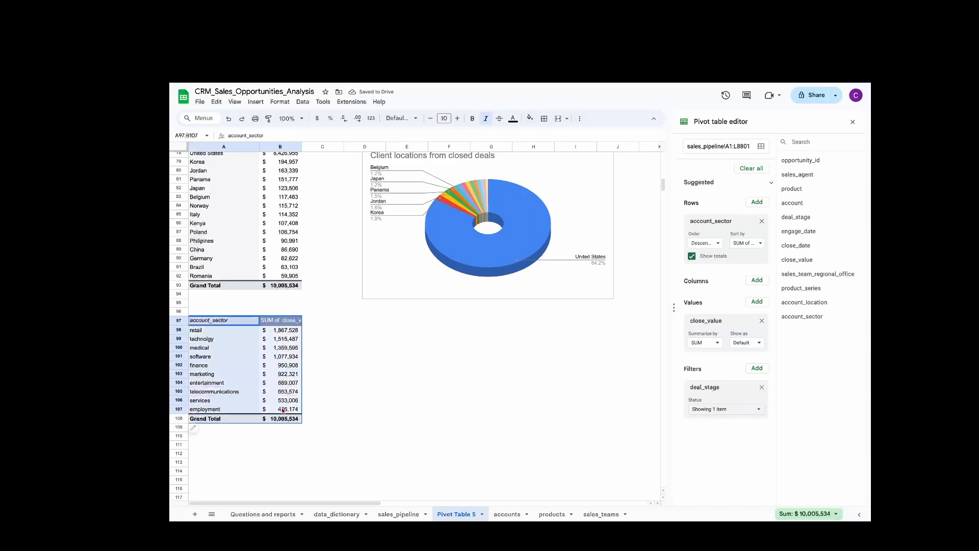
{"action": "left_click", "coordinate": [256, 102]}
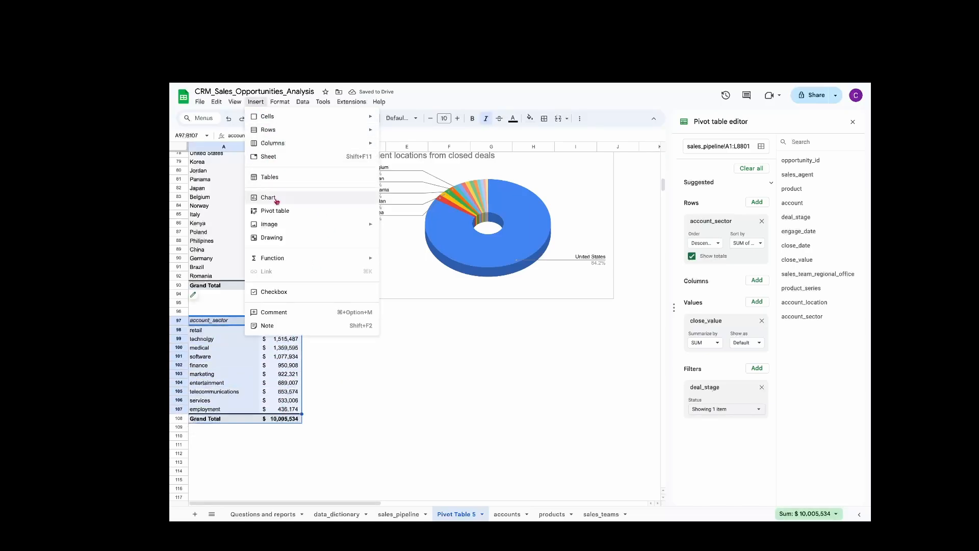
{"action": "left_click", "coordinate": [314, 195]}
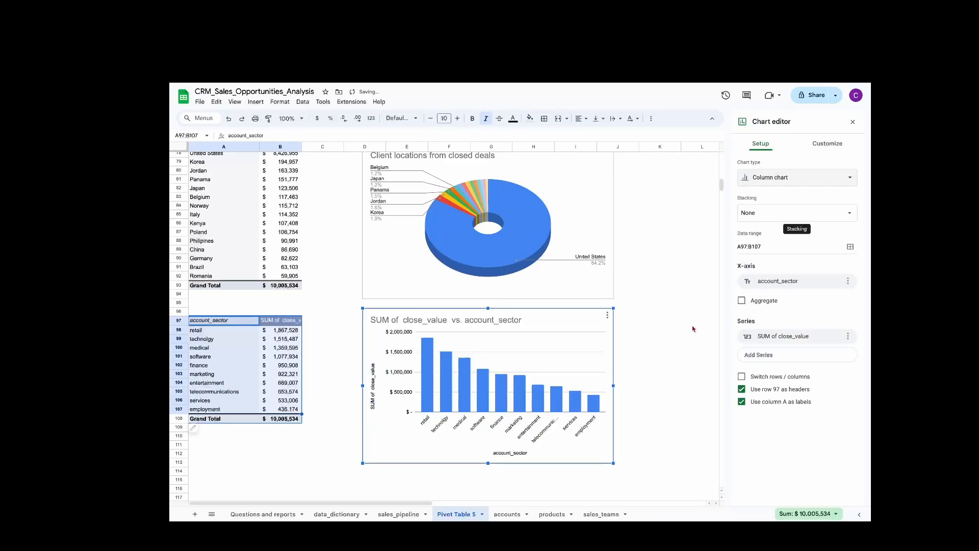
{"action": "left_click_drag", "start_coordinate": [614, 385], "coordinate": [652, 386]}
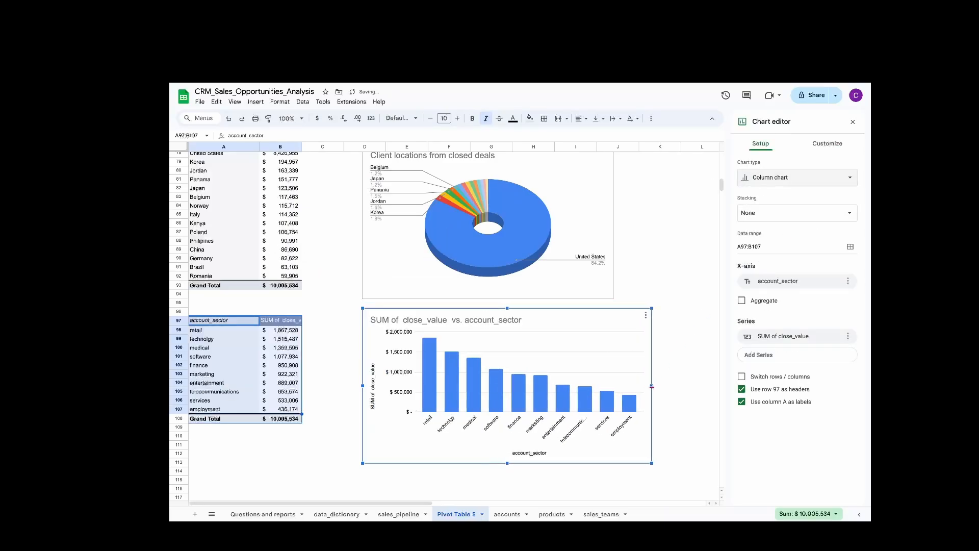
{"action": "scroll", "coordinate": [705, 259], "scroll_direction": "up", "scroll_amount": 15}
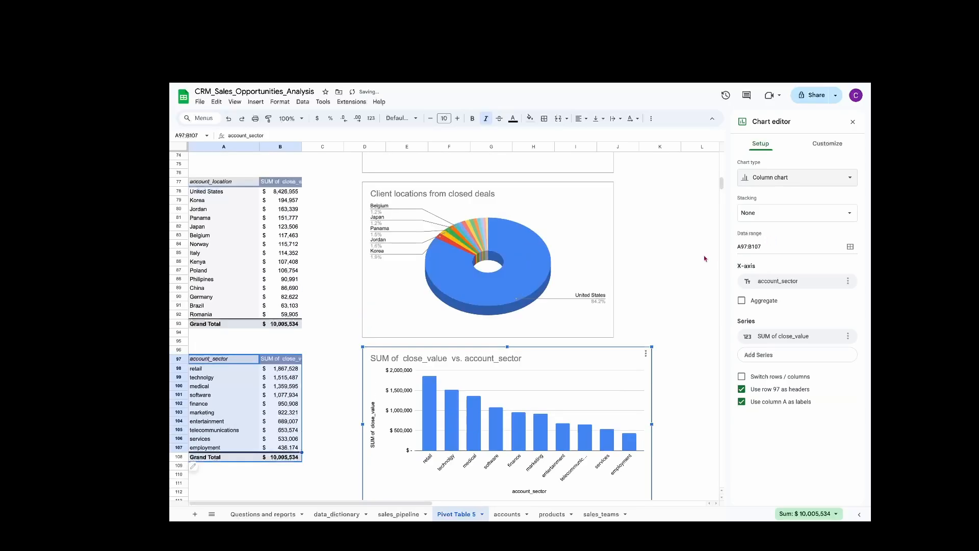
{"action": "scroll", "coordinate": [601, 263], "scroll_direction": "down", "scroll_amount": 15}
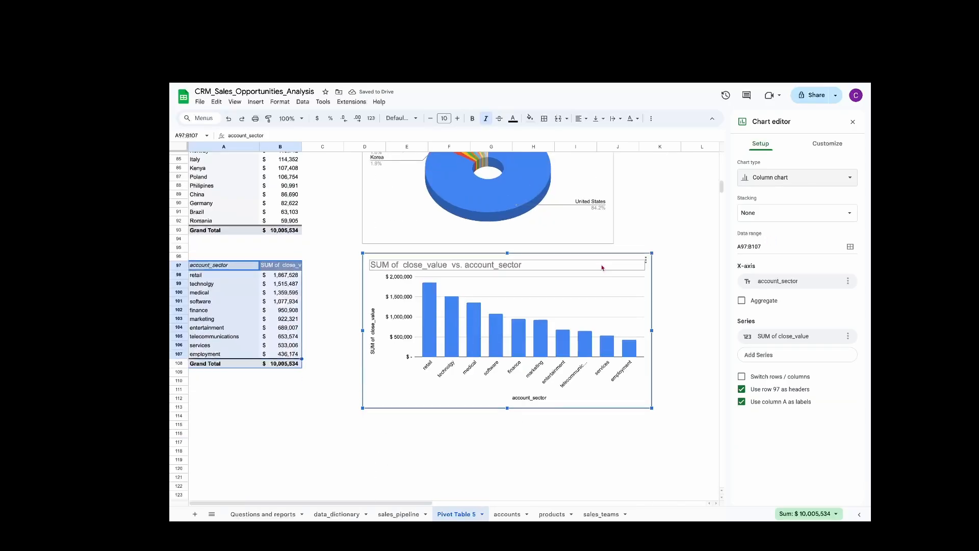
Title the account_sector column chart "Account sector with closed deals".
{"action": "left_click", "coordinate": [603, 262]}
{"action": "left_click", "coordinate": [586, 264]}
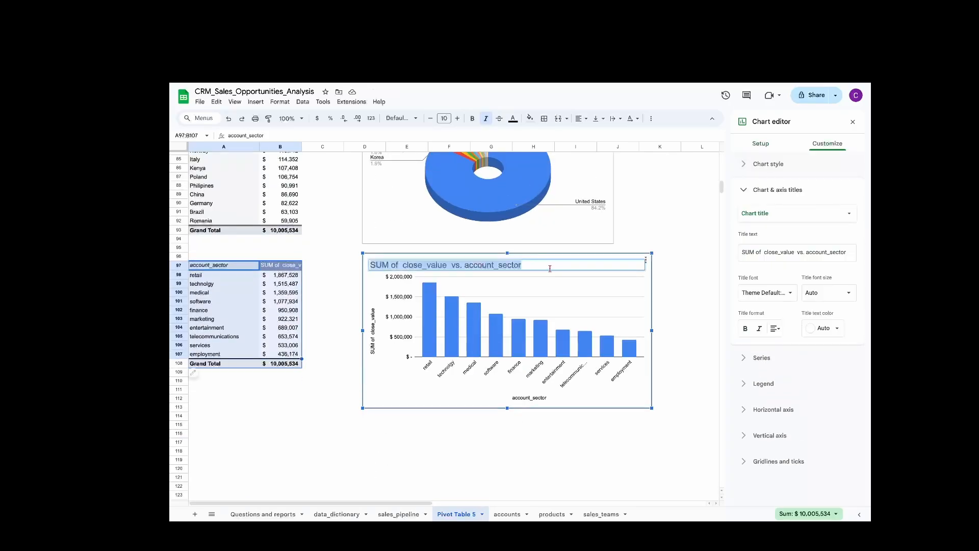
{"action": "type", "text": "Account sector"}
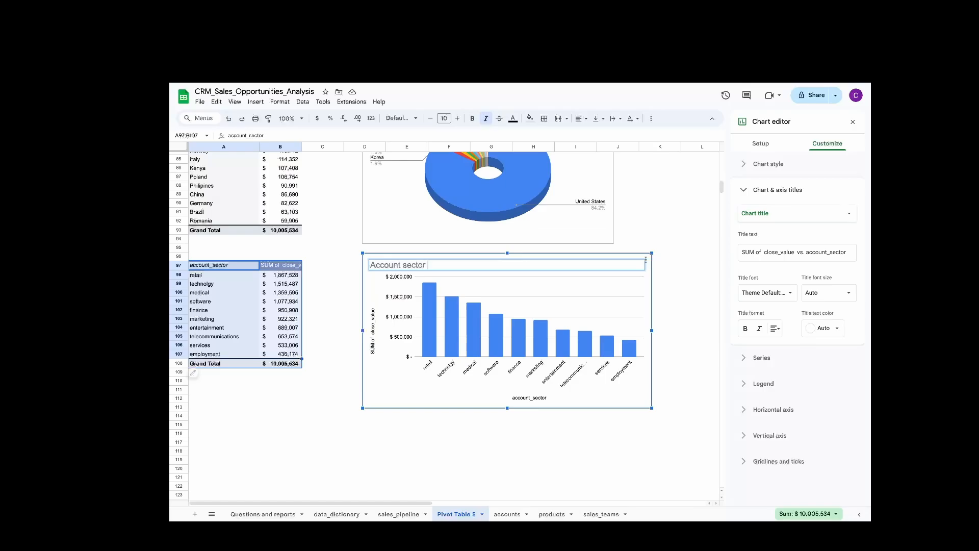
{"action": "type", "text": " with closed deals"}
{"action": "key", "text": "Return"}
Copy the vertical axis title "Revenue from closed deals" from the sales agents chart to the account sector chart.
{"action": "scroll", "coordinate": [547, 269], "scroll_direction": "up", "scroll_amount": 10}
{"action": "scroll", "coordinate": [547, 268], "scroll_direction": "up", "scroll_amount": 10}
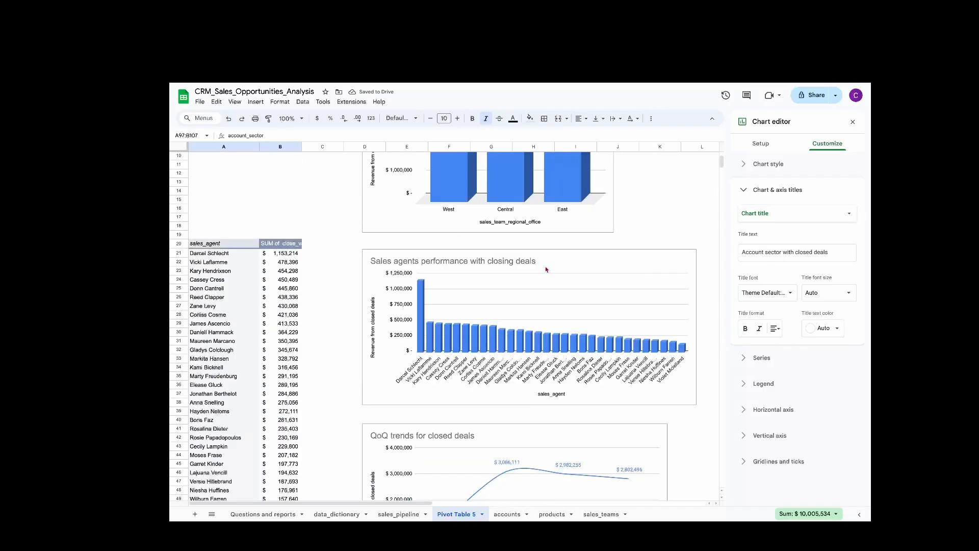
{"action": "left_click", "coordinate": [371, 324]}
{"action": "left_click", "coordinate": [372, 324]}
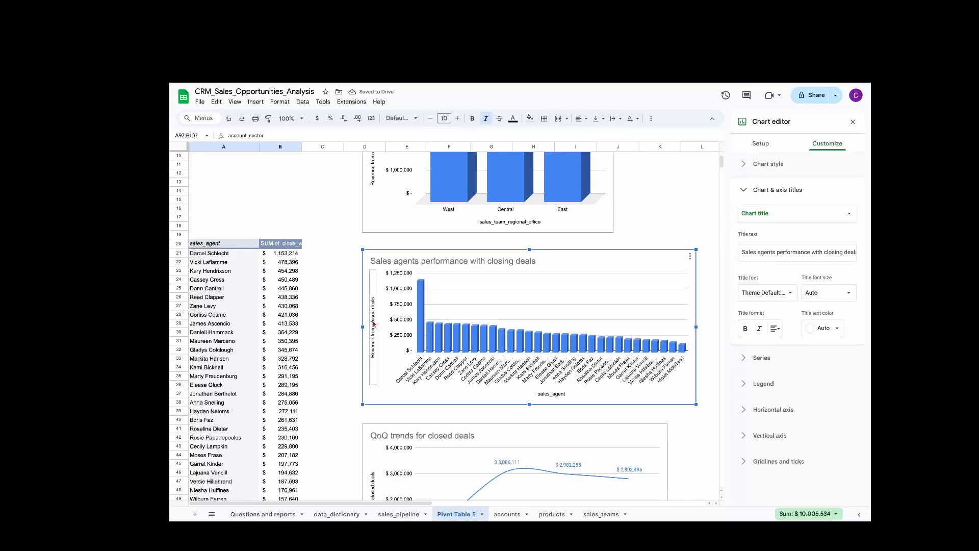
{"action": "scroll", "coordinate": [414, 324], "scroll_direction": "down", "scroll_amount": 10}
{"action": "scroll", "coordinate": [414, 324], "scroll_direction": "down", "scroll_amount": 6}
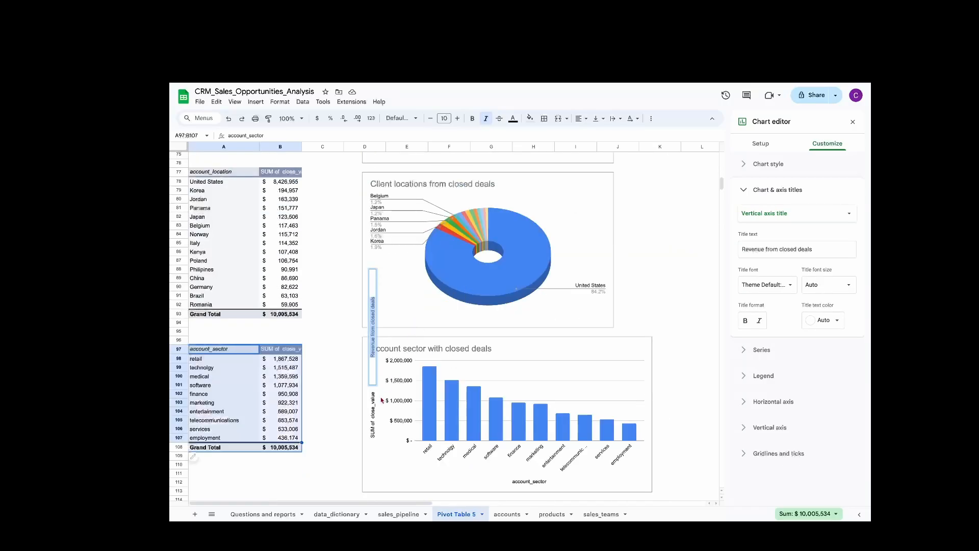
{"action": "left_click", "coordinate": [373, 408]}
{"action": "left_click", "coordinate": [373, 408]}
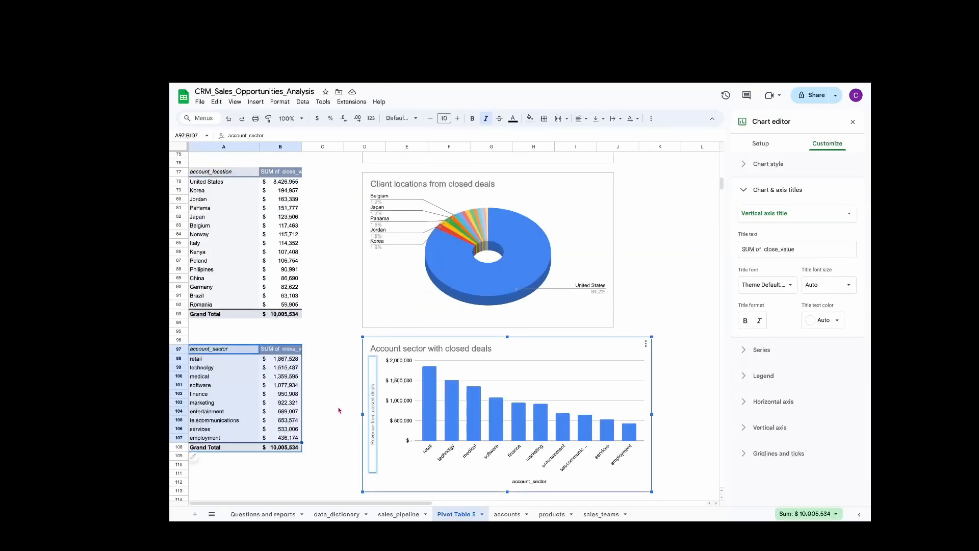
{"action": "left_click", "coordinate": [348, 385]}
Try to copy the formatting of the sales team performance chart onto the account sector chart.
{"action": "scroll", "coordinate": [469, 352], "scroll_direction": "down", "scroll_amount": 1}
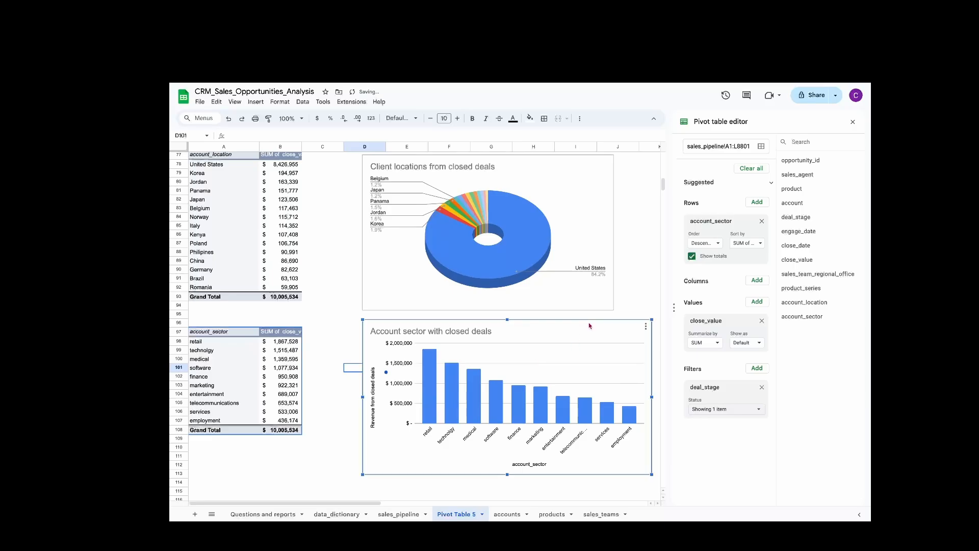
{"action": "scroll", "coordinate": [580, 293], "scroll_direction": "up", "scroll_amount": 15}
{"action": "left_click", "coordinate": [593, 168]}
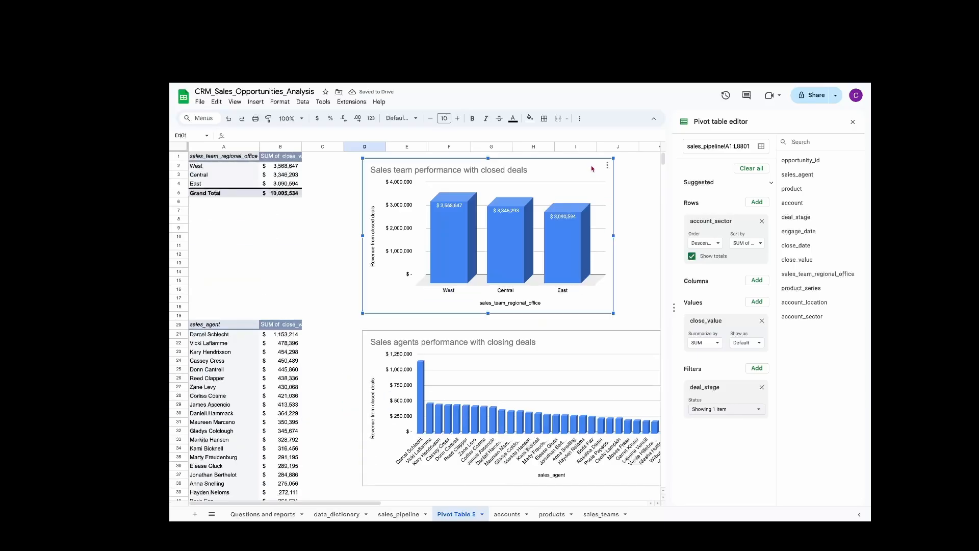
{"action": "left_click", "coordinate": [269, 119]}
{"action": "scroll", "coordinate": [444, 238], "scroll_direction": "down", "scroll_amount": 20}
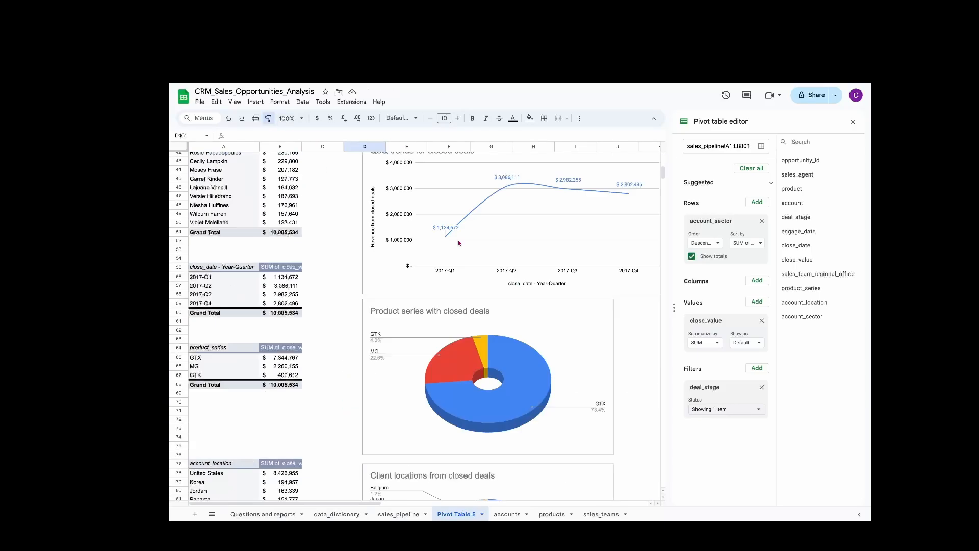
{"action": "left_click", "coordinate": [516, 305]}
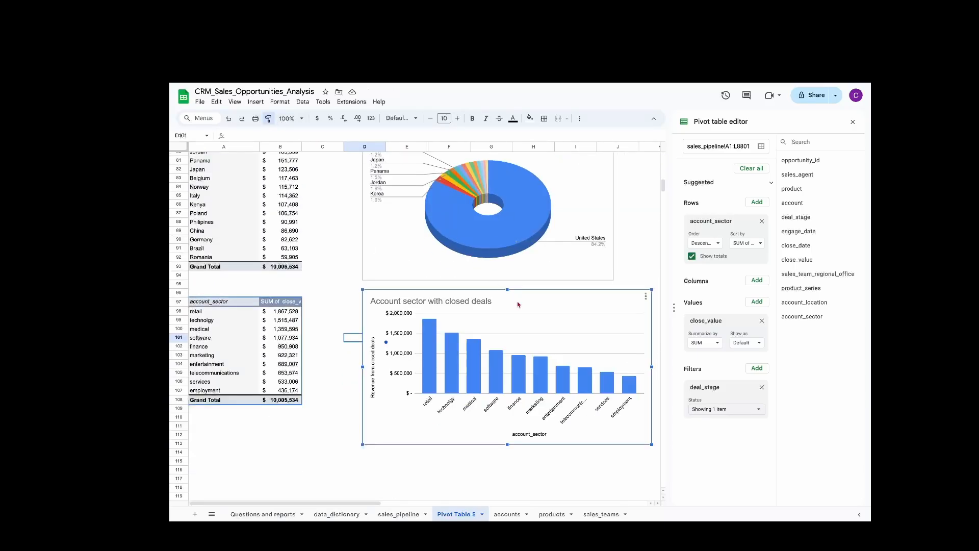
Add data labels to the account sector column chart and make it 3D.
{"action": "double_click", "coordinate": [587, 304]}
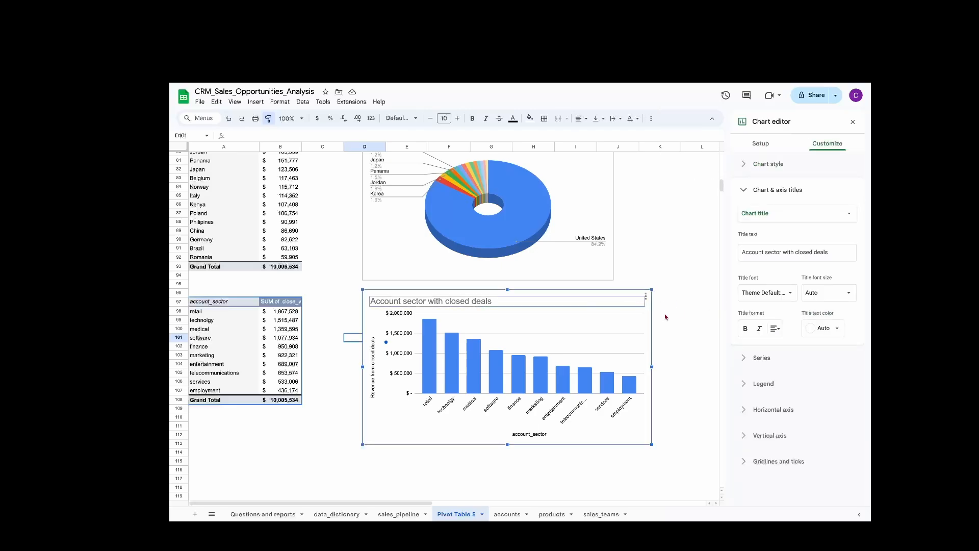
{"action": "left_click", "coordinate": [761, 358]}
{"action": "left_click", "coordinate": [767, 365]}
{"action": "scroll", "coordinate": [768, 364], "scroll_direction": "up", "scroll_amount": 2}
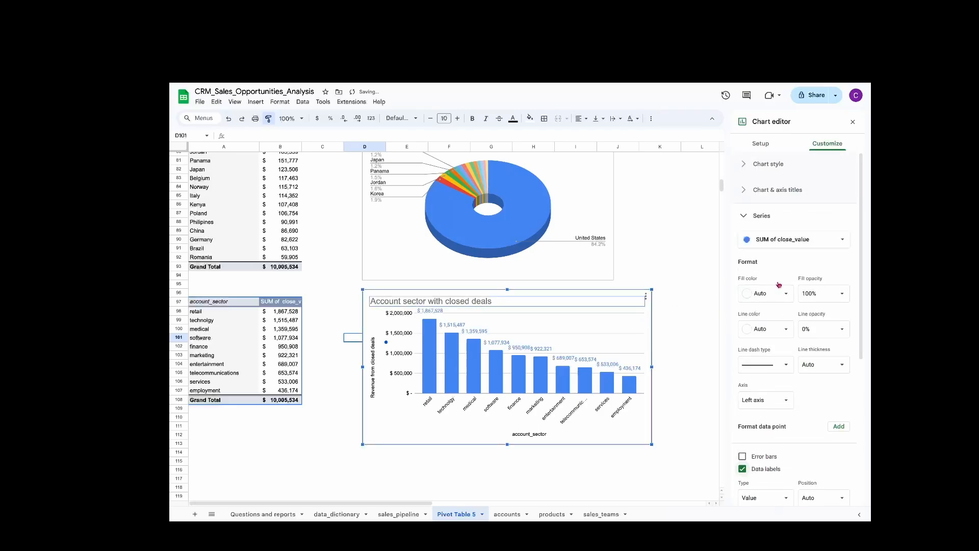
{"action": "left_click", "coordinate": [768, 164]}
{"action": "left_click", "coordinate": [744, 280]}
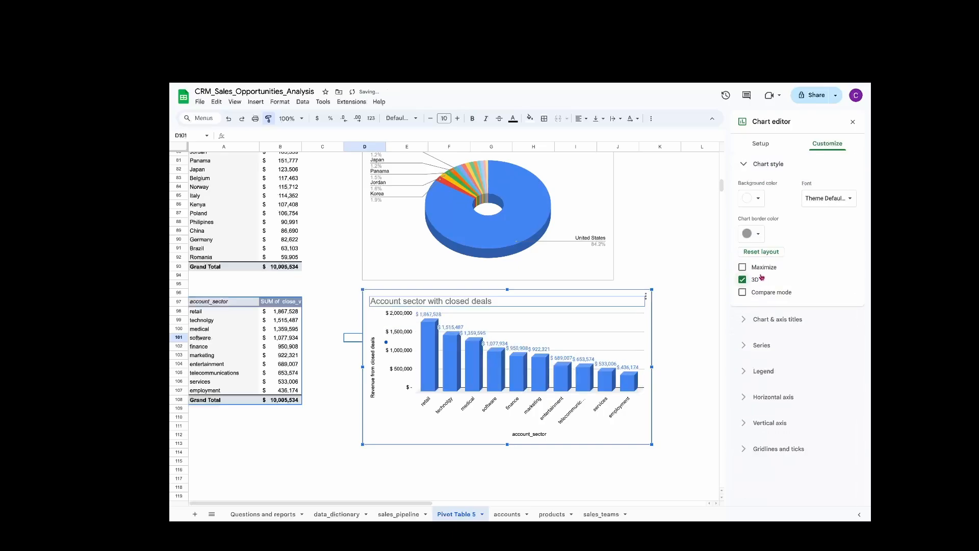
{"action": "left_click", "coordinate": [773, 165]}
Change the account sector chart to a bar chart and widen it further.
{"action": "left_click", "coordinate": [771, 149]}
{"action": "left_click", "coordinate": [778, 178]}
{"action": "left_click", "coordinate": [777, 270]}
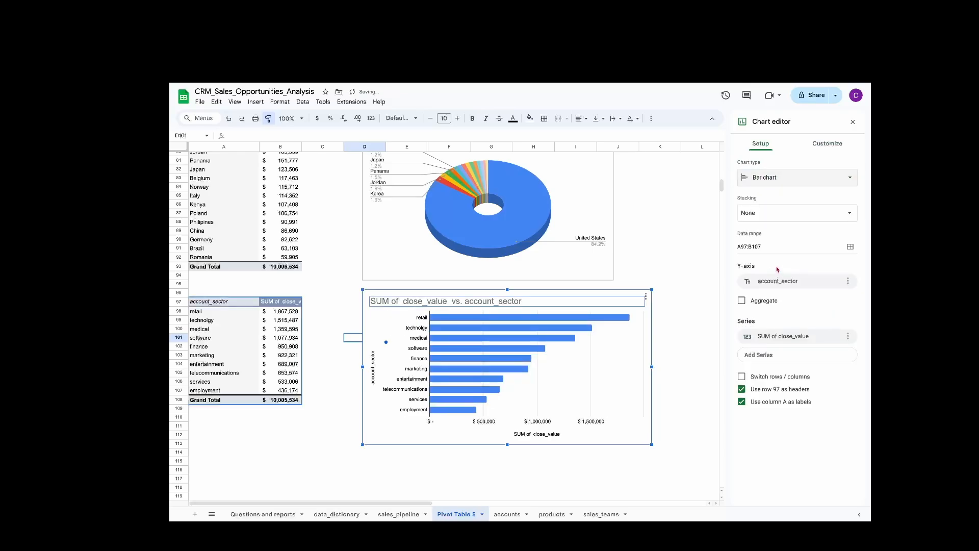
{"action": "left_click_drag", "start_coordinate": [653, 366], "coordinate": [700, 367]}
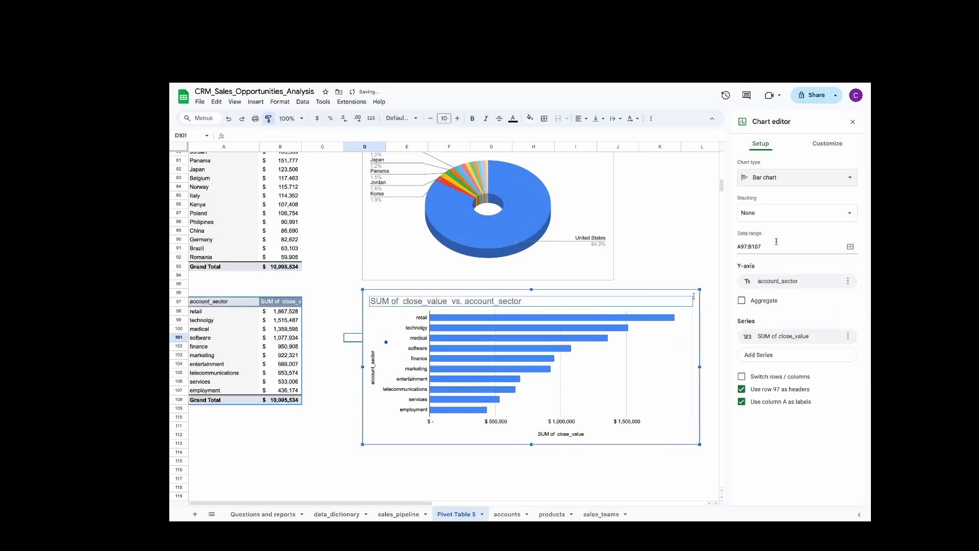
Turn on data labels for the SUM of close_value series in the account sector bar chart.
{"action": "left_click", "coordinate": [828, 144]}
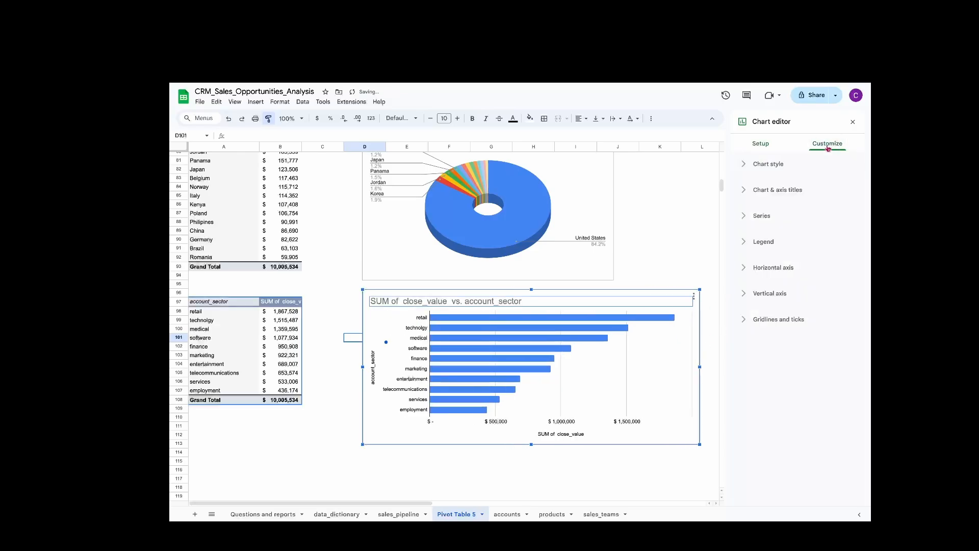
{"action": "left_click", "coordinate": [763, 217]}
{"action": "left_click", "coordinate": [766, 416]}
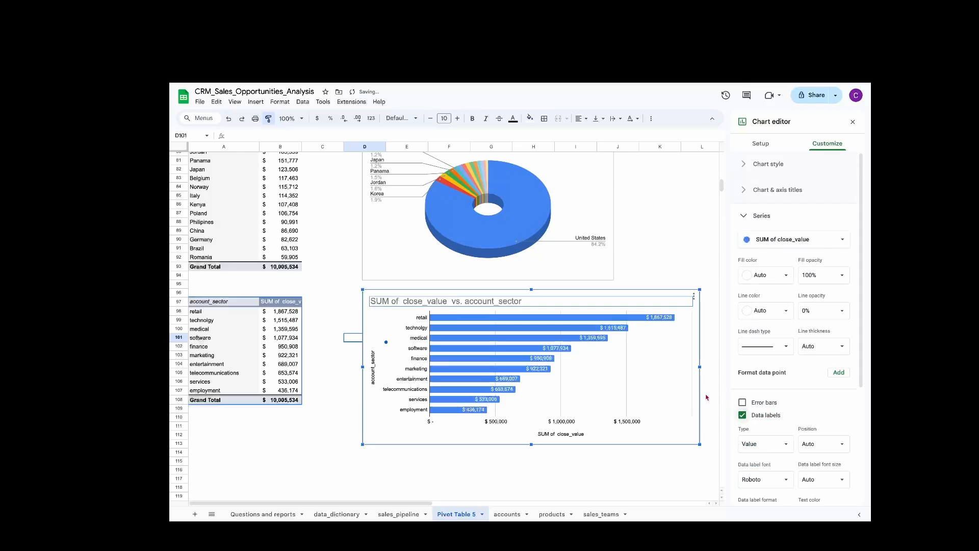
{"action": "left_click", "coordinate": [337, 449]}
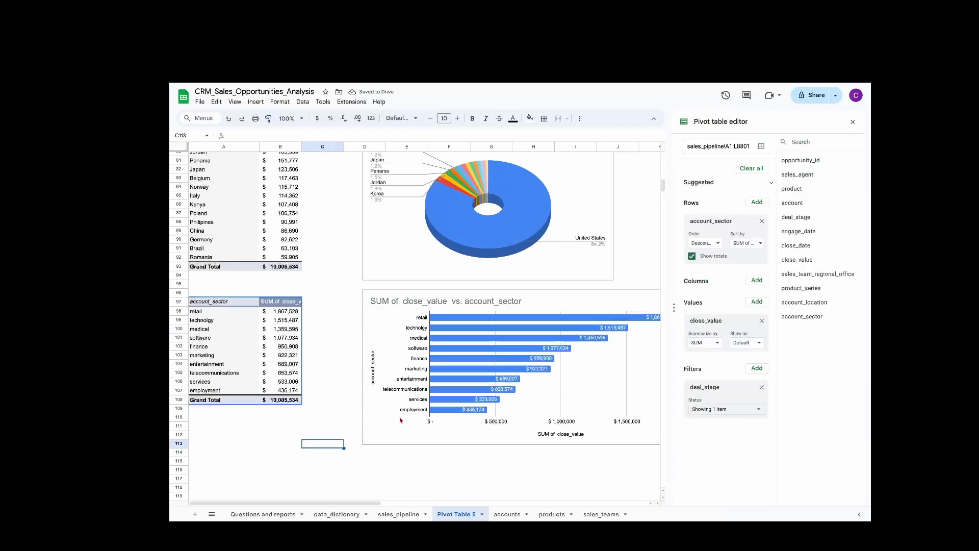
Copy the account sector bar chart to the Questions and reports sheet at I39, beside the client locations chart.
{"action": "left_click", "coordinate": [400, 434]}
{"action": "left_click_drag", "start_coordinate": [397, 433], "coordinate": [390, 432]}
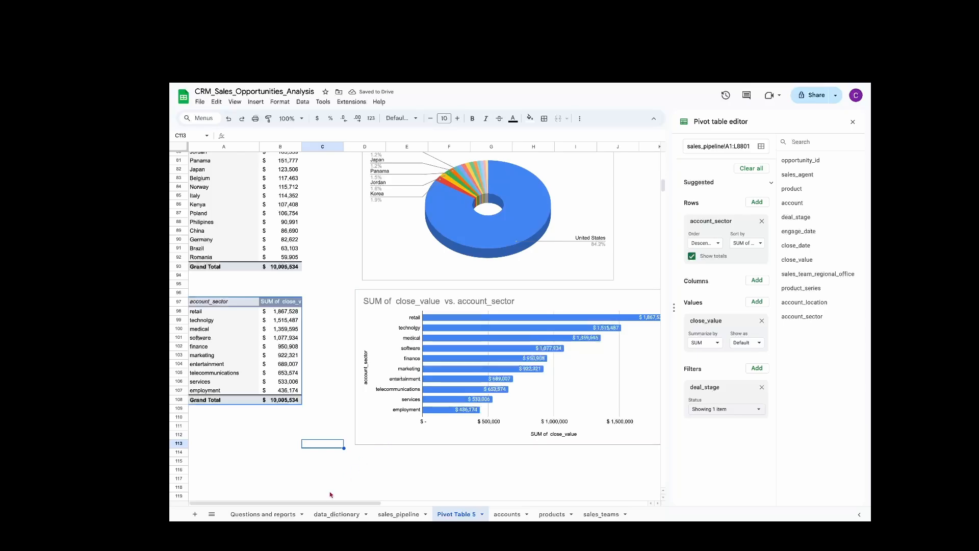
{"action": "left_click", "coordinate": [275, 514]}
{"action": "scroll", "coordinate": [567, 398], "scroll_direction": "down", "scroll_amount": 5}
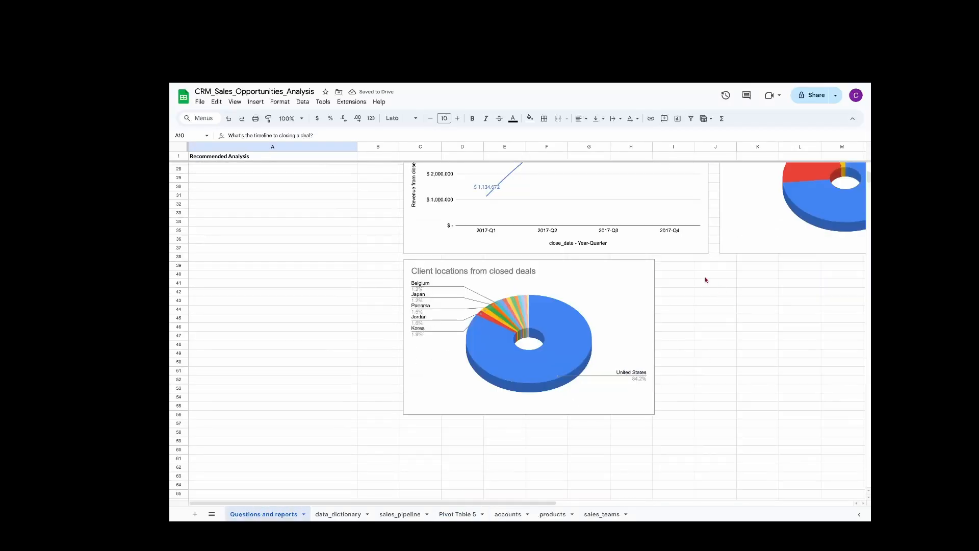
{"action": "key", "text": "ctrl+v"}
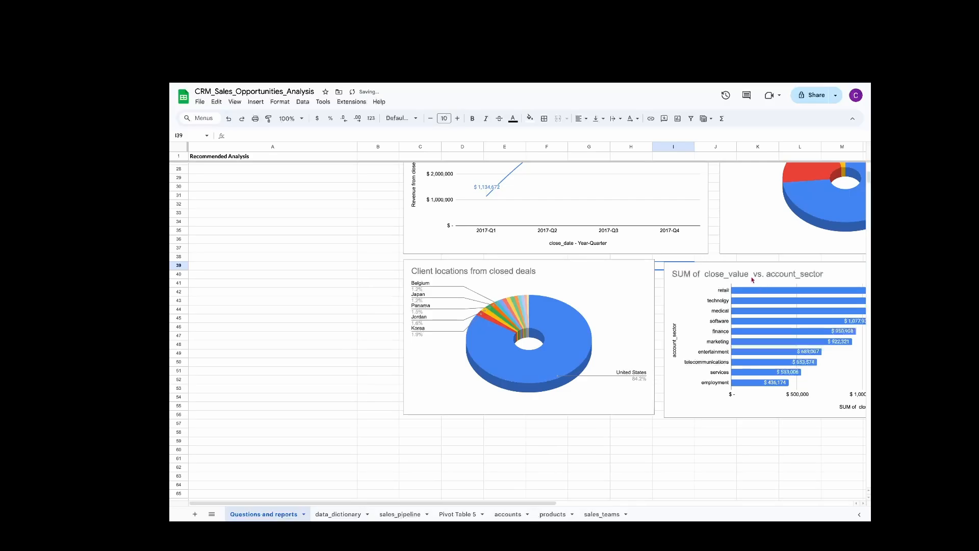
Review the charts and open questions, and check the sales_pipeline columns and data dictionary for the dates that define a deal's timeline.
{"action": "scroll", "coordinate": [700, 323], "scroll_direction": "right", "scroll_amount": 2}
{"action": "scroll", "coordinate": [700, 323], "scroll_direction": "up", "scroll_amount": 5}
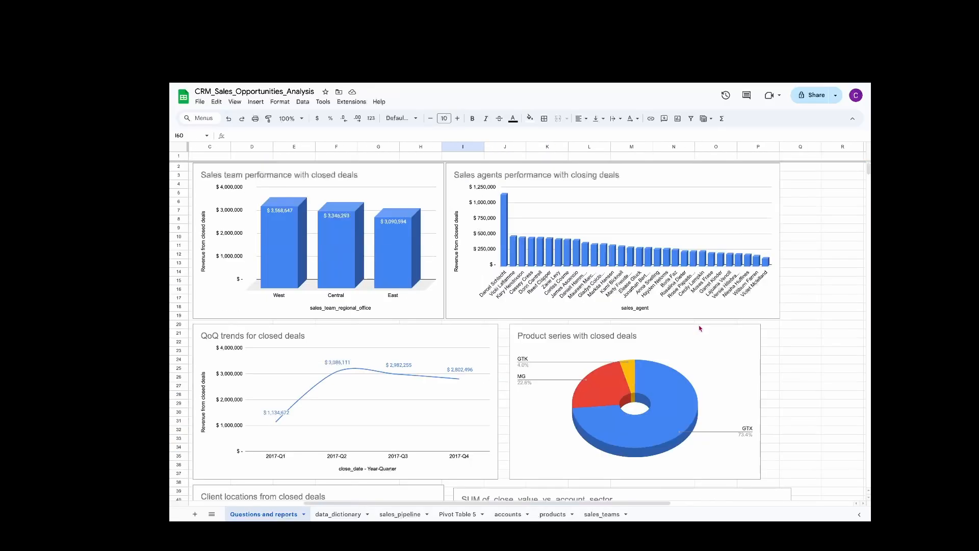
{"action": "scroll", "coordinate": [700, 328], "scroll_direction": "left", "scroll_amount": 2}
{"action": "left_click", "coordinate": [356, 246]}
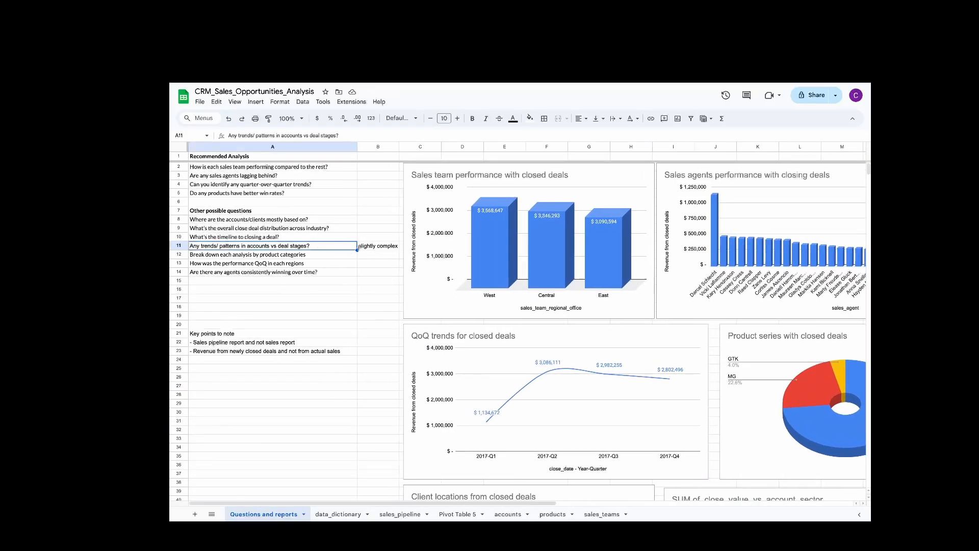
{"action": "left_click", "coordinate": [370, 248]}
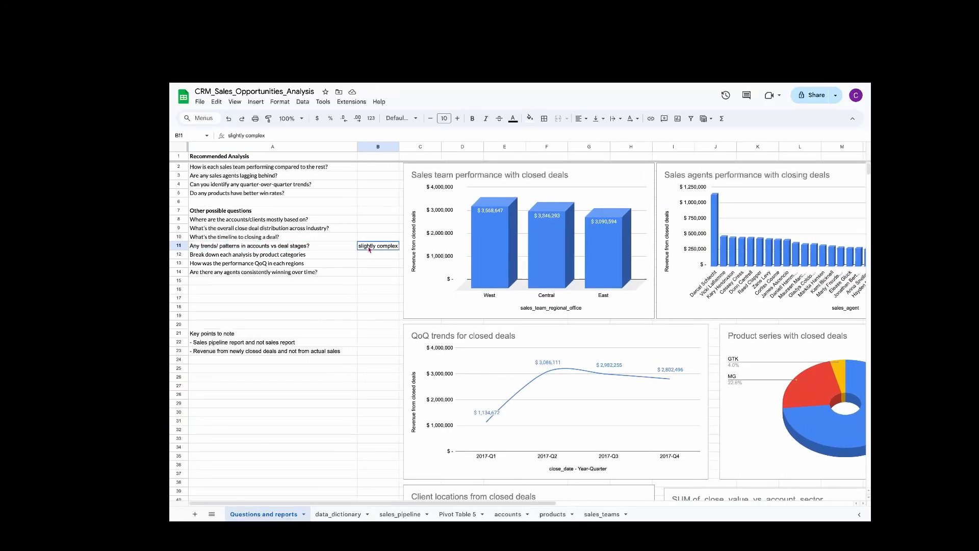
{"action": "left_click", "coordinate": [267, 249]}
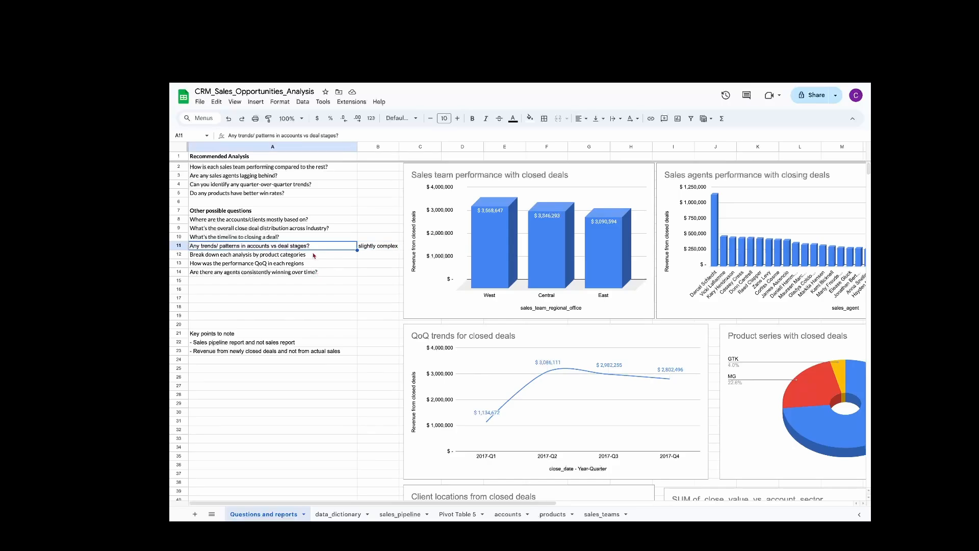
{"action": "left_click", "coordinate": [398, 514]}
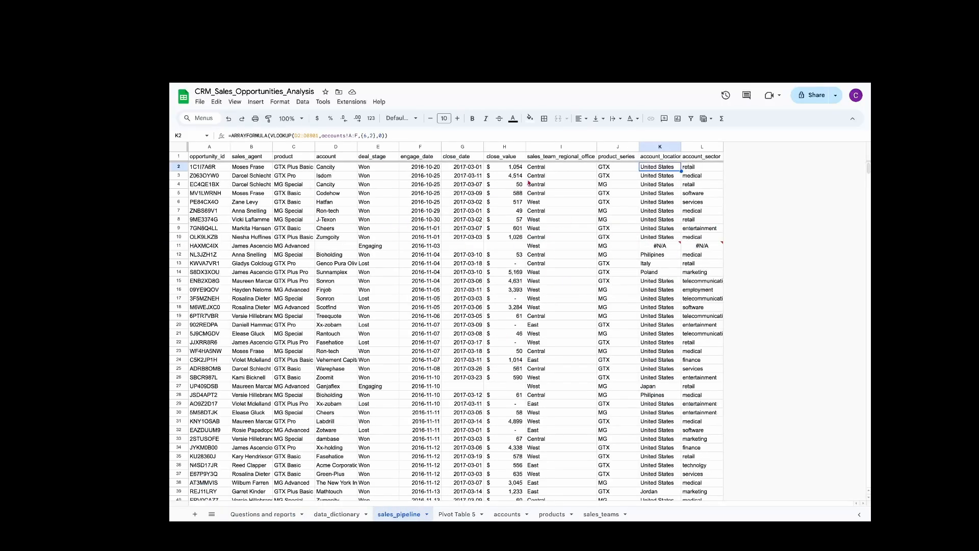
{"action": "left_click", "coordinate": [278, 514]}
{"action": "left_click", "coordinate": [270, 238]}
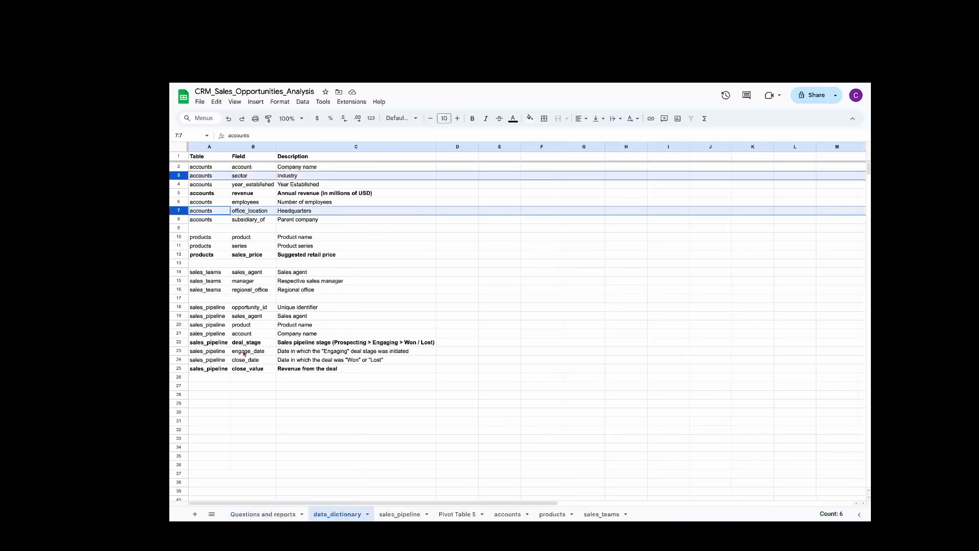
{"action": "left_click", "coordinate": [261, 360]}
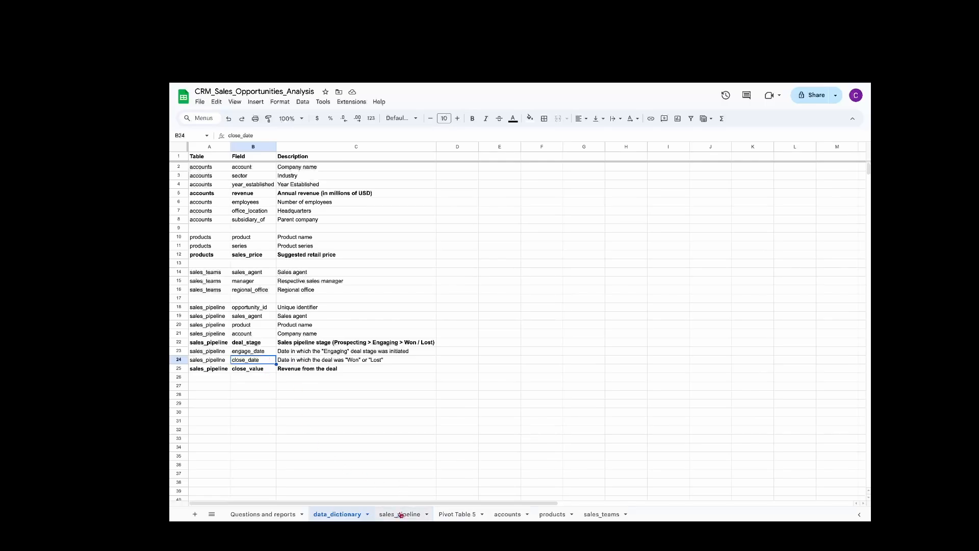
{"action": "left_click", "coordinate": [281, 513]}
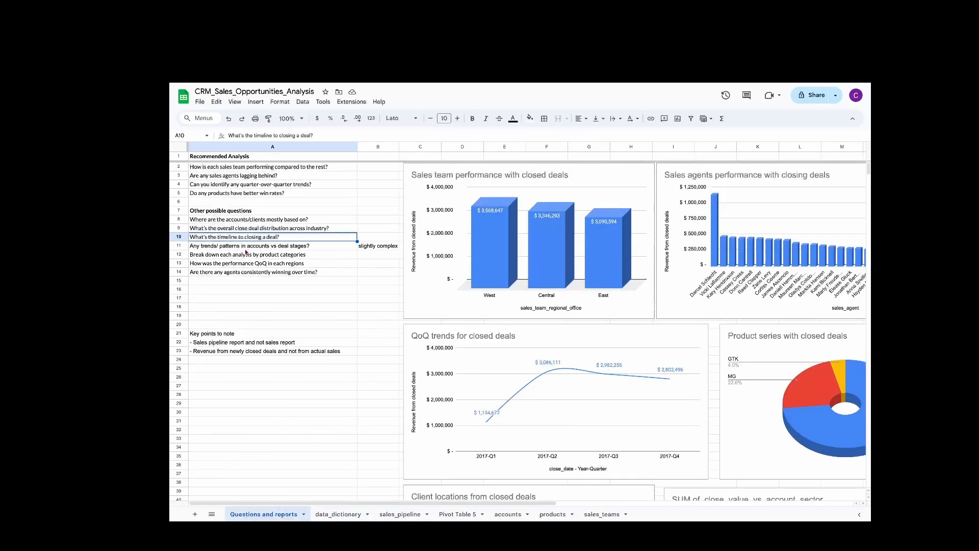
Insert a column between close_date and close_value on the sales_pipeline sheet and head it "duration".
{"action": "left_click", "coordinate": [399, 514]}
{"action": "right_click", "coordinate": [468, 148]}
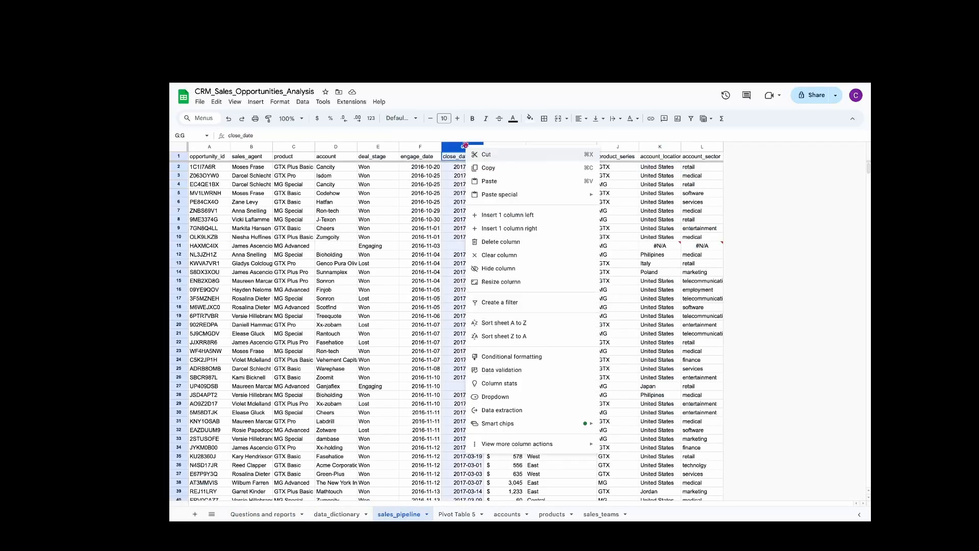
{"action": "key", "text": "Escape"}
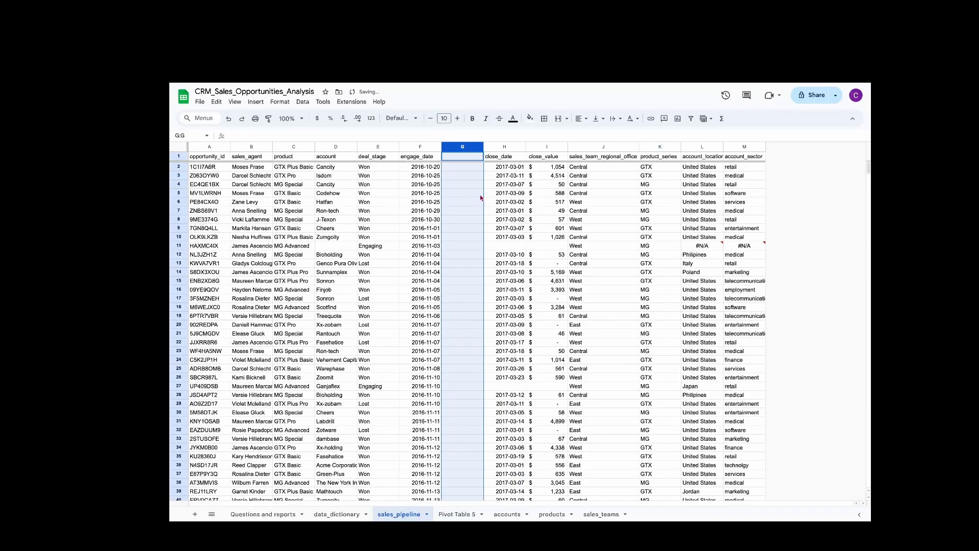
{"action": "right_click", "coordinate": [511, 148]}
{"action": "left_click", "coordinate": [532, 215]}
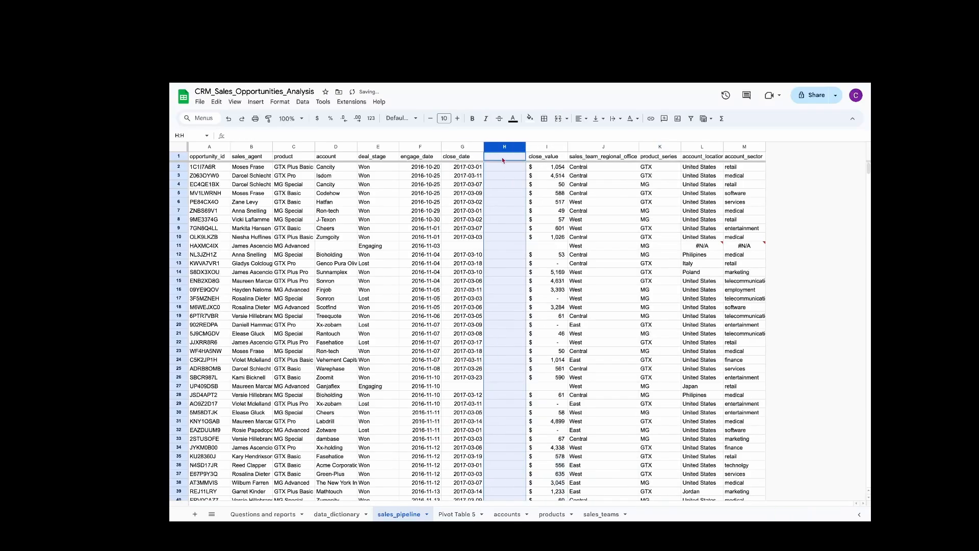
{"action": "left_click", "coordinate": [502, 157]}
{"action": "type", "text": "duration"}
{"action": "key", "text": "Return"}
{"action": "key", "text": "Up"}
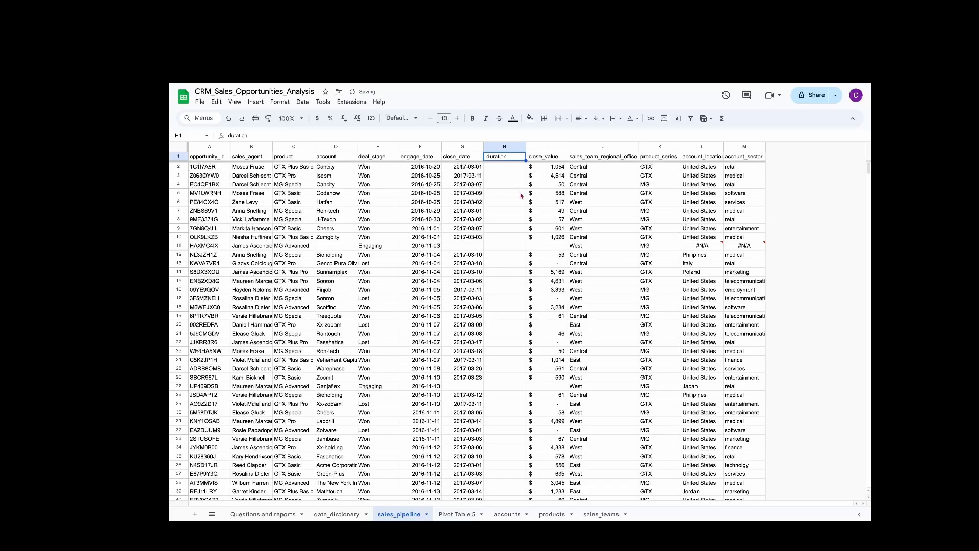
Enter a trial value of 2 in H2 and format the duration column as a number without decimals.
{"action": "left_click", "coordinate": [506, 171]}
{"action": "type", "text": "2"}
{"action": "key", "text": "Return"}
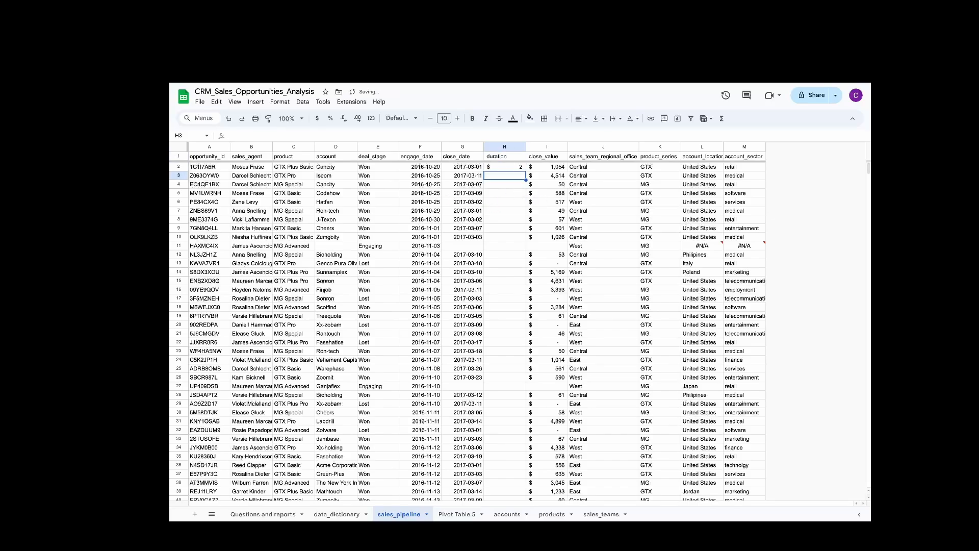
{"action": "left_click", "coordinate": [504, 147]}
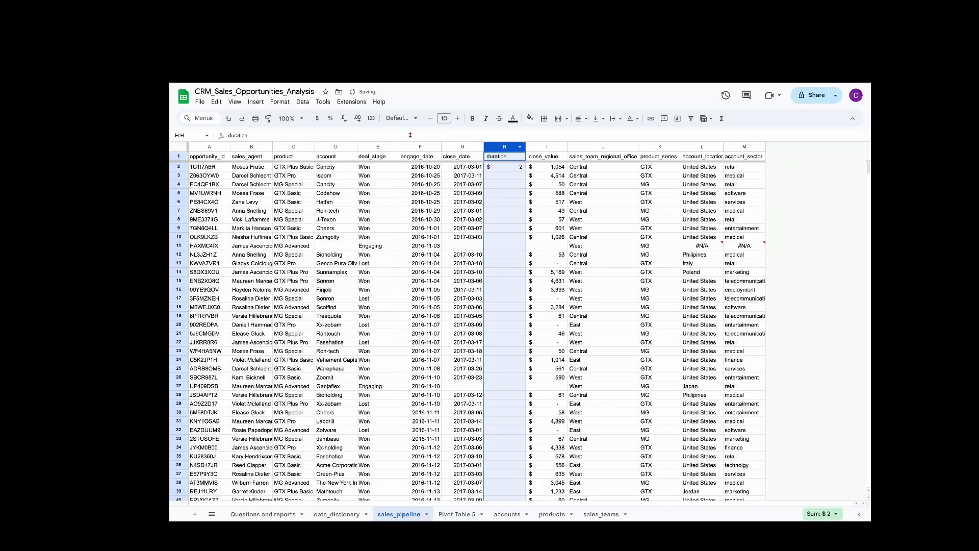
{"action": "left_click", "coordinate": [370, 118]}
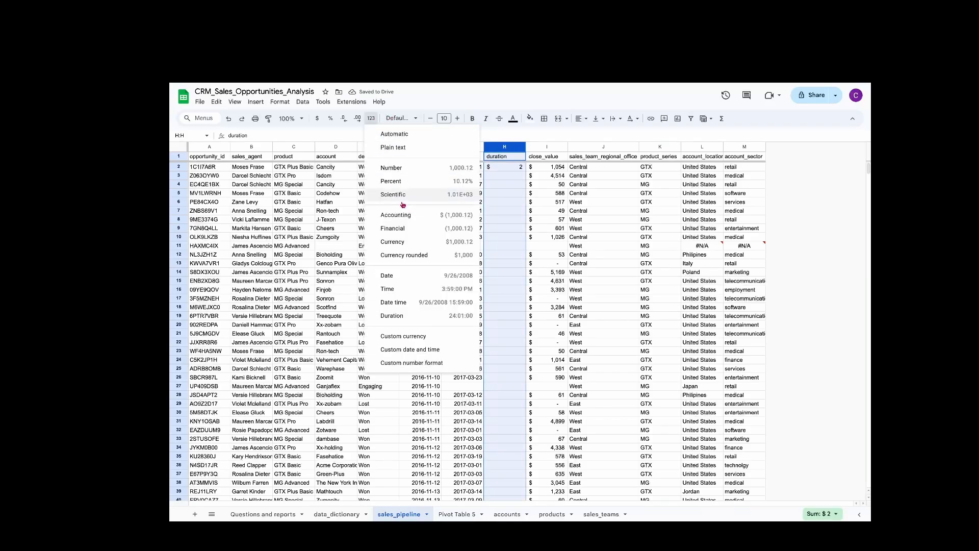
{"action": "left_click", "coordinate": [412, 171]}
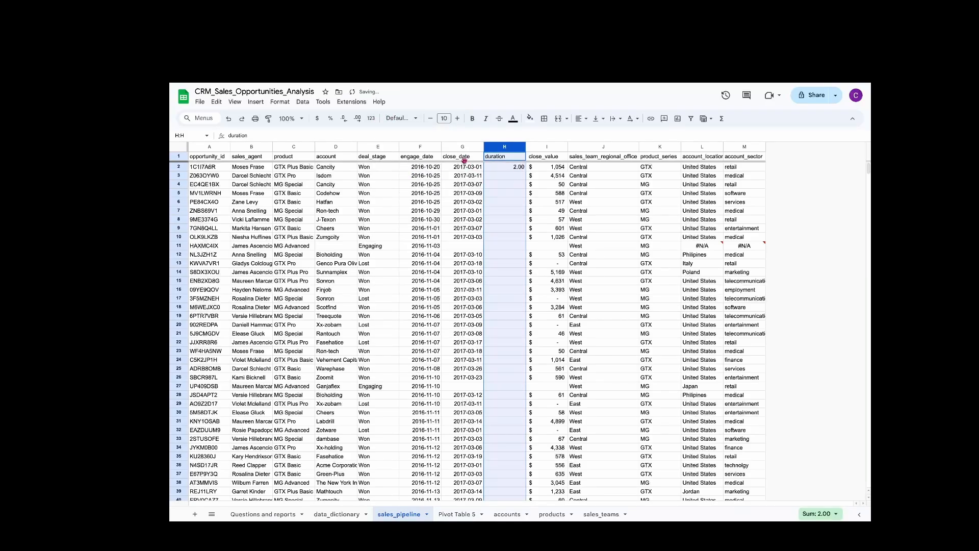
{"action": "left_click", "coordinate": [344, 119]}
{"action": "left_click", "coordinate": [344, 118]}
Calculate the days from engage_date to close_date in H2 with =DATEDIF(F2,G2,"D").
{"action": "left_click", "coordinate": [505, 168]}
{"action": "type", "text": "=DATEDIF("}
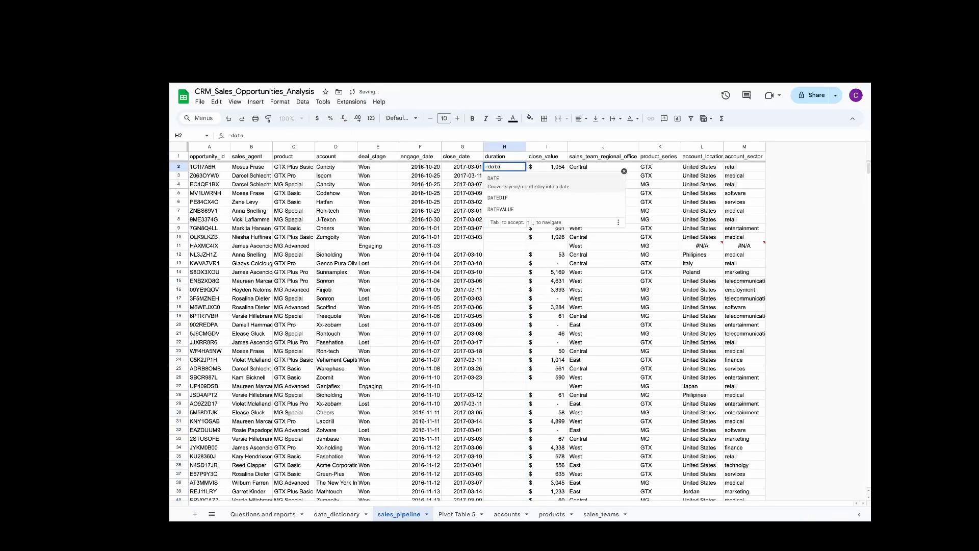
{"action": "type", "text": "F2"}
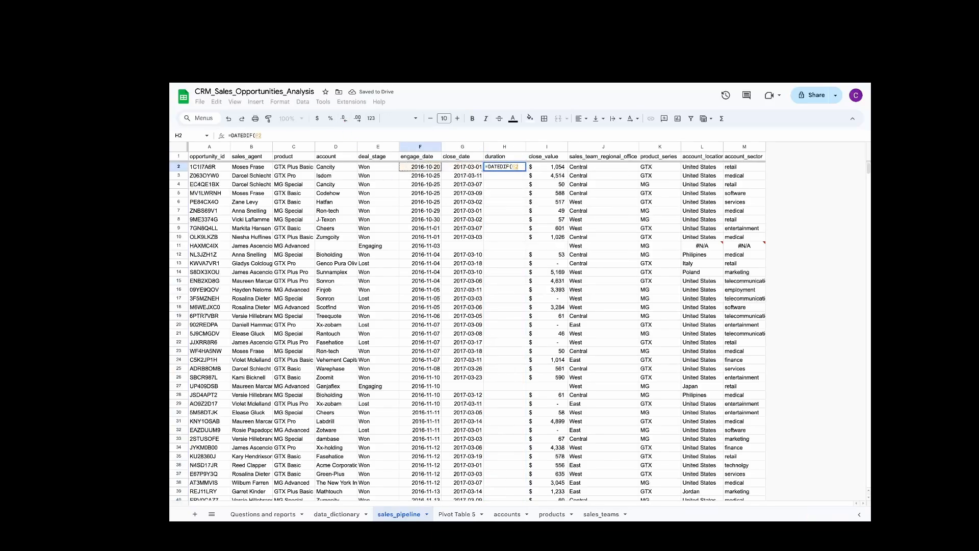
{"action": "type", "text": ",G2,"}
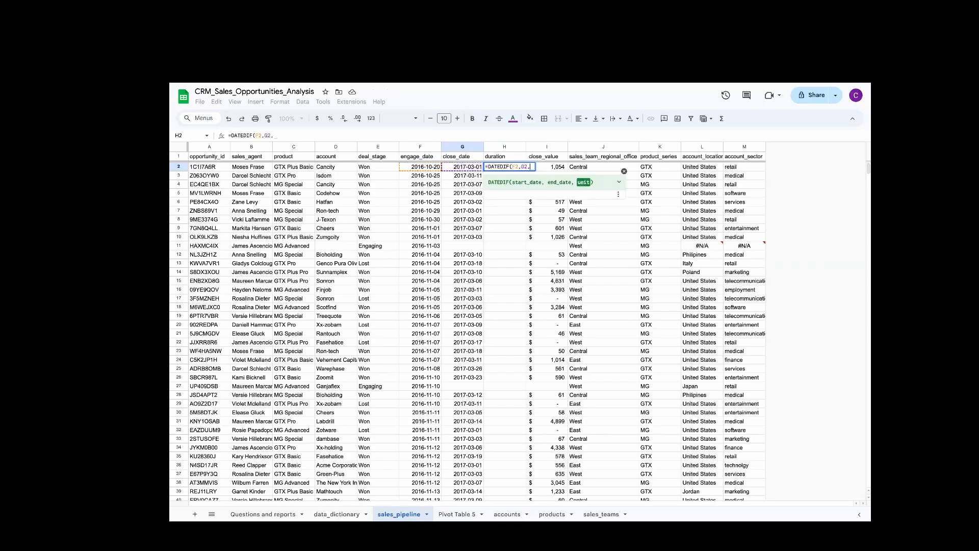
{"action": "type", "text": "\"D"}
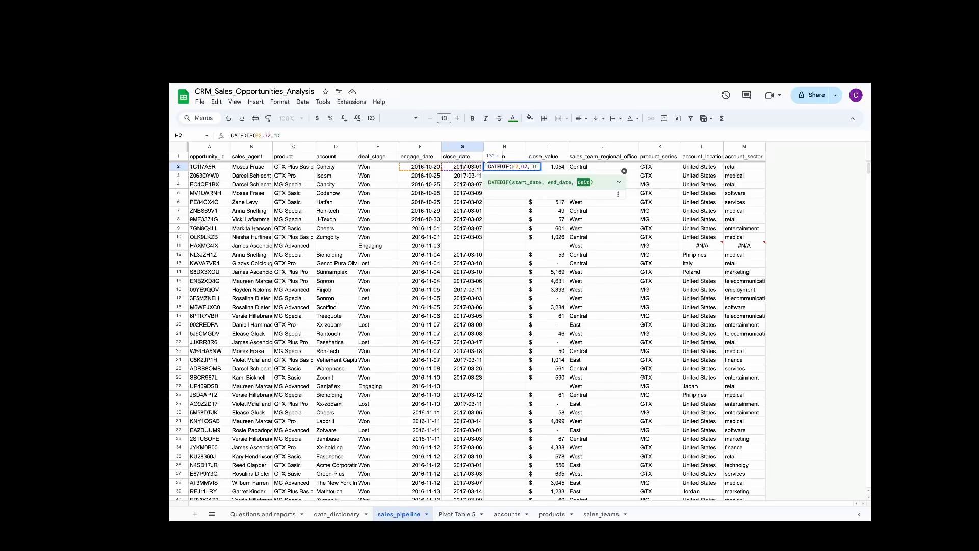
{"action": "key", "text": "Return"}
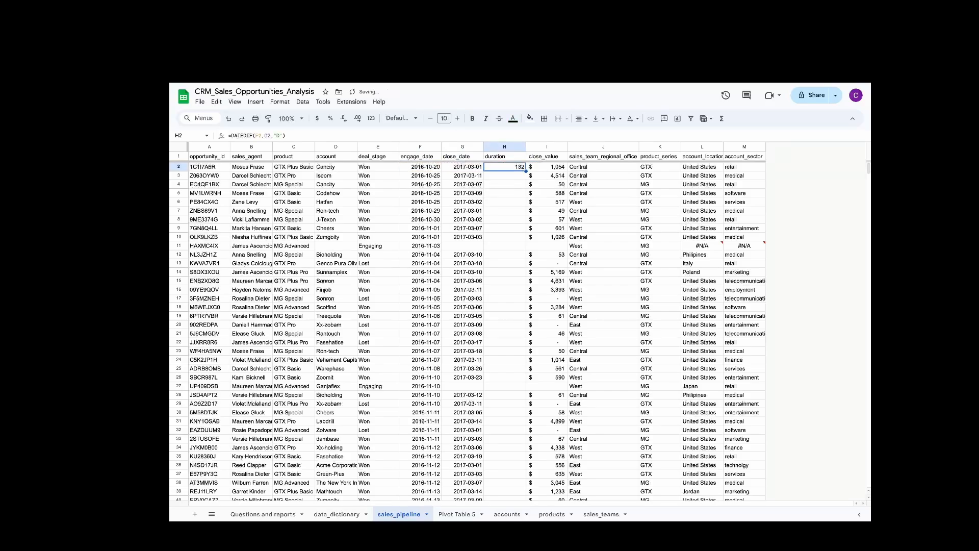
Copy the DATEDIF formula from H2 down the duration column to the last data row, H8801.
{"action": "key", "text": "Left"}
{"action": "key", "text": "Left"}
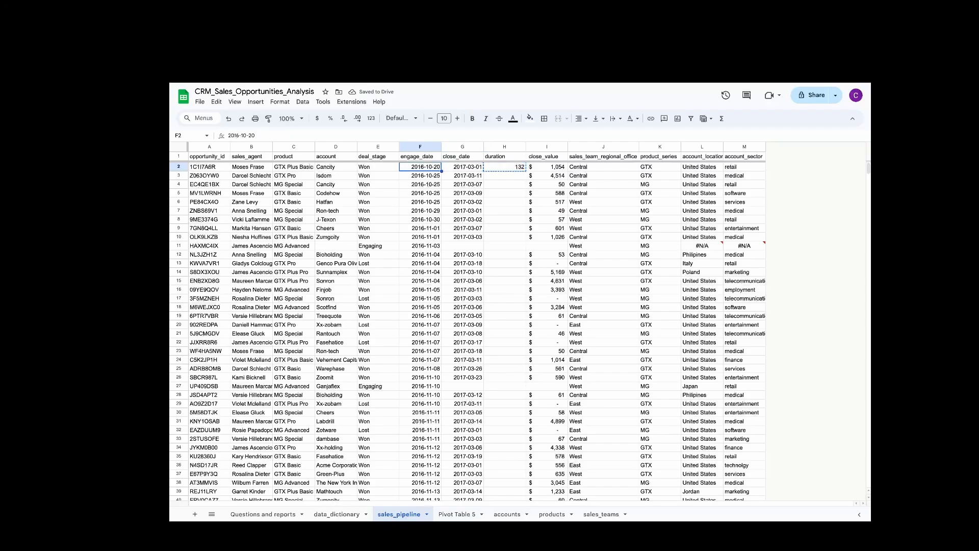
{"action": "key", "text": "ctrl+Down"}
{"action": "key", "text": "Left"}
{"action": "key", "text": "Left"}
{"action": "key", "text": "ctrl+Down"}
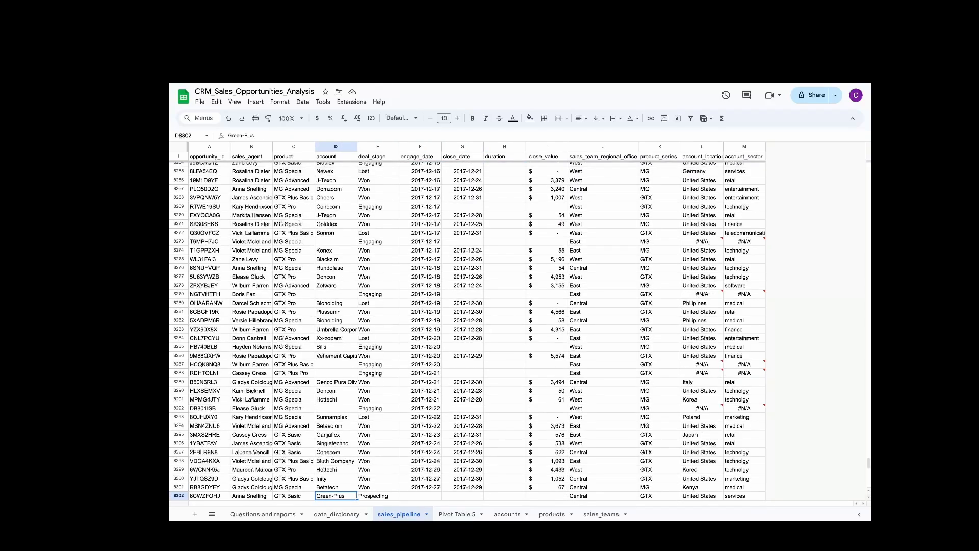
{"action": "key", "text": "Right"}
{"action": "key", "text": "ctrl+Down"}
{"action": "key", "text": "Right"}
{"action": "key", "text": "Right"}
{"action": "key", "text": "Right"}
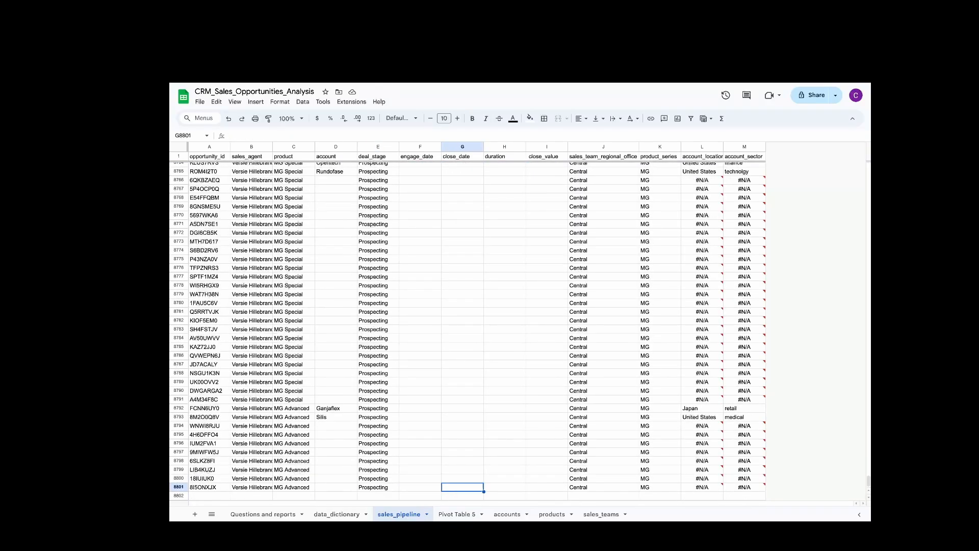
{"action": "key", "text": "ctrl+shift+Up"}
{"action": "key", "text": "ctrl+v"}
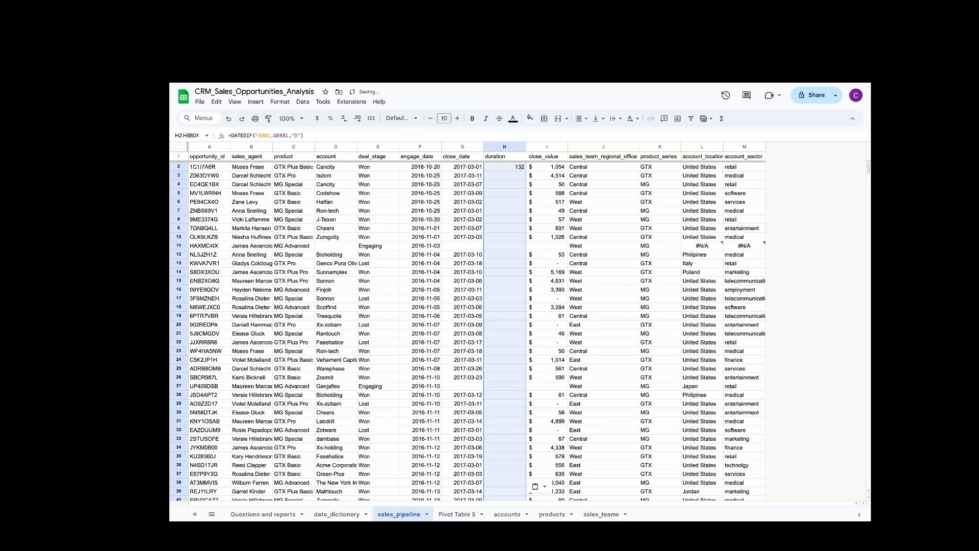
{"action": "key", "text": "super+d"}
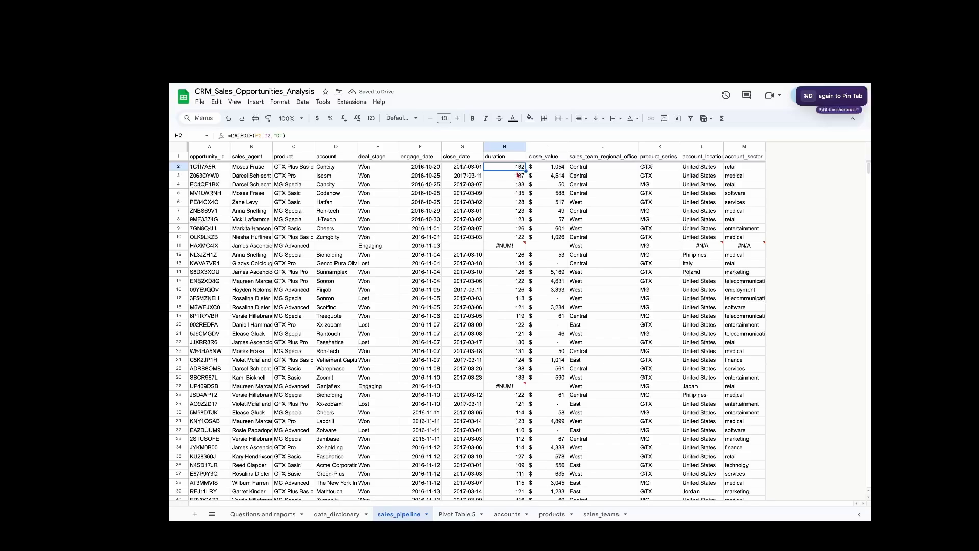
Wrap the H2 formula as =IFERROR(DATEDIF(F2,G2,"D")) and copy it down the whole duration column.
{"action": "key", "text": "Return"}
{"action": "type", "text": "("}
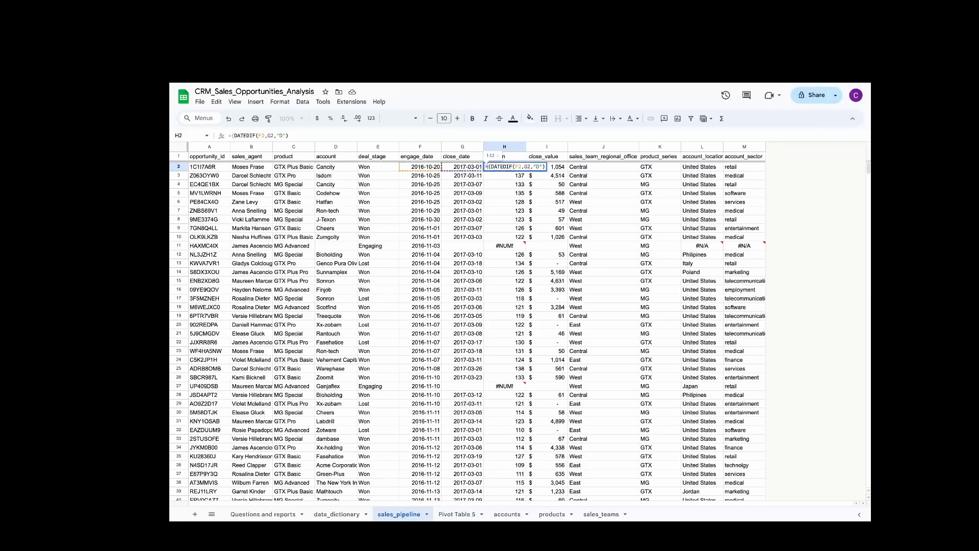
{"action": "type", "text": "IFERROR"}
{"action": "key", "text": "Return"}
{"action": "key", "text": "Up"}
{"action": "key", "text": "ctrl+c"}
{"action": "key", "text": "ctrl+shift+Down"}
{"action": "key", "text": "ctrl+v"}
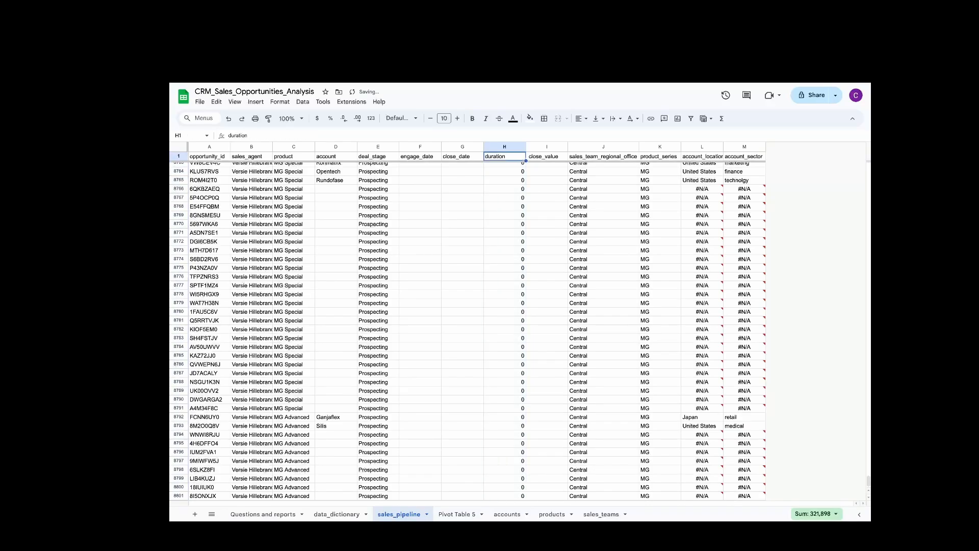
{"action": "key", "text": "ctrl+Up"}
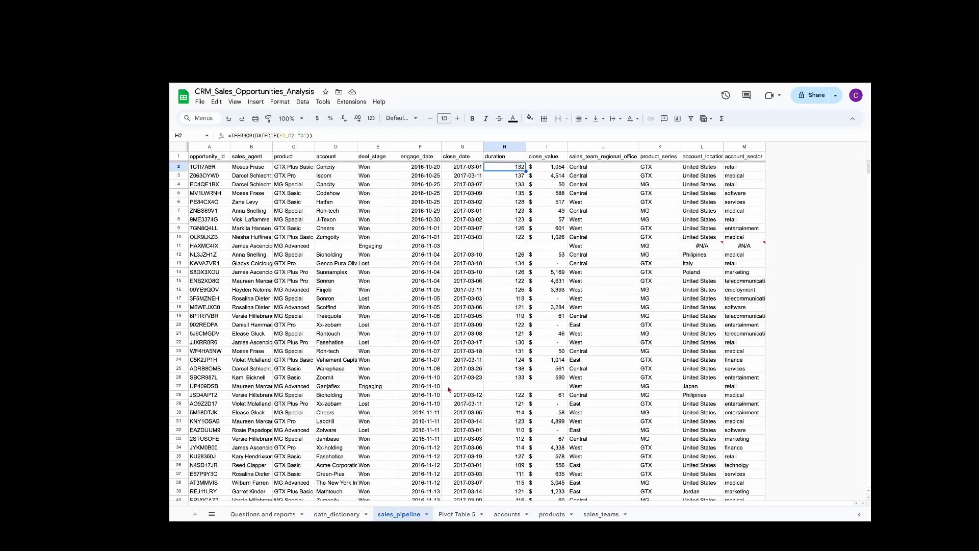
Copy the account sector pivot table on the Pivot Table 5 sheet to A117, below the original.
{"action": "left_click", "coordinate": [457, 514]}
{"action": "left_click_drag", "start_coordinate": [224, 304], "coordinate": [294, 339]}
{"action": "key", "text": "ctrl+c"}
{"action": "scroll", "coordinate": [285, 362], "scroll_direction": "down", "scroll_amount": 5}
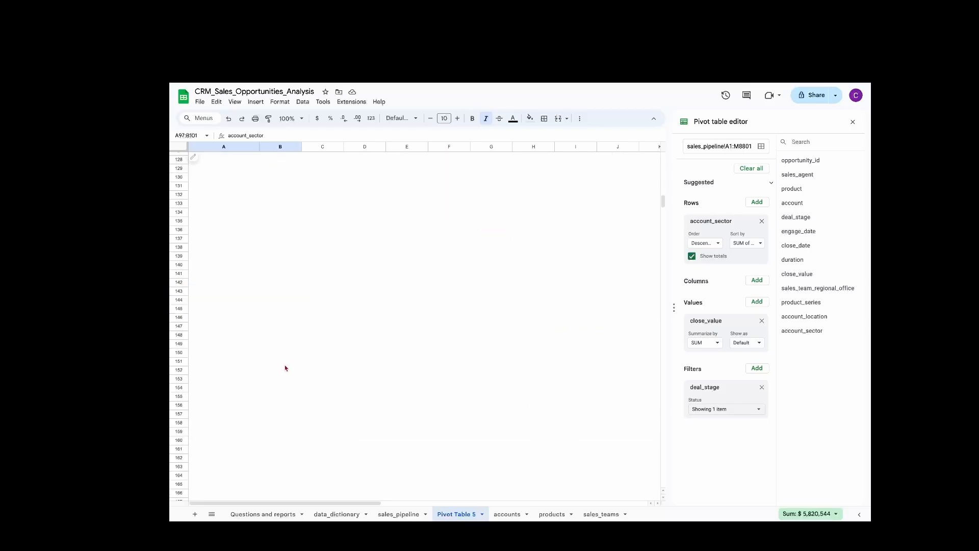
{"action": "left_click", "coordinate": [236, 348]}
{"action": "key", "text": "ctrl+v"}
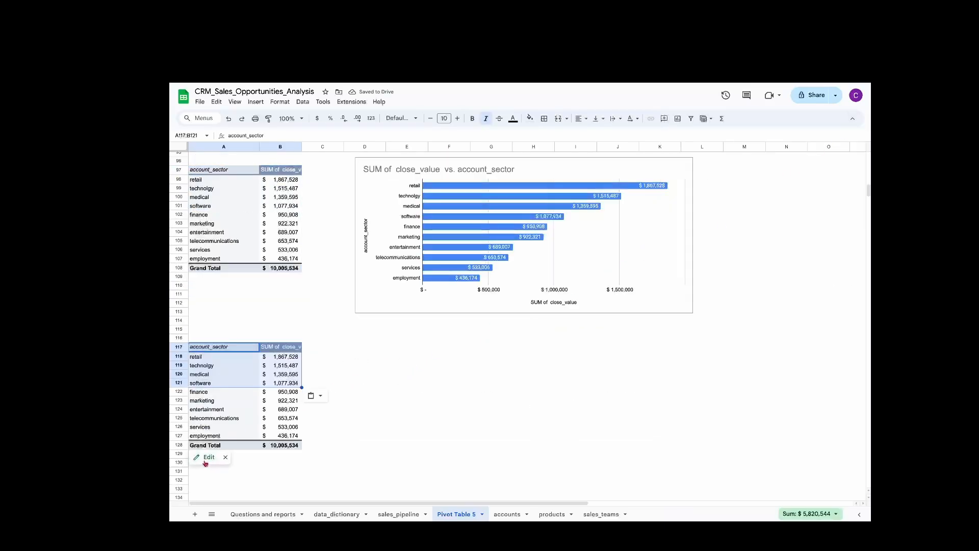
Replace account_sector with duration as the row field of the copied pivot table and look through its rows.
{"action": "left_click", "coordinate": [196, 458]}
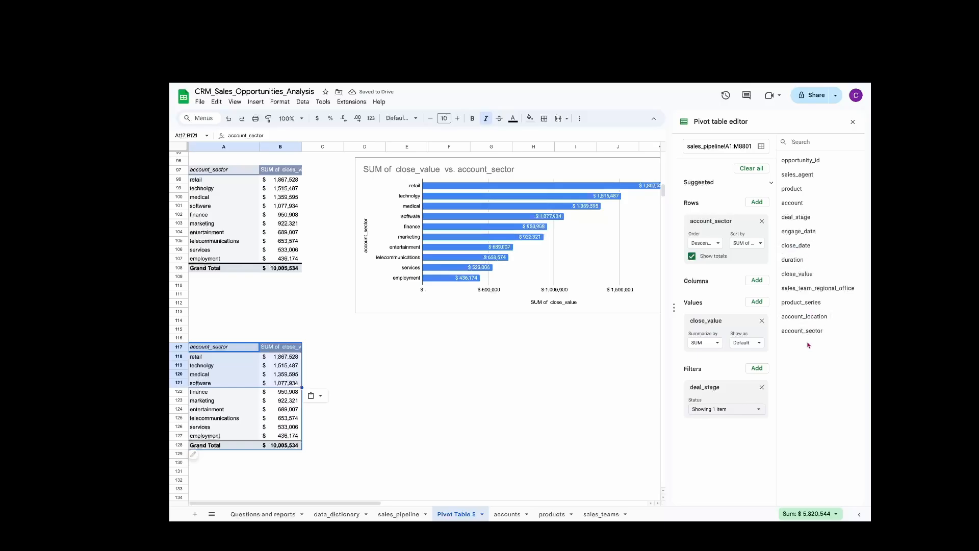
{"action": "left_click_drag", "start_coordinate": [793, 260], "coordinate": [720, 229]}
{"action": "left_click", "coordinate": [292, 374]}
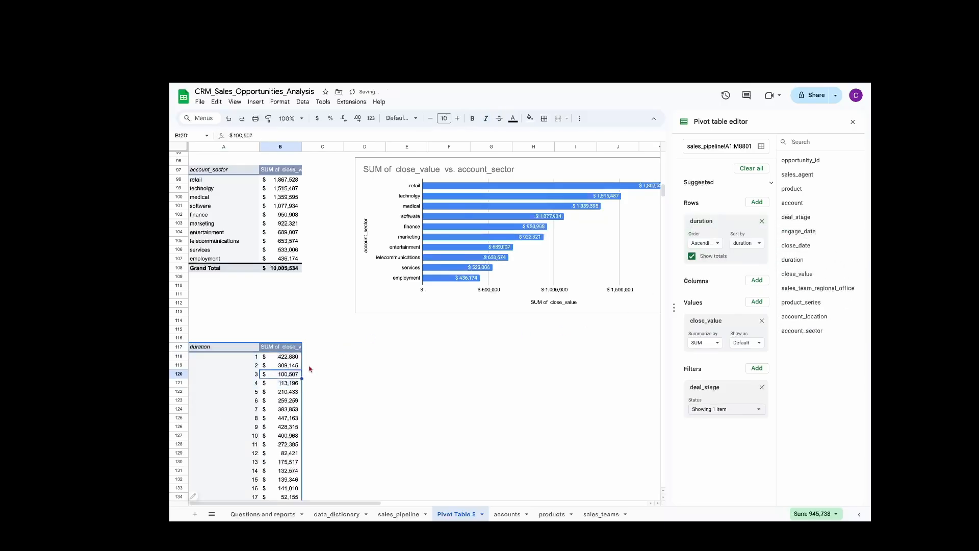
{"action": "scroll", "coordinate": [306, 372], "scroll_direction": "down", "scroll_amount": 1}
{"action": "scroll", "coordinate": [283, 374], "scroll_direction": "down", "scroll_amount": 20}
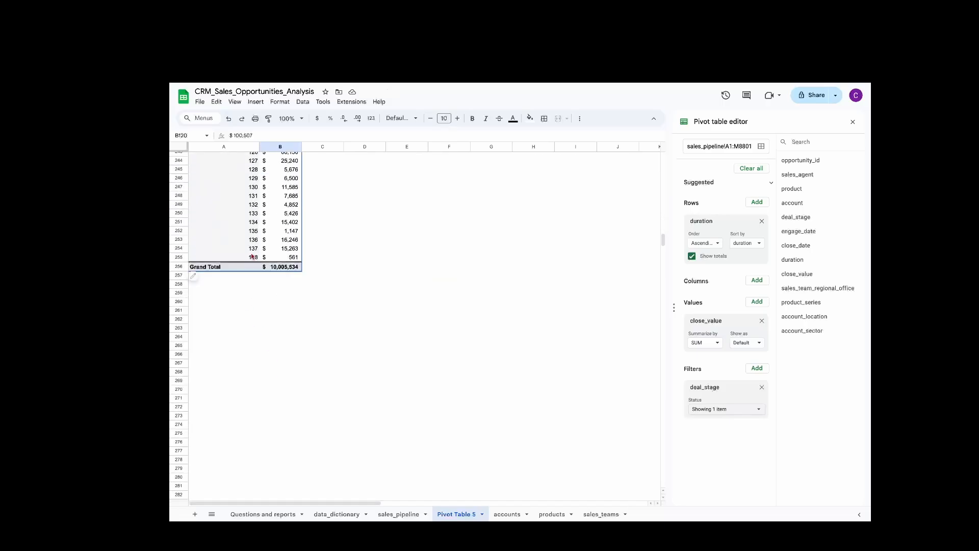
{"action": "scroll", "coordinate": [252, 258], "scroll_direction": "up", "scroll_amount": 20}
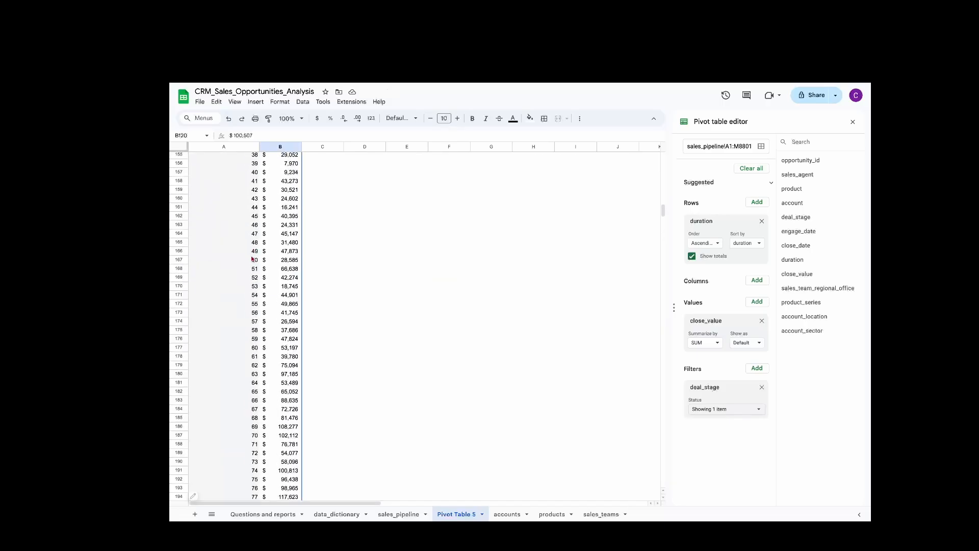
Group the duration rows of the copied pivot table from 1 to 140 with an interval size of 30.
{"action": "scroll", "coordinate": [251, 259], "scroll_direction": "down", "scroll_amount": 6}
{"action": "right_click", "coordinate": [251, 248]}
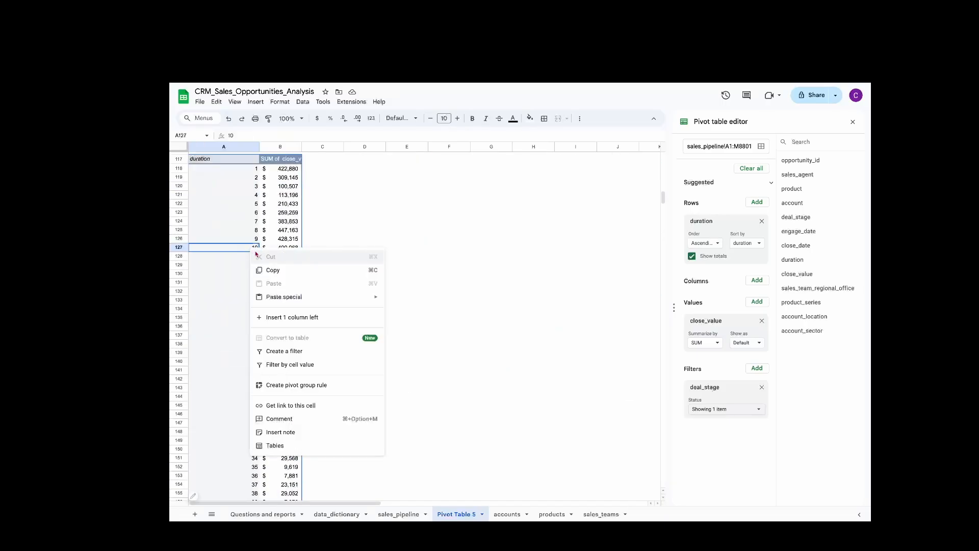
{"action": "left_click", "coordinate": [310, 388]}
{"action": "left_click", "coordinate": [484, 277]}
{"action": "type", "text": "1"}
{"action": "key", "text": "Tab"}
{"action": "type", "text": "1"}
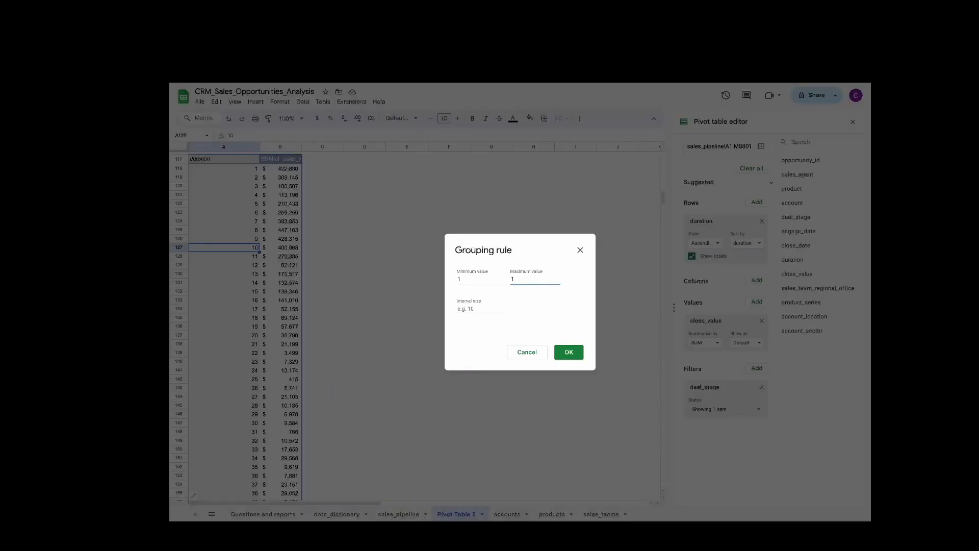
{"action": "key", "text": "Tab"}
{"action": "type", "text": "30"}
{"action": "left_click", "coordinate": [559, 346]}
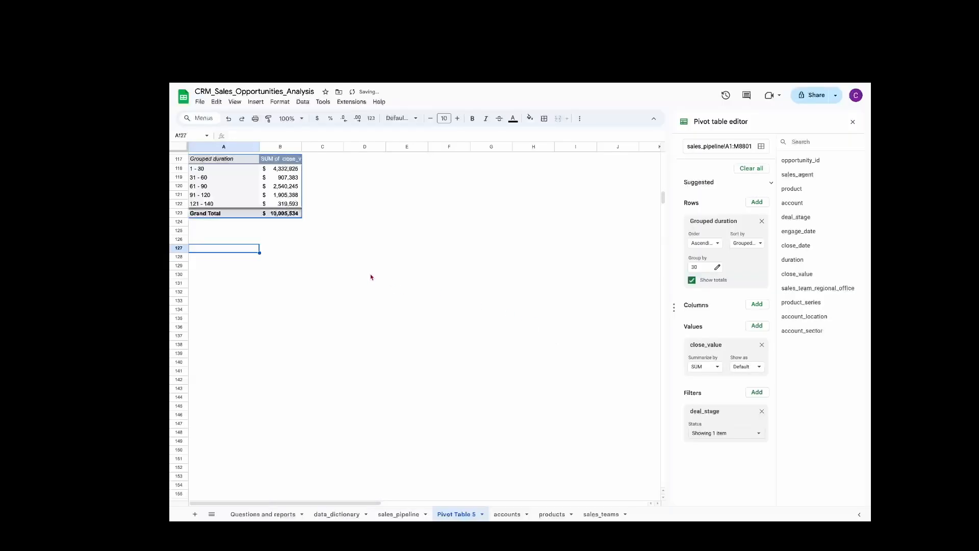
Try sorting the grouped duration pivot table by SUM of close_value and undo the change.
{"action": "scroll", "coordinate": [356, 235], "scroll_direction": "up", "scroll_amount": 3}
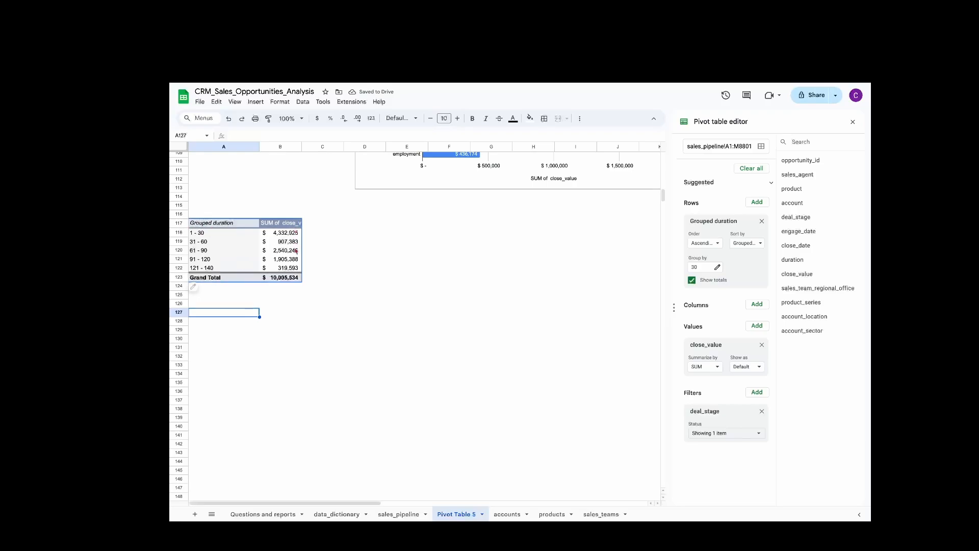
{"action": "left_click", "coordinate": [754, 243]}
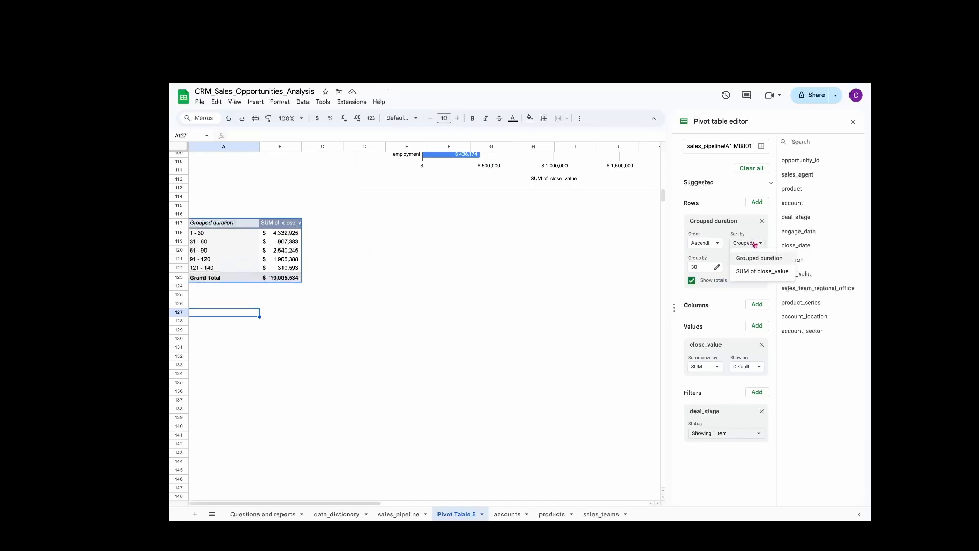
{"action": "left_click", "coordinate": [757, 272]}
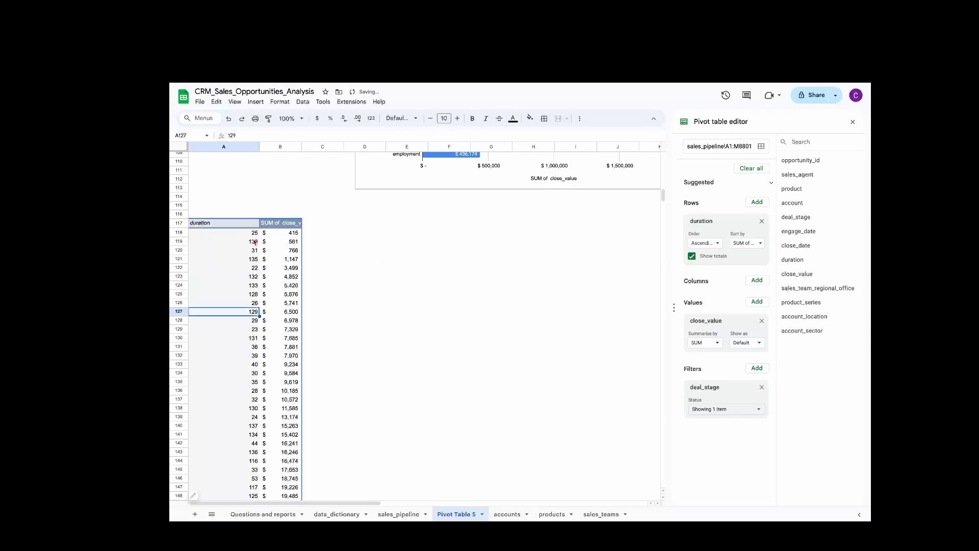
{"action": "key", "text": "ctrl+z"}
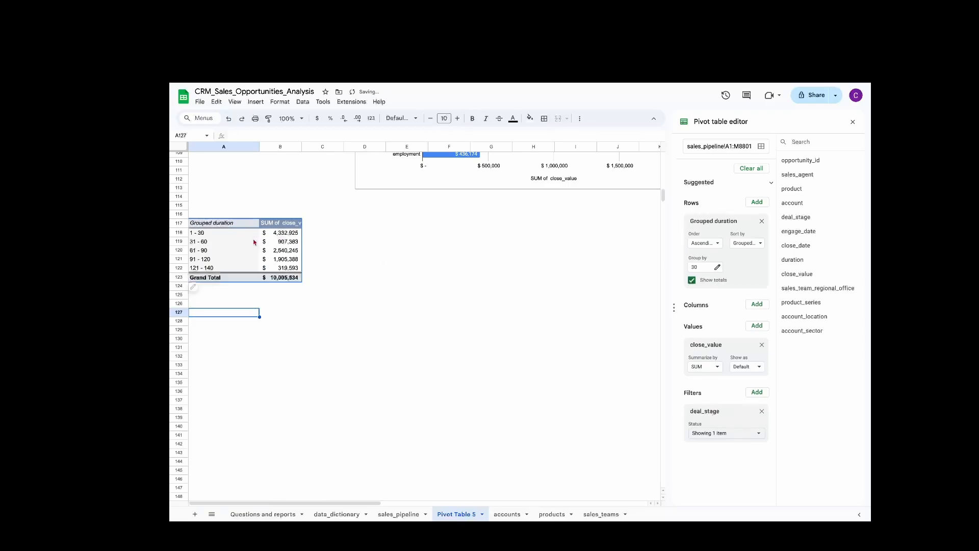
Copy the grouped duration pivot table without its grand total (A117:B122) and paste it as values only at D117.
{"action": "left_click", "coordinate": [257, 241]}
{"action": "left_click_drag", "start_coordinate": [231, 224], "coordinate": [288, 266]}
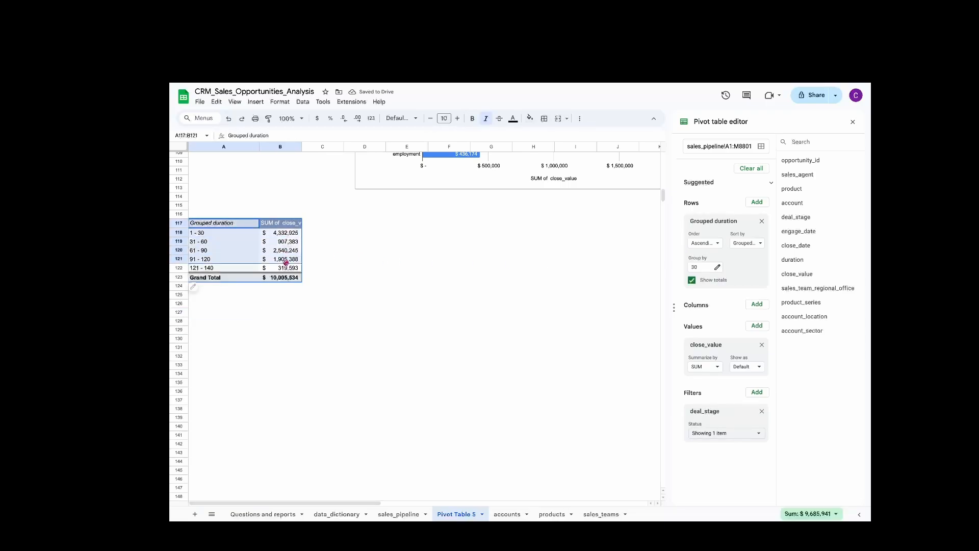
{"action": "key", "text": "shift+Down"}
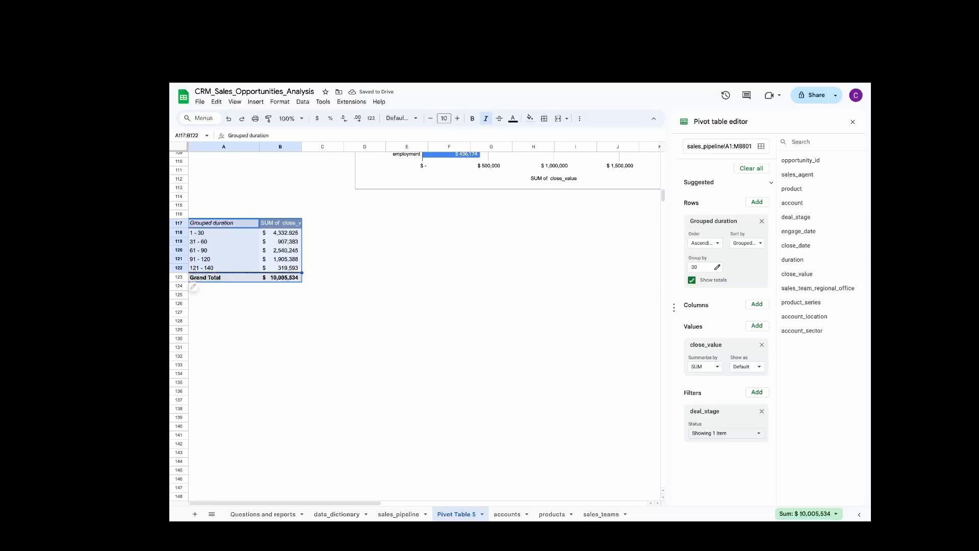
{"action": "left_click", "coordinate": [365, 225]}
{"action": "right_click", "coordinate": [371, 224]}
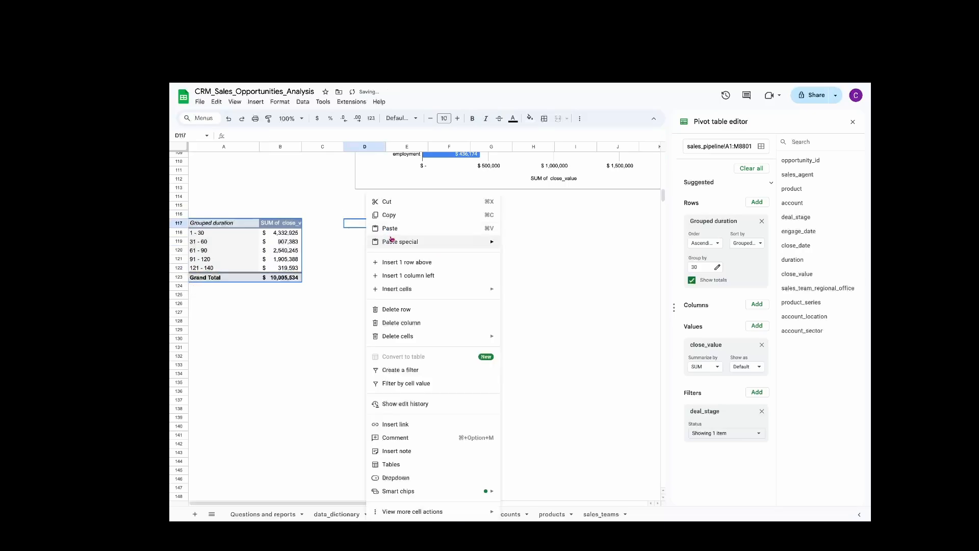
{"action": "mouse_move", "coordinate": [489, 242]}
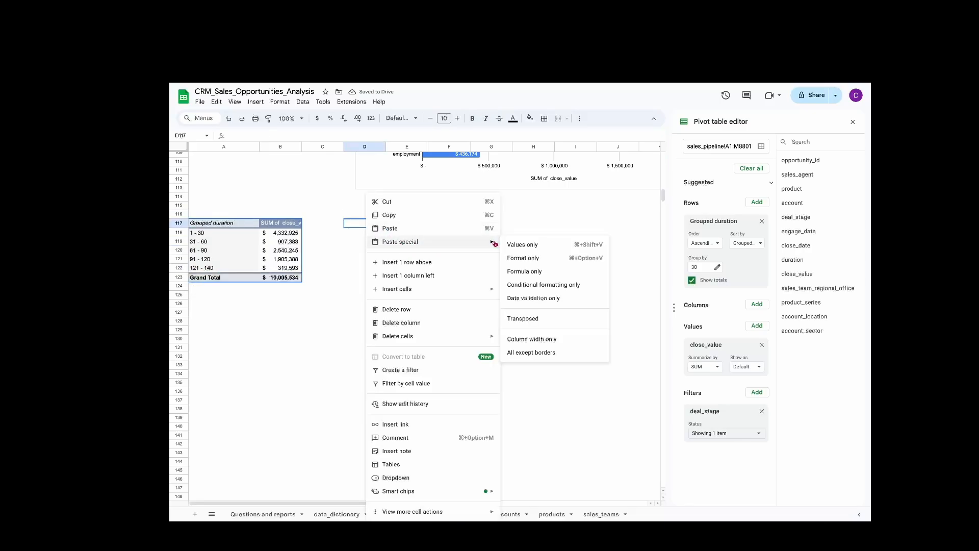
{"action": "left_click", "coordinate": [521, 246]}
Add a filter to the pasted table D117:E122 and sort its SUM of close_value column from Z to A.
{"action": "left_click", "coordinate": [410, 227]}
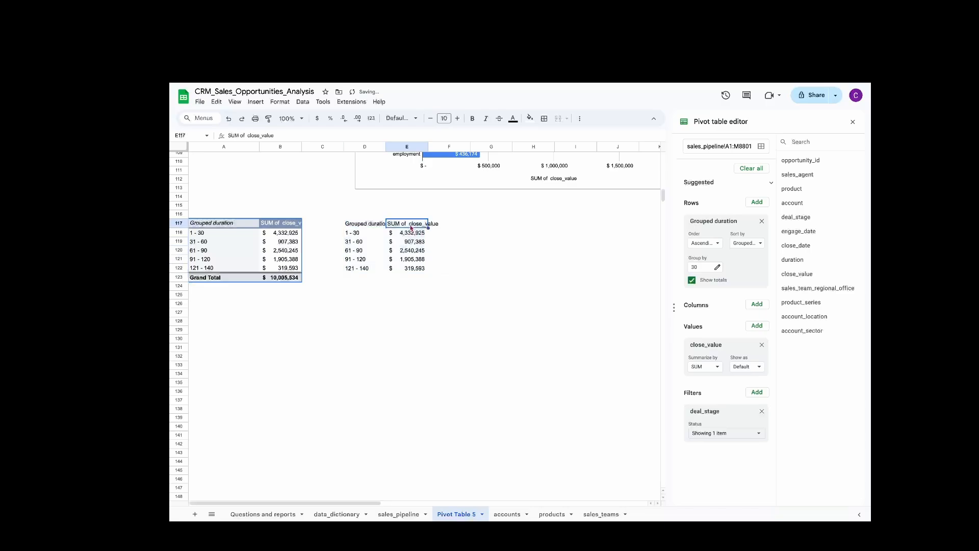
{"action": "key", "text": "shift+Left"}
{"action": "key", "text": "shift+Down"}
{"action": "key", "text": "shift+Down"}
{"action": "key", "text": "shift+Down"}
{"action": "key", "text": "shift+Down"}
{"action": "key", "text": "shift+Down"}
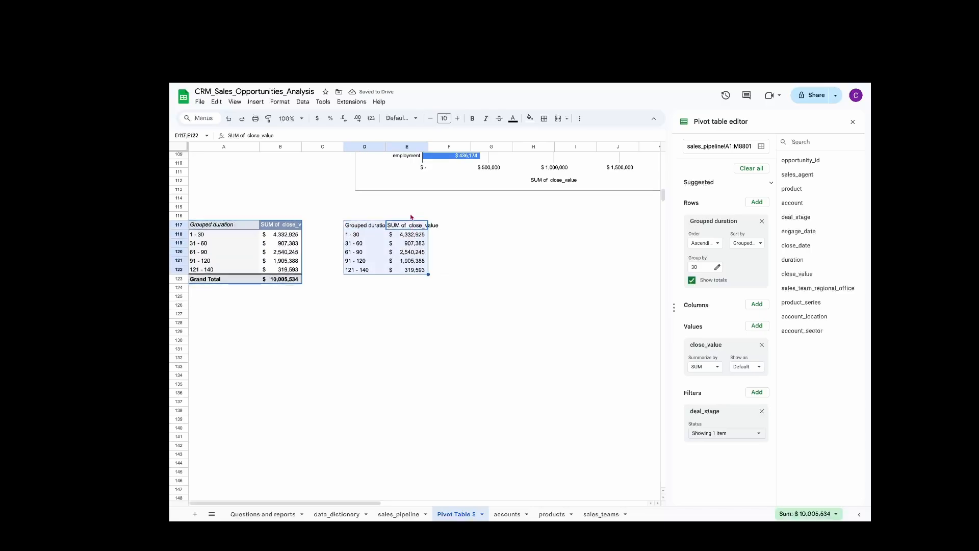
{"action": "left_click", "coordinate": [853, 121]}
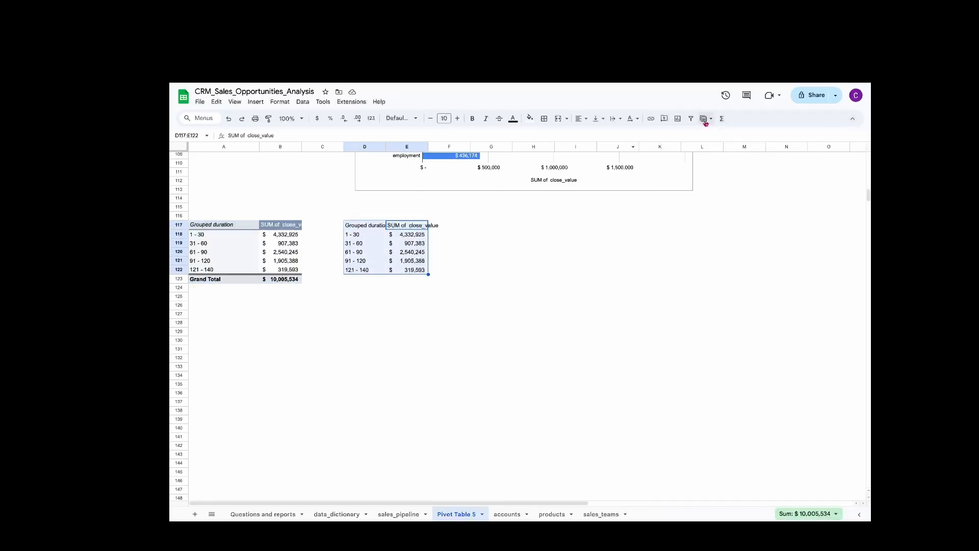
{"action": "left_click", "coordinate": [692, 120]}
{"action": "left_click", "coordinate": [423, 226]}
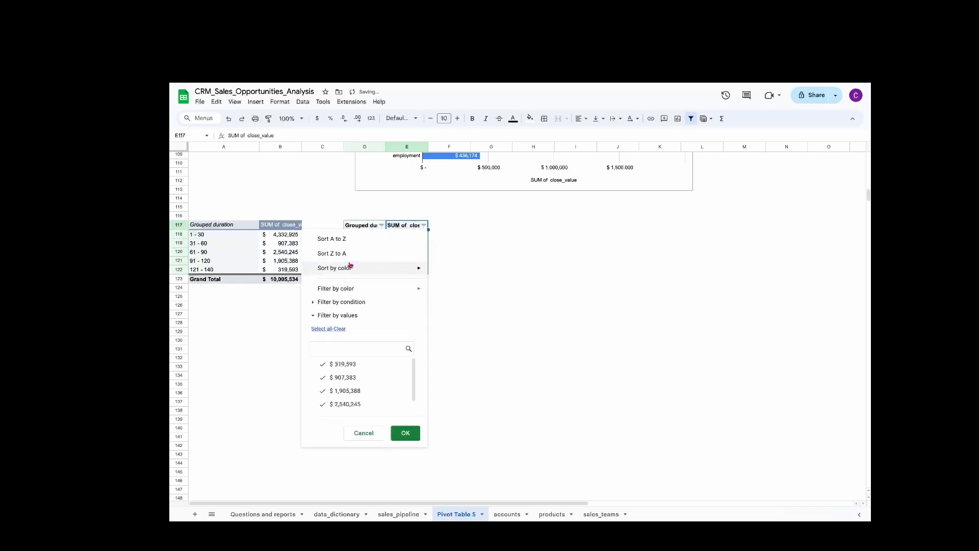
{"action": "left_click", "coordinate": [350, 254]}
{"action": "key", "text": "Down"}
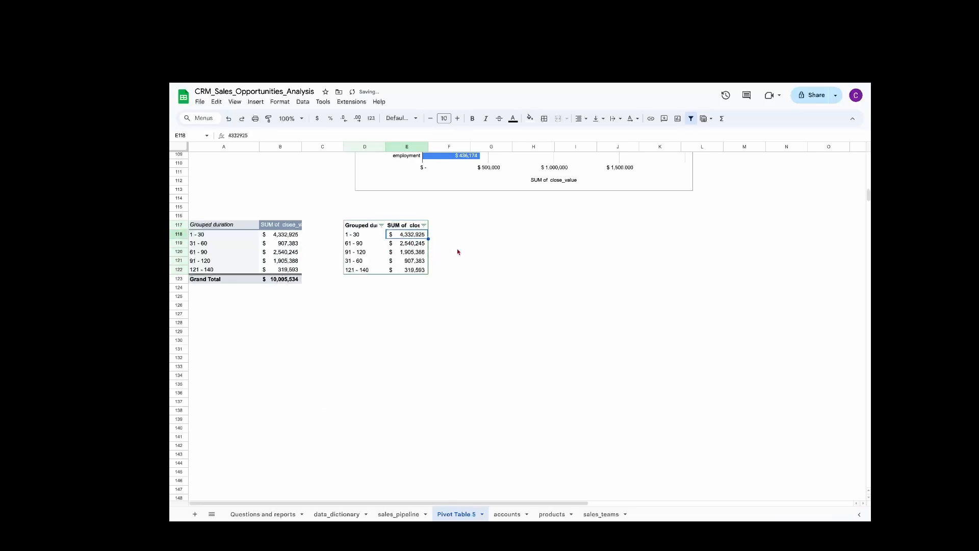
Insert a column chart from D117:E122 and place it beside the sorted duration table.
{"action": "left_click_drag", "start_coordinate": [362, 225], "coordinate": [408, 270]}
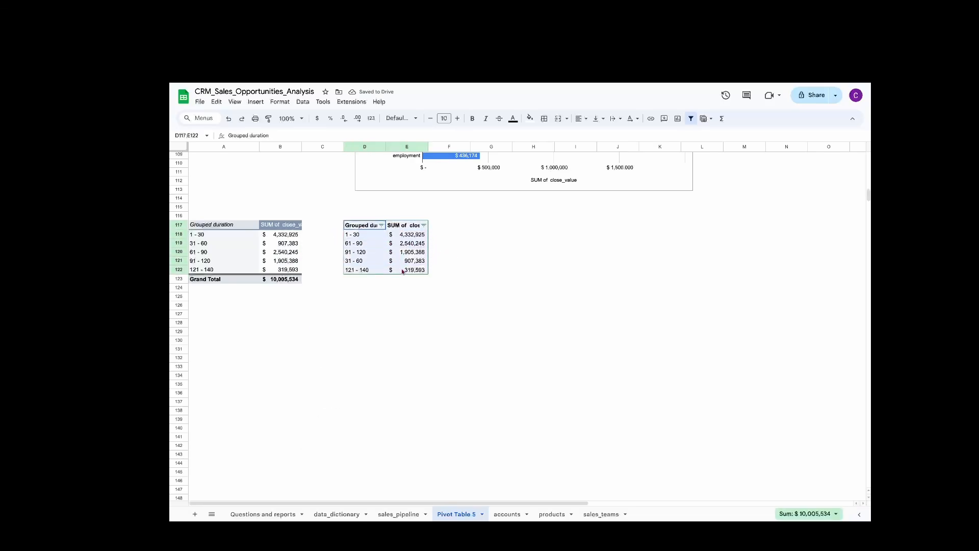
{"action": "left_click", "coordinate": [255, 101]}
{"action": "left_click", "coordinate": [280, 199]}
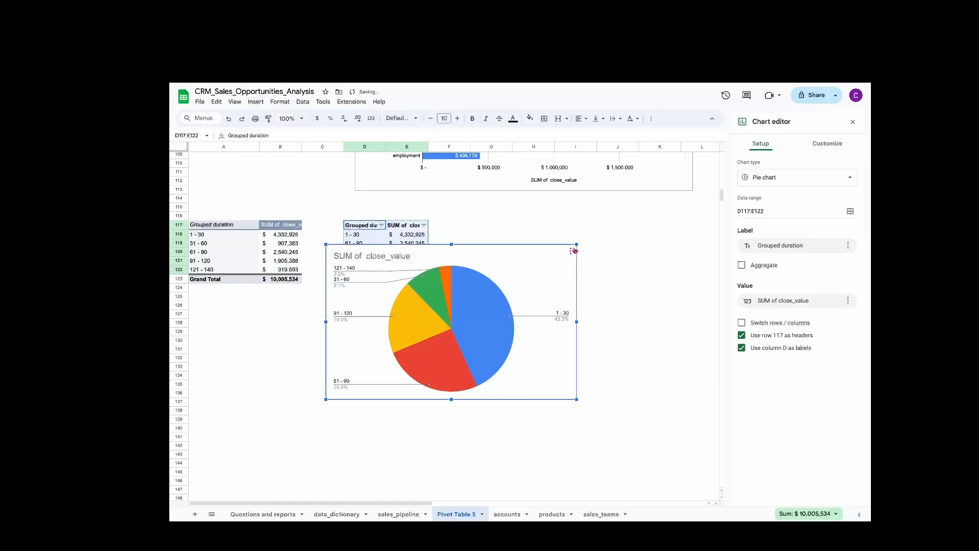
{"action": "left_click", "coordinate": [818, 228]}
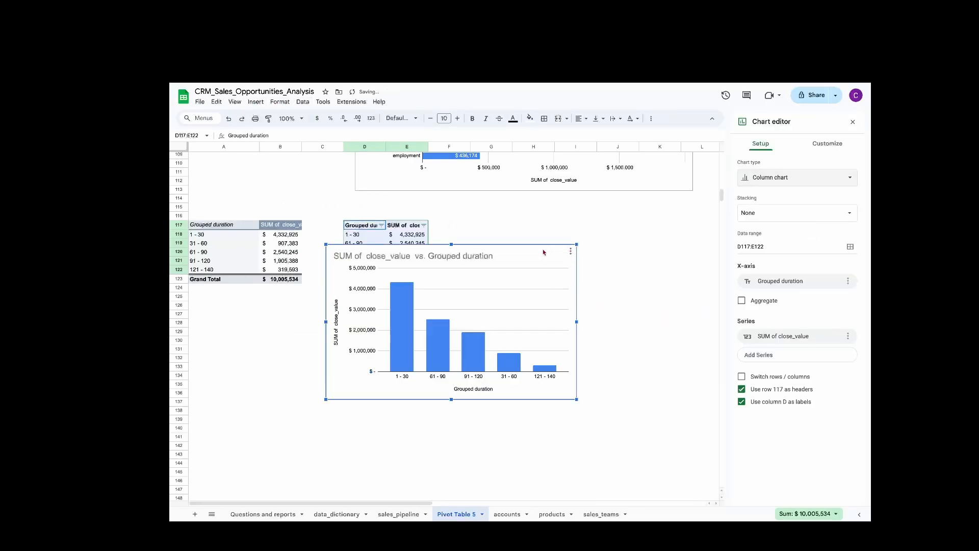
{"action": "left_click_drag", "start_coordinate": [542, 252], "coordinate": [656, 231]}
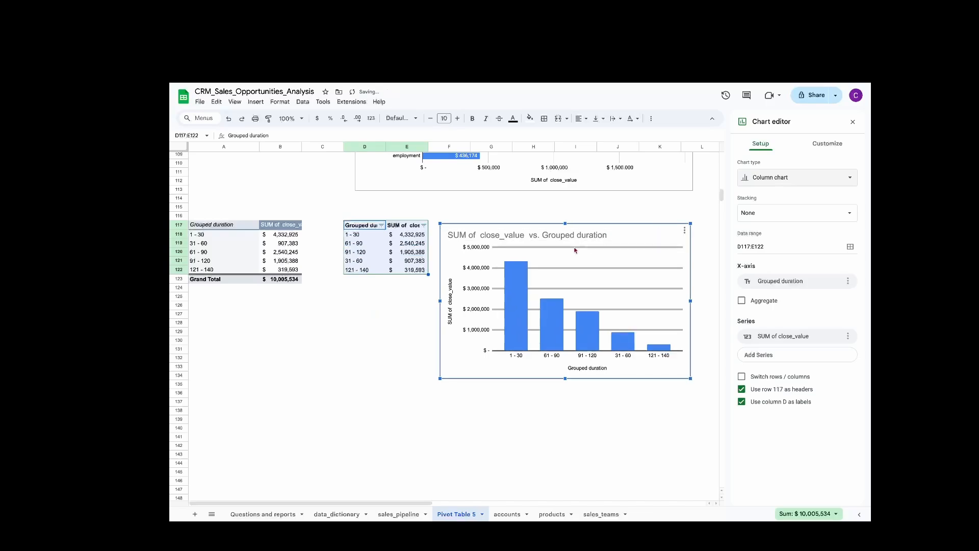
Title the chart "Timeline to close deals" and its vertical axis "Revenue from closed deals".
{"action": "double_click", "coordinate": [582, 236]}
{"action": "type", "text": "T"}
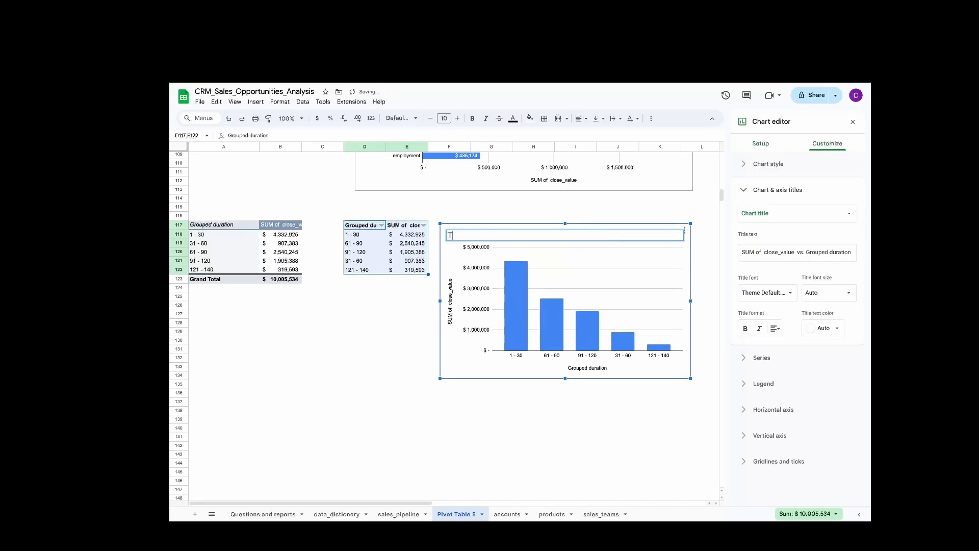
{"action": "type", "text": "imeline to close deals"}
{"action": "key", "text": "Return"}
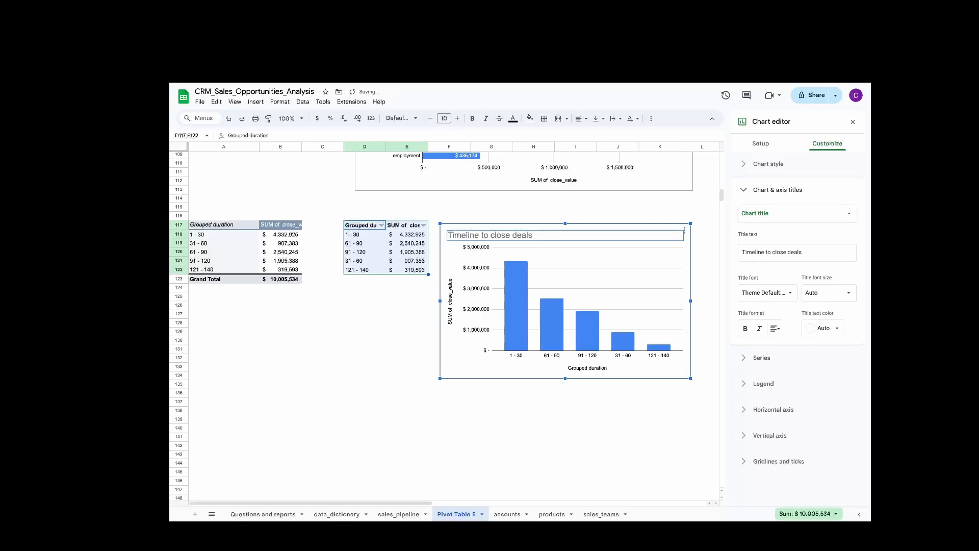
{"action": "double_click", "coordinate": [450, 301]}
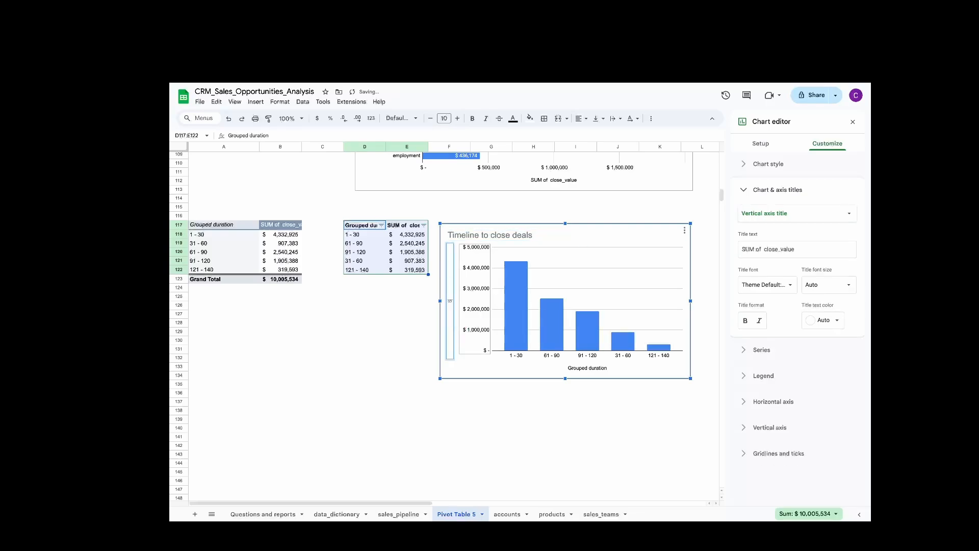
{"action": "type", "text": "Revenue from closed deals"}
{"action": "key", "text": "Return"}
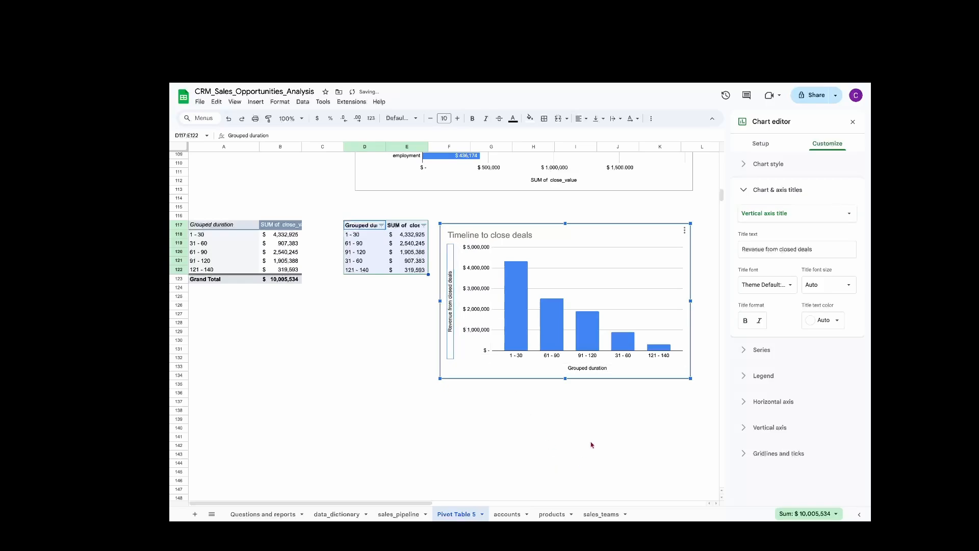
{"action": "left_click", "coordinate": [577, 437]}
Copy the Timeline to close deals chart to the Questions and reports sheet, placing it directly below the client locations chart.
{"action": "left_click", "coordinate": [677, 369]}
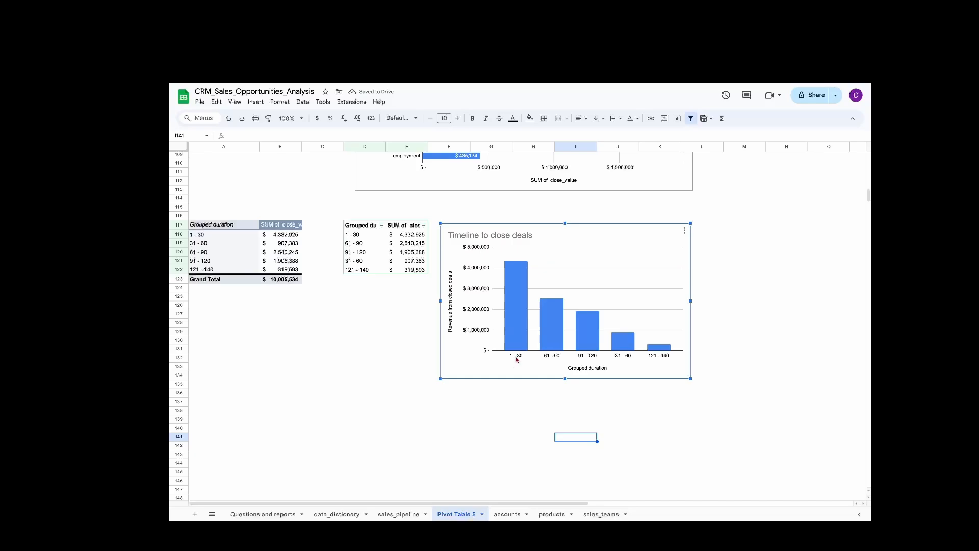
{"action": "mouse_move", "coordinate": [509, 283]}
{"action": "mouse_move", "coordinate": [663, 351]}
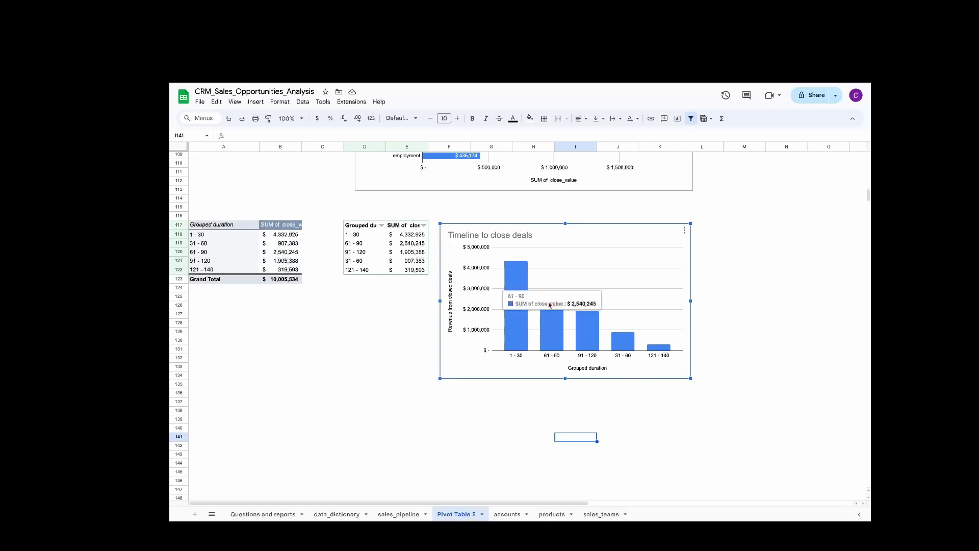
{"action": "left_click", "coordinate": [686, 231]}
{"action": "left_click", "coordinate": [709, 296]}
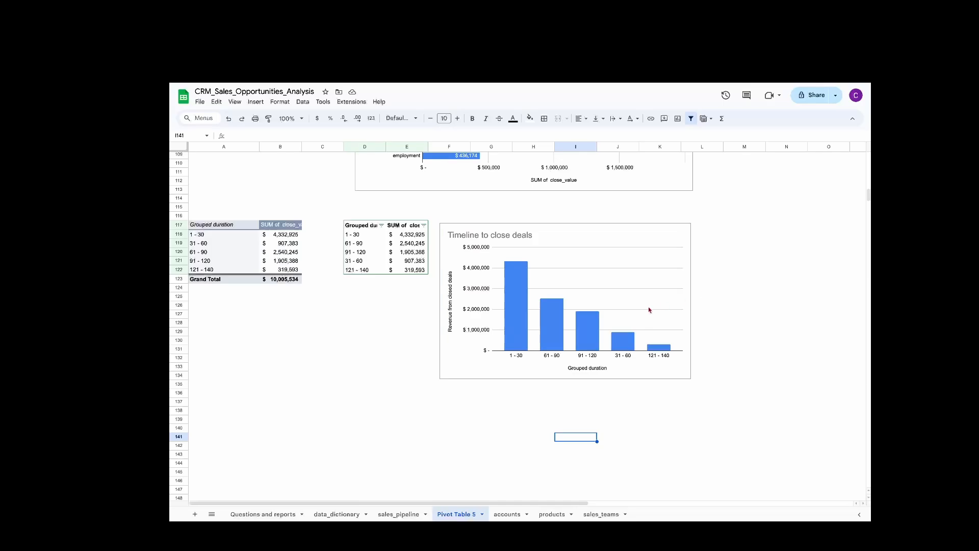
{"action": "left_click", "coordinate": [280, 514]}
{"action": "scroll", "coordinate": [547, 392], "scroll_direction": "down", "scroll_amount": 10}
{"action": "left_click", "coordinate": [427, 348]}
{"action": "key", "text": "ctrl+v"}
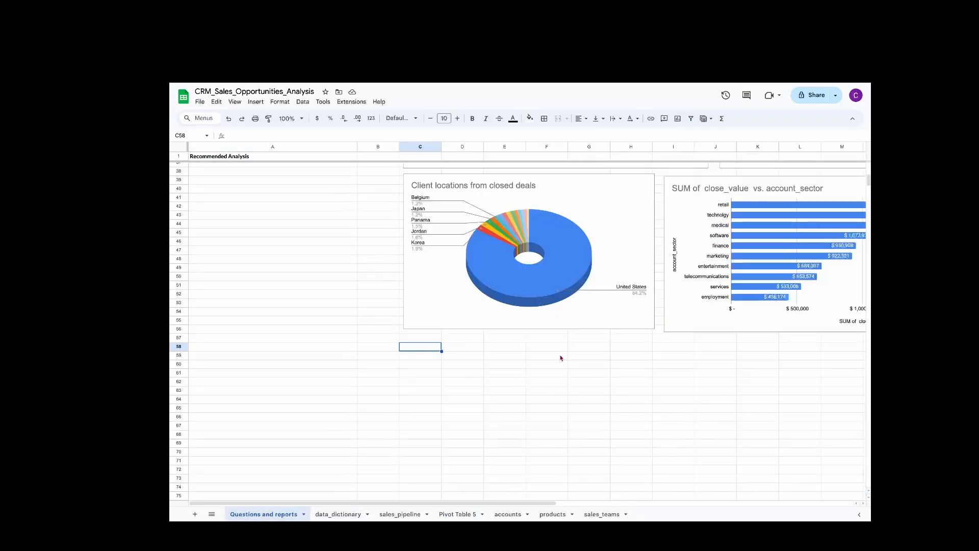
{"action": "left_click_drag", "start_coordinate": [566, 353], "coordinate": [544, 344]}
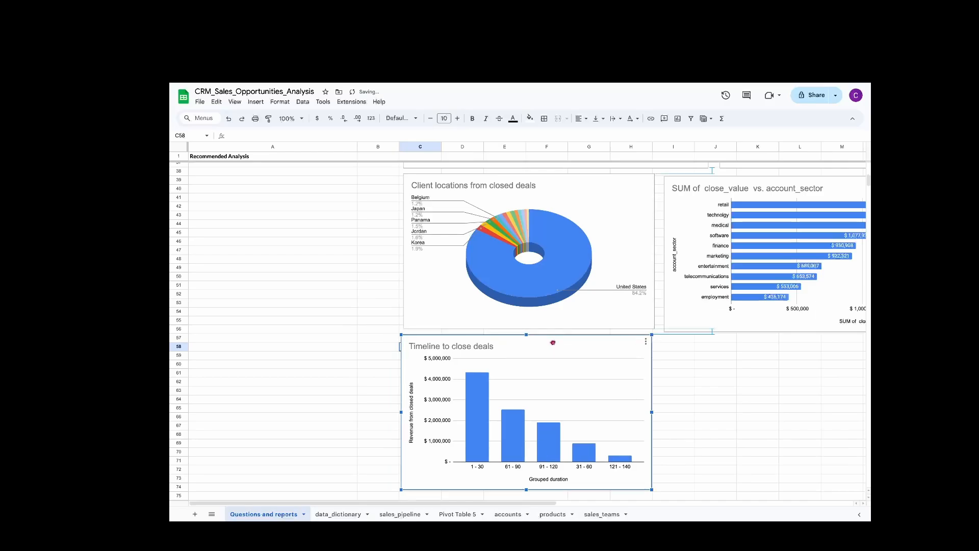
Review the deal timeline question in A10 with its chart, and the duration and close_date columns on the sales_pipeline sheet.
{"action": "scroll", "coordinate": [498, 336], "scroll_direction": "up", "scroll_amount": 10}
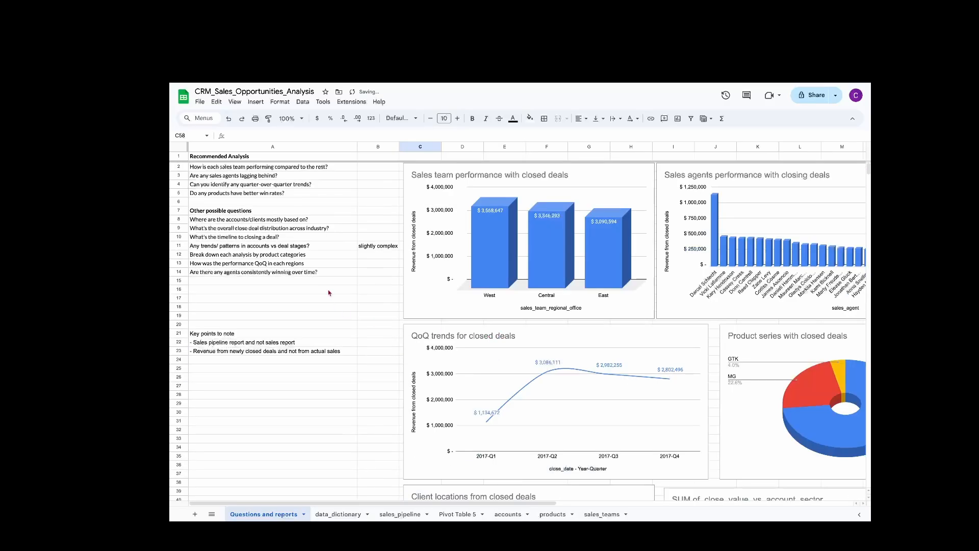
{"action": "left_click", "coordinate": [253, 237]}
{"action": "scroll", "coordinate": [443, 269], "scroll_direction": "down", "scroll_amount": 8}
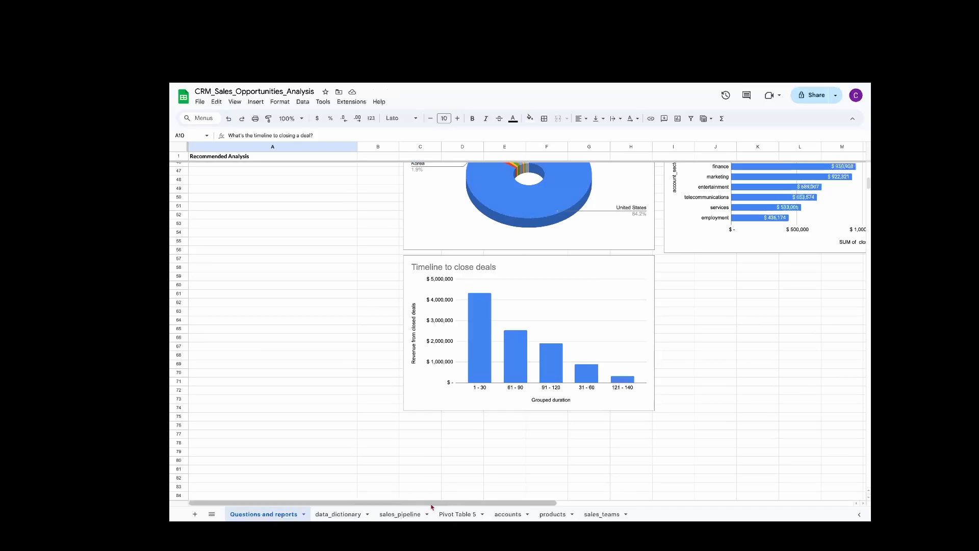
{"action": "left_click", "coordinate": [457, 515]}
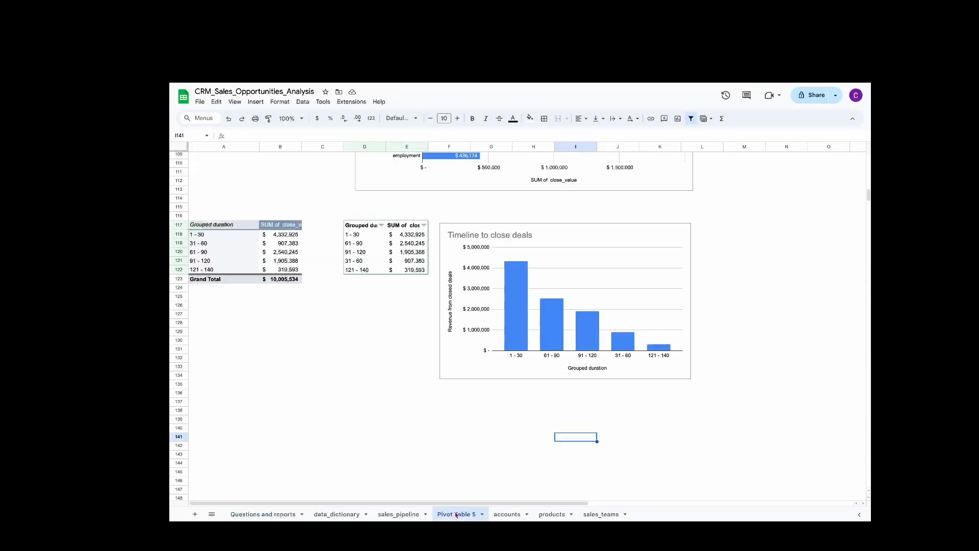
{"action": "left_click", "coordinate": [400, 514]}
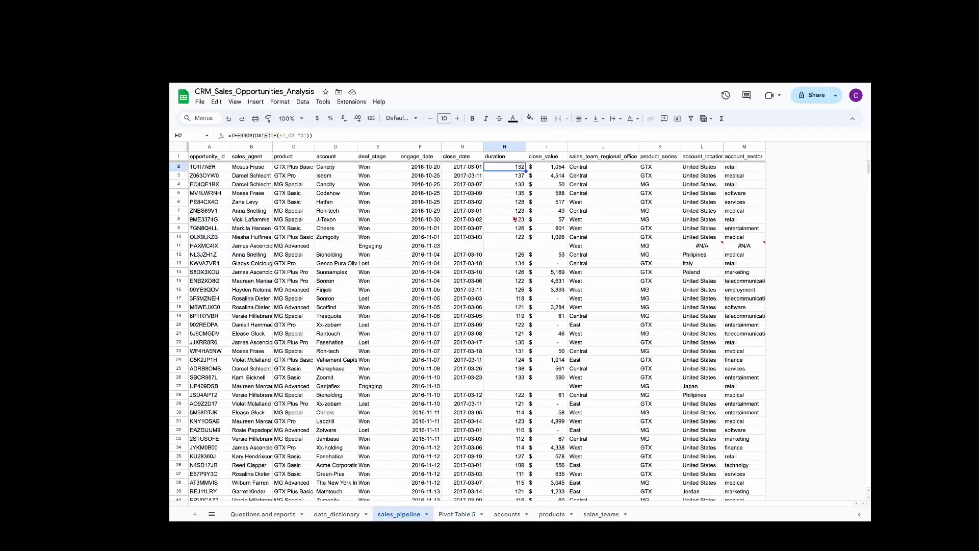
{"action": "left_click", "coordinate": [510, 157]}
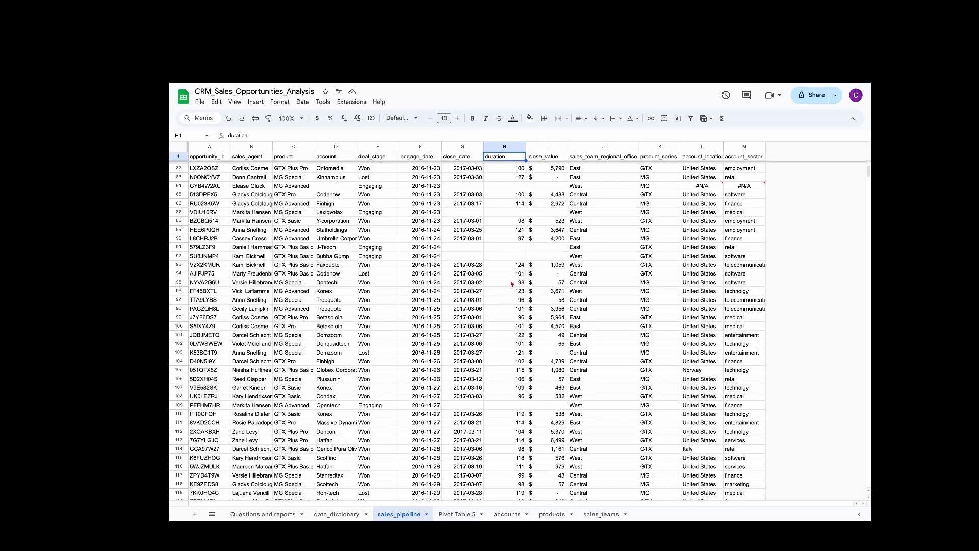
{"action": "left_click", "coordinate": [469, 158]}
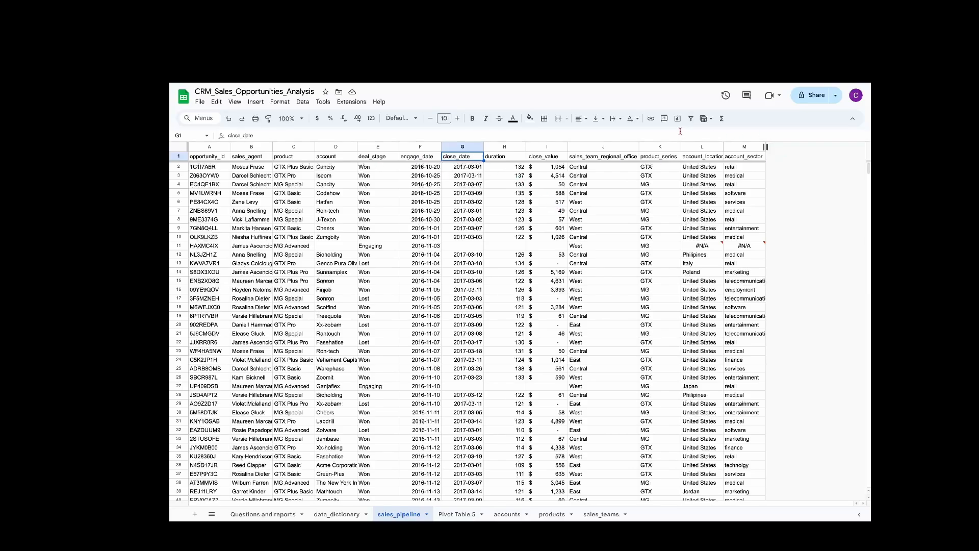
Add a filter to the sales_pipeline data and exclude the rows with a blank close_date.
{"action": "left_click", "coordinate": [691, 118]}
{"action": "left_click", "coordinate": [505, 147]}
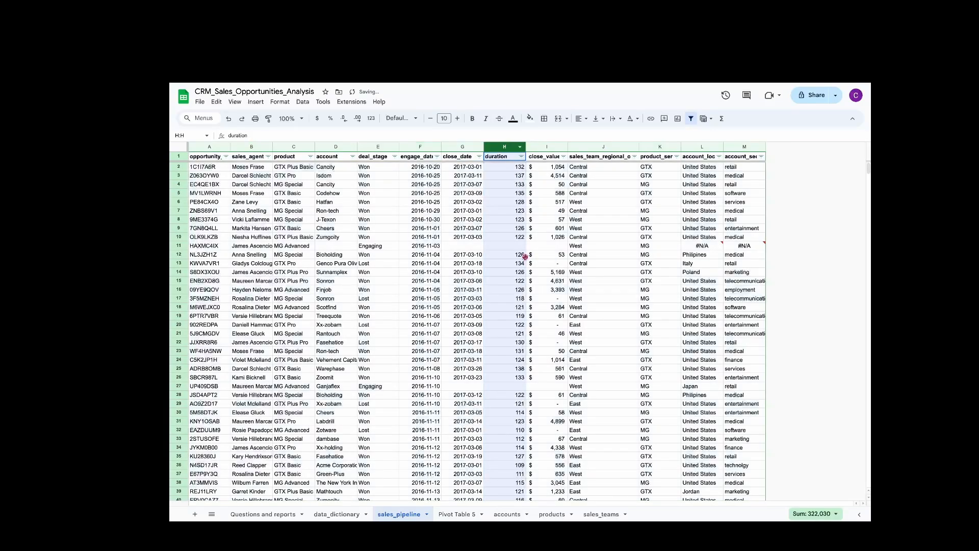
{"action": "left_click", "coordinate": [816, 514]}
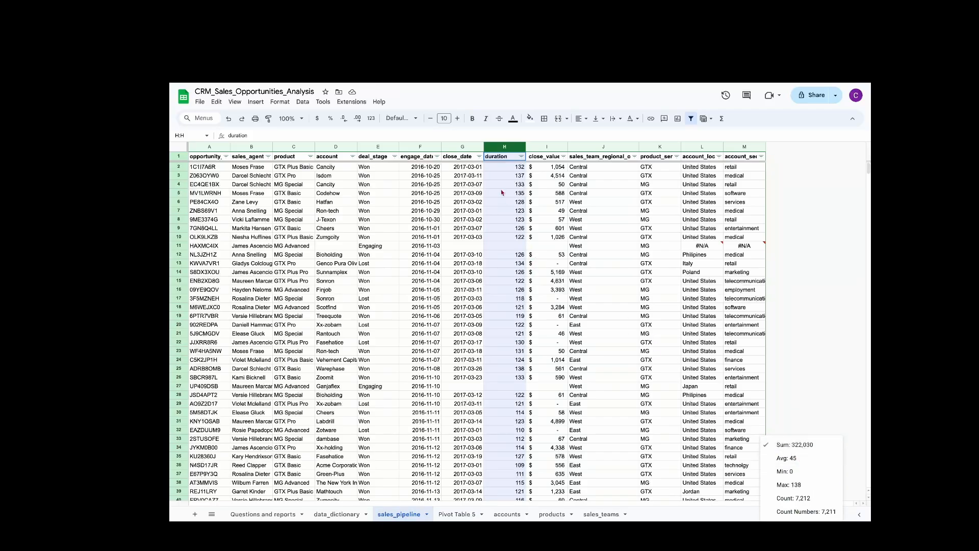
{"action": "left_click", "coordinate": [479, 157]}
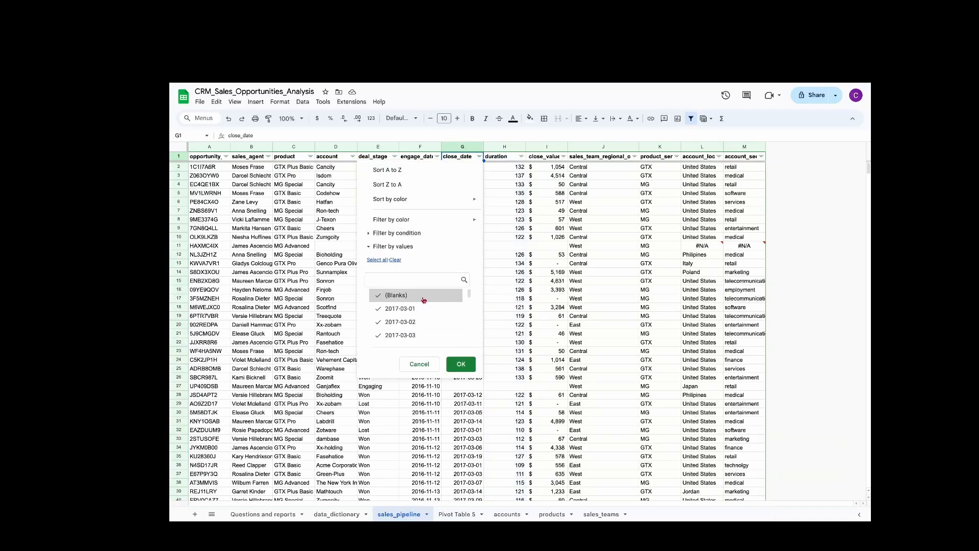
{"action": "left_click", "coordinate": [403, 295]}
{"action": "left_click", "coordinate": [461, 364]}
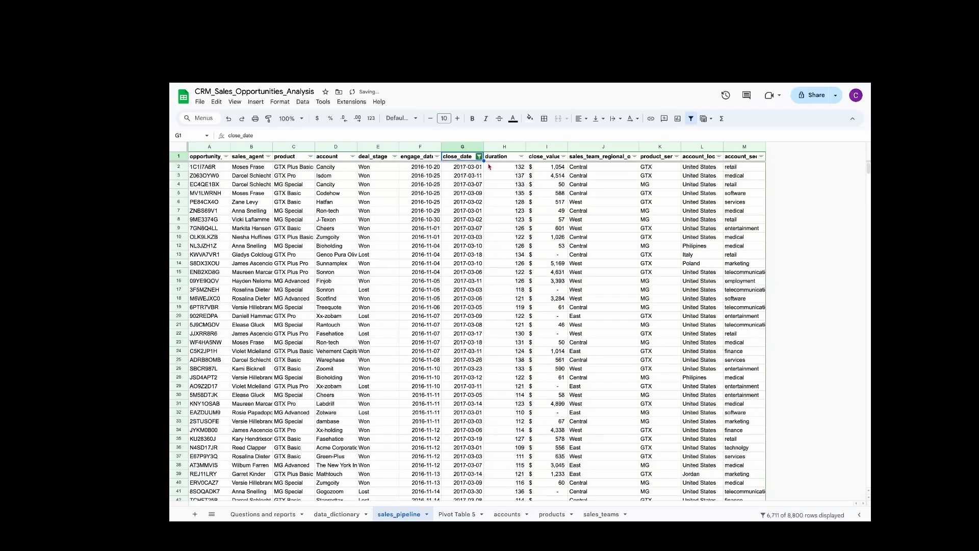
Copy the filtered duration values H2:H8301 and paste them at A131 on the Pivot Table 5 sheet.
{"action": "key", "text": "Down"}
{"action": "key", "text": "Left"}
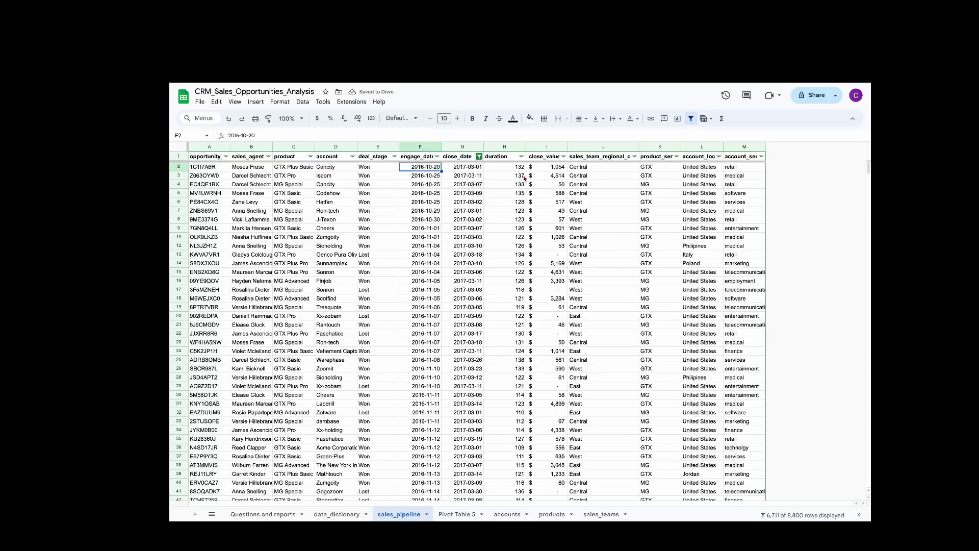
{"action": "key", "text": "ctrl+Down"}
{"action": "key", "text": "Right"}
{"action": "key", "text": "Right"}
{"action": "key", "text": "ctrl+shift+Up"}
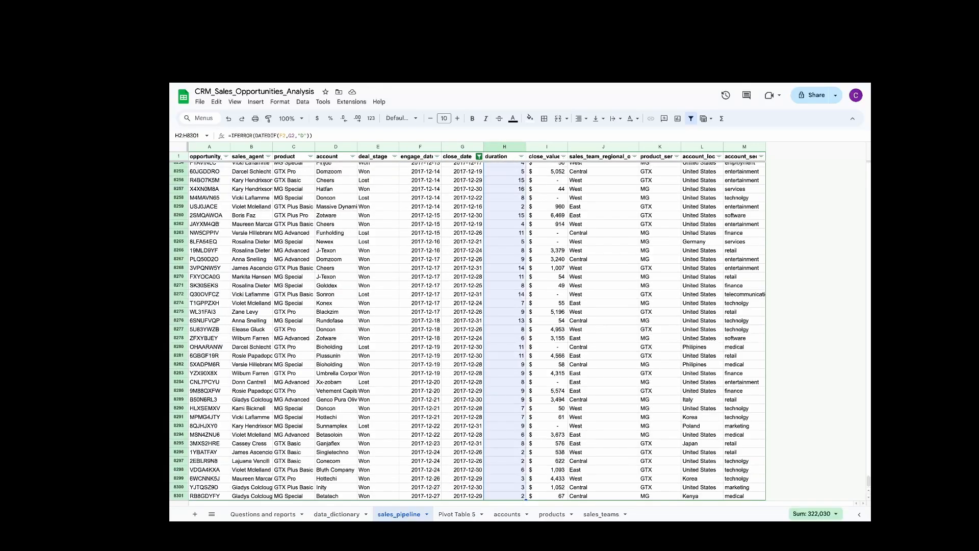
{"action": "key", "text": "ctrl+c"}
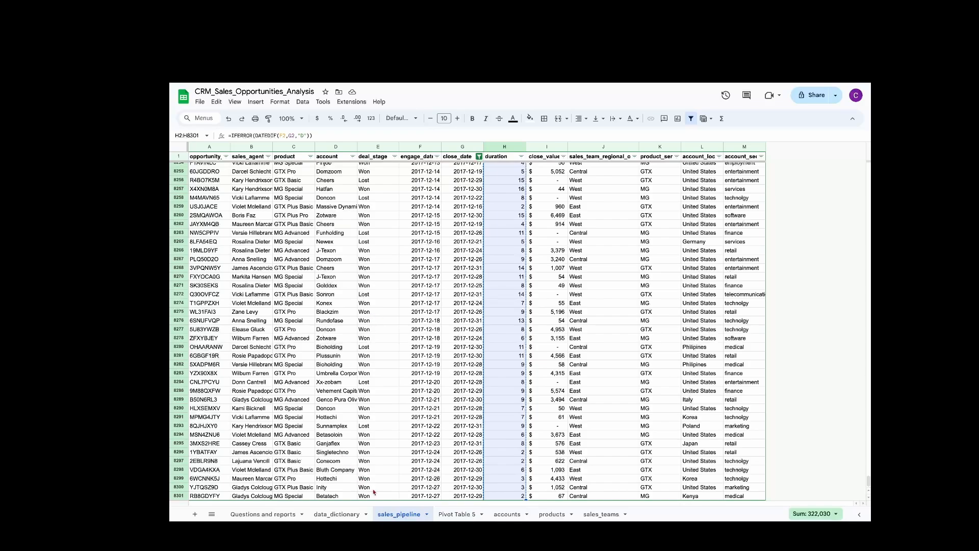
{"action": "left_click", "coordinate": [457, 514]}
{"action": "left_click", "coordinate": [209, 351]}
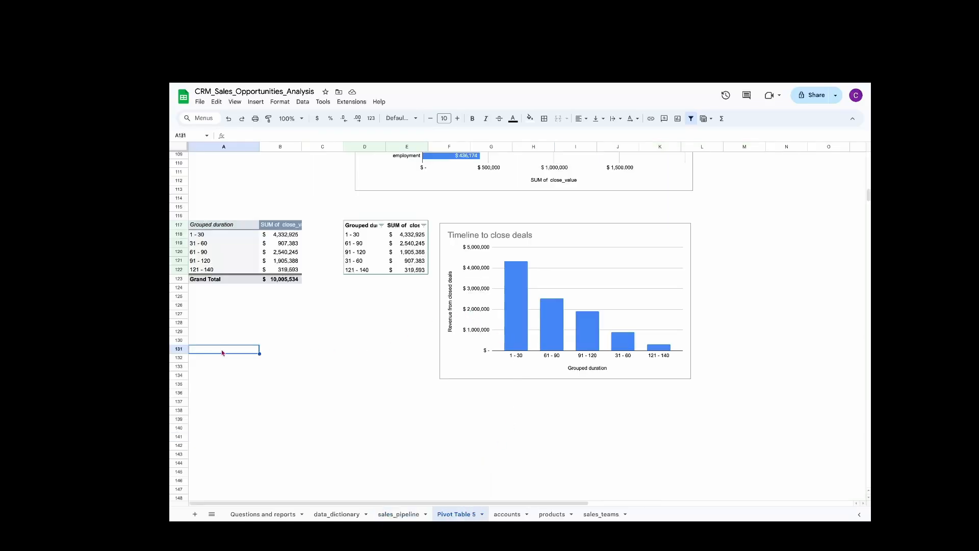
{"action": "key", "text": "ctrl+v"}
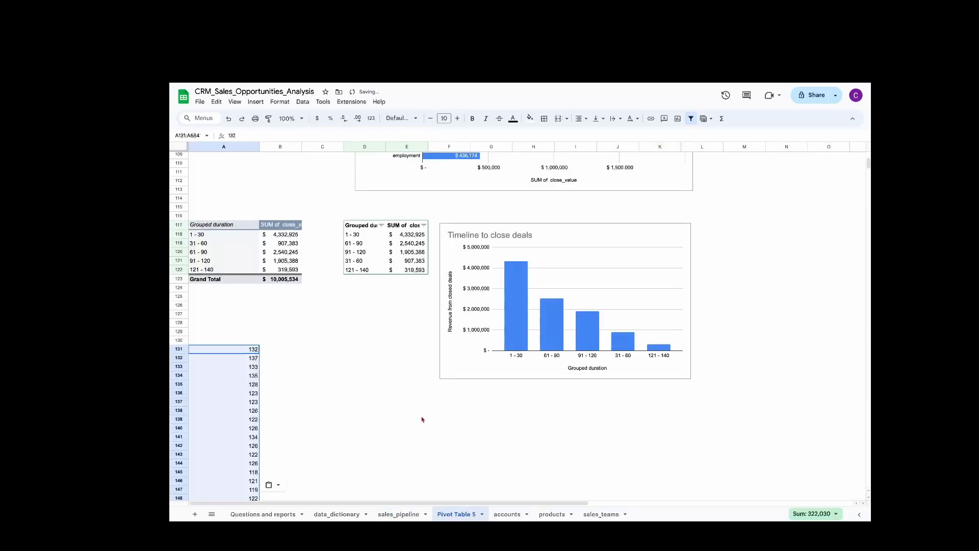
Show the average of the pasted durations and enter "~ 48 days in avg." in B10 on the Questions and reports sheet.
{"action": "left_click", "coordinate": [803, 513]}
{"action": "left_click", "coordinate": [809, 462]}
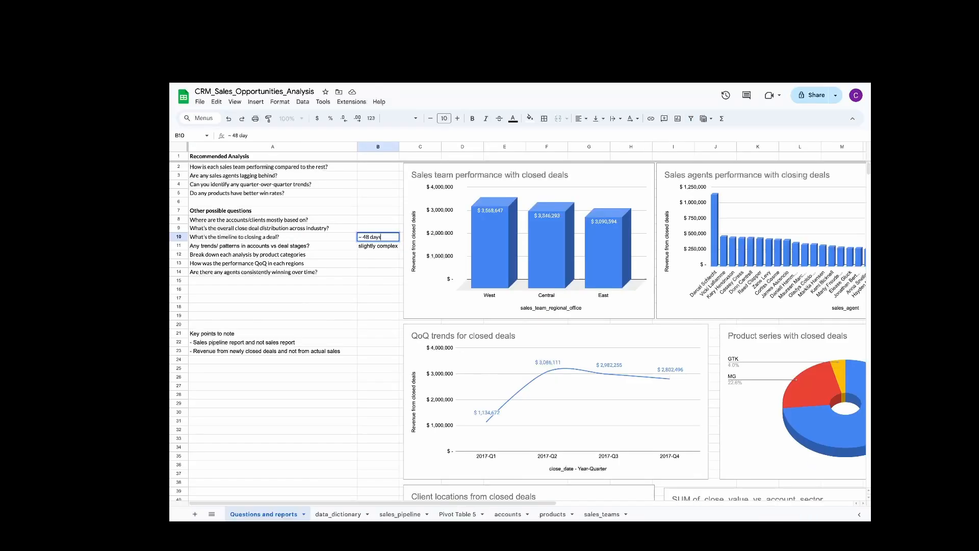
{"action": "type", "text": "in avg."}
{"action": "key", "text": "Return"}
{"action": "key", "text": "Up"}
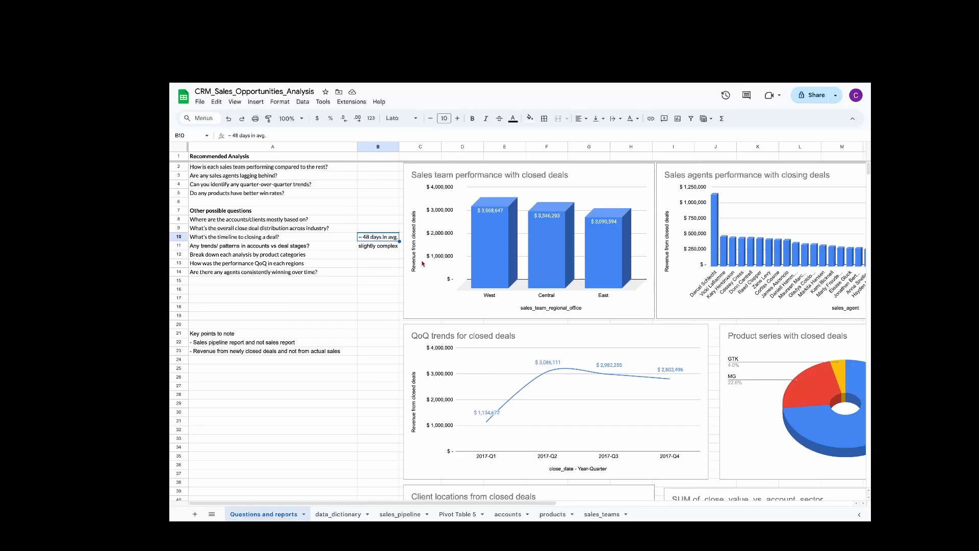
Review the accounts versus deal stages question in A11, with the account and revenue columns on the accounts sheet.
{"action": "left_click", "coordinate": [305, 247]}
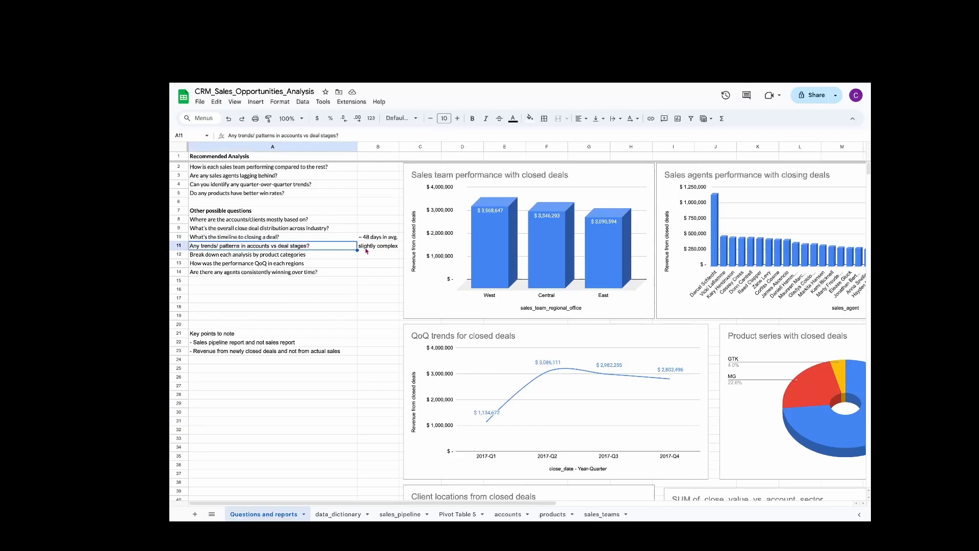
{"action": "left_click", "coordinate": [366, 249]}
{"action": "left_click", "coordinate": [199, 247]}
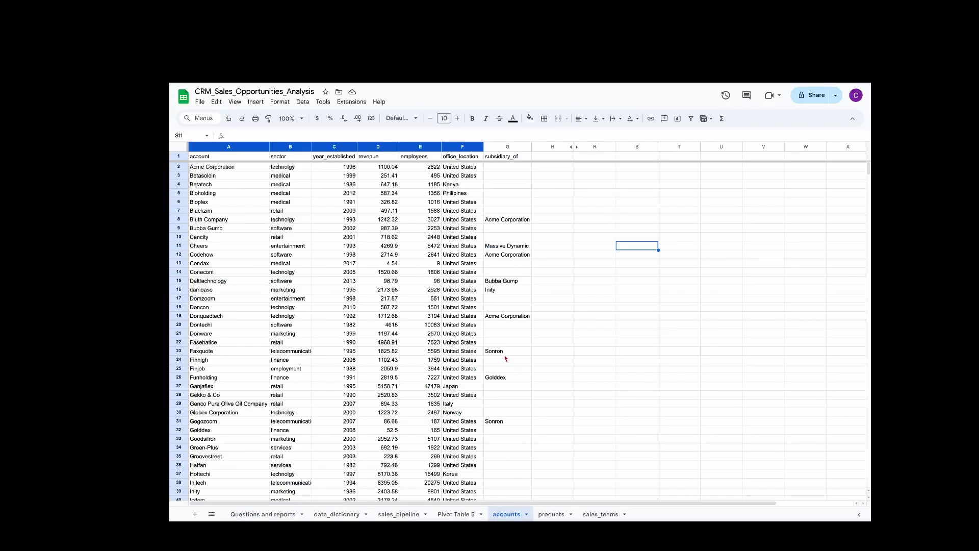
{"action": "left_click", "coordinate": [471, 180]}
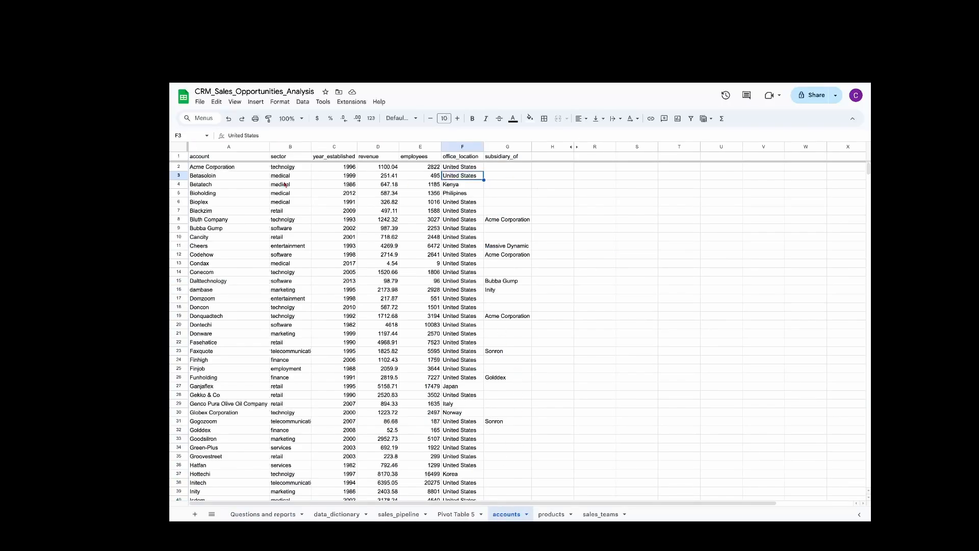
{"action": "left_click", "coordinate": [230, 147]}
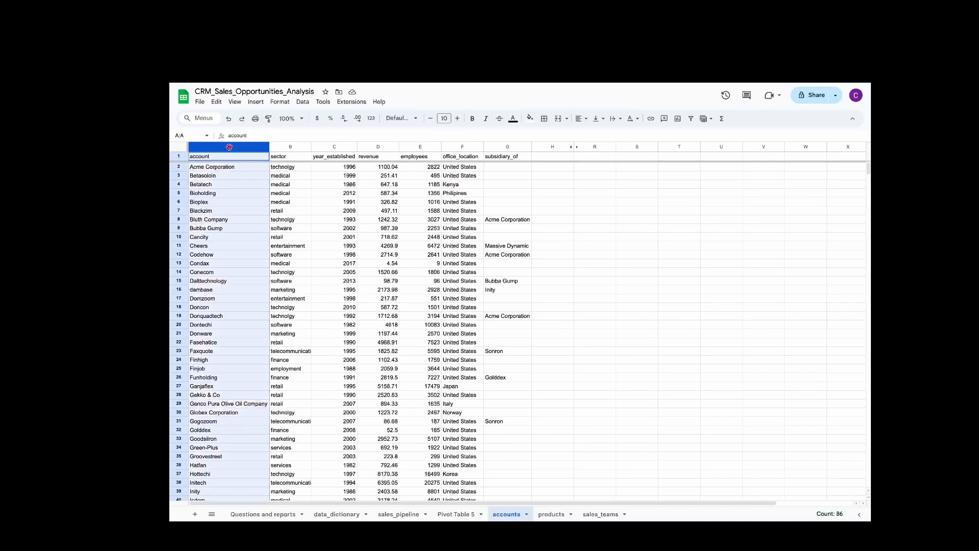
{"action": "left_click", "coordinate": [379, 147]}
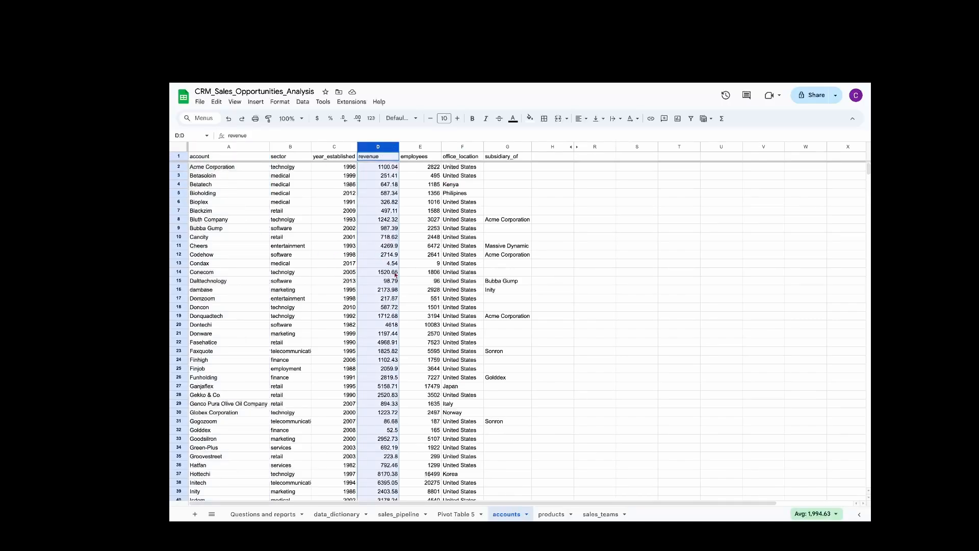
Remove the filter from the sales_pipeline data and select the close_value column.
{"action": "left_click", "coordinate": [398, 514]}
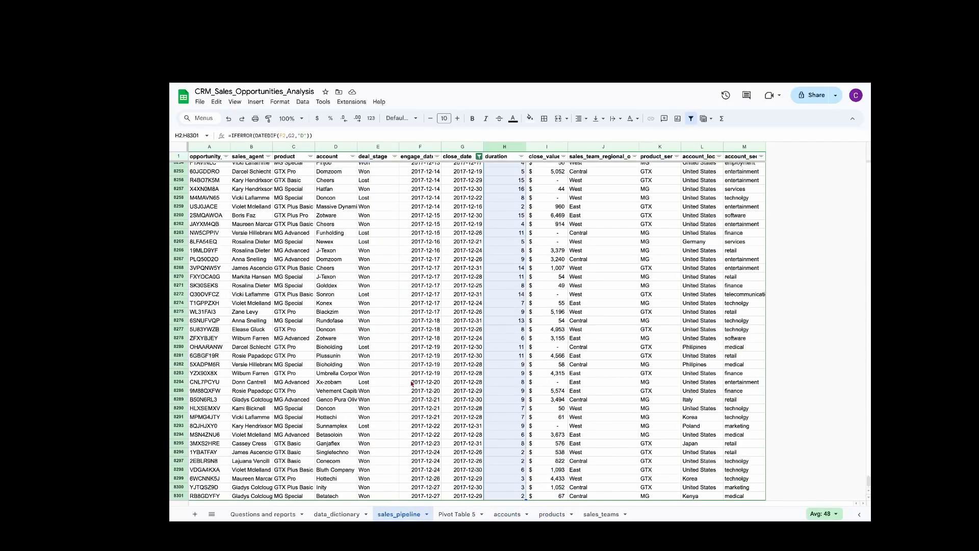
{"action": "scroll", "coordinate": [321, 198], "scroll_direction": "up", "scroll_amount": 10}
{"action": "left_click", "coordinate": [692, 119]}
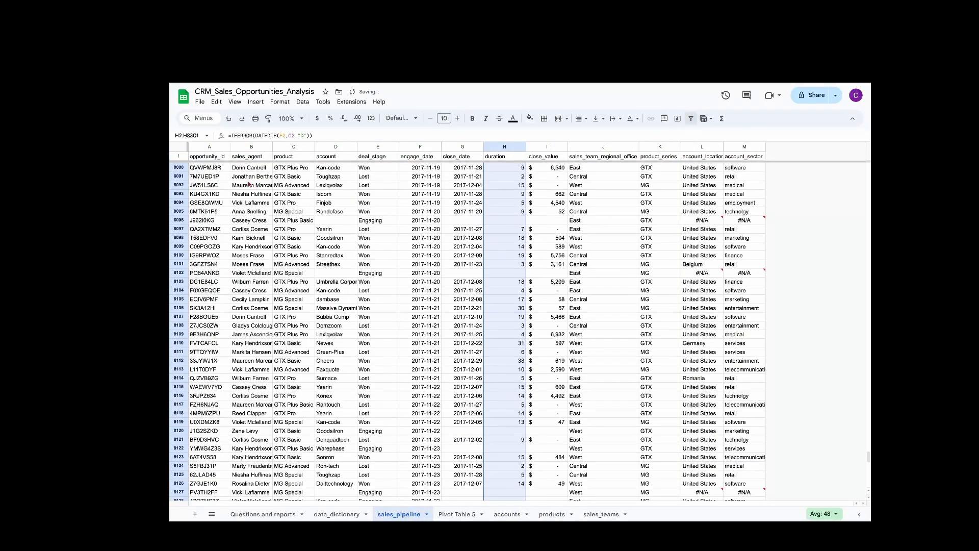
{"action": "scroll", "coordinate": [215, 171], "scroll_direction": "up", "scroll_amount": 7}
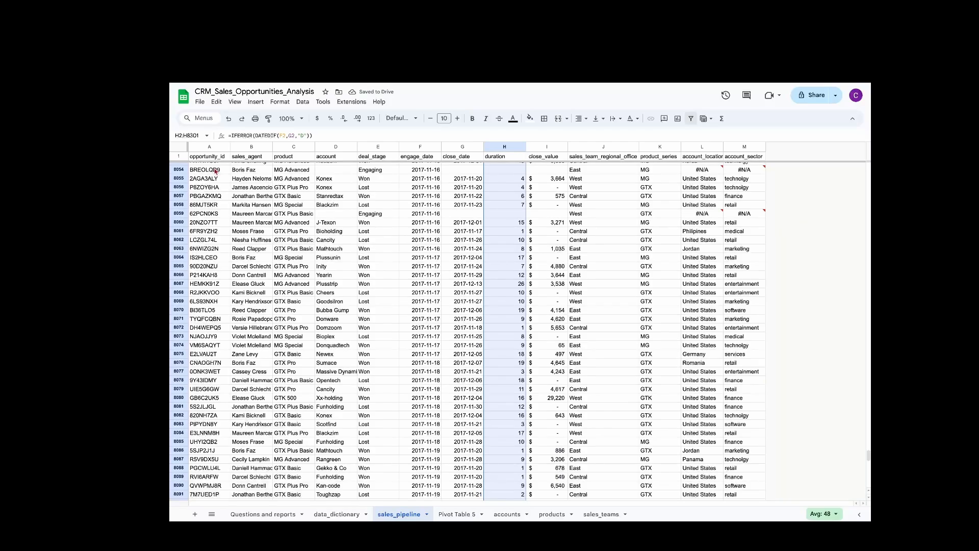
{"action": "scroll", "coordinate": [215, 172], "scroll_direction": "up", "scroll_amount": 20}
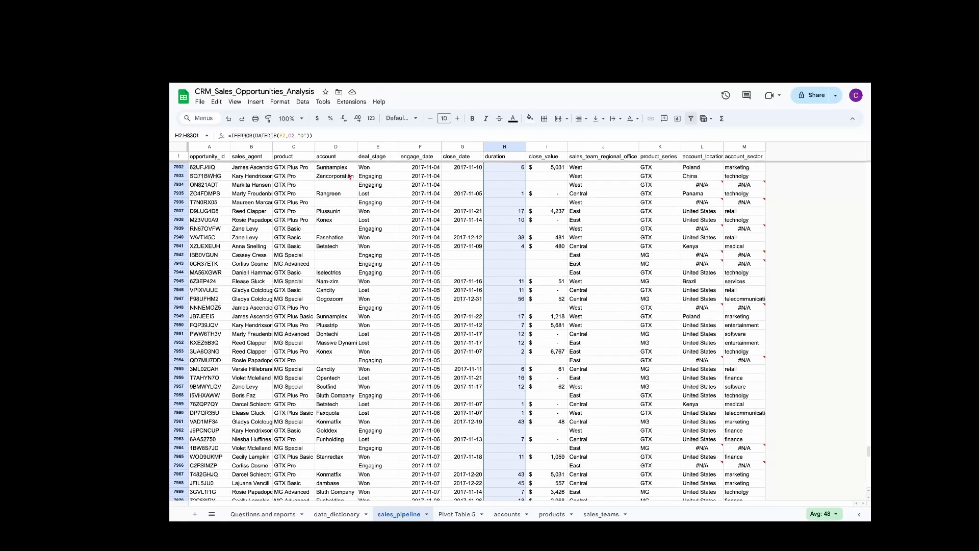
{"action": "left_click", "coordinate": [547, 147]}
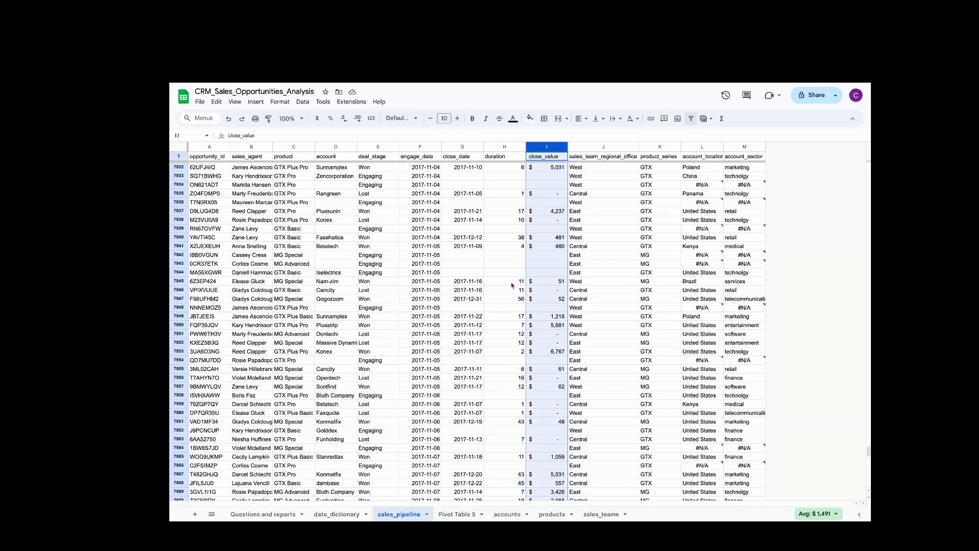
Unhide the hidden columns between H and R on the accounts sheet.
{"action": "left_click", "coordinate": [273, 514]}
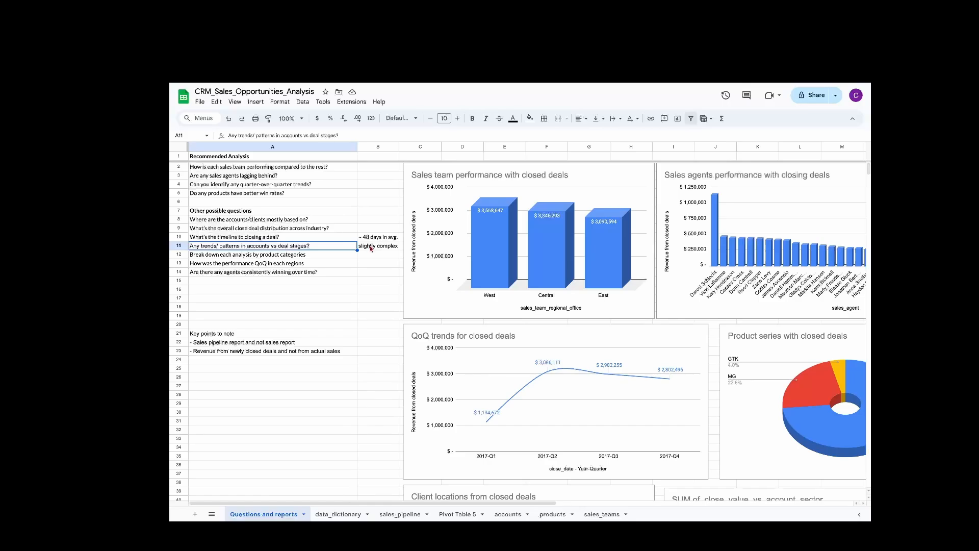
{"action": "left_click", "coordinate": [507, 514]}
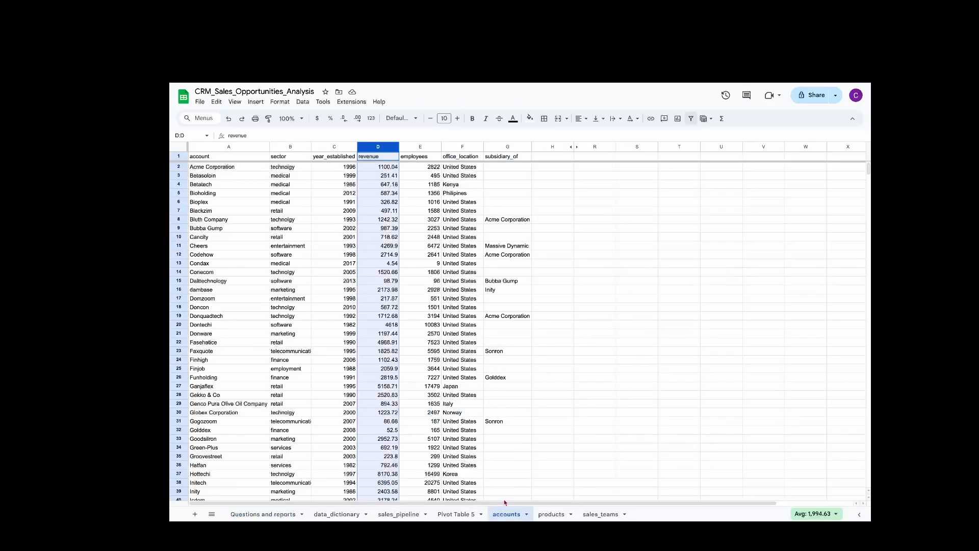
{"action": "left_click", "coordinate": [577, 147]}
{"action": "left_click", "coordinate": [609, 257]}
Inspect the QUERY formula in I1 and the COUNTA and FILTER formula in K2 on the accounts sheet.
{"action": "left_click", "coordinate": [599, 170]}
{"action": "left_click", "coordinate": [595, 156]}
{"action": "double_click", "coordinate": [594, 156]}
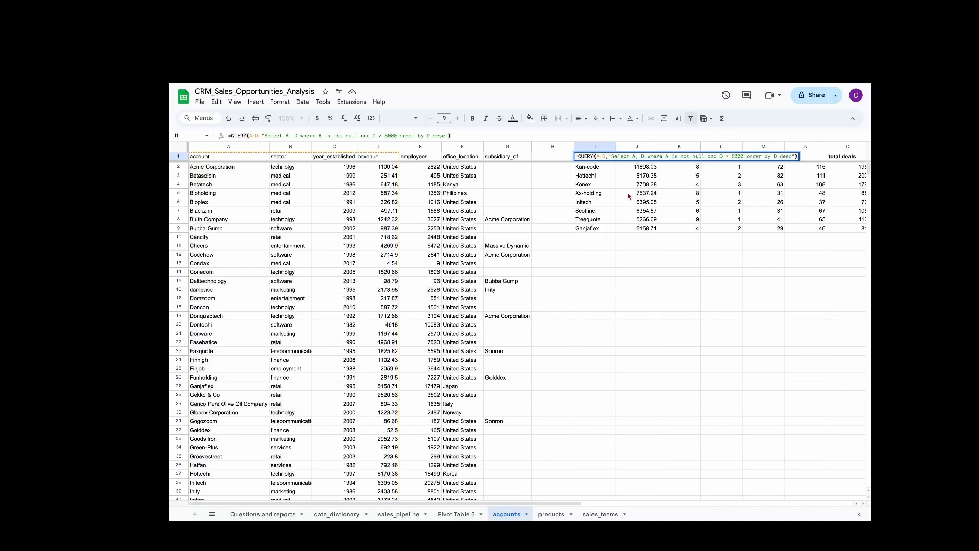
{"action": "left_click", "coordinate": [686, 167]}
{"action": "scroll", "coordinate": [695, 177], "scroll_direction": "right", "scroll_amount": 3}
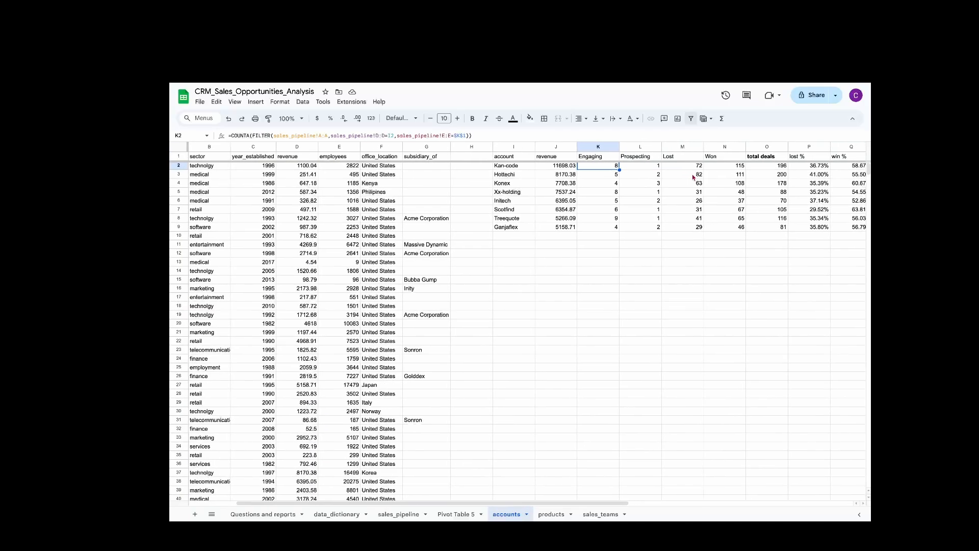
{"action": "key", "text": "Return"}
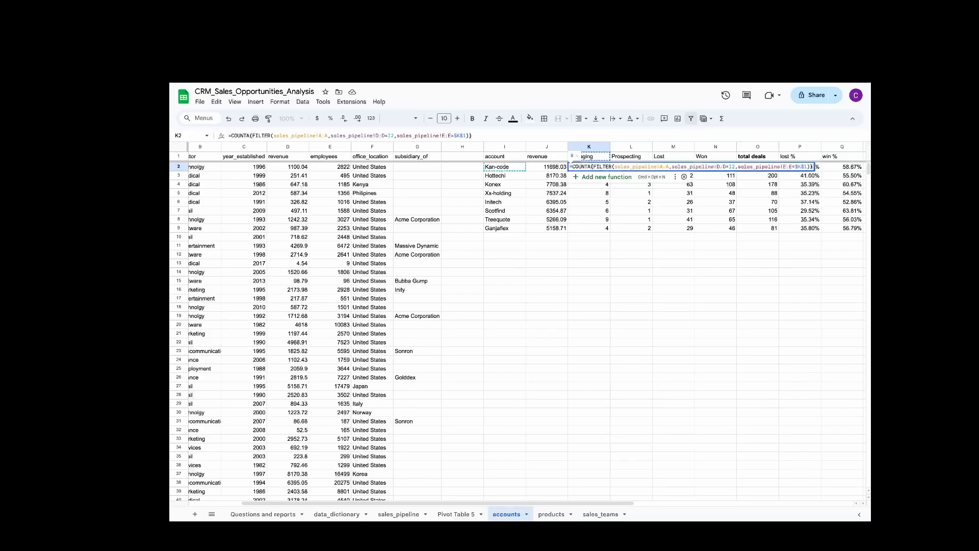
{"action": "key", "text": "Return"}
{"action": "key", "text": "Up"}
{"action": "key", "text": "Up"}
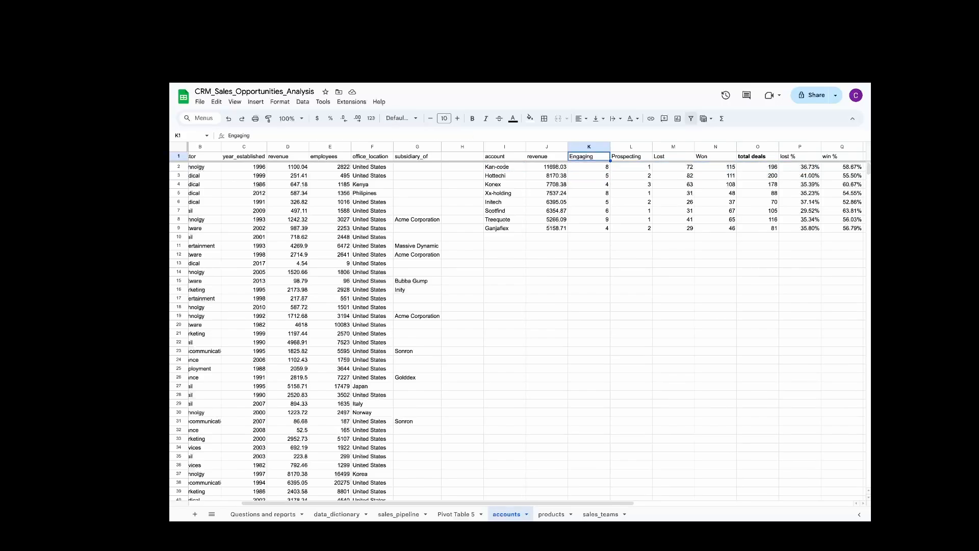
Check the deal stage headings in row 1 against the header reference in K2's formula.
{"action": "left_click", "coordinate": [633, 158]}
{"action": "key", "text": "Left"}
{"action": "key", "text": "Right"}
{"action": "key", "text": "Right"}
{"action": "key", "text": "Right"}
{"action": "key", "text": "Left"}
{"action": "key", "text": "Left"}
{"action": "key", "text": "Left"}
{"action": "key", "text": "Down"}
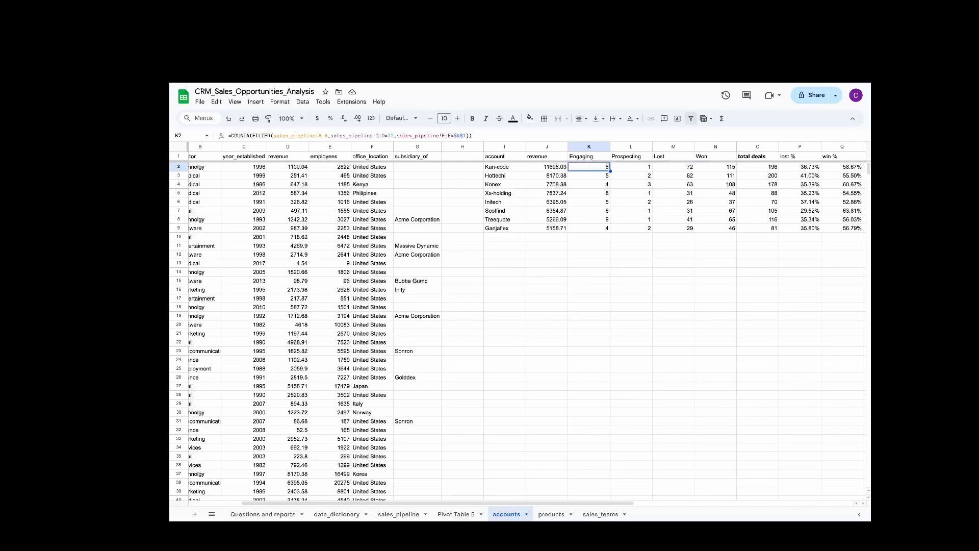
{"action": "key", "text": "Return"}
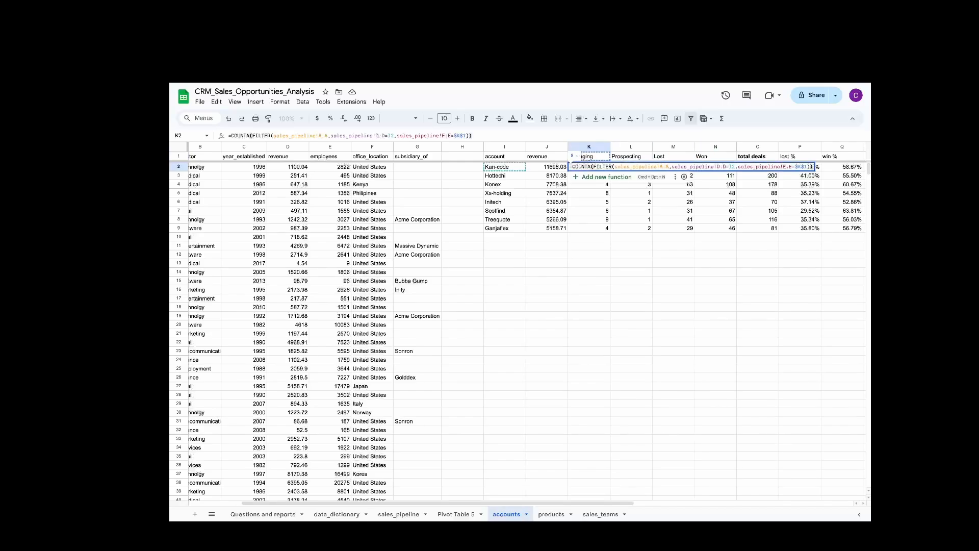
{"action": "key", "text": "Return"}
{"action": "key", "text": "Up"}
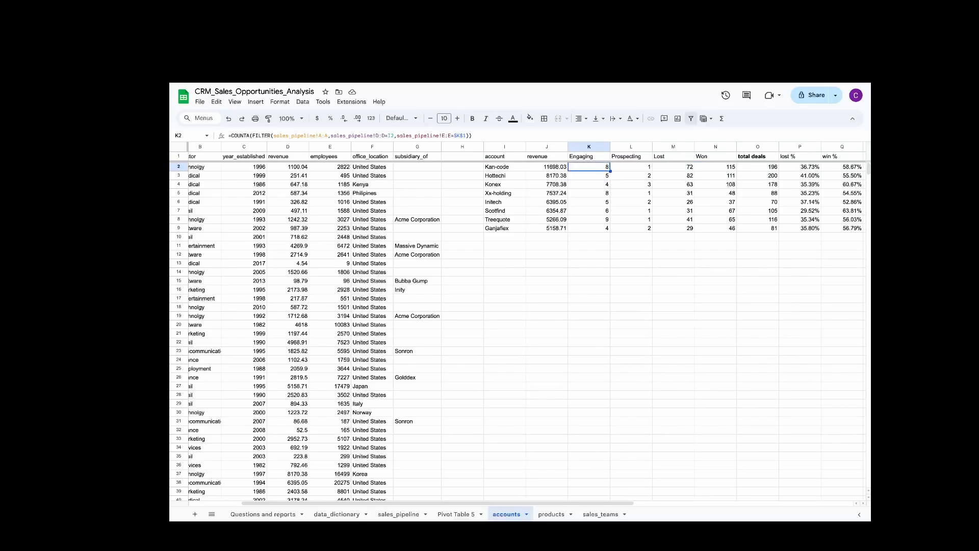
Compare the count formulas in row 2 across the deal stage columns, starting from Engaging in K2.
{"action": "key", "text": "Left"}
{"action": "key", "text": "Left"}
{"action": "key", "text": "Right"}
{"action": "key", "text": "Right"}
{"action": "key", "text": "Up"}
{"action": "key", "text": "Down"}
{"action": "key", "text": "Right"}
{"action": "key", "text": "Right"}
{"action": "key", "text": "Right"}
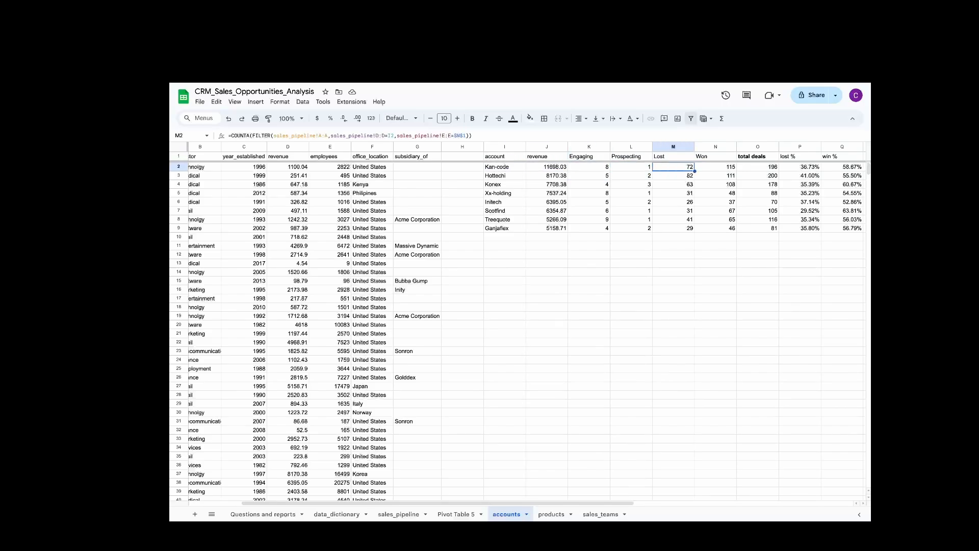
{"action": "key", "text": "Left"}
{"action": "key", "text": "Left"}
{"action": "key", "text": "Left"}
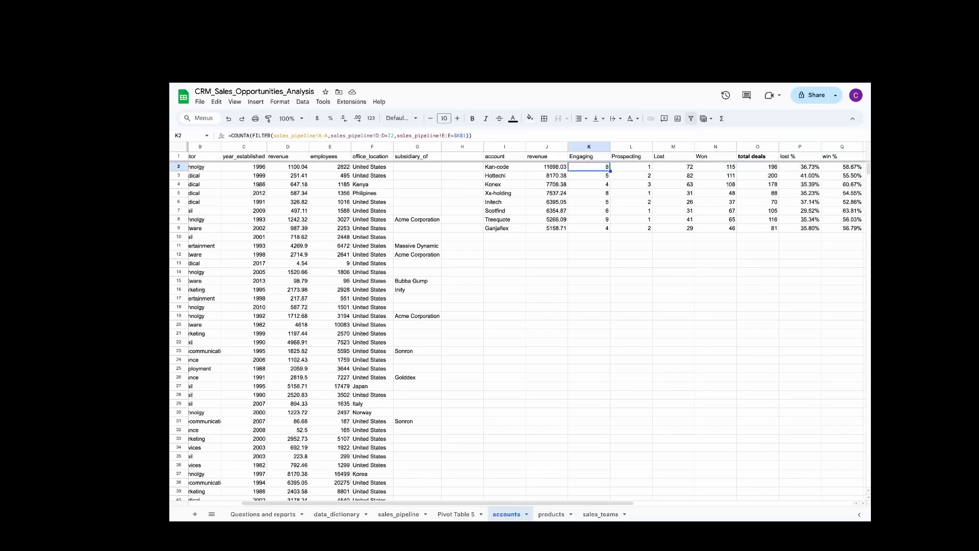
Review Kan-code's revenue, its deal stage counts in K2:N2 and the total deals formula in O2.
{"action": "scroll", "coordinate": [496, 171], "scroll_direction": "right", "scroll_amount": 1}
{"action": "left_click", "coordinate": [491, 169]}
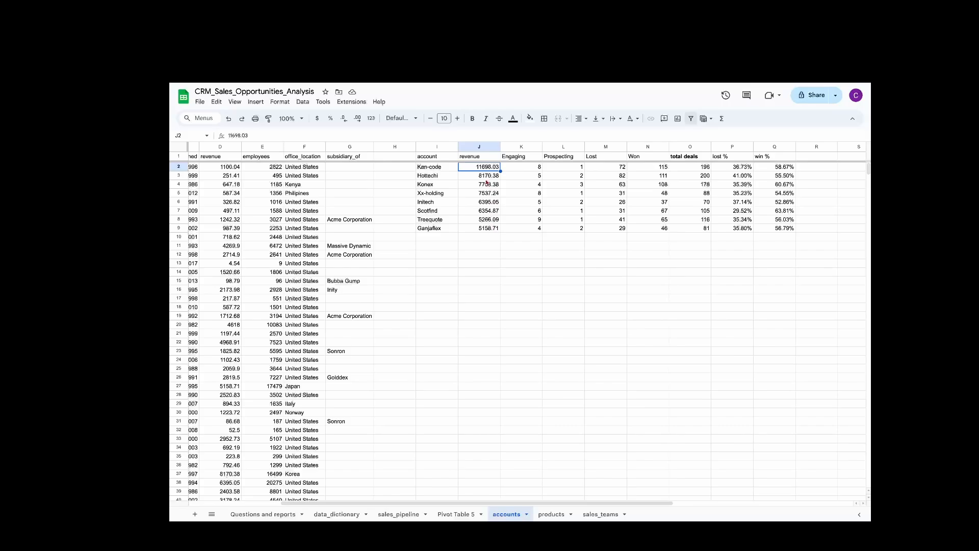
{"action": "left_click", "coordinate": [688, 168]}
{"action": "left_click_drag", "start_coordinate": [658, 167], "coordinate": [521, 167]}
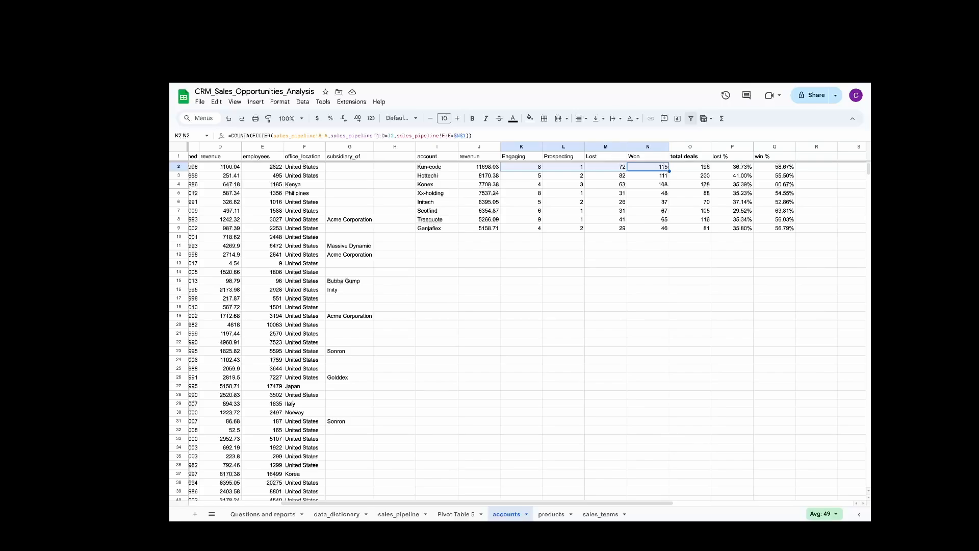
{"action": "key", "text": "Right"}
{"action": "key", "text": "Up"}
{"action": "key", "text": "Down"}
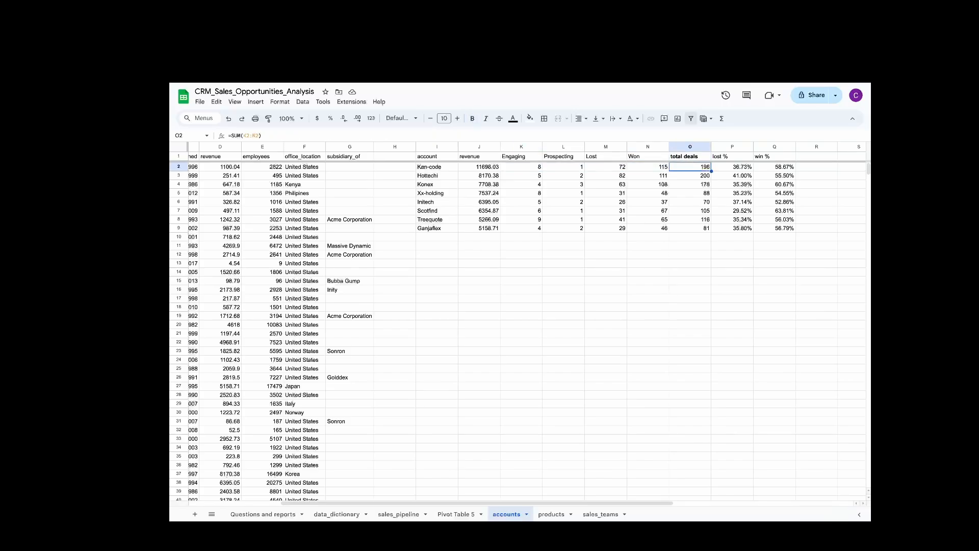
Inspect the lost % and win % headings and the formulas in P2 and Q2 that divide by total deals.
{"action": "key", "text": "Right"}
{"action": "key", "text": "Up"}
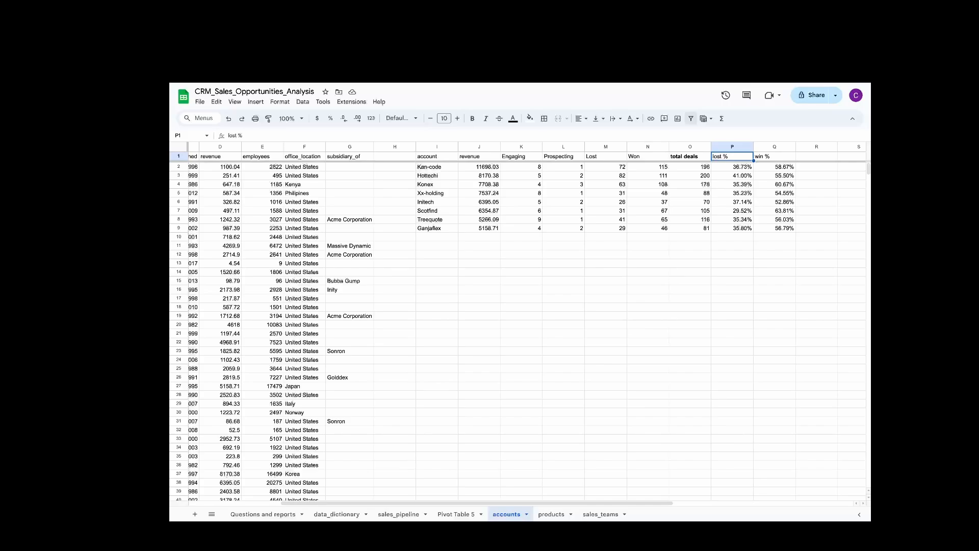
{"action": "key", "text": "Right"}
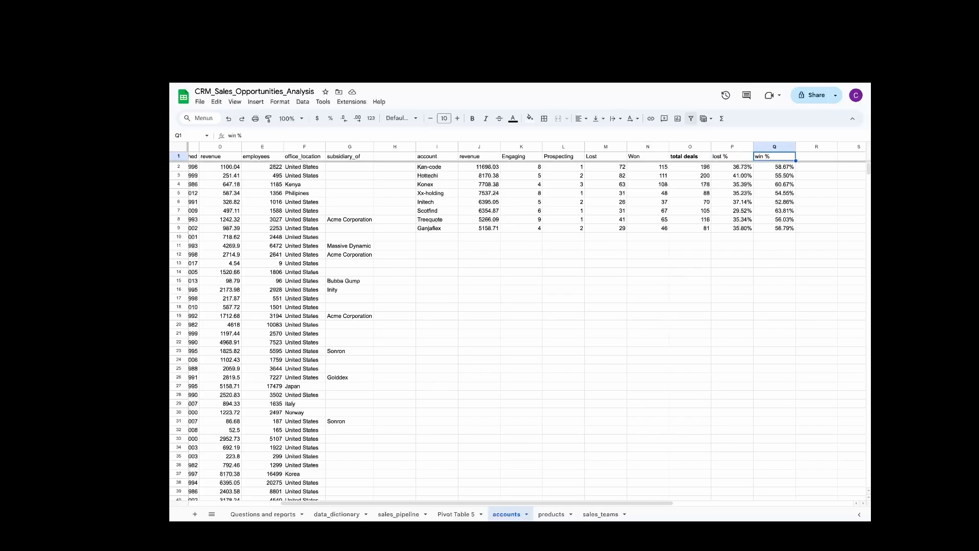
{"action": "key", "text": "Left"}
{"action": "key", "text": "Return"}
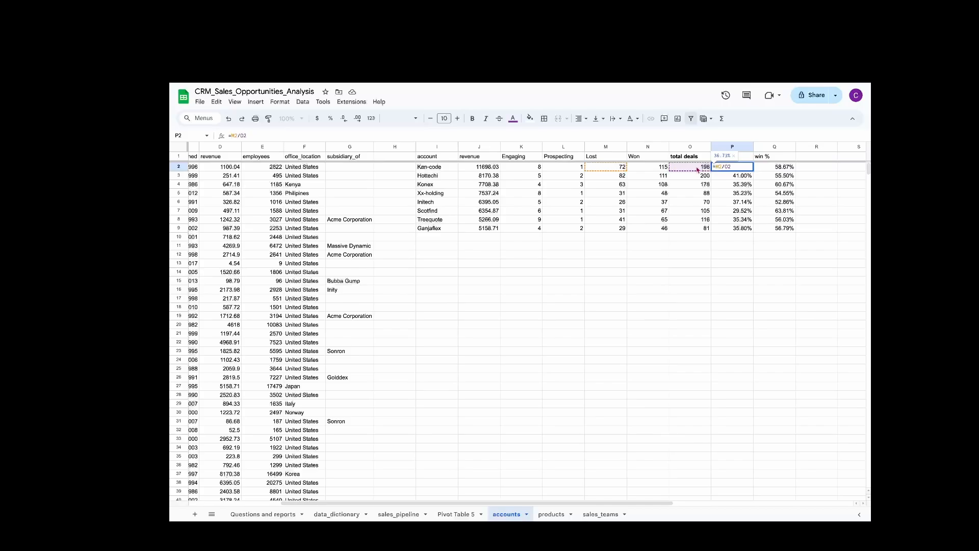
{"action": "key", "text": "Return"}
{"action": "key", "text": "Up"}
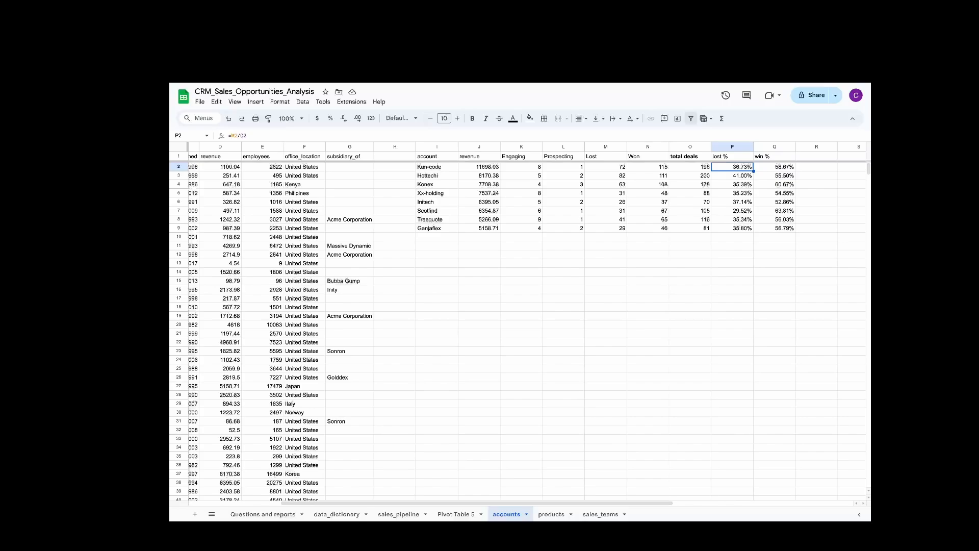
{"action": "key", "text": "Right"}
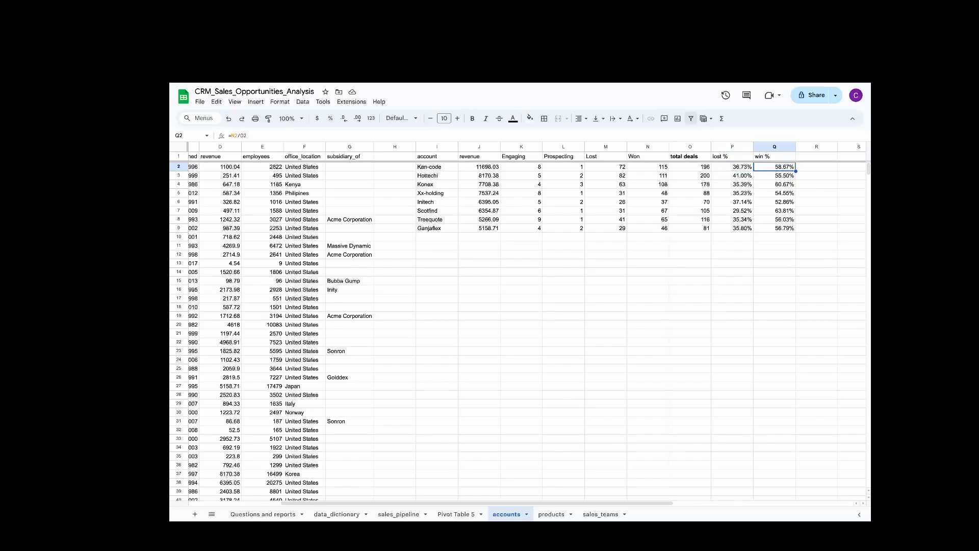
Compare the win % values down column Q, checking Scotfind in row 7 and Konex in row 4.
{"action": "key", "text": "Down"}
{"action": "key", "text": "Down"}
{"action": "key", "text": "Down"}
{"action": "key", "text": "Down"}
{"action": "key", "text": "Down"}
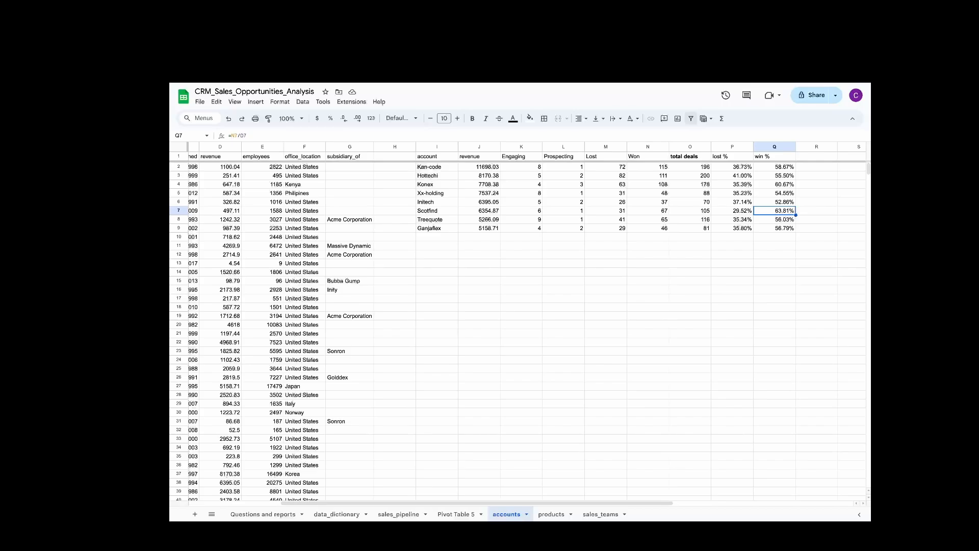
{"action": "left_click", "coordinate": [436, 211]}
{"action": "left_click", "coordinate": [781, 211]}
{"action": "left_click", "coordinate": [784, 186]}
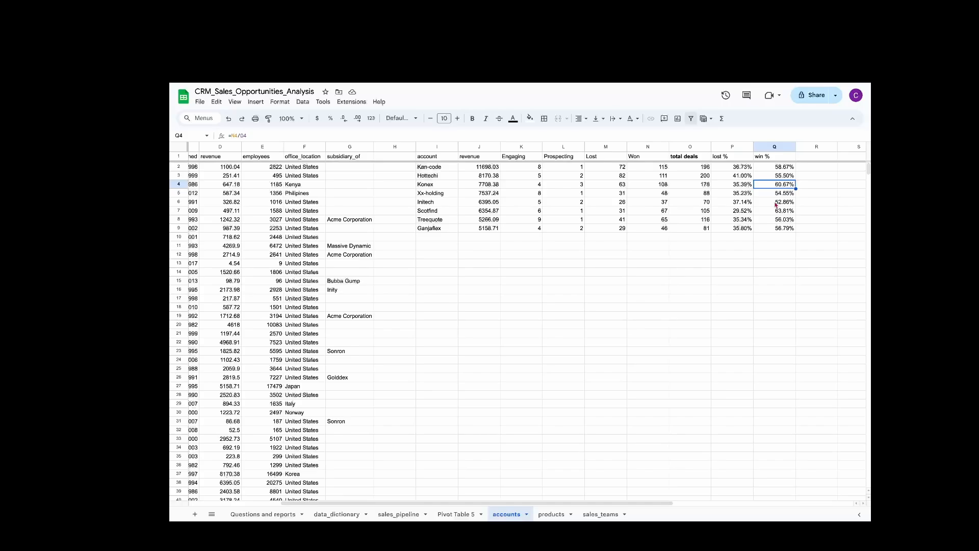
Review the Prospecting and Engaging counts across the accounts, along with Konex's full row I4:Q4.
{"action": "left_click_drag", "start_coordinate": [571, 167], "coordinate": [577, 228]}
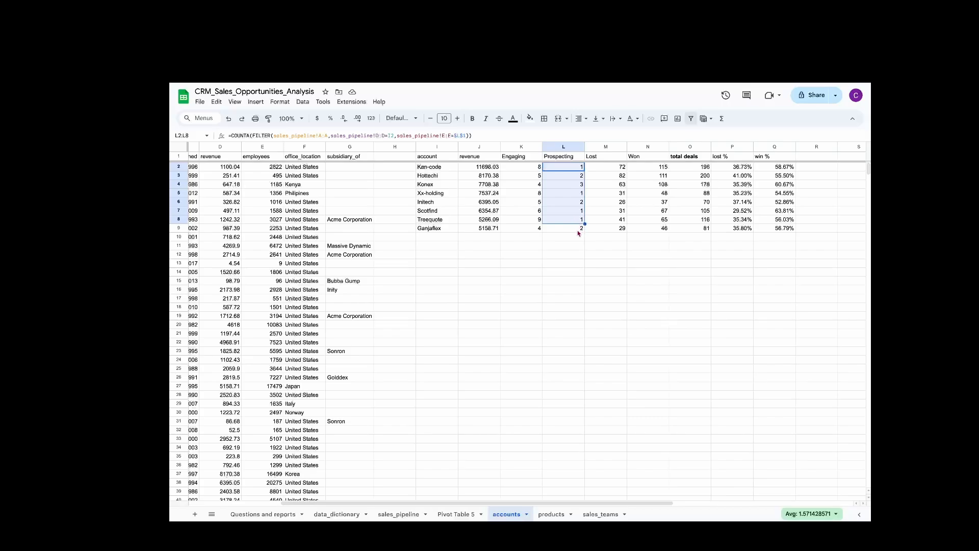
{"action": "left_click", "coordinate": [578, 229]}
{"action": "left_click_drag", "start_coordinate": [532, 167], "coordinate": [536, 228]}
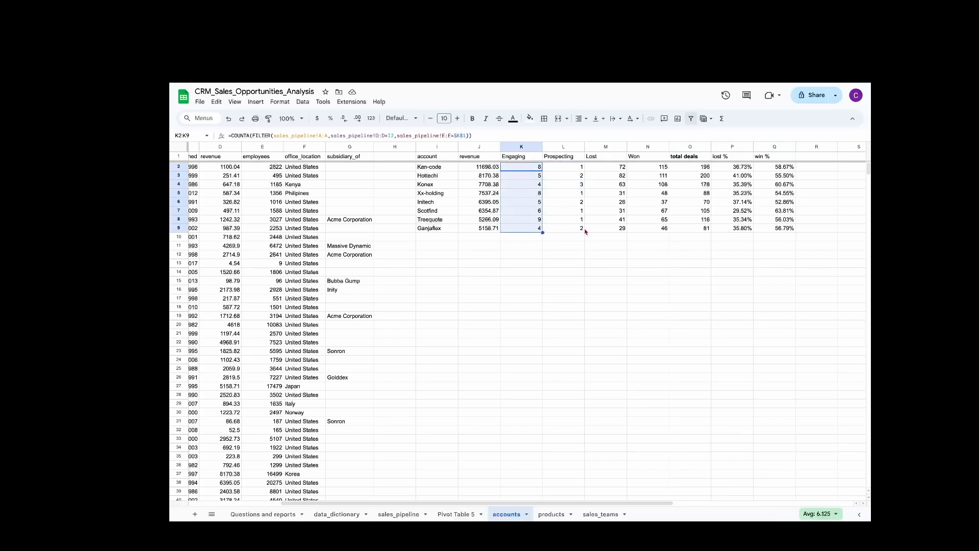
{"action": "left_click_drag", "start_coordinate": [434, 185], "coordinate": [774, 190]}
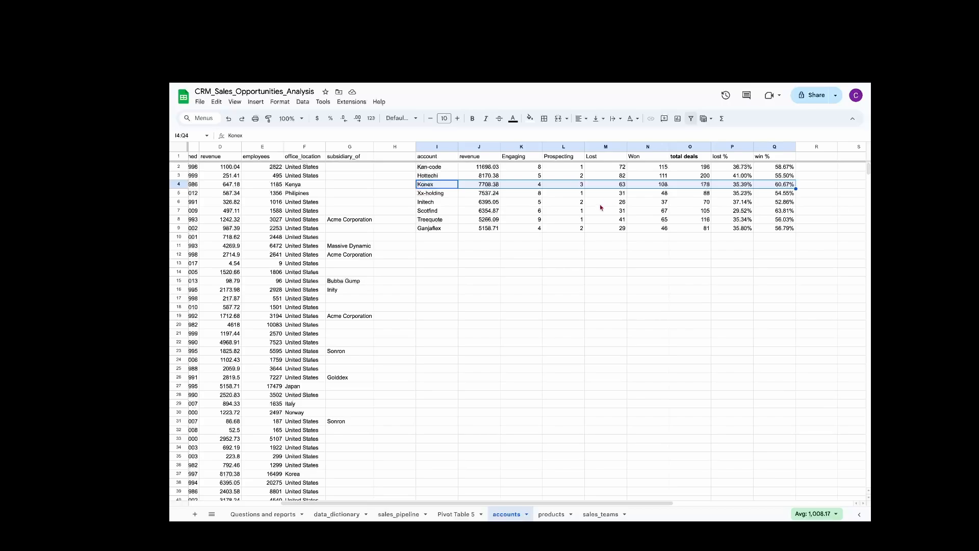
{"action": "left_click", "coordinate": [581, 228]}
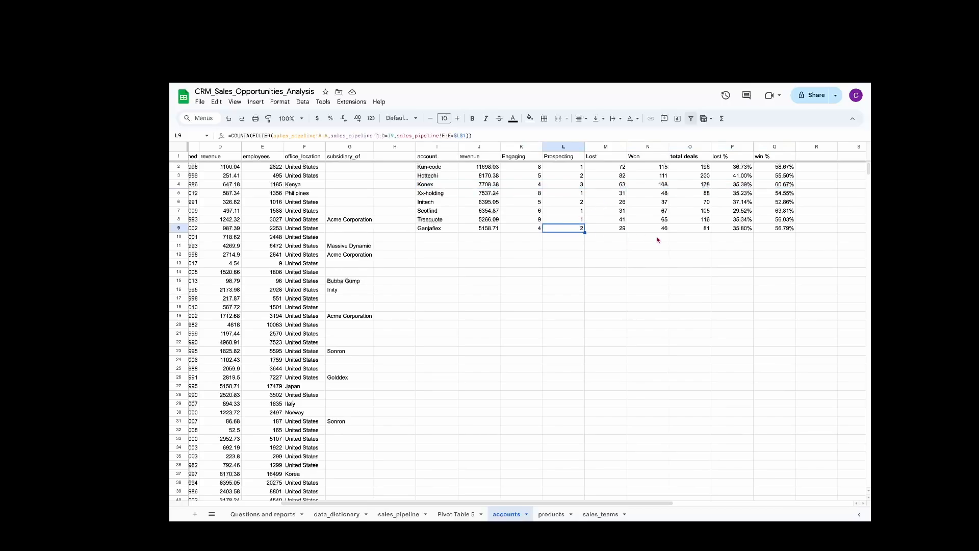
Recheck the QUERY formula in I1 behind the account and revenue columns against the source accounts table.
{"action": "left_click", "coordinate": [431, 159]}
{"action": "left_click", "coordinate": [477, 159]}
{"action": "left_click", "coordinate": [434, 158]}
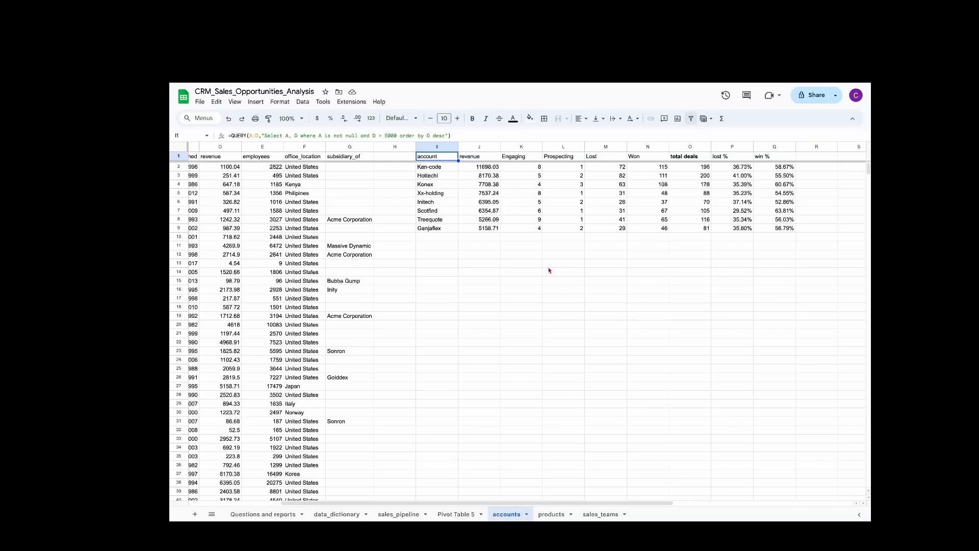
{"action": "scroll", "coordinate": [549, 270], "scroll_direction": "left", "scroll_amount": 5}
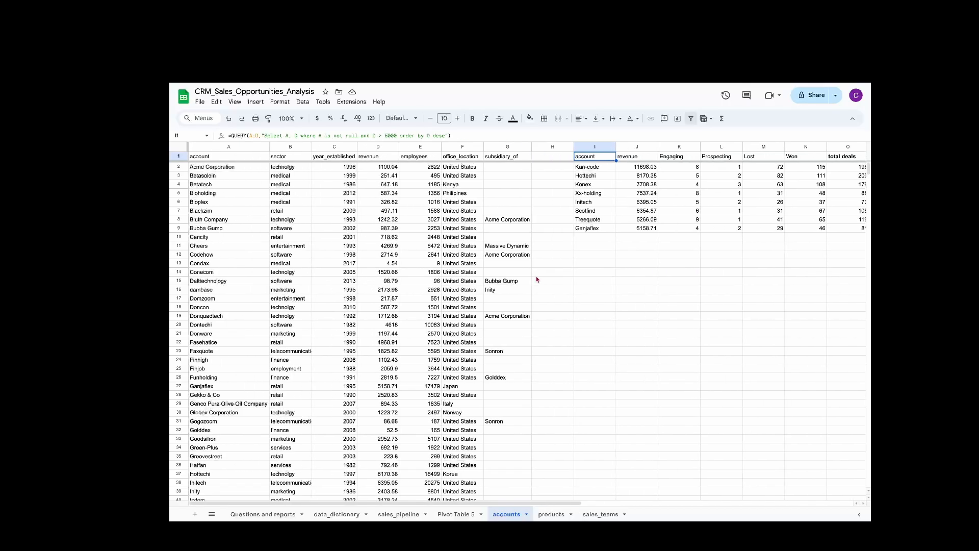
Go to the Questions and reports sheet and review the remaining questions in A12:A14 and the sales team performance chart.
{"action": "left_click", "coordinate": [284, 516]}
{"action": "left_click_drag", "start_coordinate": [252, 258], "coordinate": [253, 275]}
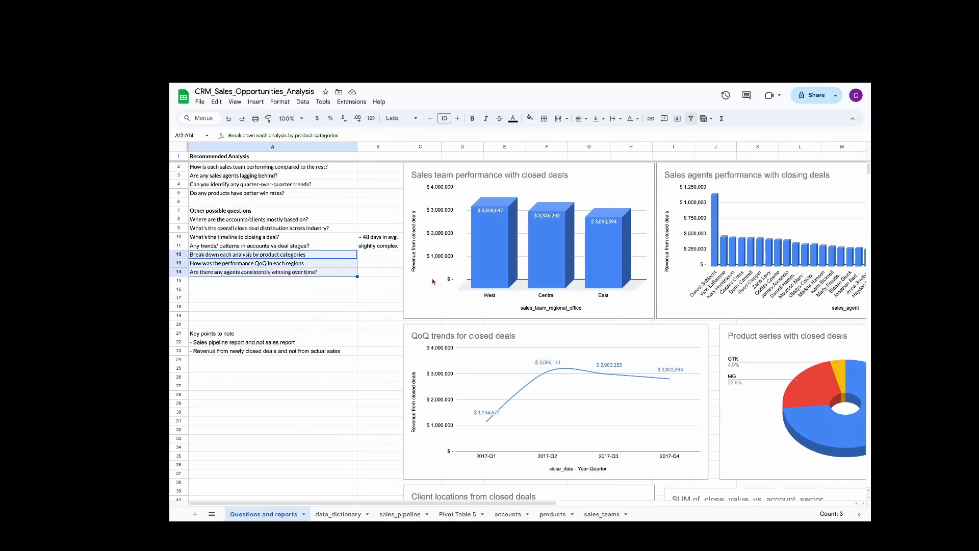
{"action": "scroll", "coordinate": [525, 271], "scroll_direction": "down", "scroll_amount": 2}
{"action": "scroll", "coordinate": [526, 272], "scroll_direction": "up", "scroll_amount": 2}
{"action": "left_click", "coordinate": [616, 180]}
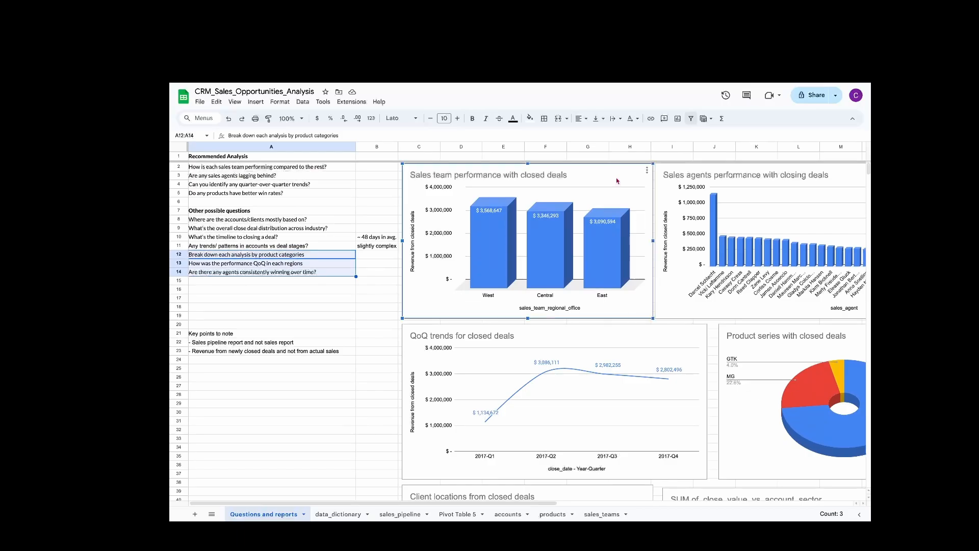